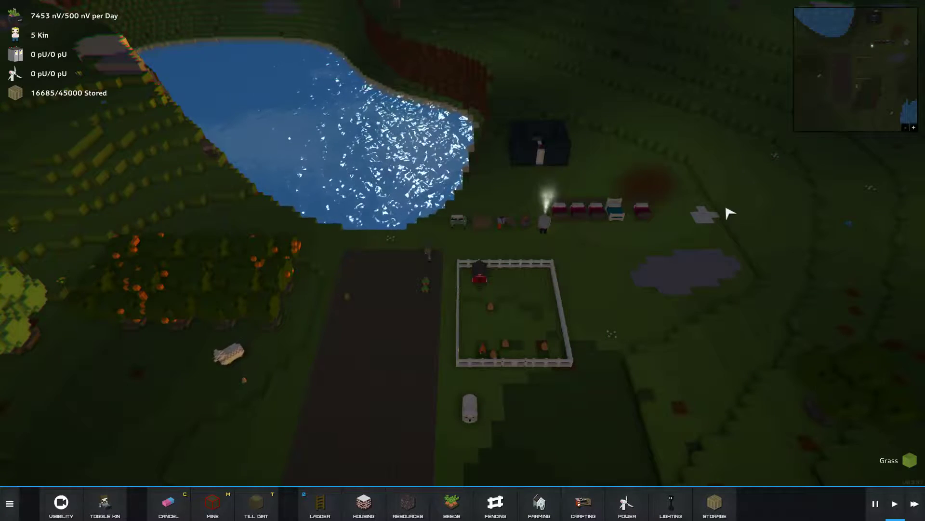
{"action": "scroll", "coordinate": [728, 212], "scroll_direction": "down", "scroll_amount": 4}
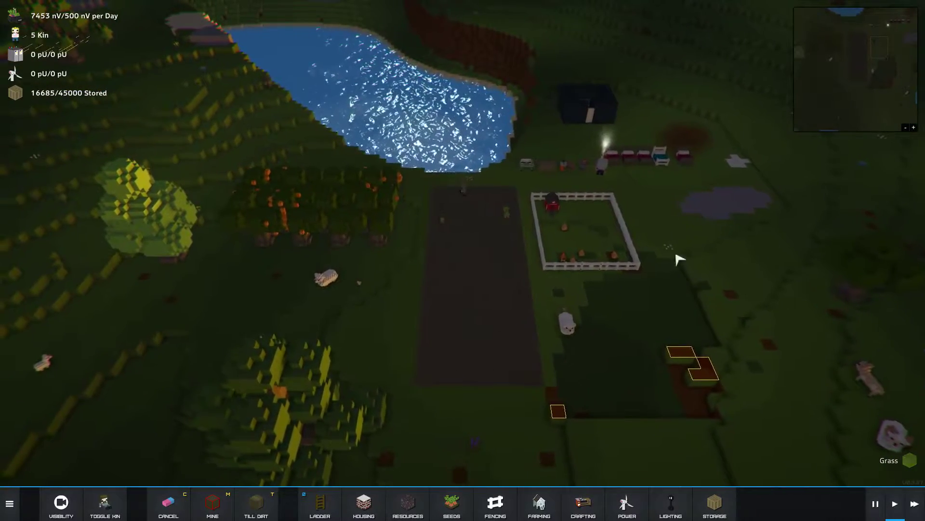
Step: Pan to the riverside step quarry and bring up the Mine submenu (Home, Mine, Cancel, Slab, Back)
{"action": "mouse_move", "coordinate": [680, 259]}
{"action": "left_mouse_down"}
{"action": "mouse_move", "coordinate": [520, 307]}
{"action": "mouse_move", "coordinate": [659, 439]}
{"action": "mouse_move", "coordinate": [476, 454]}
{"action": "left_mouse_up"}
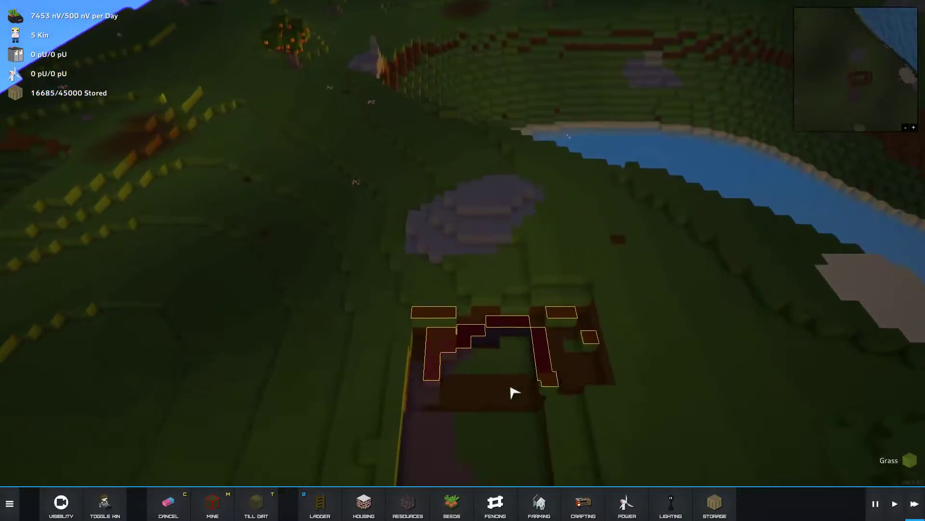
{"action": "key", "text": "t"}
{"action": "mouse_move", "coordinate": [372, 459]}
{"action": "left_mouse_down"}
{"action": "mouse_move", "coordinate": [607, 404]}
{"action": "mouse_move", "coordinate": [587, 399]}
{"action": "left_mouse_up"}
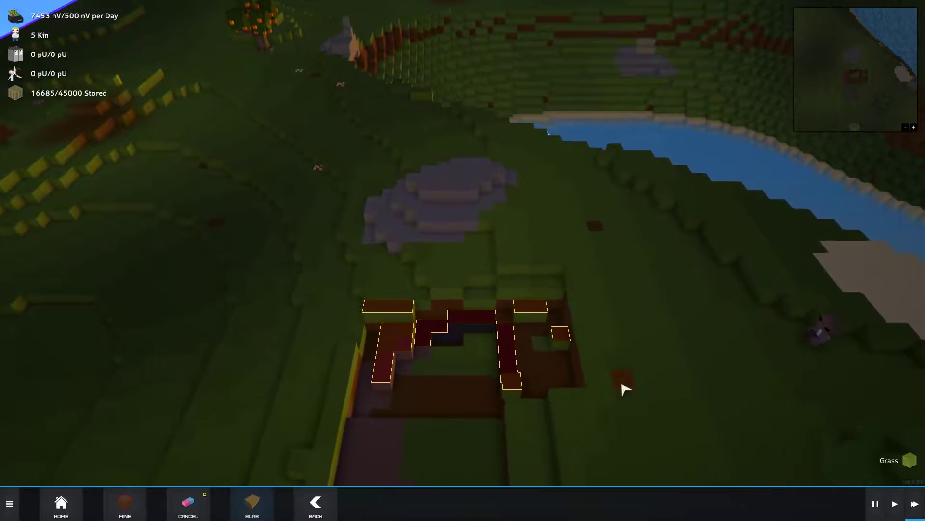
{"action": "scroll", "coordinate": [586, 400], "scroll_direction": "down", "scroll_amount": 3}
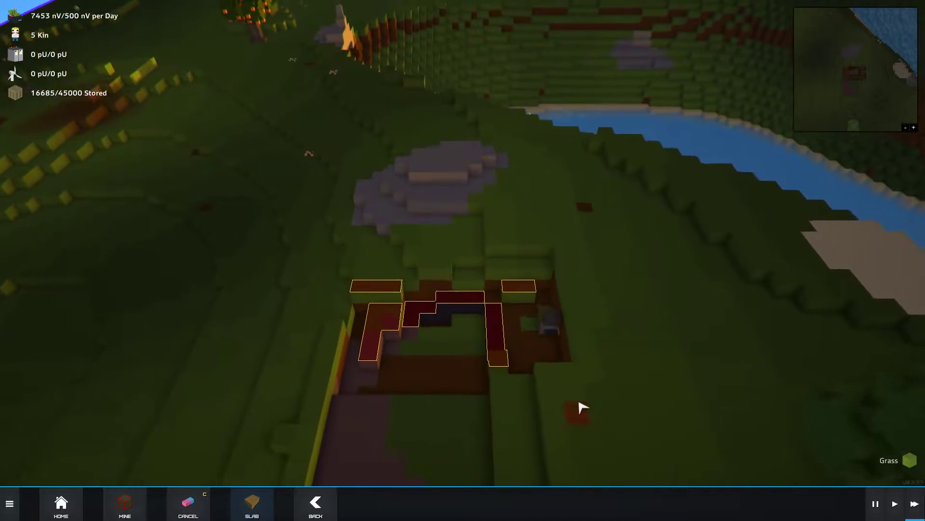
{"action": "scroll", "coordinate": [583, 408], "scroll_direction": "up", "scroll_amount": 1}
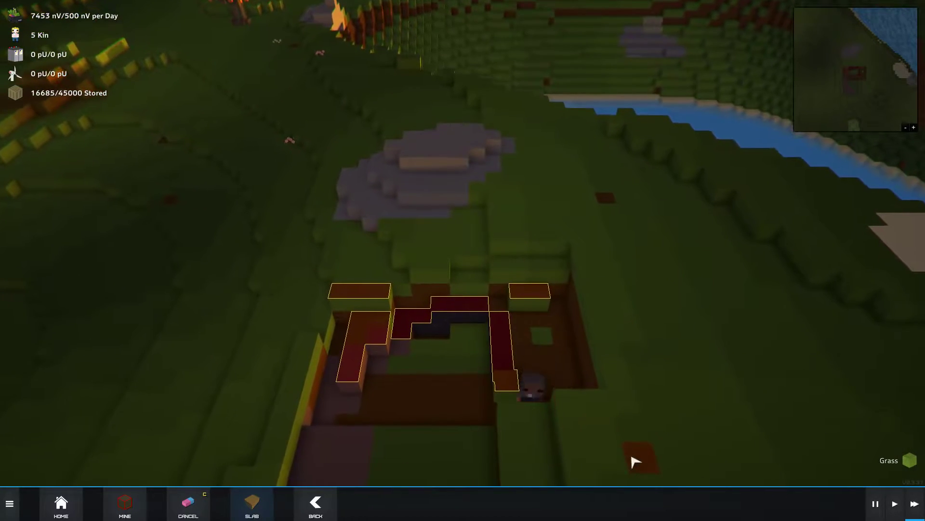
{"action": "scroll", "coordinate": [625, 460], "scroll_direction": "up", "scroll_amount": 1}
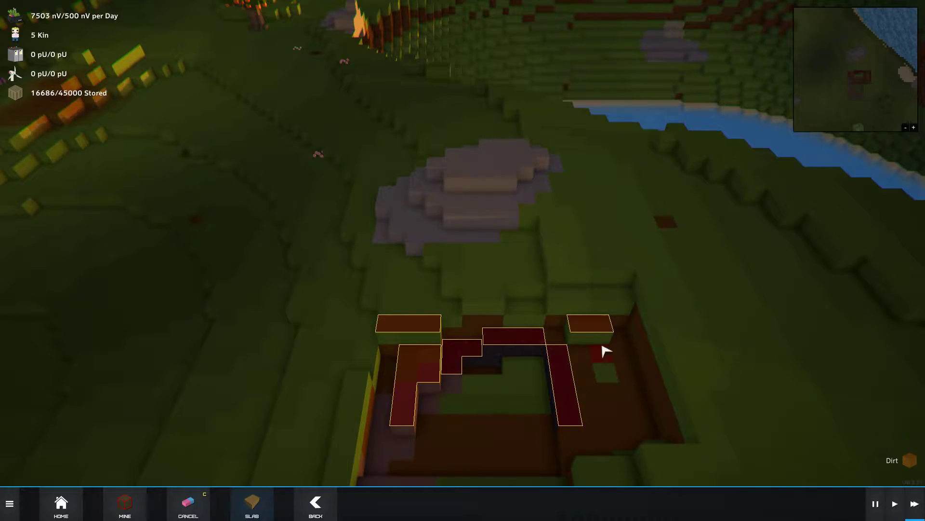
{"action": "scroll", "coordinate": [608, 354], "scroll_direction": "down", "scroll_amount": 3}
{"action": "mouse_move", "coordinate": [622, 362]}
{"action": "left_mouse_down"}
{"action": "mouse_move", "coordinate": [652, 239]}
{"action": "mouse_move", "coordinate": [544, 304]}
{"action": "left_mouse_up"}
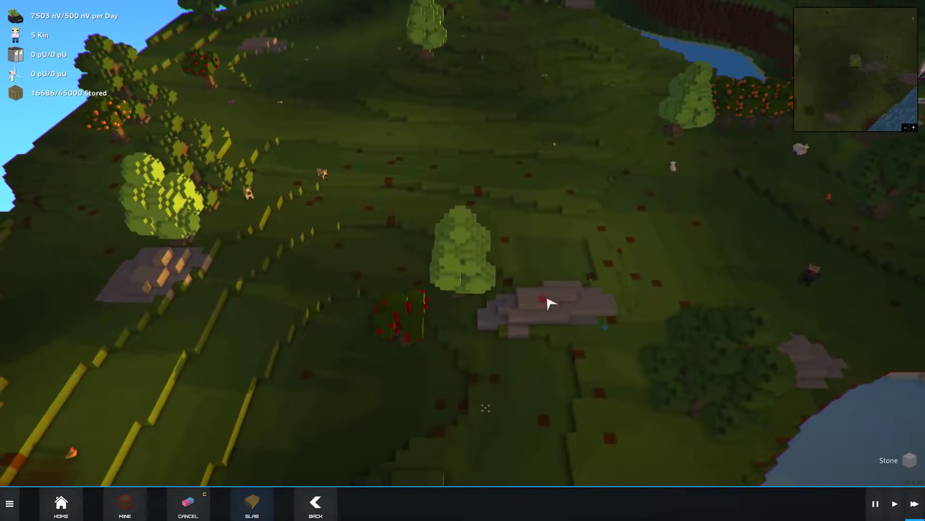
{"action": "scroll", "coordinate": [548, 304], "scroll_direction": "up", "scroll_amount": 4}
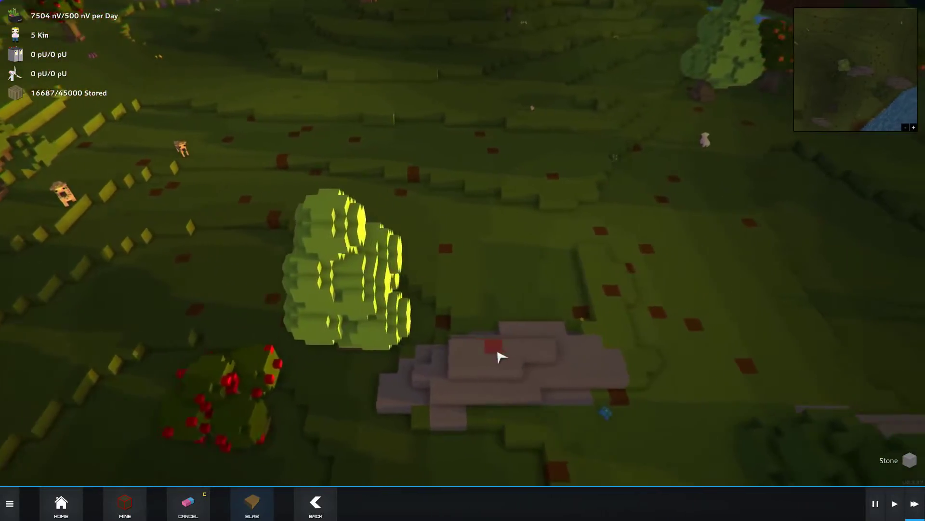
{"action": "scroll", "coordinate": [499, 356], "scroll_direction": "down", "scroll_amount": 5}
{"action": "mouse_move", "coordinate": [499, 356]}
{"action": "left_mouse_down"}
{"action": "mouse_move", "coordinate": [521, 349]}
{"action": "mouse_move", "coordinate": [492, 325]}
{"action": "left_mouse_up"}
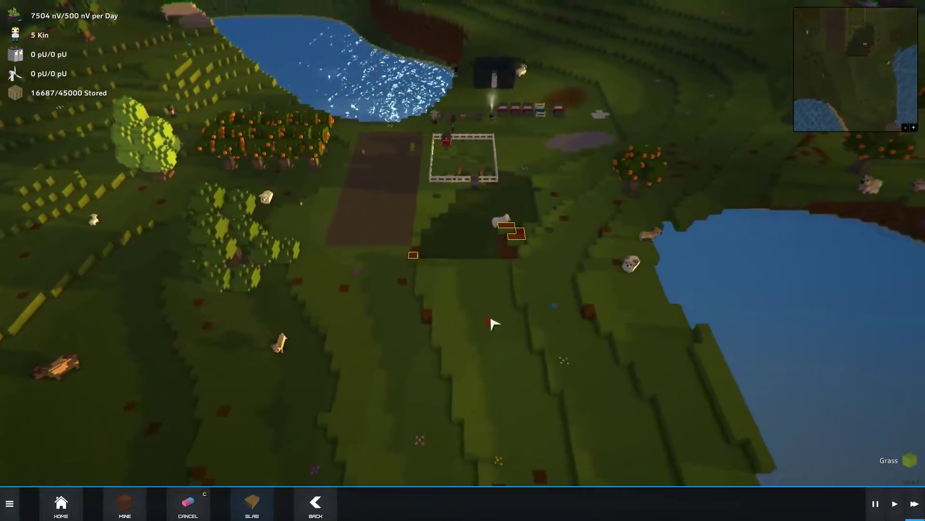
{"action": "scroll", "coordinate": [491, 325], "scroll_direction": "up", "scroll_amount": 2}
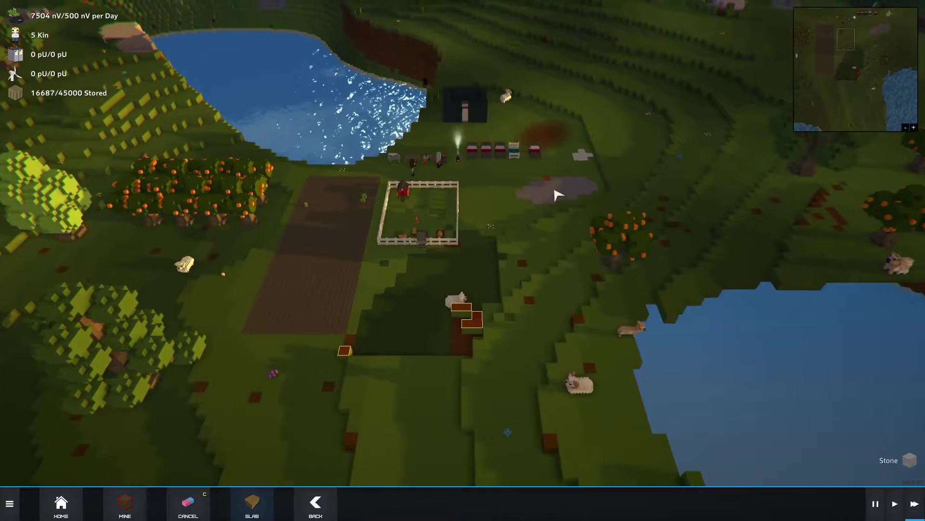
{"action": "scroll", "coordinate": [550, 177], "scroll_direction": "up", "scroll_amount": 3}
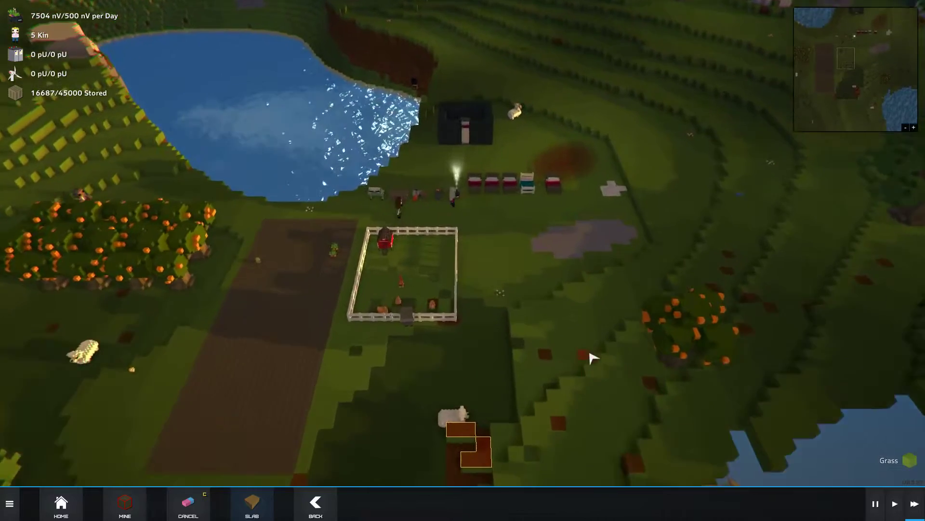
{"action": "scroll", "coordinate": [536, 326], "scroll_direction": "up", "scroll_amount": 3}
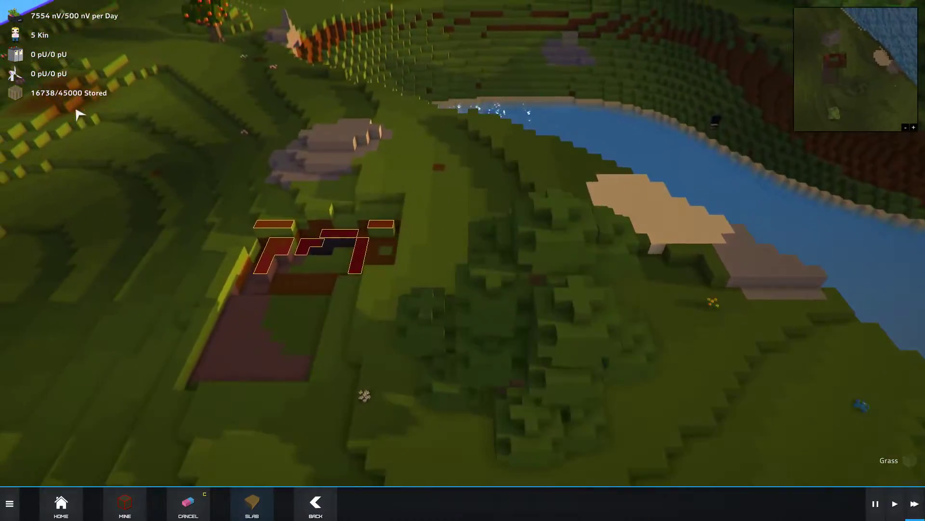
{"action": "left_click_drag", "start_coordinate": [78, 114], "coordinate": [434, 289]}
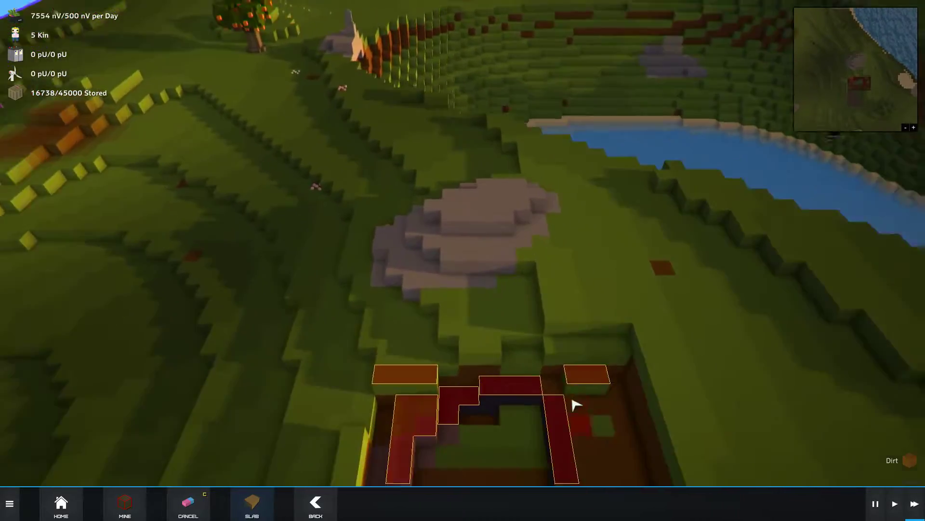
{"action": "scroll", "coordinate": [564, 361], "scroll_direction": "up", "scroll_amount": 4}
{"action": "scroll", "coordinate": [578, 405], "scroll_direction": "down", "scroll_amount": 2}
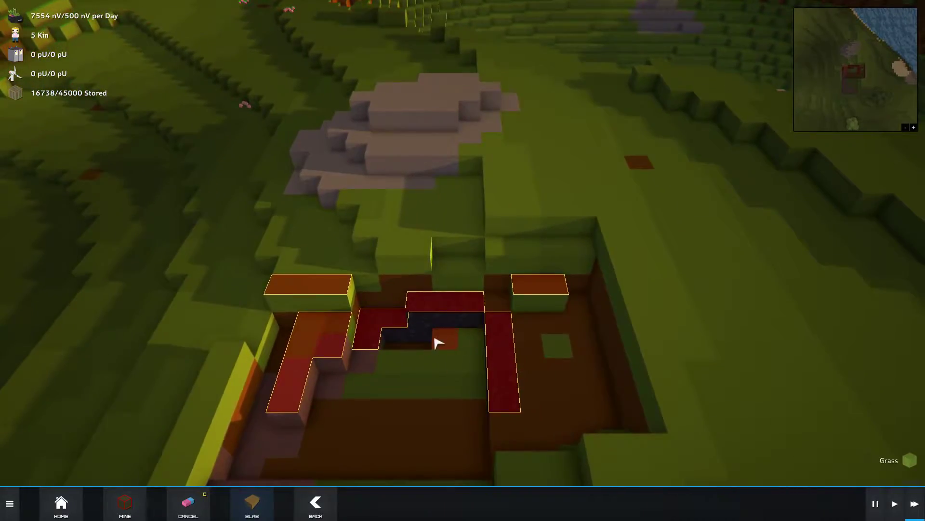
{"action": "scroll", "coordinate": [437, 342], "scroll_direction": "down", "scroll_amount": 5}
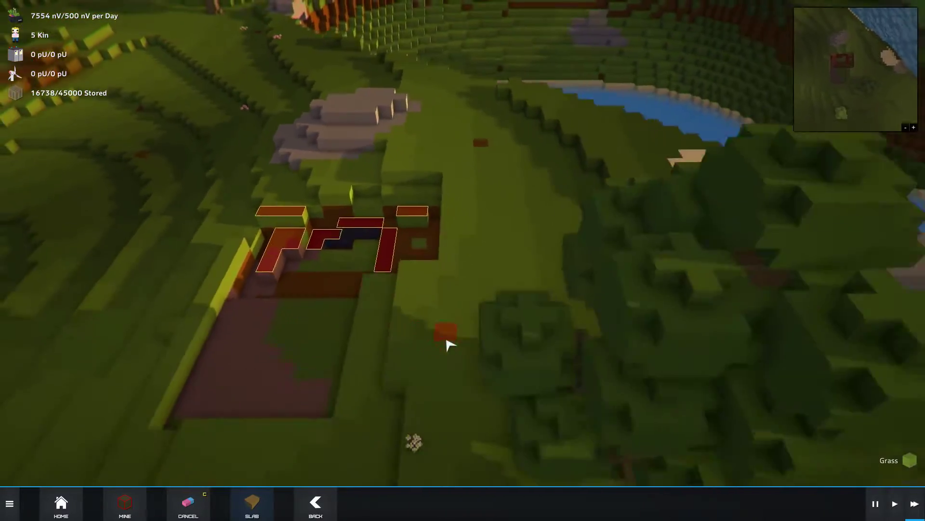
{"action": "mouse_move", "coordinate": [441, 345]}
{"action": "left_mouse_down"}
{"action": "mouse_move", "coordinate": [455, 349]}
{"action": "mouse_move", "coordinate": [347, 27]}
{"action": "mouse_move", "coordinate": [334, 35]}
{"action": "mouse_move", "coordinate": [522, 320]}
{"action": "left_mouse_up"}
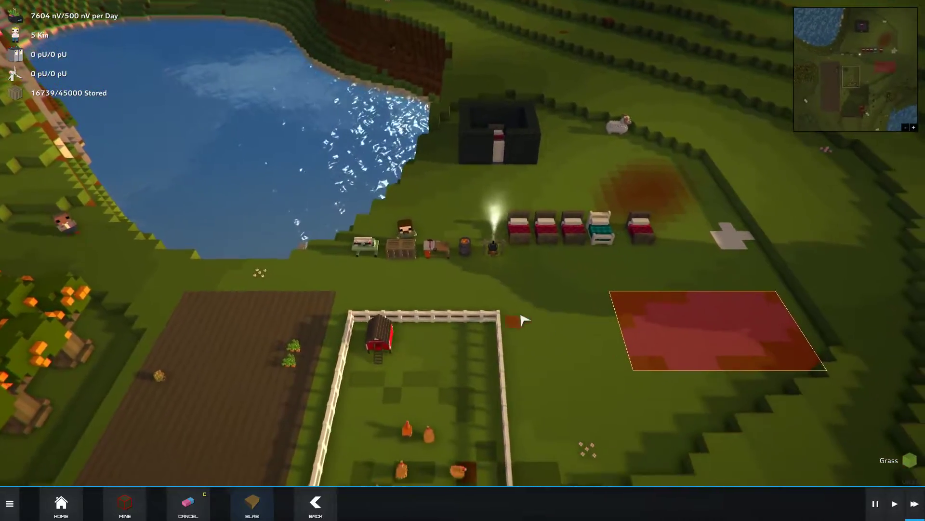
Step: Leave the mining options and queue Steel at the Smelting Furnace
{"action": "key", "text": "Escape"}
{"action": "scroll", "coordinate": [499, 267], "scroll_direction": "up", "scroll_amount": 2}
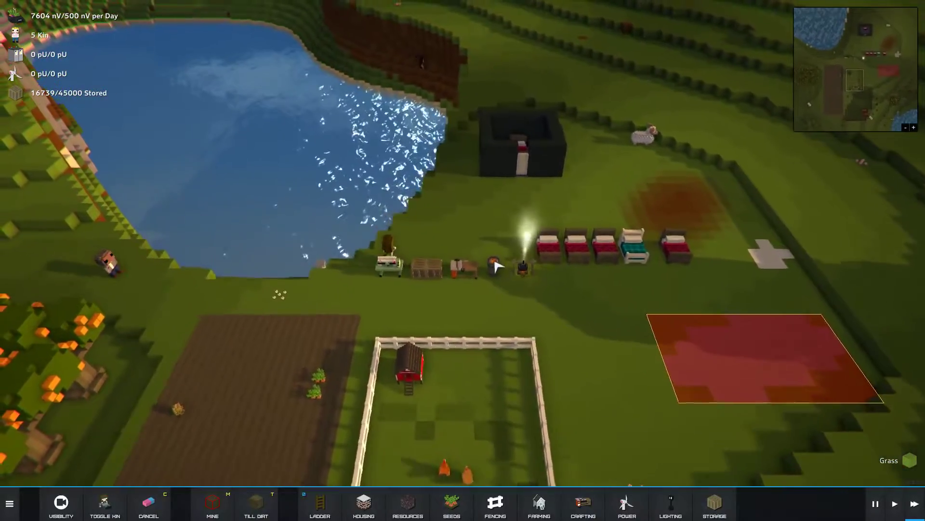
{"action": "left_click", "coordinate": [505, 271]}
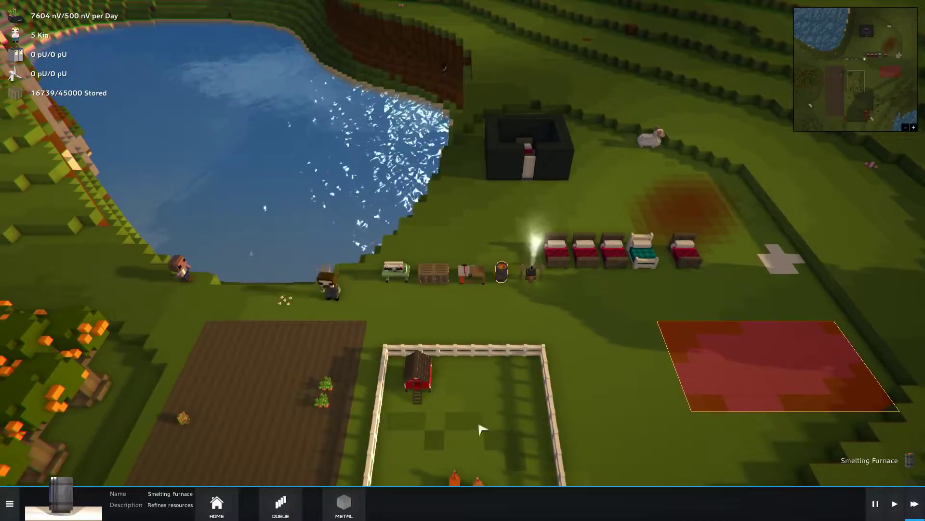
{"action": "left_click_drag", "start_coordinate": [483, 430], "coordinate": [448, 405]}
{"action": "left_click", "coordinate": [344, 506]}
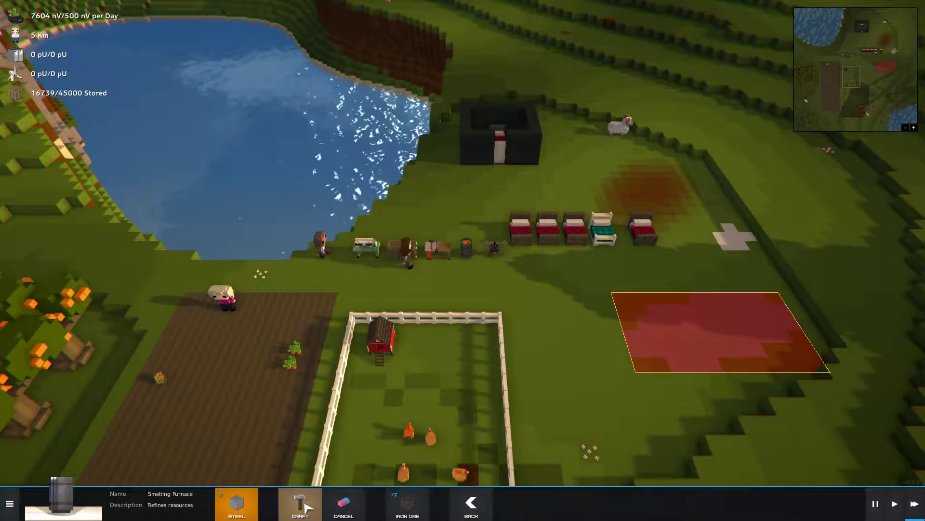
{"action": "left_click", "coordinate": [300, 505]}
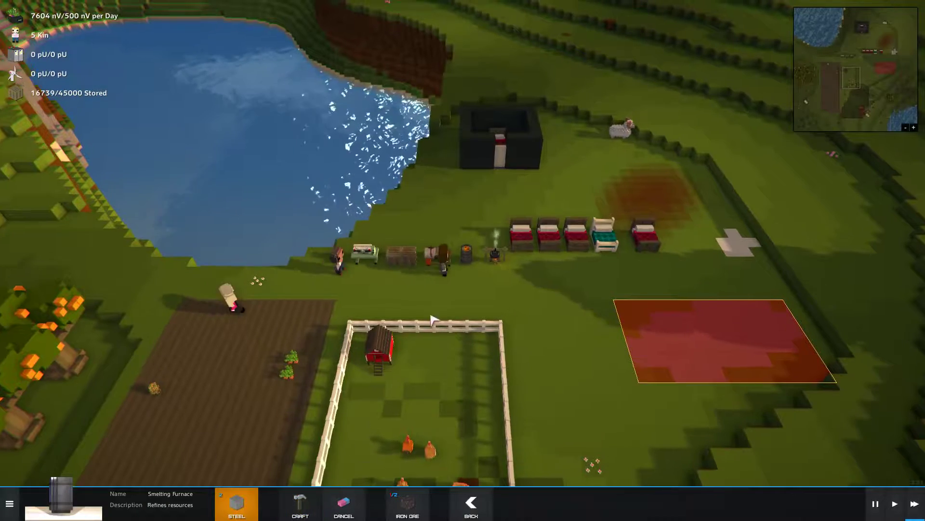
{"action": "scroll", "coordinate": [434, 305], "scroll_direction": "up", "scroll_amount": 1}
Step: Craft a pickaxe from the Crafting Bench's Tool list, then clear the selection
{"action": "left_click", "coordinate": [437, 281]}
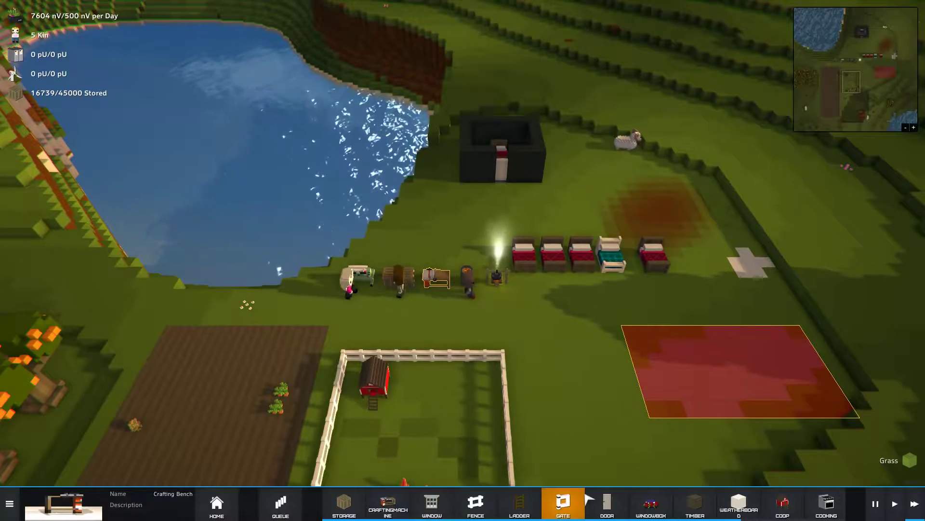
{"action": "scroll", "coordinate": [589, 503], "scroll_direction": "down", "scroll_amount": 2}
{"action": "scroll", "coordinate": [813, 500], "scroll_direction": "down", "scroll_amount": 2}
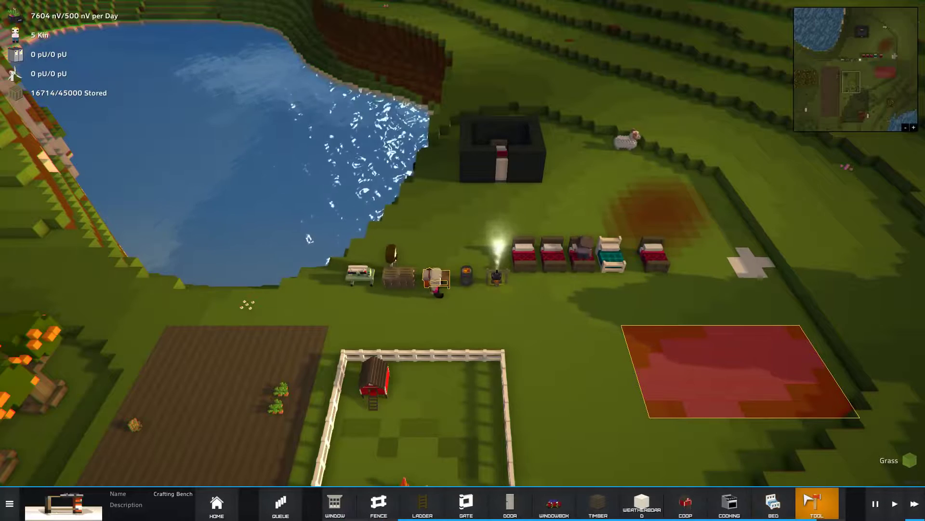
{"action": "left_click", "coordinate": [780, 504]}
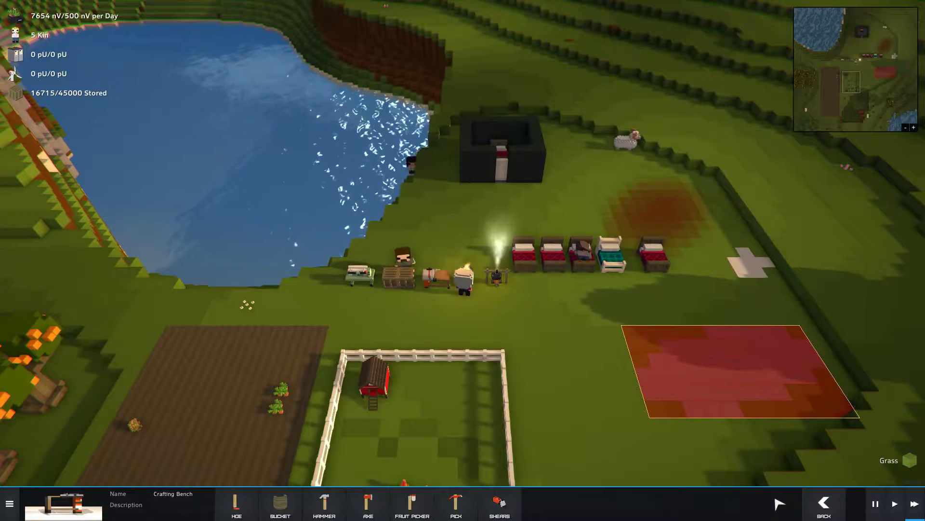
{"action": "left_click", "coordinate": [457, 504]}
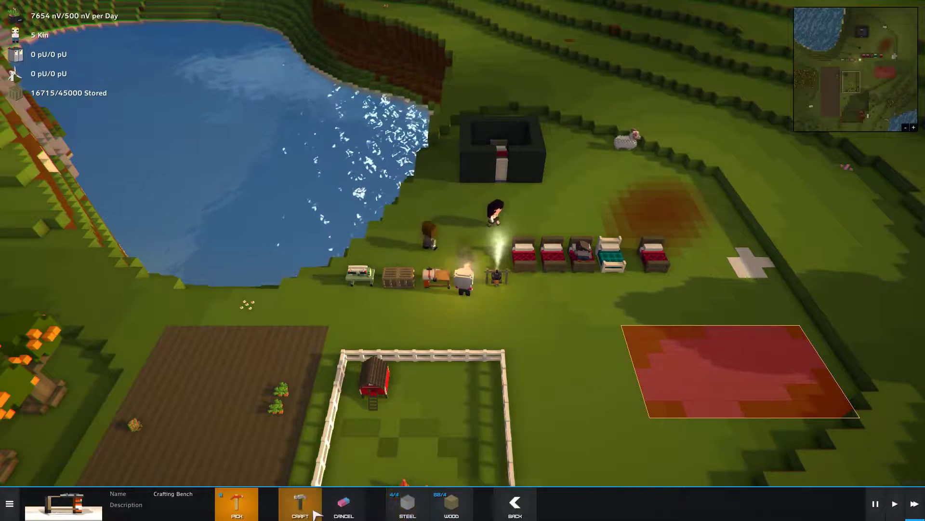
{"action": "scroll", "coordinate": [467, 391], "scroll_direction": "up", "scroll_amount": 1}
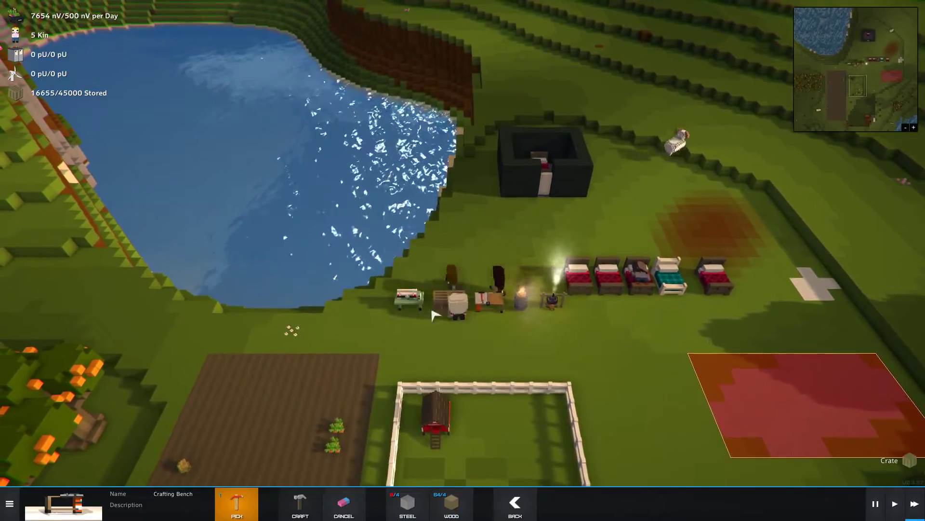
{"action": "left_click", "coordinate": [413, 312]}
{"action": "key", "text": "s"}
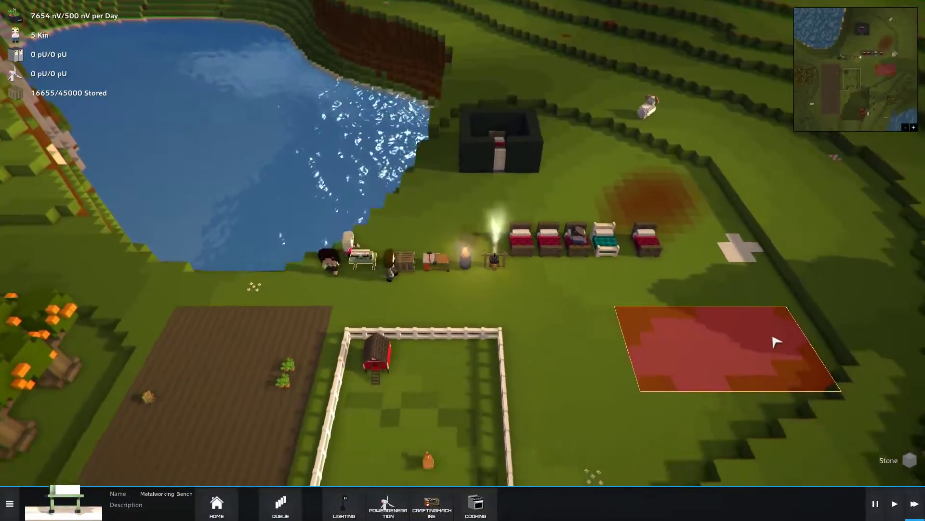
{"action": "scroll", "coordinate": [796, 295], "scroll_direction": "down", "scroll_amount": 1}
{"action": "scroll", "coordinate": [796, 296], "scroll_direction": "up", "scroll_amount": 2}
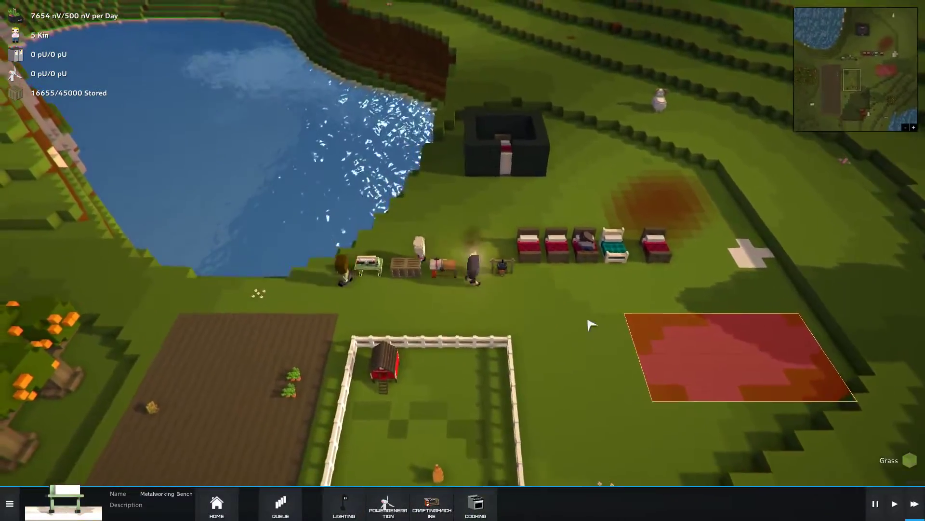
{"action": "key", "text": "Escape"}
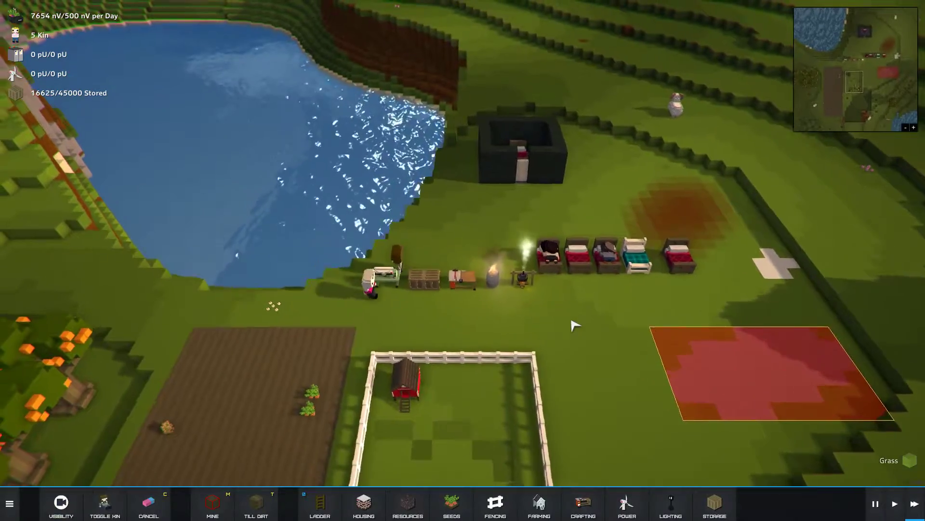
{"action": "scroll", "coordinate": [571, 326], "scroll_direction": "up", "scroll_amount": 2}
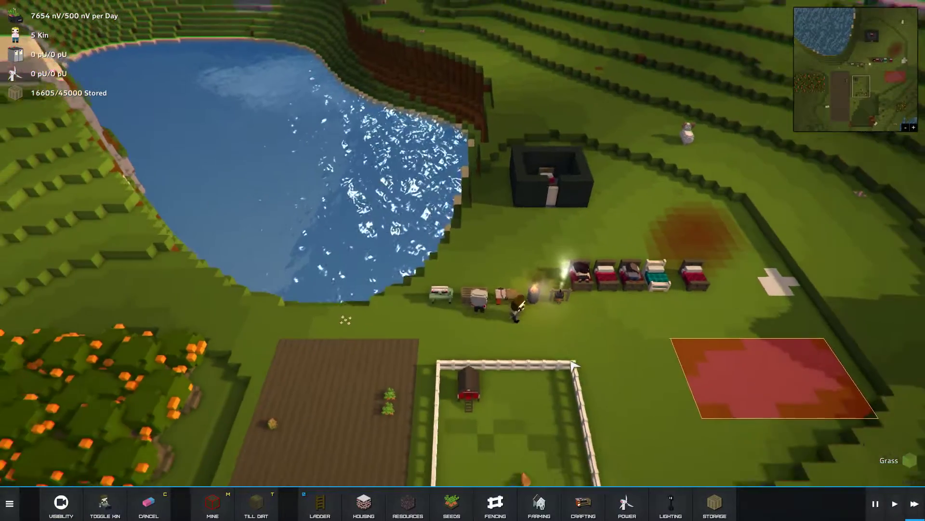
{"action": "scroll", "coordinate": [569, 369], "scroll_direction": "down", "scroll_amount": 2}
{"action": "scroll", "coordinate": [568, 368], "scroll_direction": "down", "scroll_amount": 2}
{"action": "scroll", "coordinate": [571, 367], "scroll_direction": "down", "scroll_amount": 1}
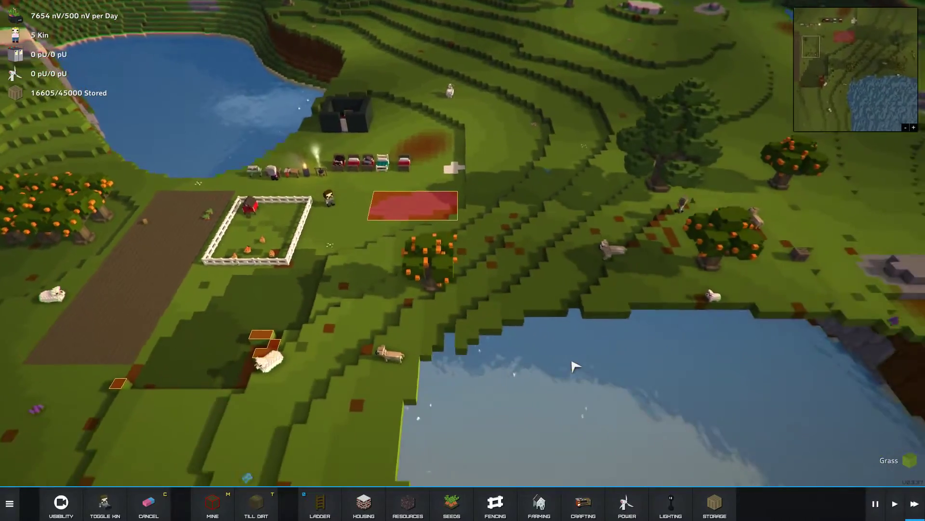
{"action": "scroll", "coordinate": [571, 367], "scroll_direction": "up", "scroll_amount": 2}
{"action": "key", "text": "a"}
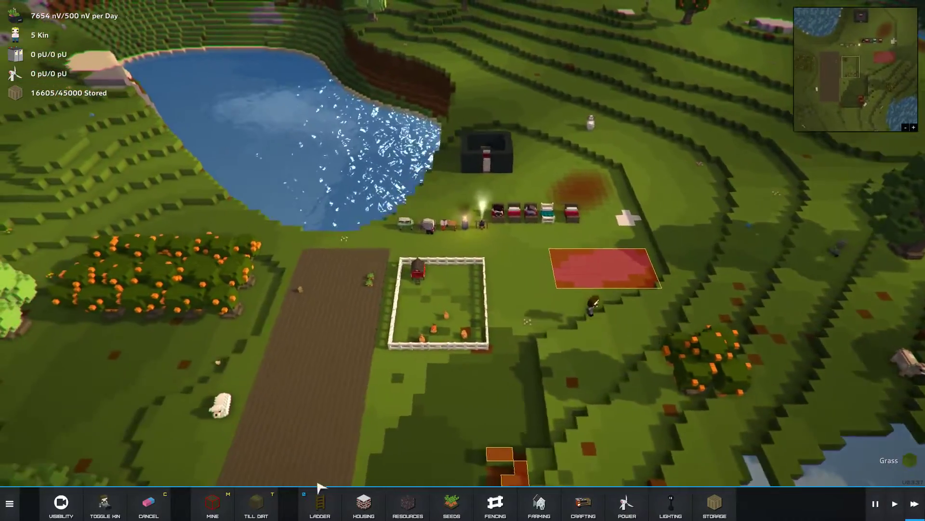
Step: Pick a storage crate to place while surveying the quarry and lake
{"action": "key", "text": "a"}
{"action": "left_click", "coordinate": [714, 503]}
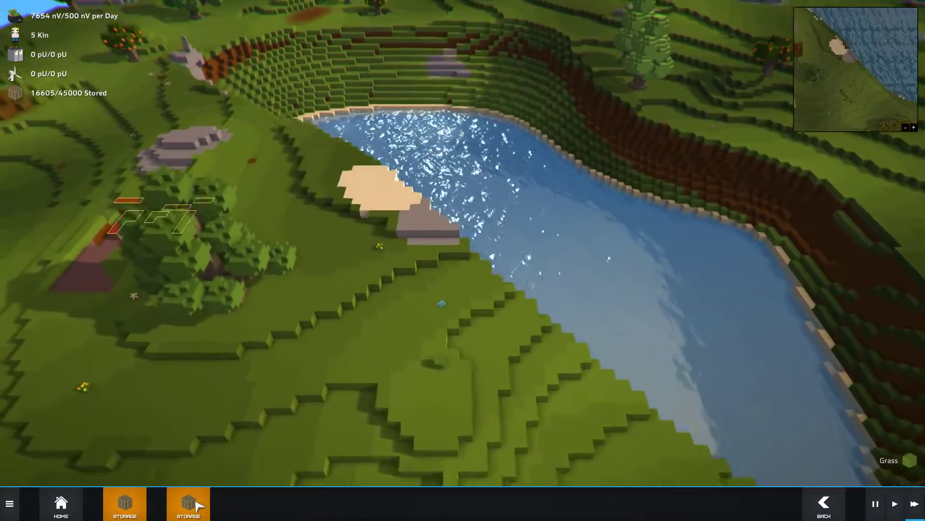
{"action": "key", "text": "a"}
{"action": "left_click", "coordinate": [190, 505]}
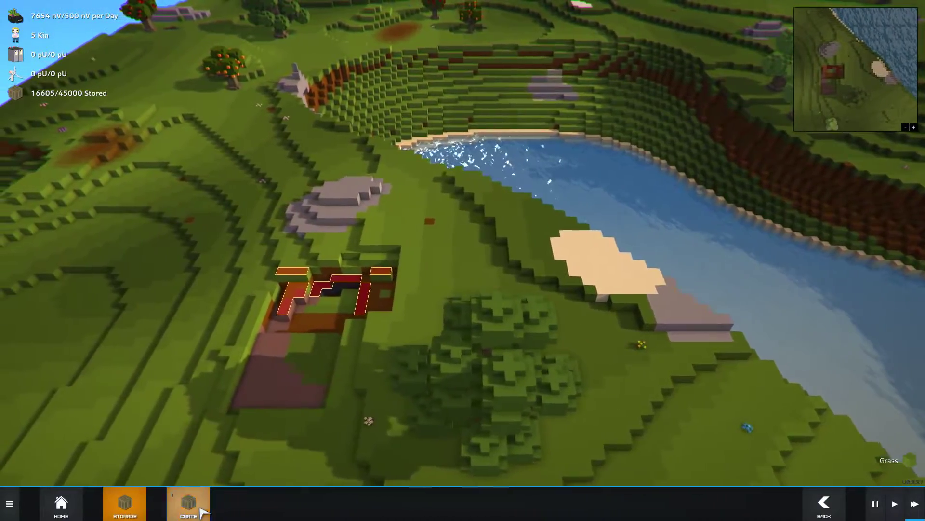
{"action": "scroll", "coordinate": [491, 318], "scroll_direction": "up", "scroll_amount": 2}
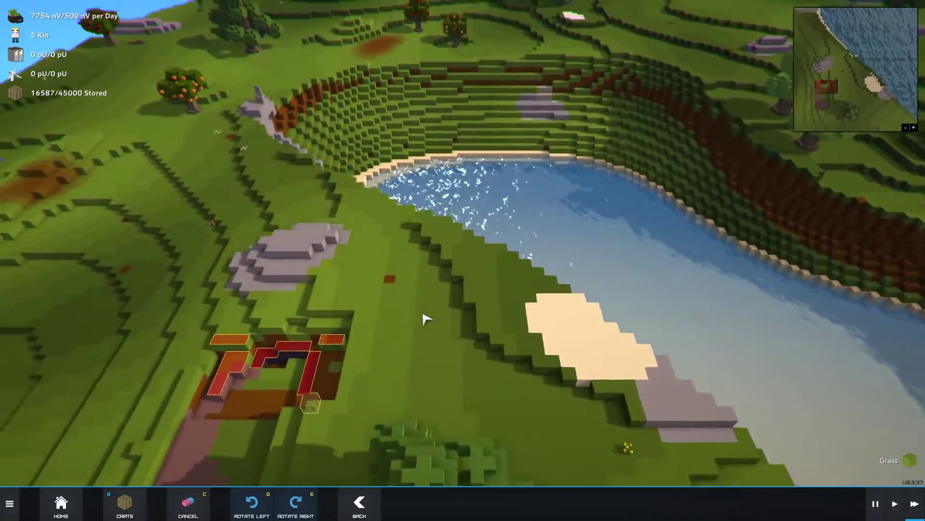
{"action": "scroll", "coordinate": [522, 187], "scroll_direction": "down", "scroll_amount": 4}
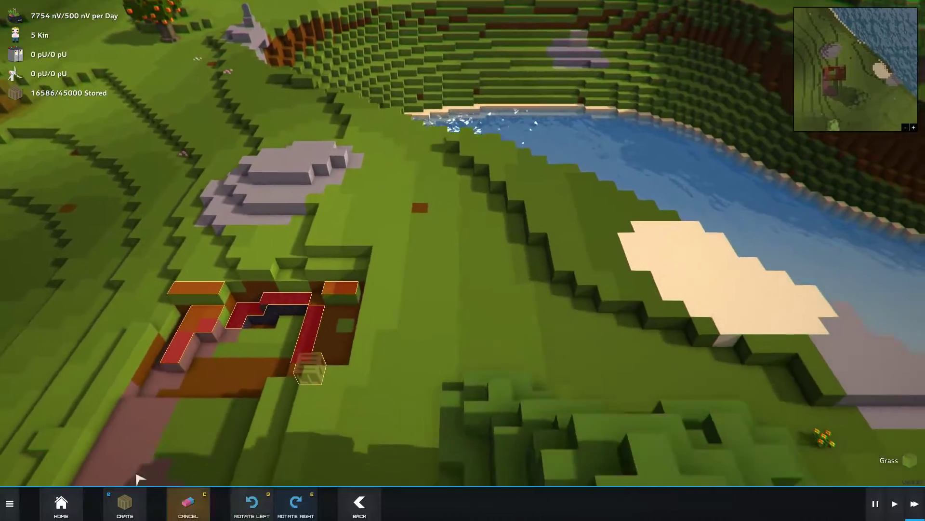
{"action": "mouse_move", "coordinate": [463, 260]}
{"action": "left_mouse_down"}
{"action": "mouse_move", "coordinate": [426, 266]}
{"action": "mouse_move", "coordinate": [711, 313]}
{"action": "mouse_move", "coordinate": [492, 290]}
{"action": "left_mouse_up"}
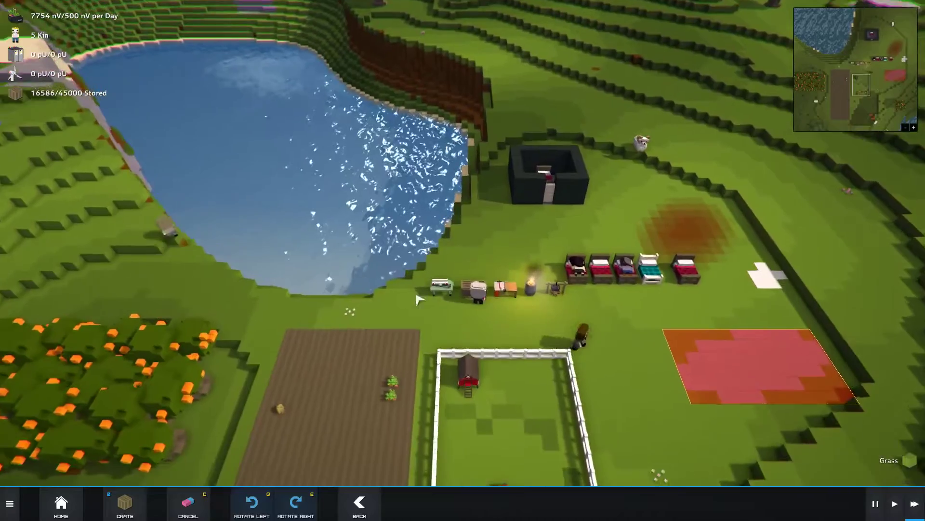
{"action": "left_click_drag", "start_coordinate": [418, 300], "coordinate": [139, 209]}
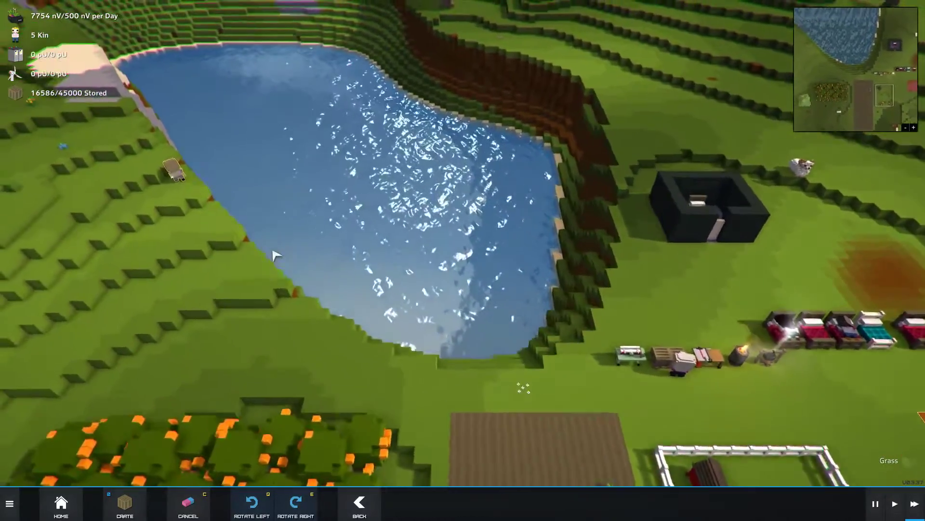
{"action": "scroll", "coordinate": [275, 255], "scroll_direction": "up", "scroll_amount": 3}
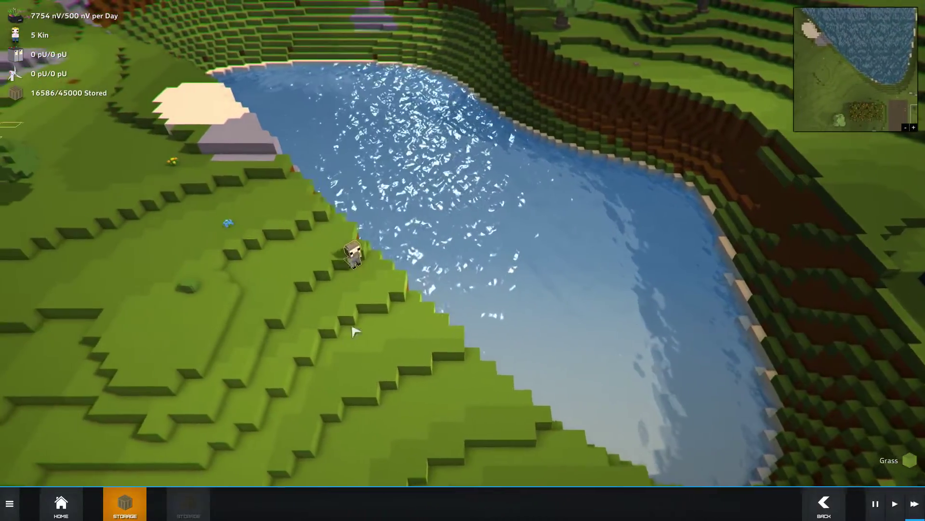
Step: Exit placement and view a colonist's Items tab, which shows they carry nothing
{"action": "key", "text": "Escape"}
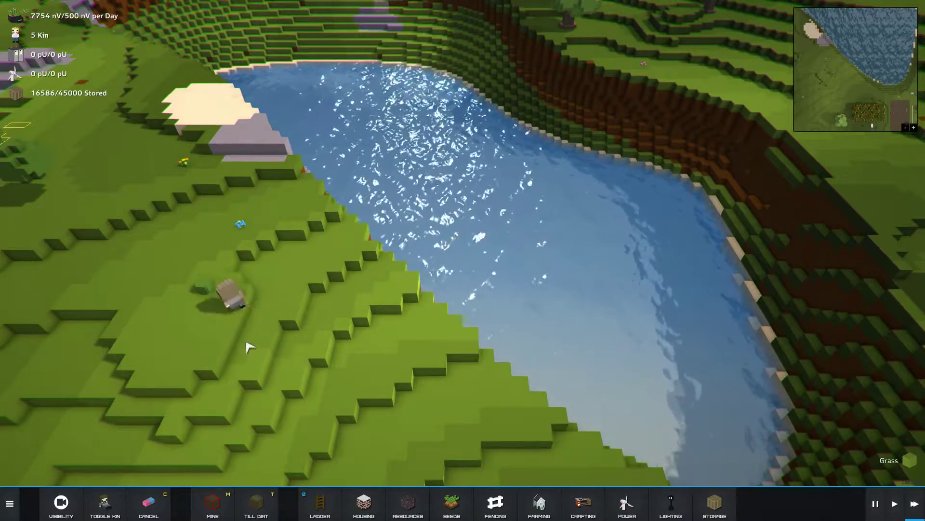
{"action": "left_click", "coordinate": [224, 290]}
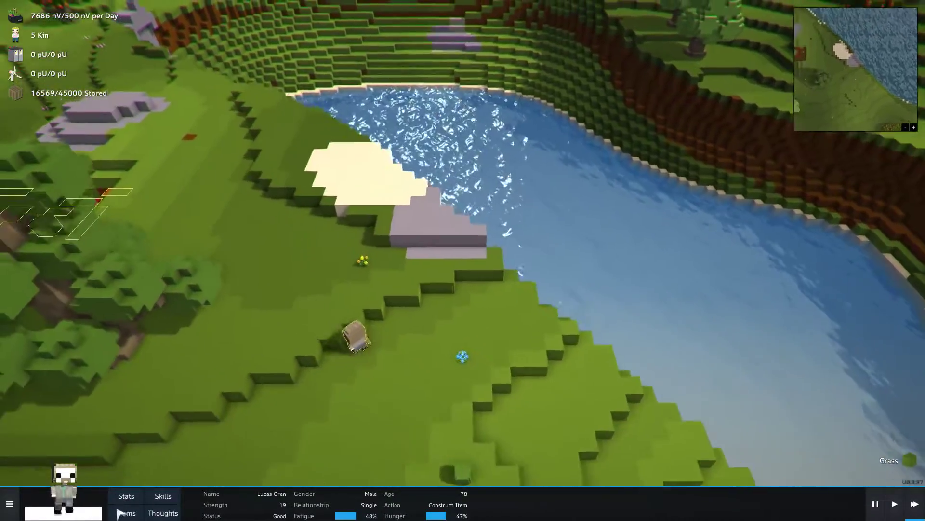
{"action": "left_click", "coordinate": [126, 513]}
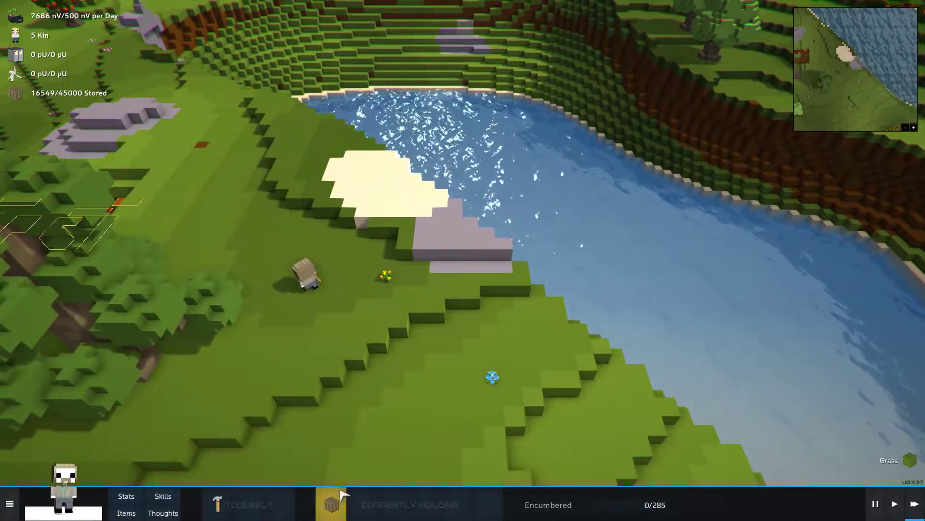
{"action": "key", "text": "q"}
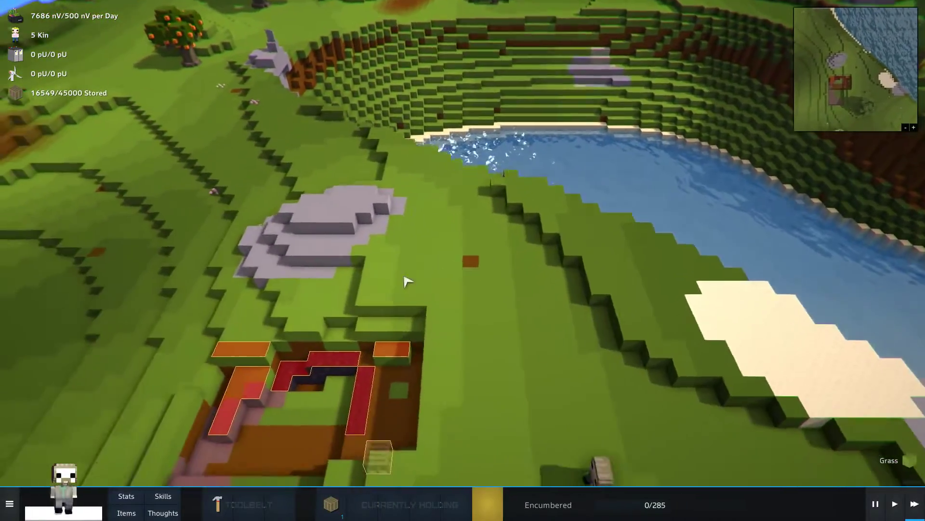
{"action": "key", "text": "w"}
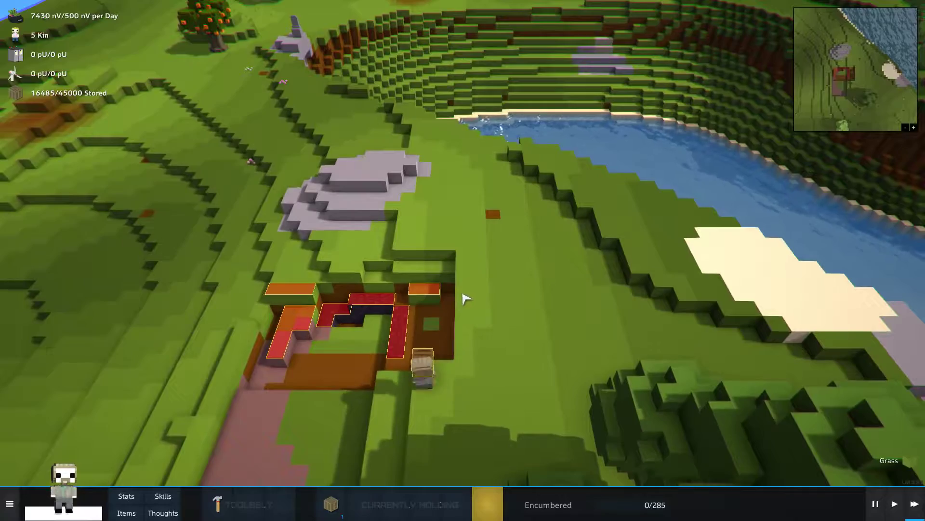
{"action": "scroll", "coordinate": [501, 350], "scroll_direction": "down", "scroll_amount": 5}
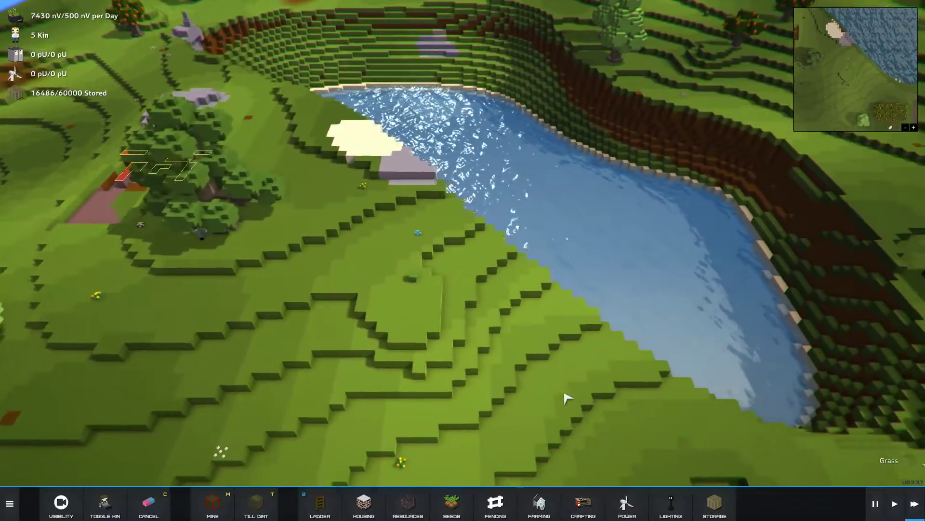
Step: Switch to Mine Slab mode and drag a staircase selection just below the pink zone
{"action": "key", "text": "e"}
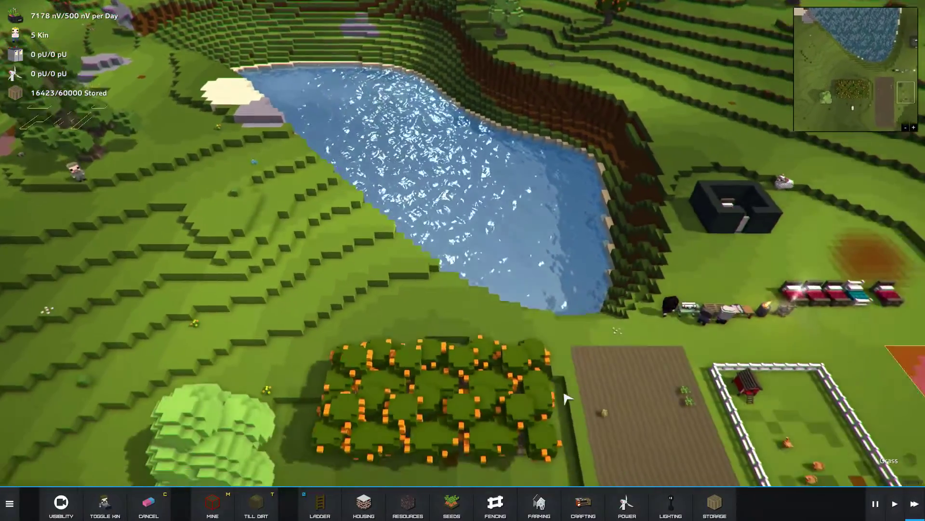
{"action": "scroll", "coordinate": [571, 399], "scroll_direction": "down", "scroll_amount": 4}
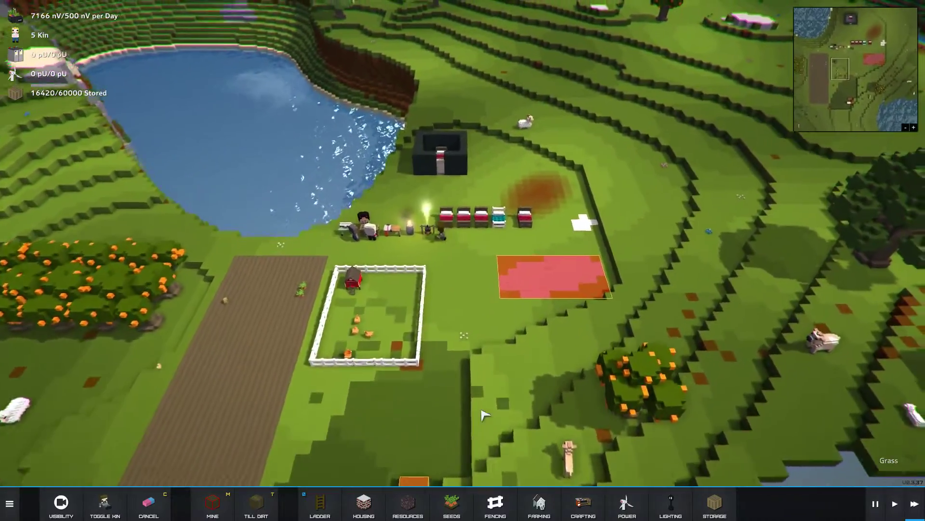
{"action": "scroll", "coordinate": [483, 415], "scroll_direction": "up", "scroll_amount": 3}
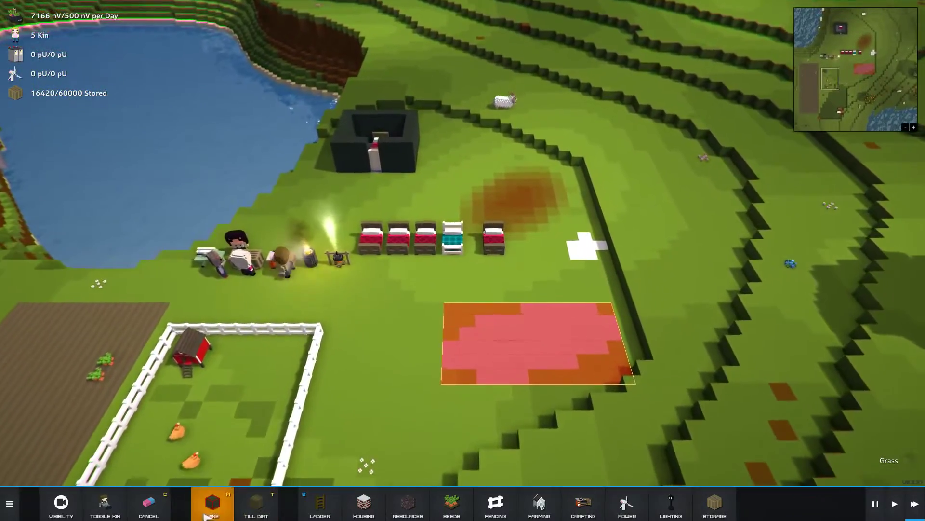
{"action": "key", "text": "m"}
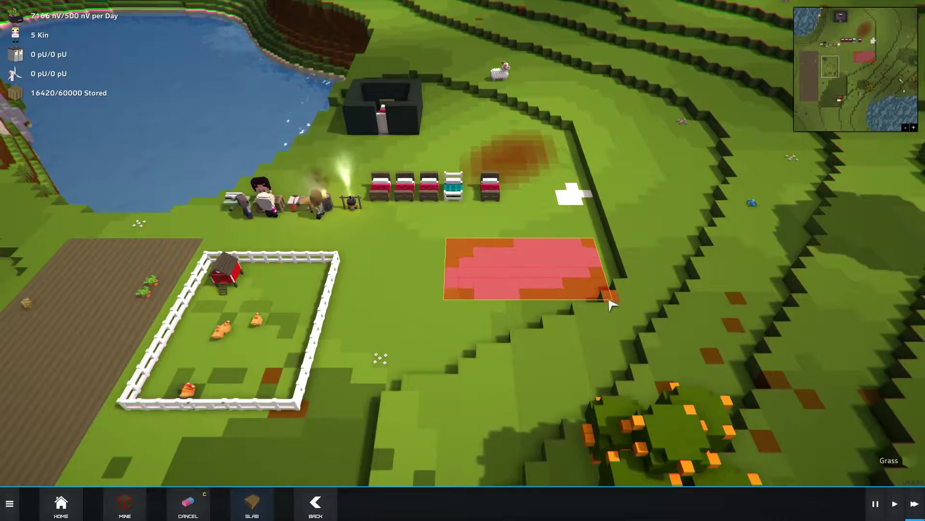
{"action": "left_click_drag", "start_coordinate": [611, 304], "coordinate": [508, 365]}
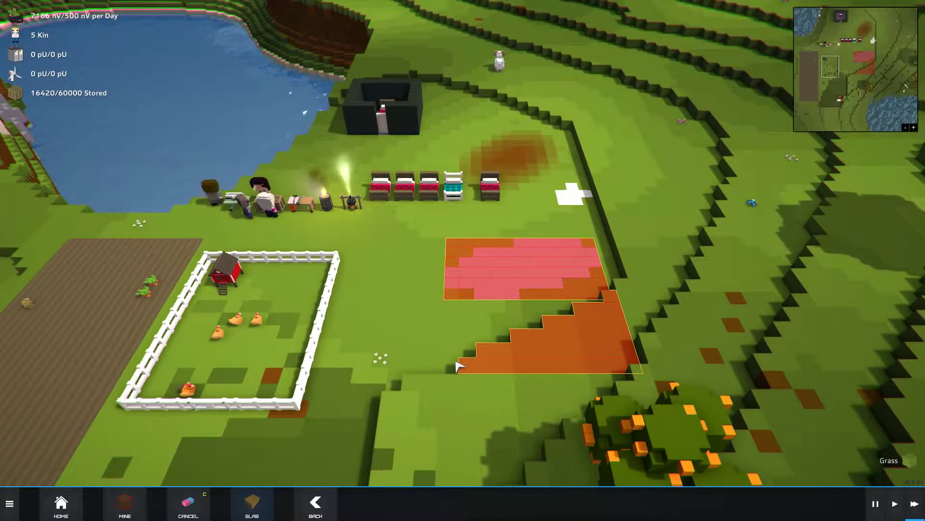
{"action": "scroll", "coordinate": [457, 365], "scroll_direction": "up", "scroll_amount": 3}
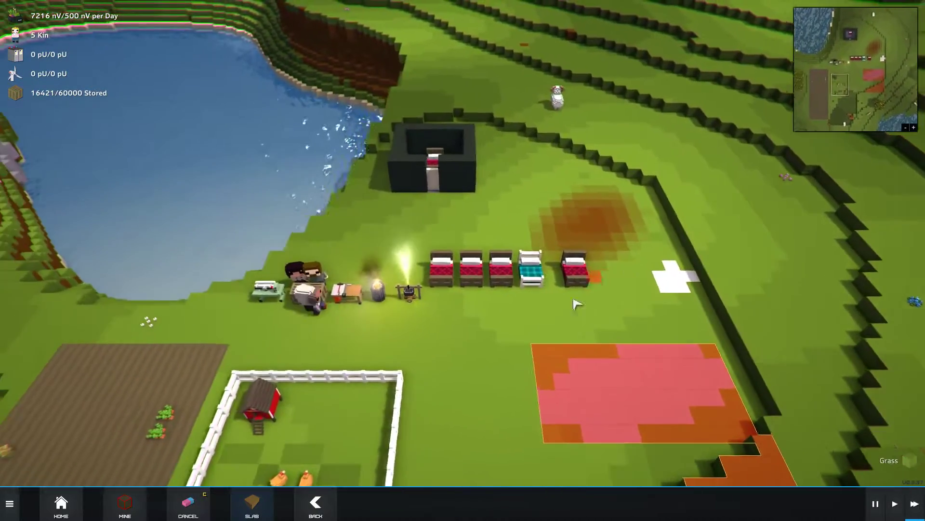
Step: Check the crafting bench's items, then queue a steel batch from iron ore at the furnace
{"action": "left_click_drag", "start_coordinate": [577, 304], "coordinate": [491, 304]}
{"action": "left_click", "coordinate": [339, 293]}
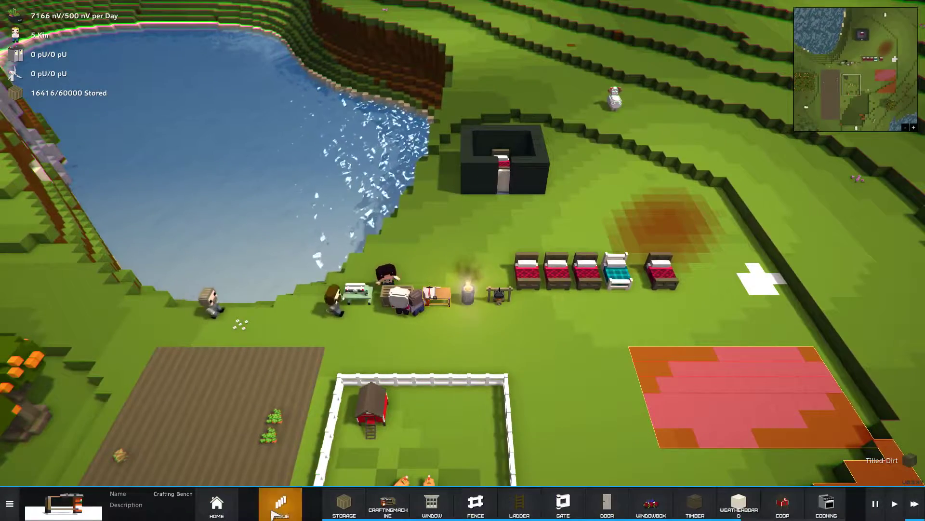
{"action": "left_click", "coordinate": [276, 506]}
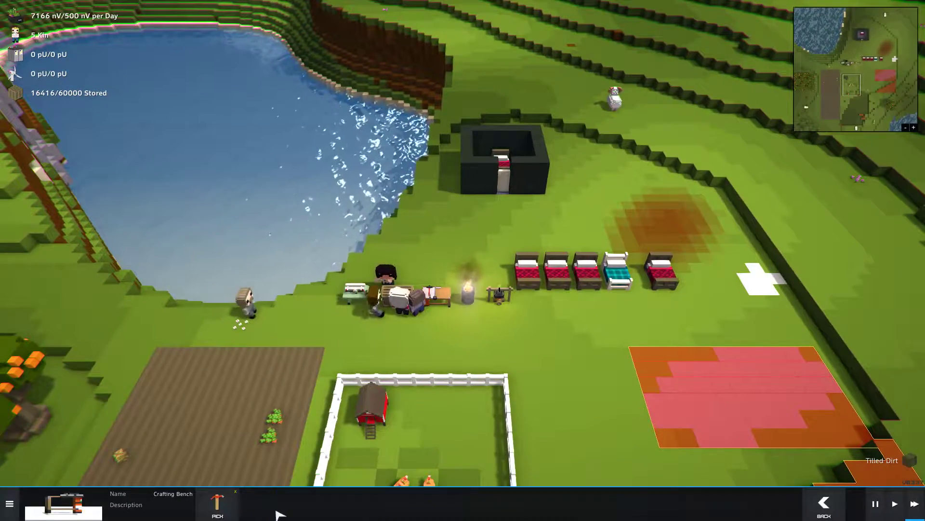
{"action": "left_click", "coordinate": [543, 307]}
{"action": "left_click", "coordinate": [472, 304]}
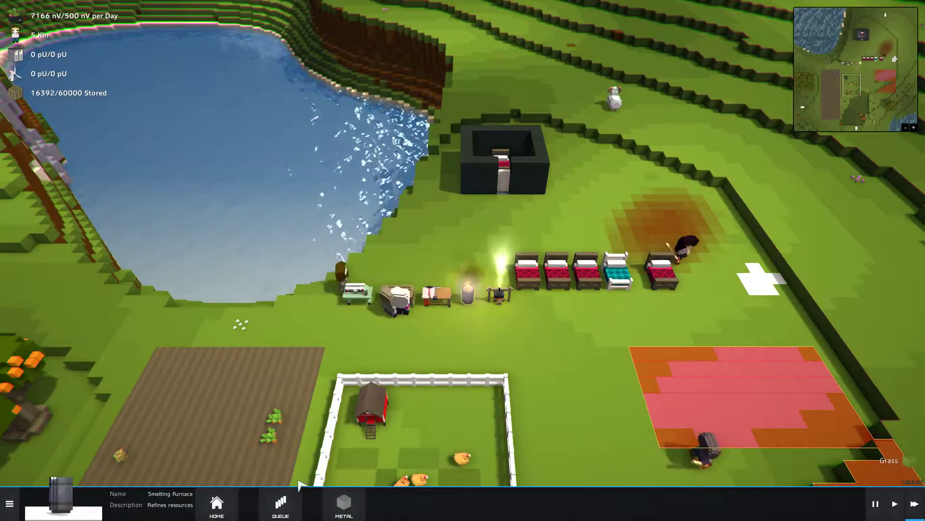
{"action": "left_click", "coordinate": [344, 506]}
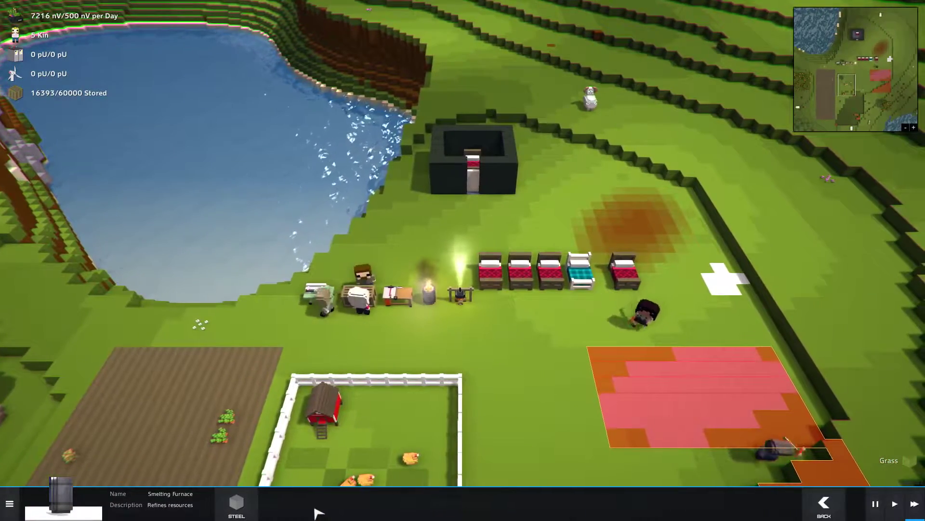
{"action": "left_click", "coordinate": [236, 505]}
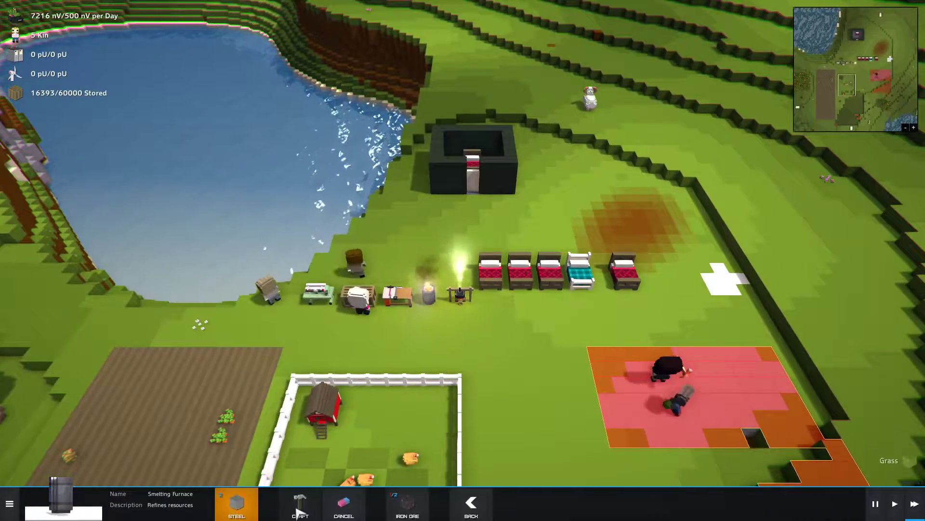
{"action": "scroll", "coordinate": [573, 270], "scroll_direction": "down", "scroll_amount": 3}
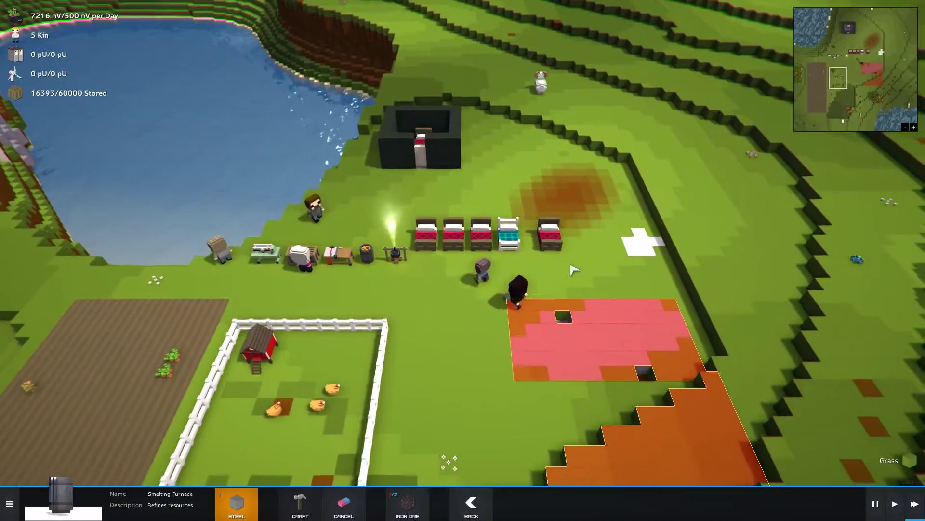
{"action": "right_click", "coordinate": [574, 270]}
{"action": "scroll", "coordinate": [463, 290], "scroll_direction": "up", "scroll_amount": 3}
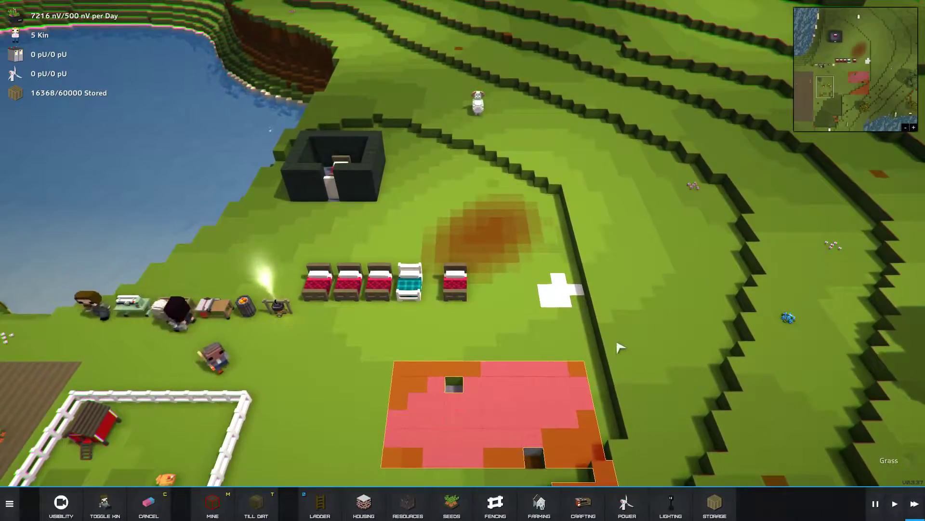
{"action": "scroll", "coordinate": [464, 289], "scroll_direction": "down", "scroll_amount": 2}
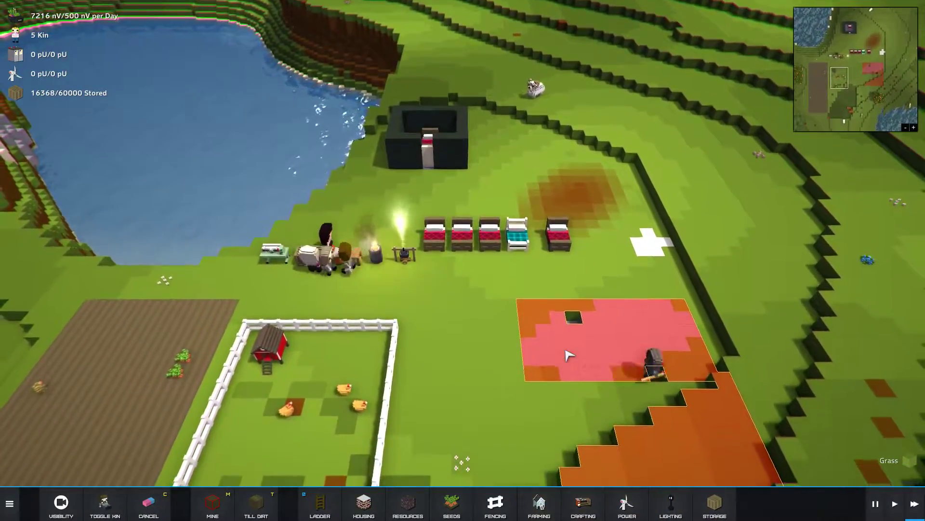
{"action": "left_click", "coordinate": [212, 504]}
{"action": "left_click", "coordinate": [230, 510]}
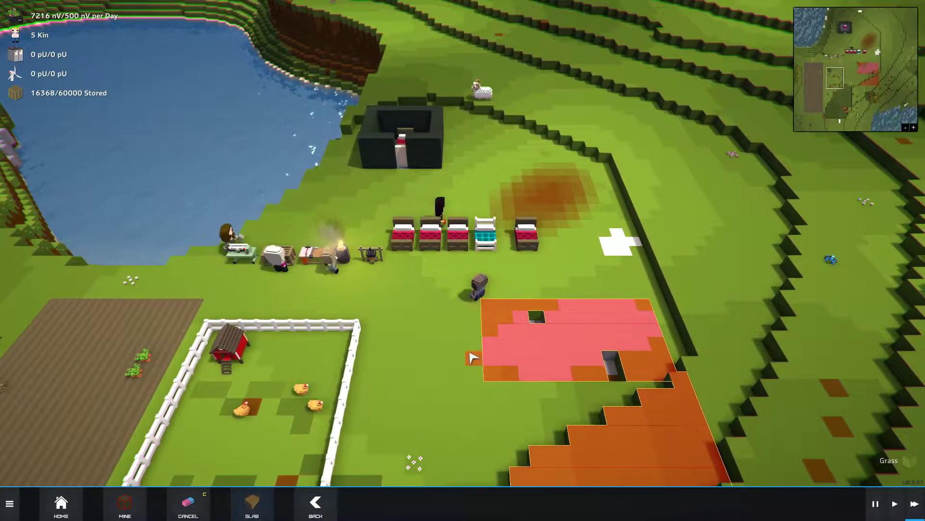
{"action": "left_click", "coordinate": [252, 504]}
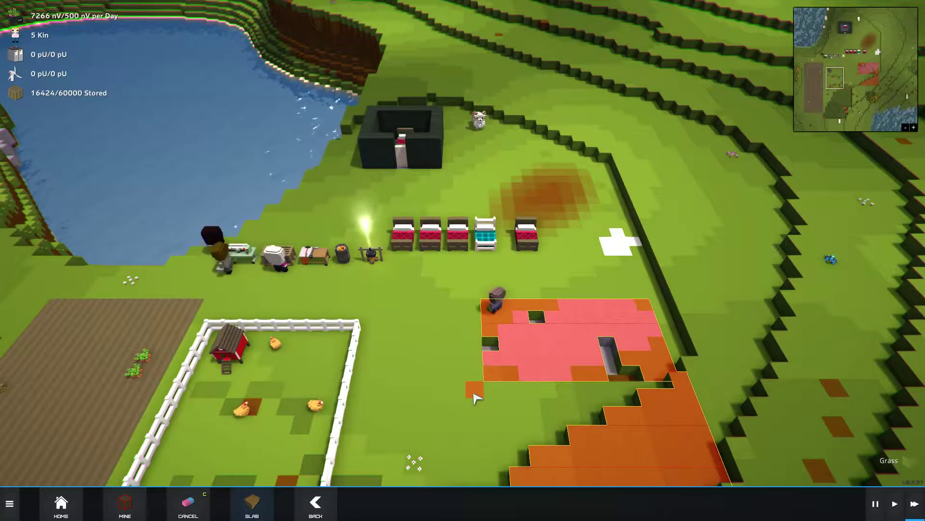
{"action": "right_click", "coordinate": [416, 361]}
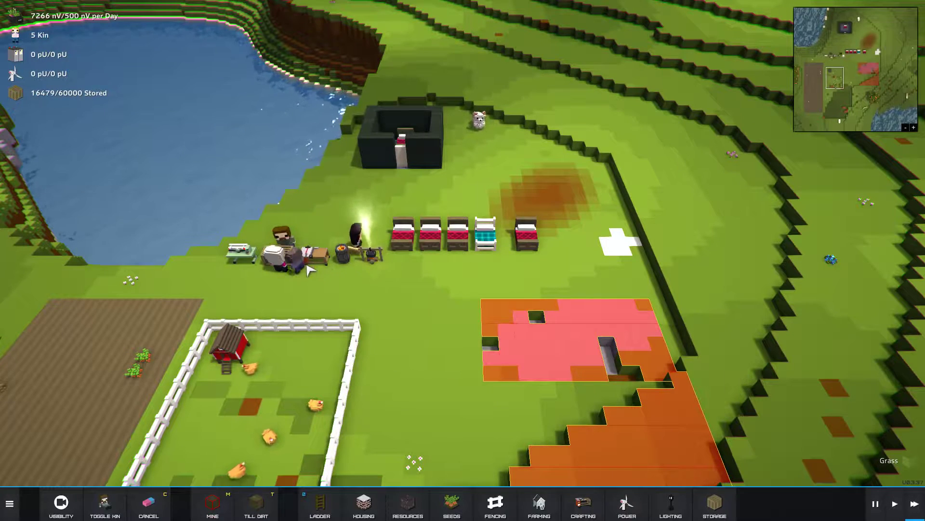
{"action": "left_click", "coordinate": [340, 296]}
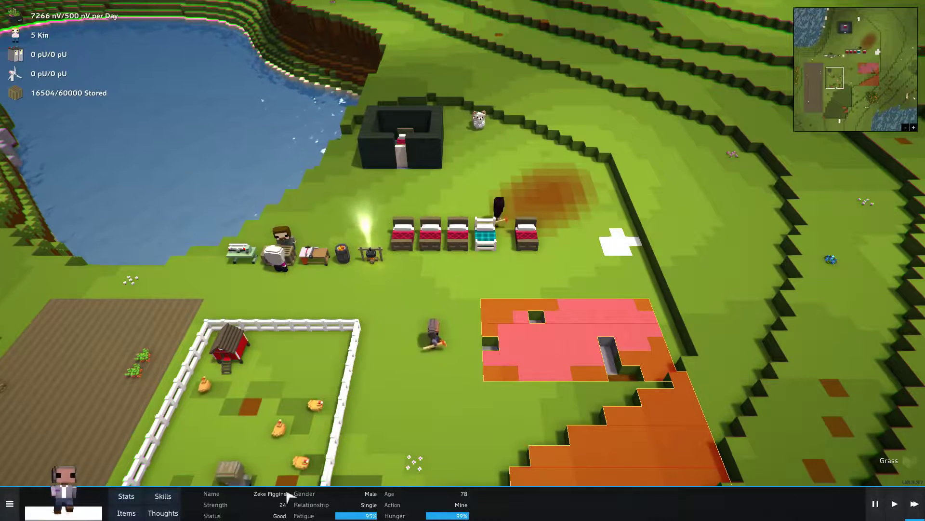
{"action": "left_click", "coordinate": [126, 513]}
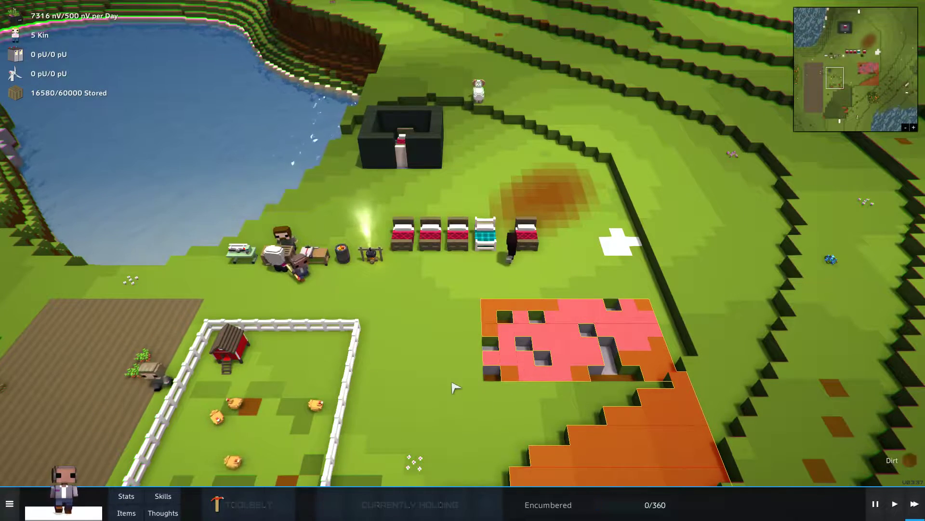
{"action": "left_click_drag", "start_coordinate": [448, 387], "coordinate": [161, 513]}
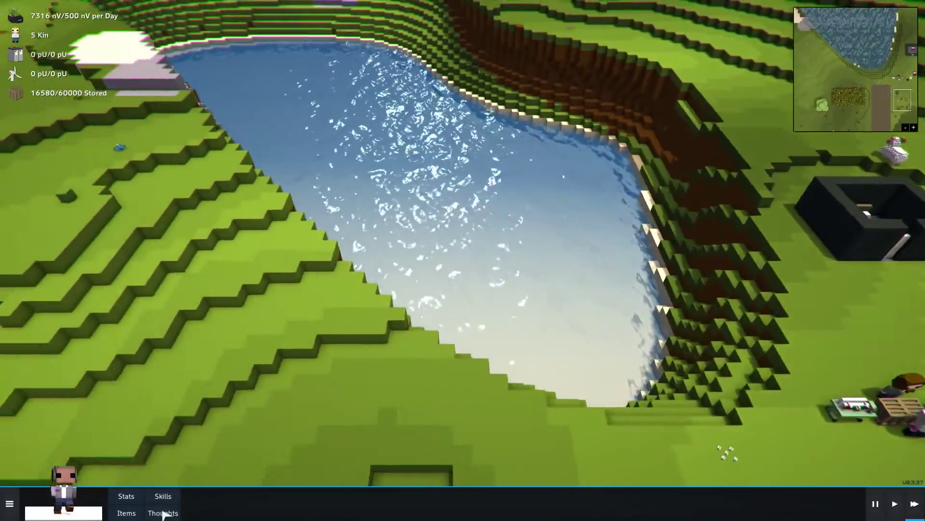
{"action": "left_click", "coordinate": [163, 496]}
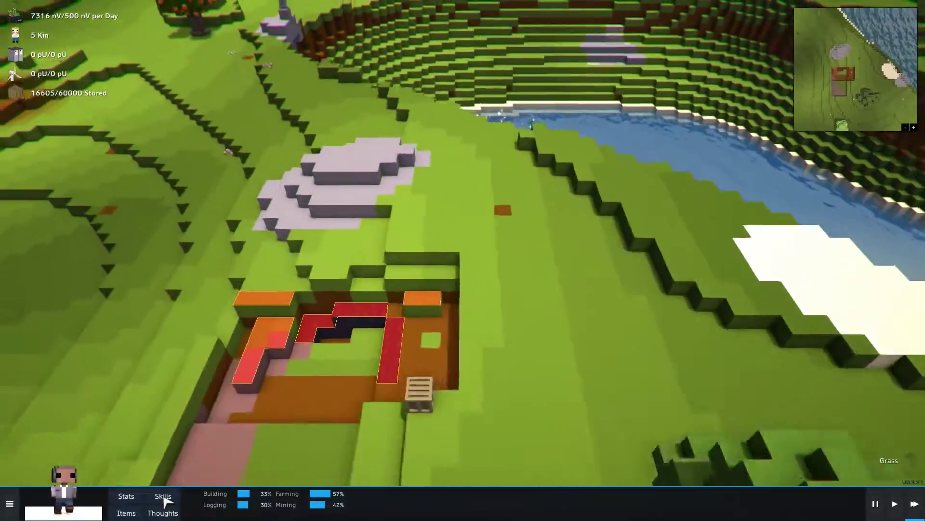
{"action": "mouse_move", "coordinate": [463, 289]}
{"action": "left_mouse_down"}
{"action": "mouse_move", "coordinate": [624, 279]}
{"action": "mouse_move", "coordinate": [600, 289]}
{"action": "left_mouse_up"}
{"action": "key", "text": "Escape"}
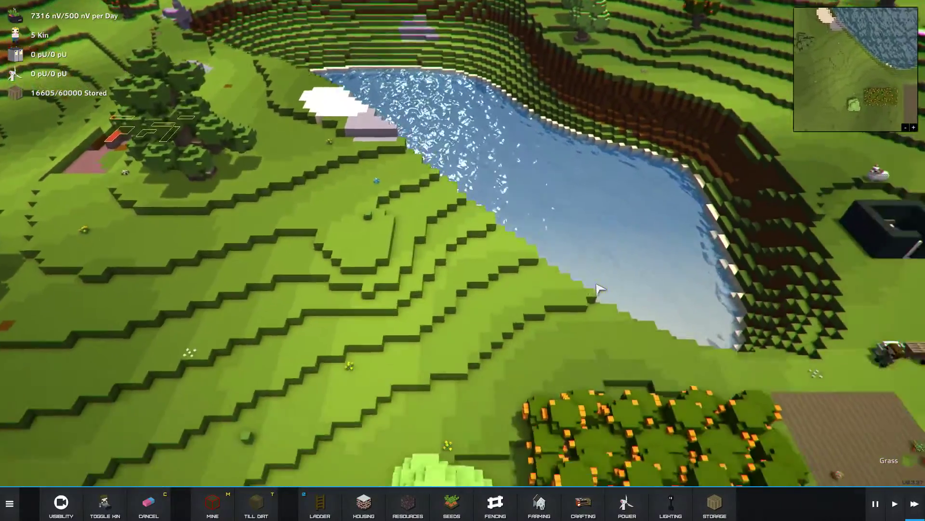
{"action": "key", "text": "s"}
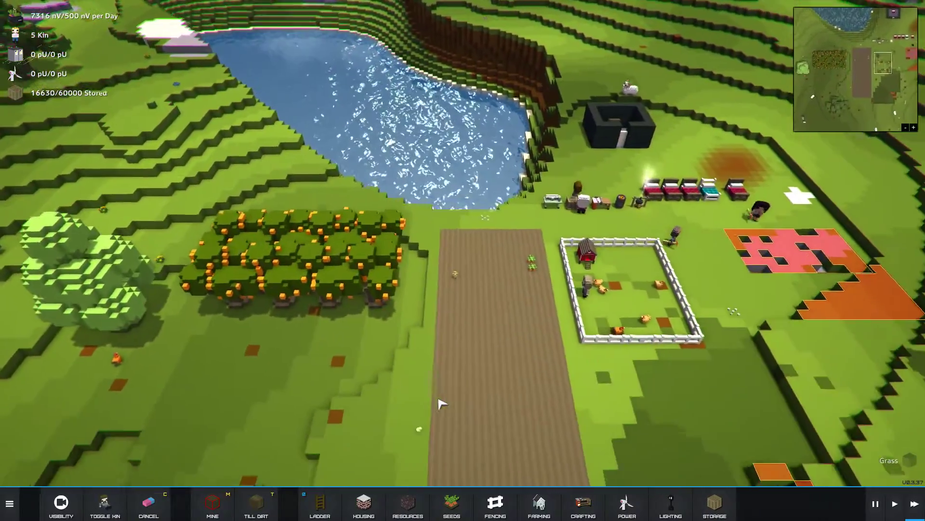
{"action": "left_click", "coordinate": [451, 504]}
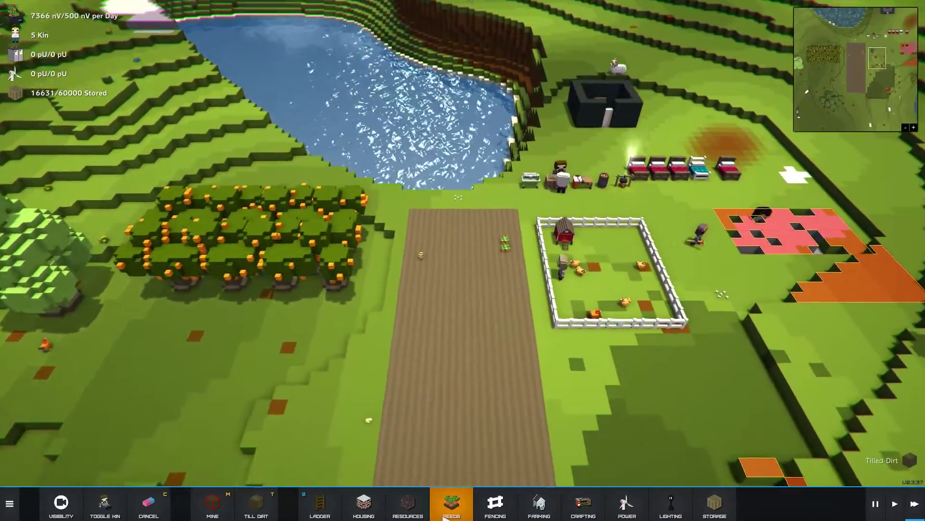
{"action": "left_click", "coordinate": [431, 220]}
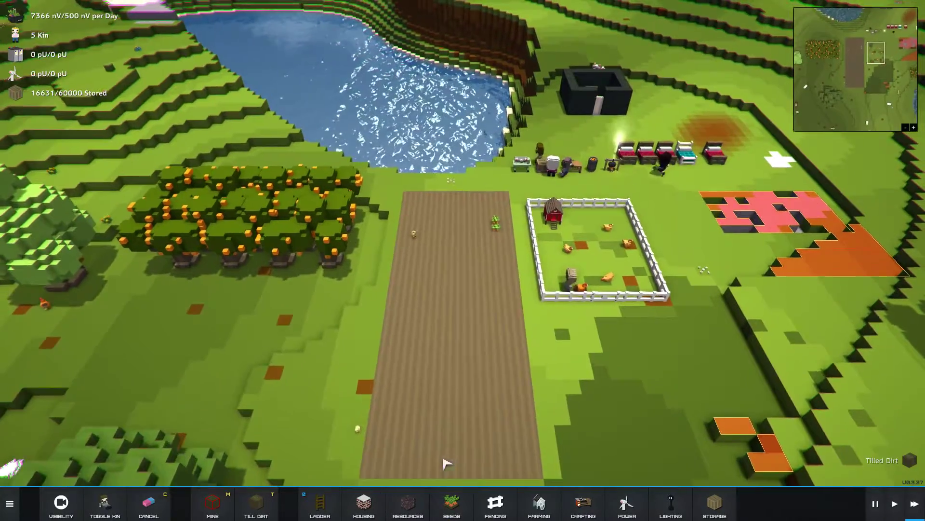
{"action": "scroll", "coordinate": [532, 228], "scroll_direction": "up", "scroll_amount": 3}
{"action": "left_click", "coordinate": [482, 266]}
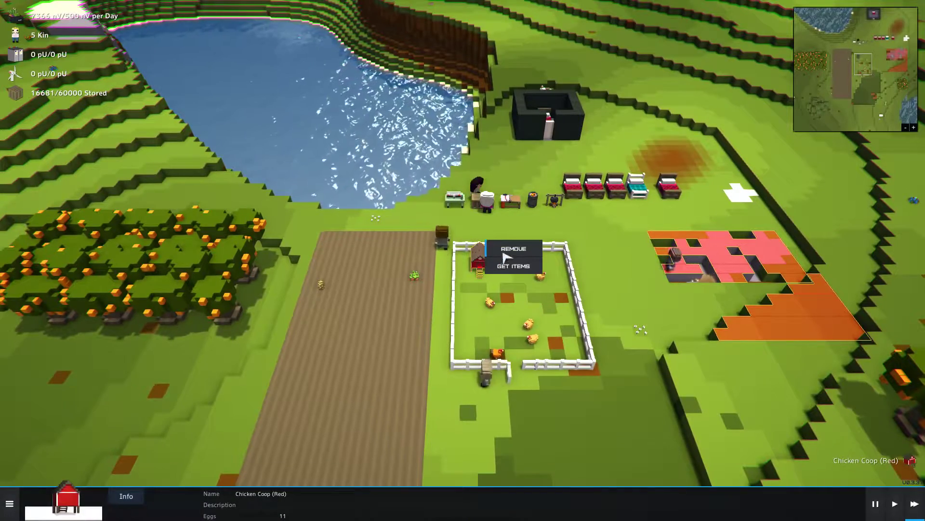
{"action": "left_click", "coordinate": [508, 268]}
{"action": "left_click", "coordinate": [471, 434]}
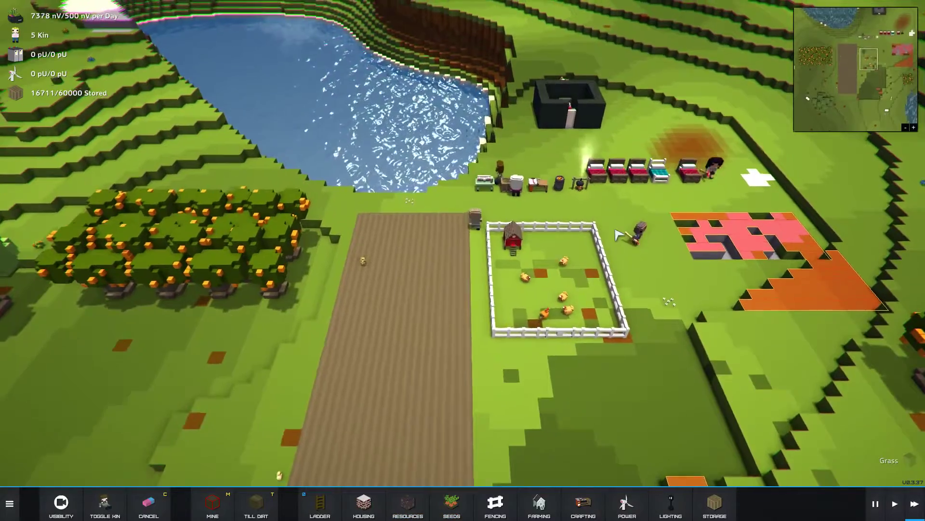
{"action": "scroll", "coordinate": [506, 254], "scroll_direction": "up", "scroll_amount": 3}
{"action": "left_click", "coordinate": [556, 212]}
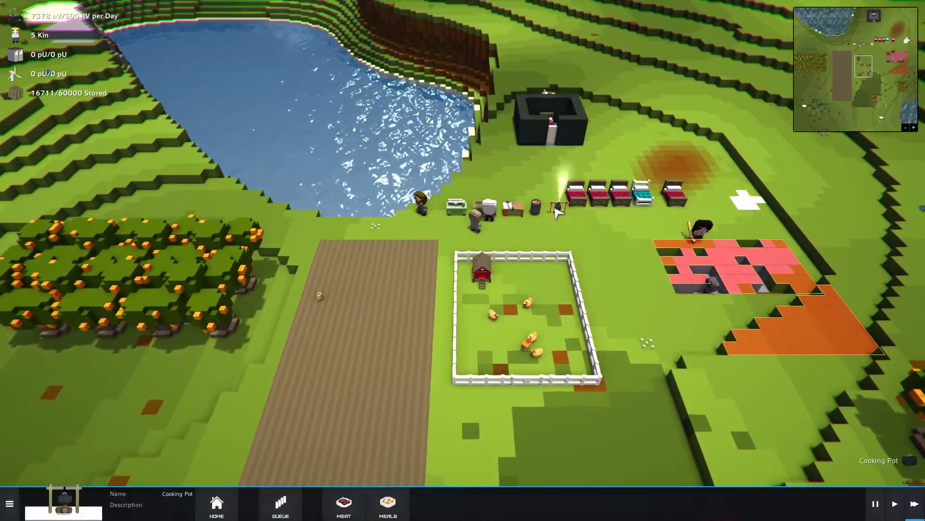
{"action": "left_click", "coordinate": [282, 503]}
{"action": "left_click", "coordinate": [828, 504]}
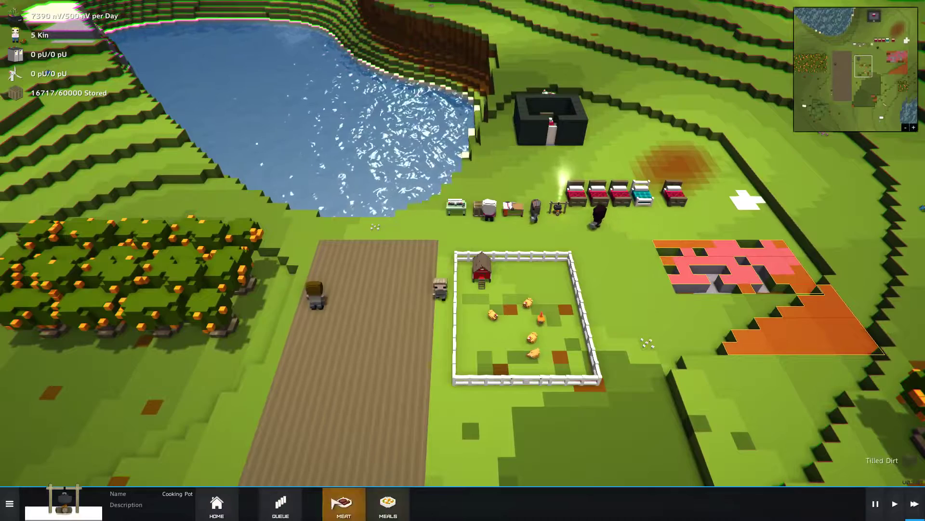
{"action": "left_click", "coordinate": [381, 504]}
{"action": "left_click", "coordinate": [236, 504]}
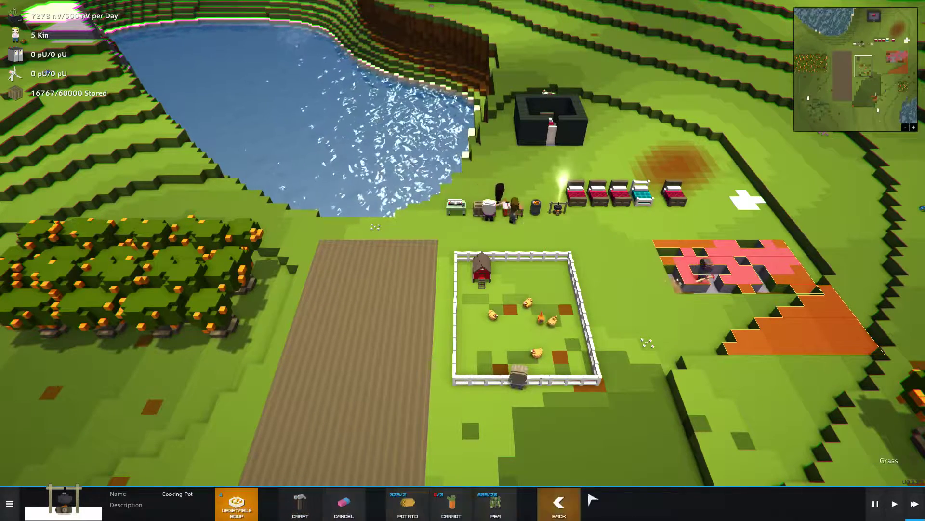
{"action": "left_click", "coordinate": [568, 503]}
{"action": "left_click", "coordinate": [281, 503]}
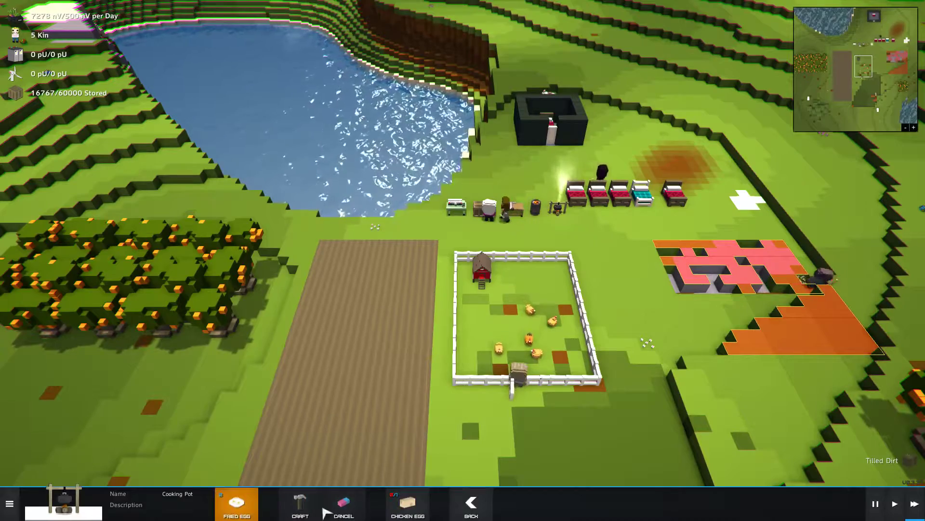
{"action": "left_click", "coordinate": [651, 333]}
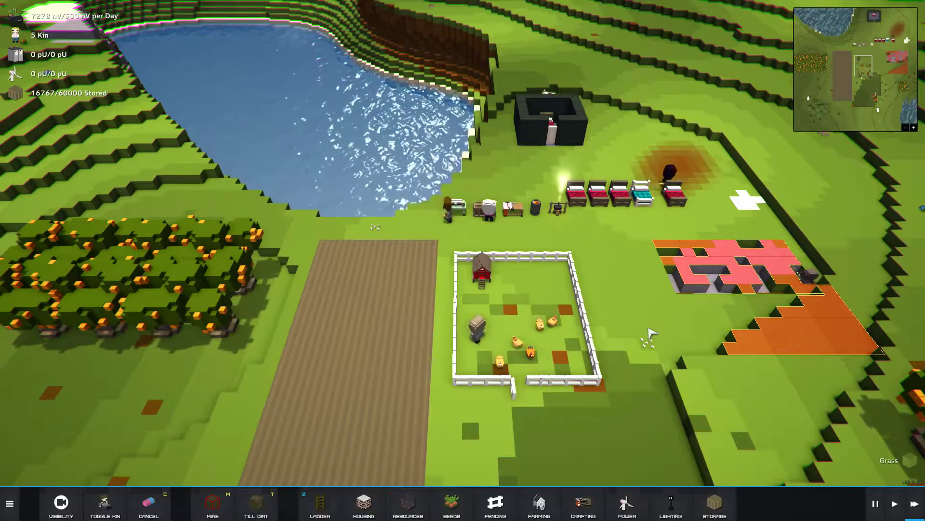
Step: Sow carrot seeds across the tilled field beside the orchard
{"action": "left_click", "coordinate": [452, 502]}
{"action": "scroll", "coordinate": [499, 434], "scroll_direction": "up", "scroll_amount": 3}
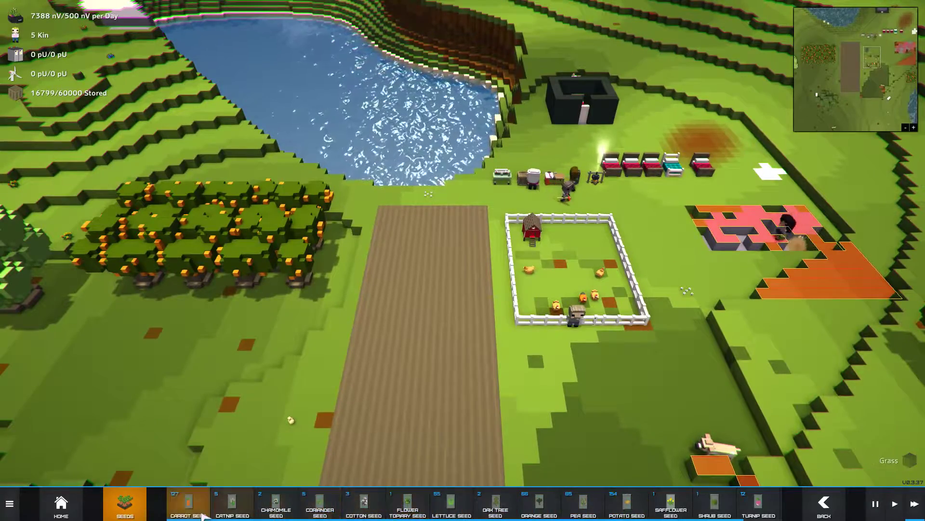
{"action": "left_click", "coordinate": [189, 502]}
{"action": "scroll", "coordinate": [549, 268], "scroll_direction": "up", "scroll_amount": 2}
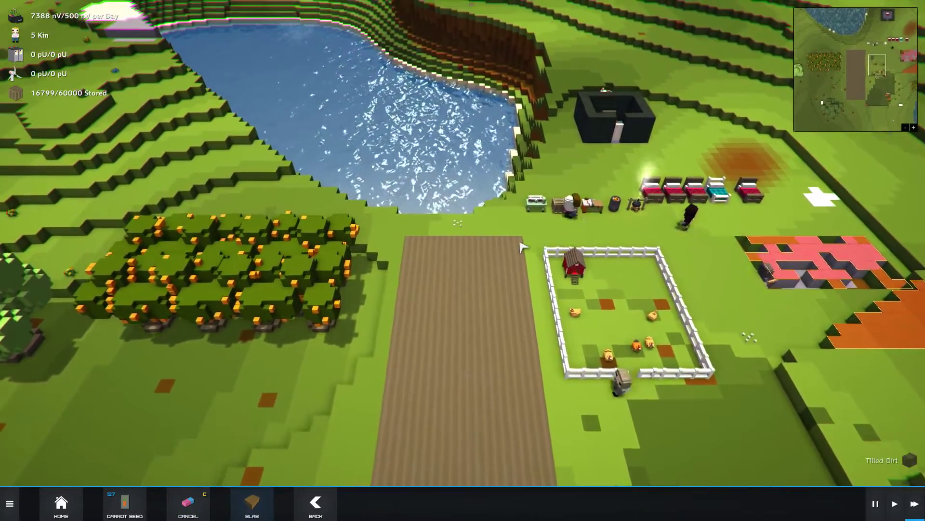
{"action": "left_click_drag", "start_coordinate": [409, 238], "coordinate": [481, 391]}
{"action": "scroll", "coordinate": [480, 390], "scroll_direction": "down", "scroll_amount": 2}
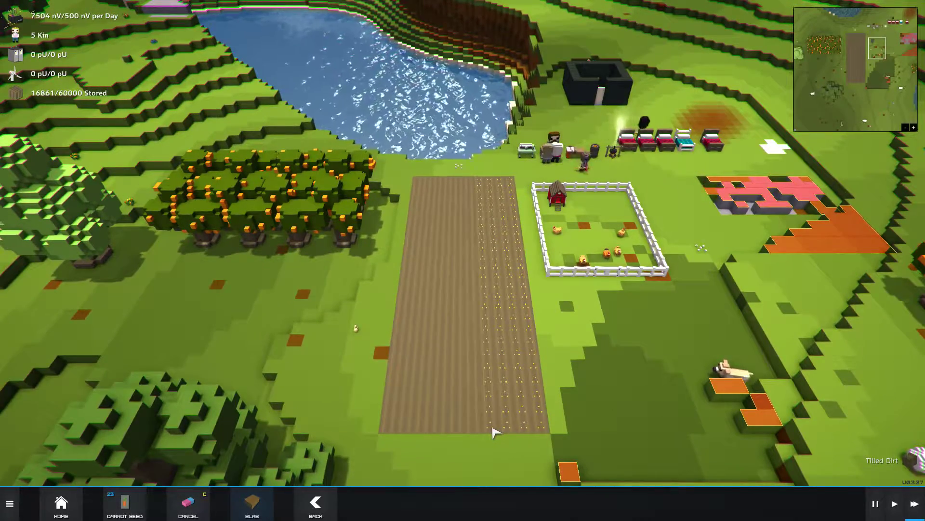
{"action": "right_click", "coordinate": [494, 432]}
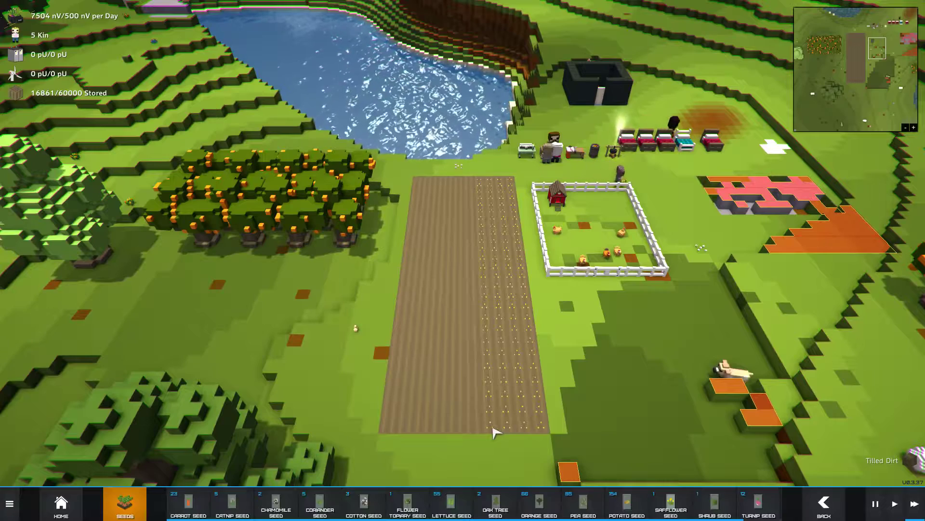
{"action": "right_click", "coordinate": [511, 465]}
Step: Choose potato seeds, then pea seeds, for the field's remaining rows
{"action": "left_click", "coordinate": [452, 504]}
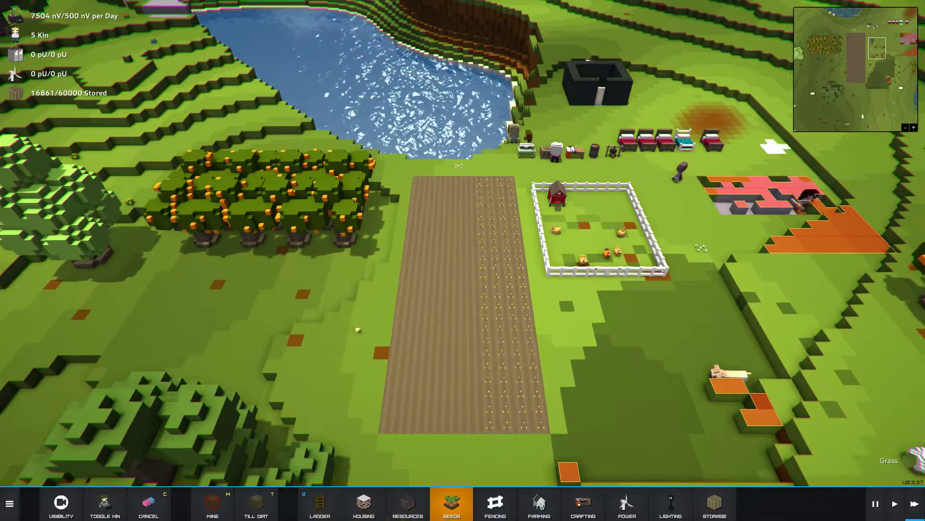
{"action": "left_click", "coordinate": [452, 510]}
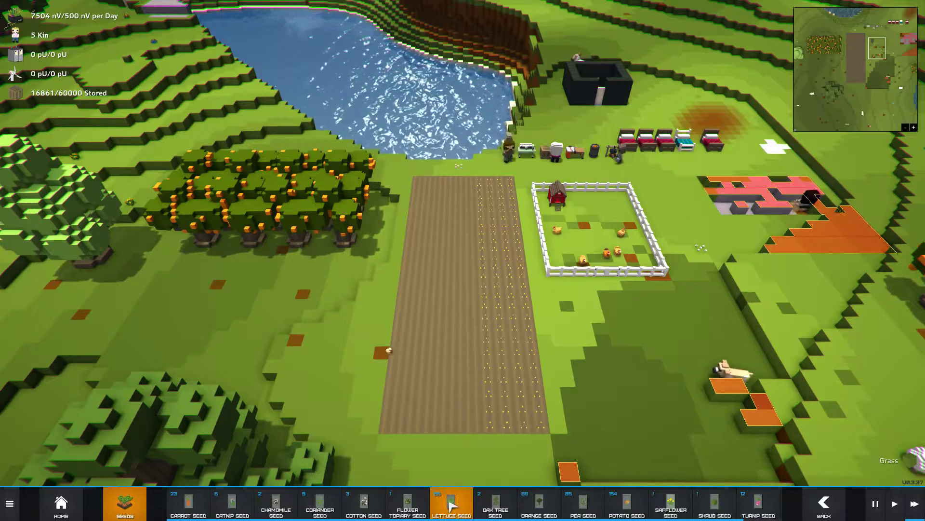
{"action": "left_click", "coordinate": [623, 500]}
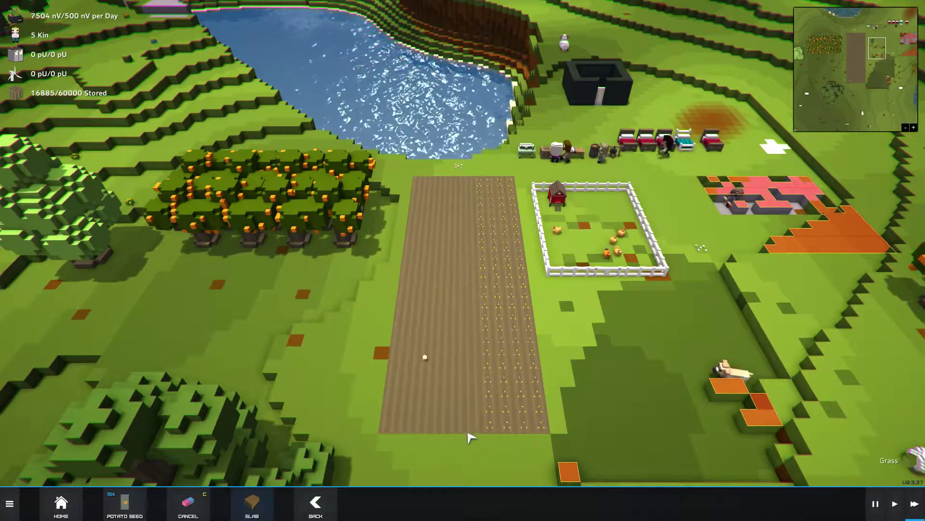
{"action": "scroll", "coordinate": [442, 329], "scroll_direction": "up", "scroll_amount": 2}
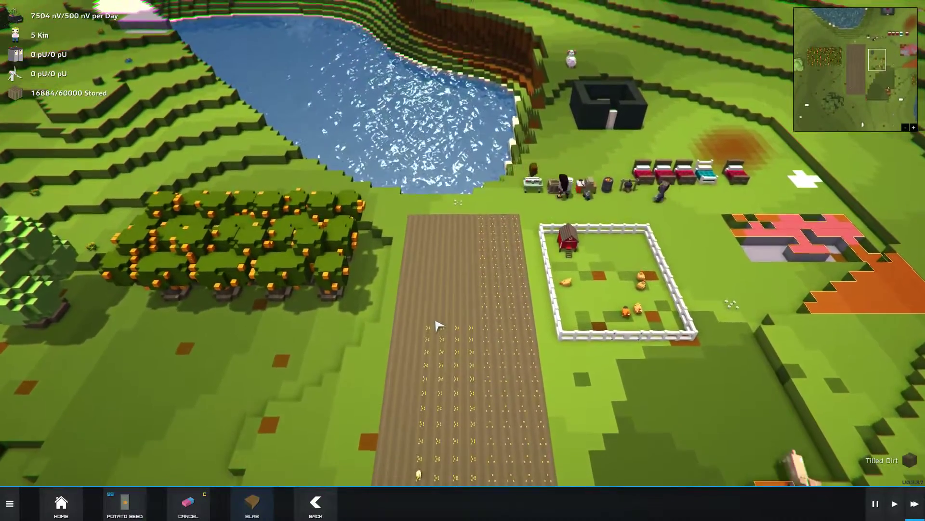
{"action": "scroll", "coordinate": [437, 326], "scroll_direction": "up", "scroll_amount": 3}
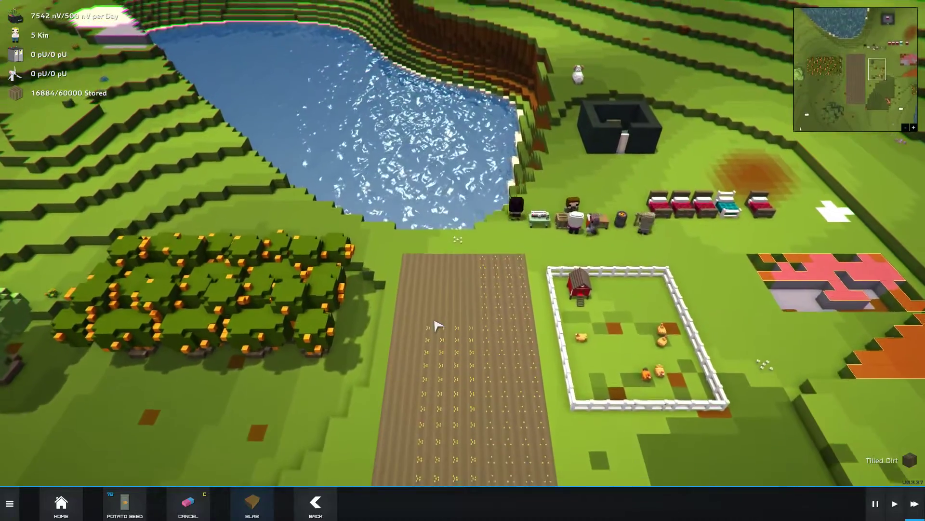
{"action": "scroll", "coordinate": [438, 326], "scroll_direction": "up", "scroll_amount": 3}
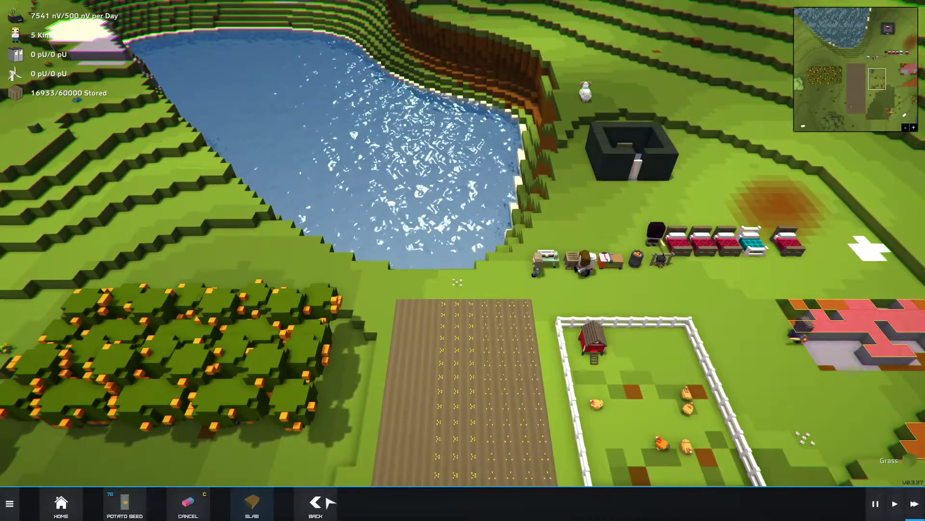
{"action": "left_click", "coordinate": [318, 502]}
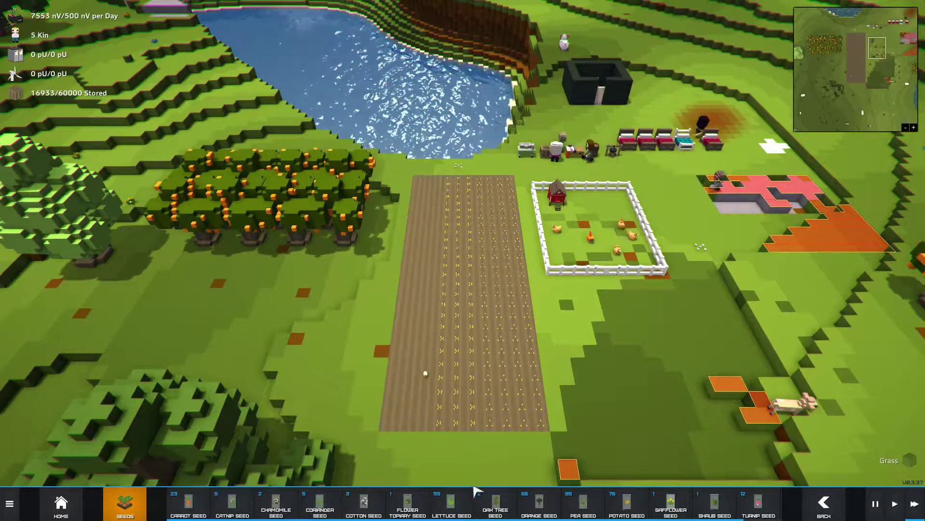
{"action": "left_click", "coordinate": [583, 503]}
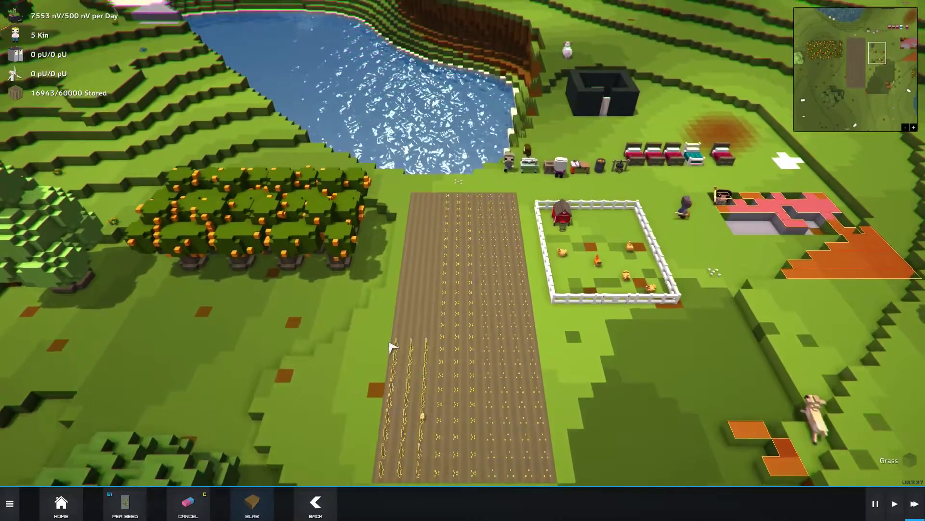
{"action": "scroll", "coordinate": [392, 348], "scroll_direction": "up", "scroll_amount": 4}
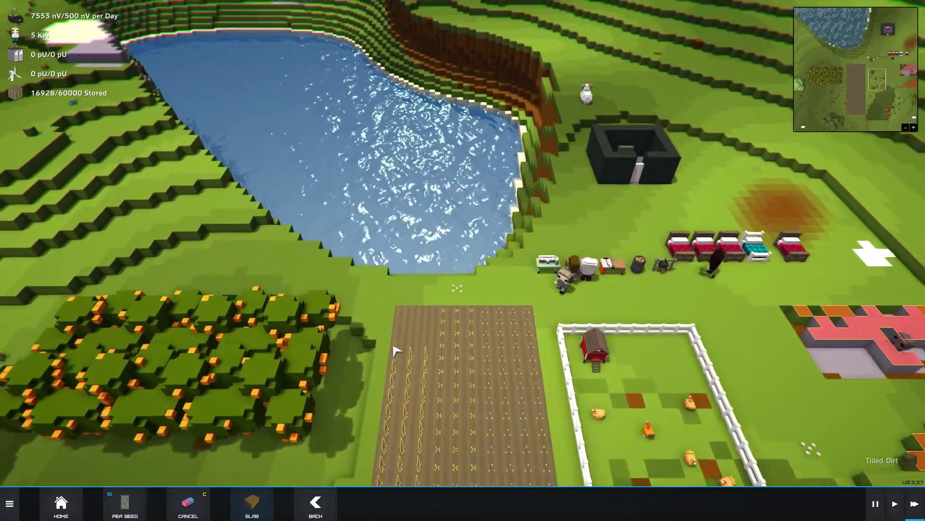
{"action": "scroll", "coordinate": [392, 348], "scroll_direction": "up", "scroll_amount": 1}
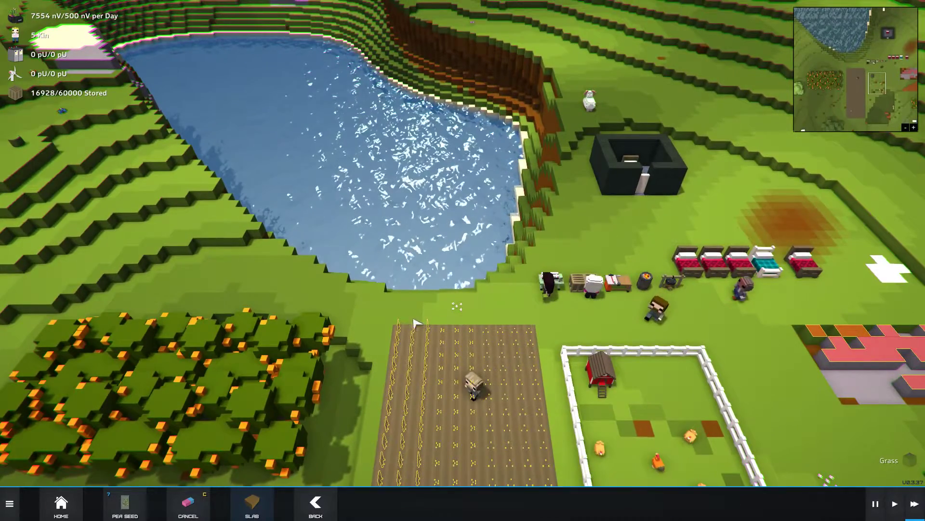
{"action": "scroll", "coordinate": [626, 237], "scroll_direction": "down", "scroll_amount": 3}
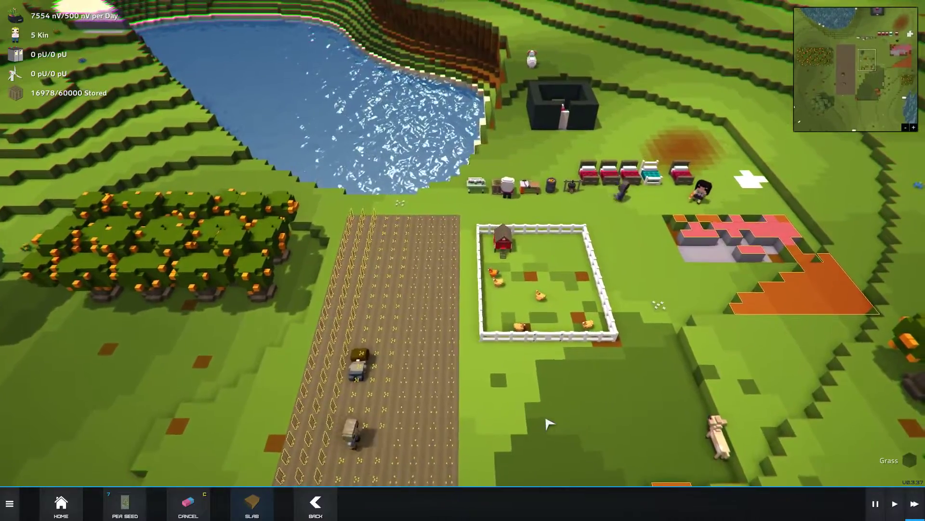
Step: Stop pea planting, leave the Seeds menu, and switch to Mine in Slab mode
{"action": "key", "text": "a"}
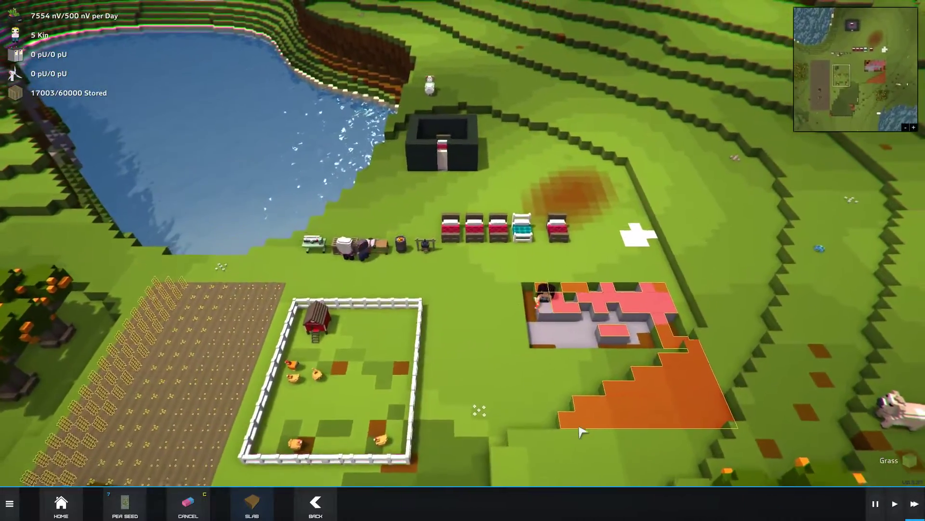
{"action": "scroll", "coordinate": [630, 420], "scroll_direction": "up", "scroll_amount": 4}
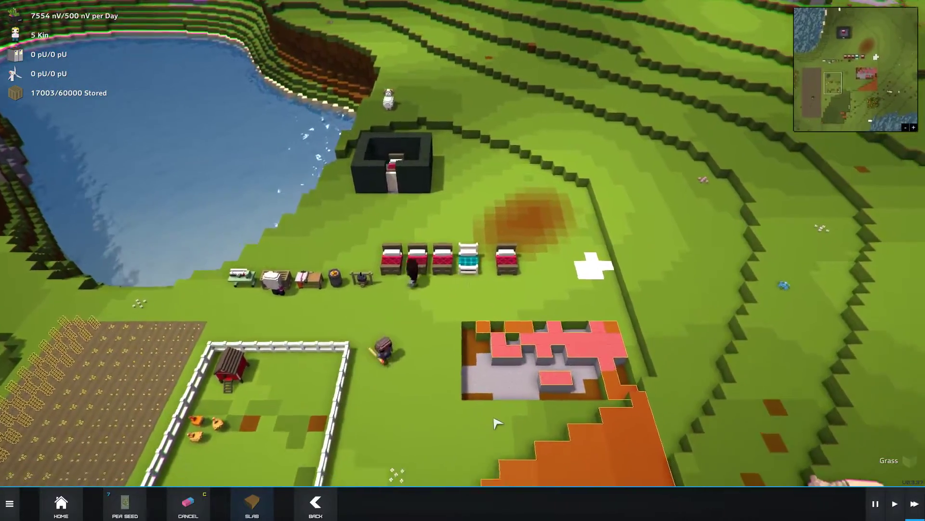
{"action": "left_click", "coordinate": [315, 502]}
{"action": "left_click", "coordinate": [125, 503]}
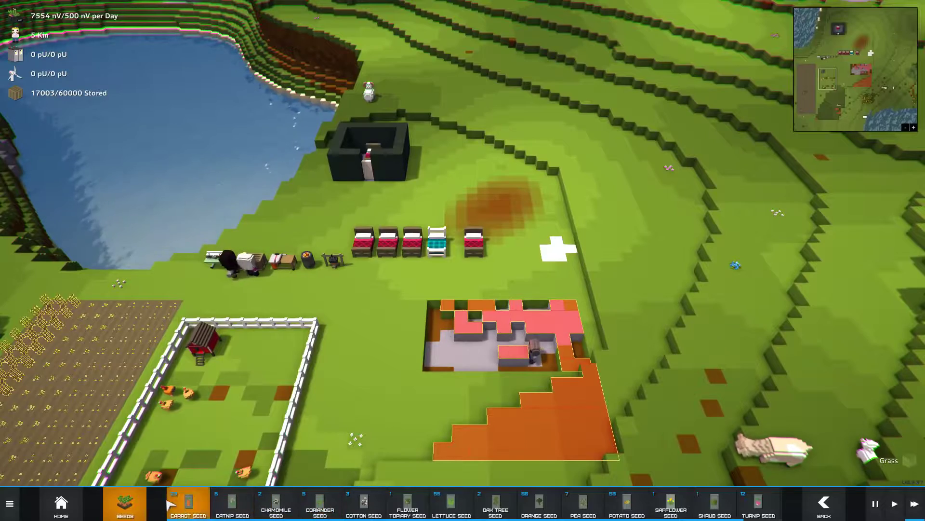
{"action": "left_click", "coordinate": [61, 503]}
{"action": "left_click", "coordinate": [213, 503]}
{"action": "left_click", "coordinate": [105, 503]}
{"action": "scroll", "coordinate": [504, 364], "scroll_direction": "up", "scroll_amount": 2}
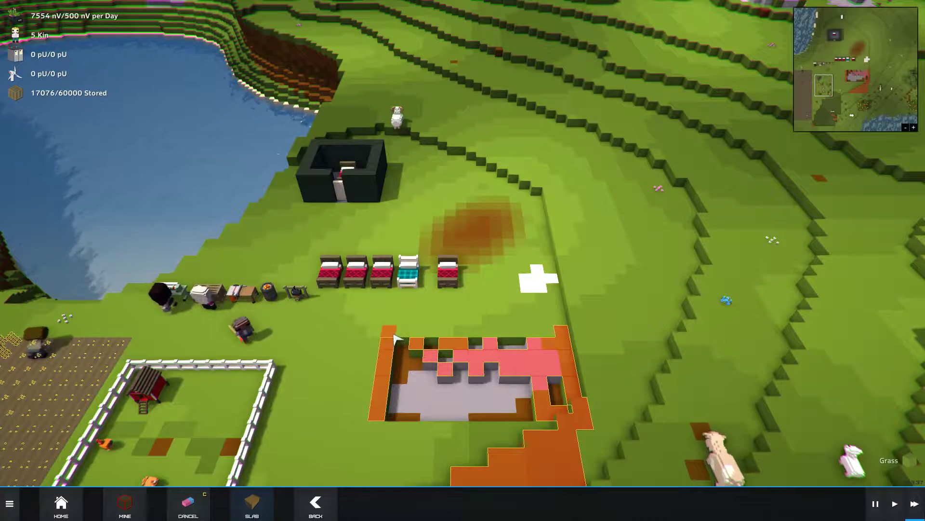
Step: Add dig strips along the foundation's top and bottom edges, then recentre on the farm
{"action": "left_click_drag", "start_coordinate": [396, 337], "coordinate": [551, 330]}
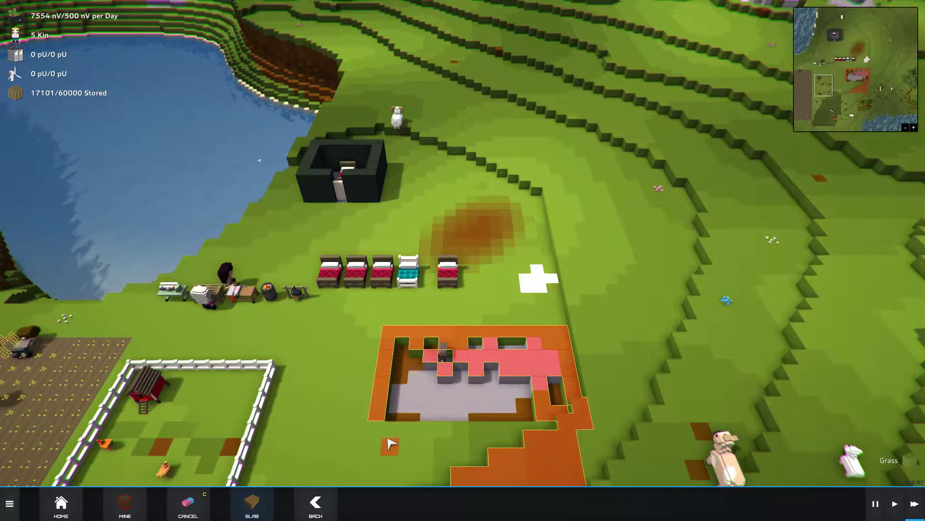
{"action": "left_click_drag", "start_coordinate": [384, 430], "coordinate": [550, 431]}
{"action": "scroll", "coordinate": [469, 381], "scroll_direction": "up", "scroll_amount": 2}
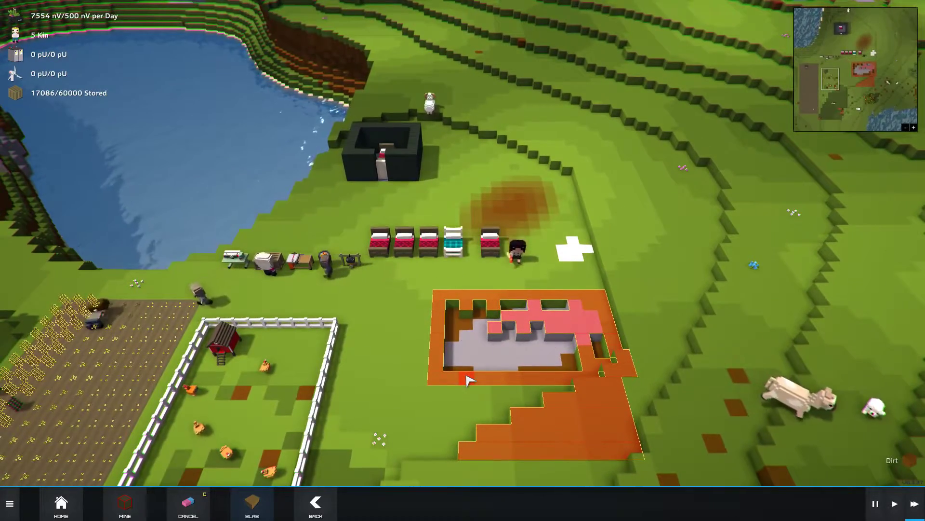
{"action": "scroll", "coordinate": [468, 381], "scroll_direction": "up", "scroll_amount": 3}
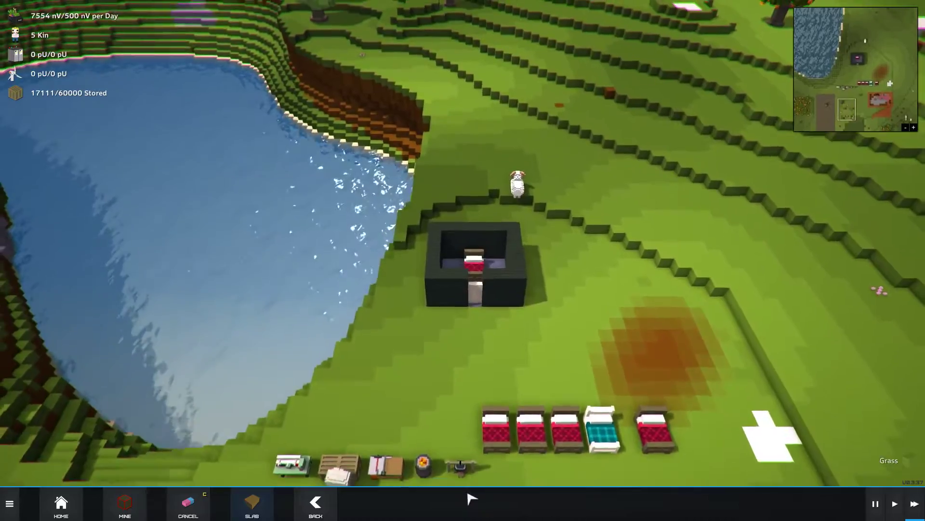
{"action": "scroll", "coordinate": [469, 434], "scroll_direction": "down", "scroll_amount": 4}
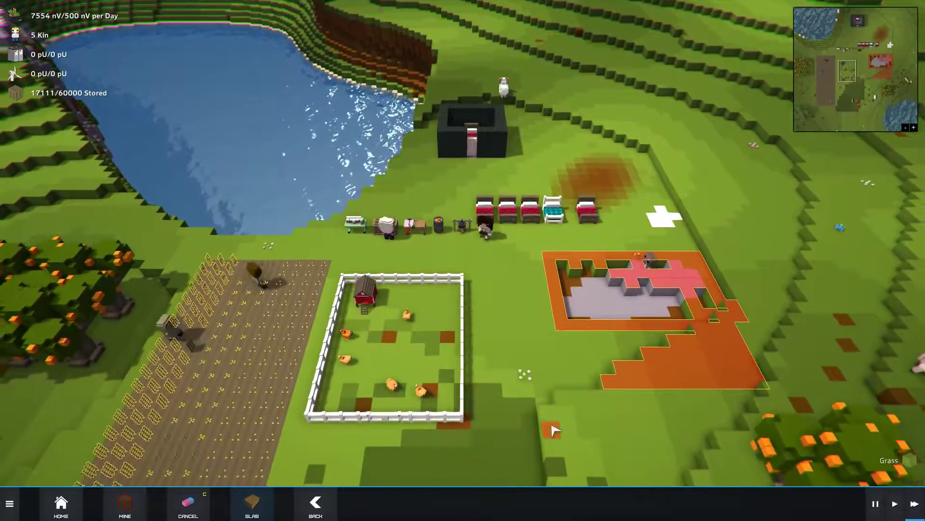
{"action": "left_click_drag", "start_coordinate": [537, 440], "coordinate": [281, 336]}
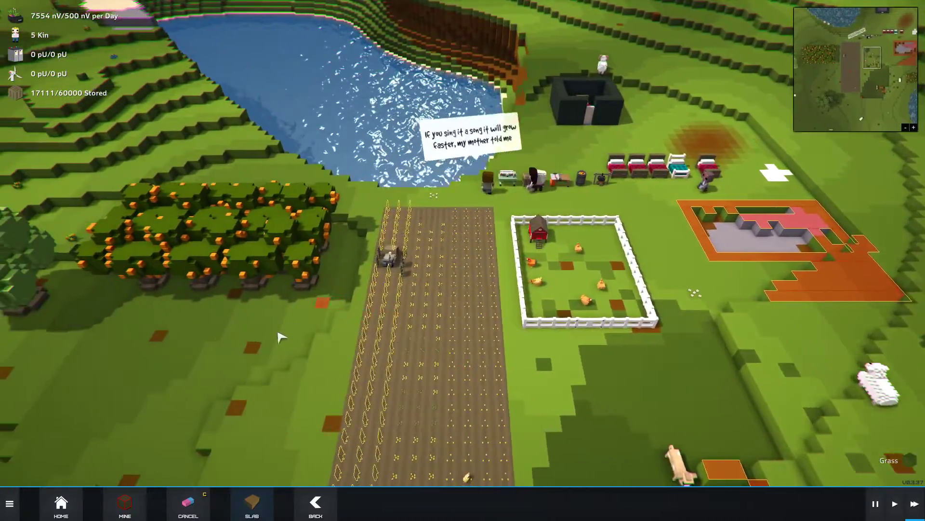
{"action": "scroll", "coordinate": [280, 336], "scroll_direction": "up", "scroll_amount": 3}
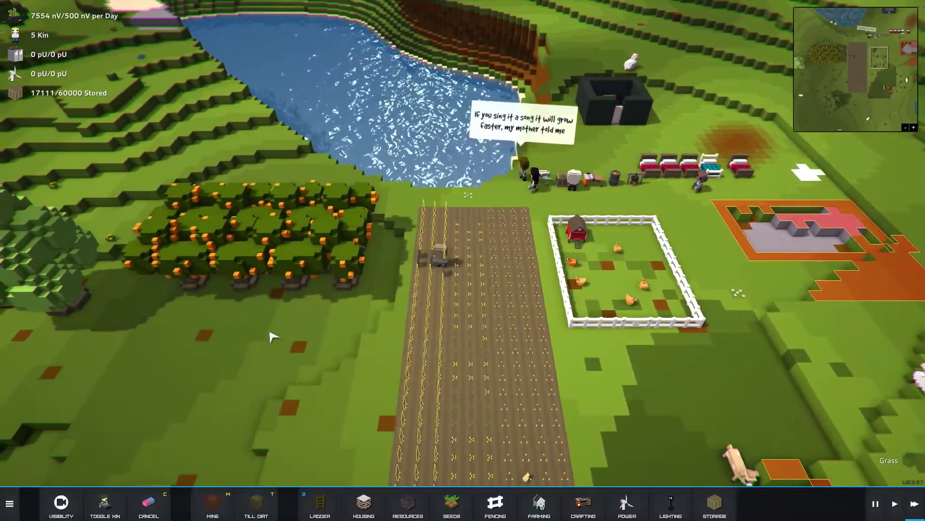
{"action": "left_click_drag", "start_coordinate": [217, 216], "coordinate": [481, 364]}
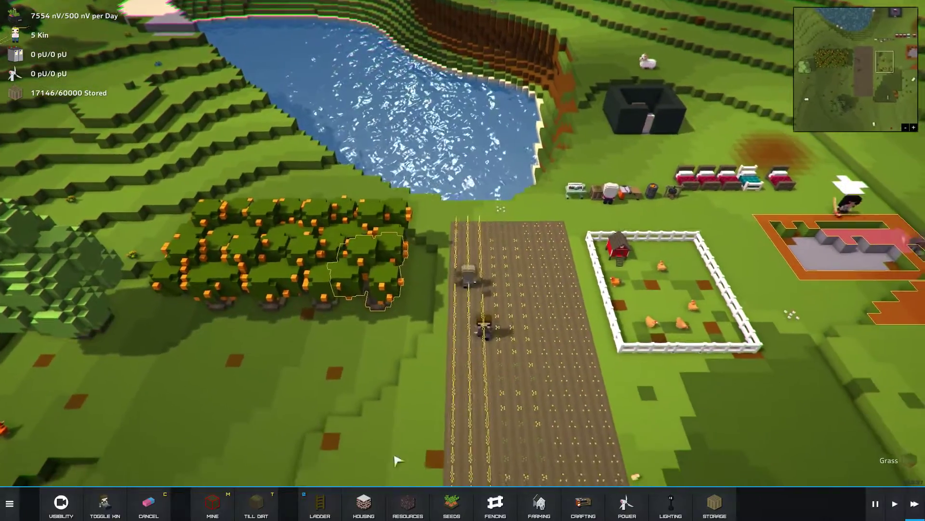
{"action": "left_click_drag", "start_coordinate": [355, 443], "coordinate": [551, 342]}
{"action": "scroll", "coordinate": [551, 342], "scroll_direction": "down", "scroll_amount": 2}
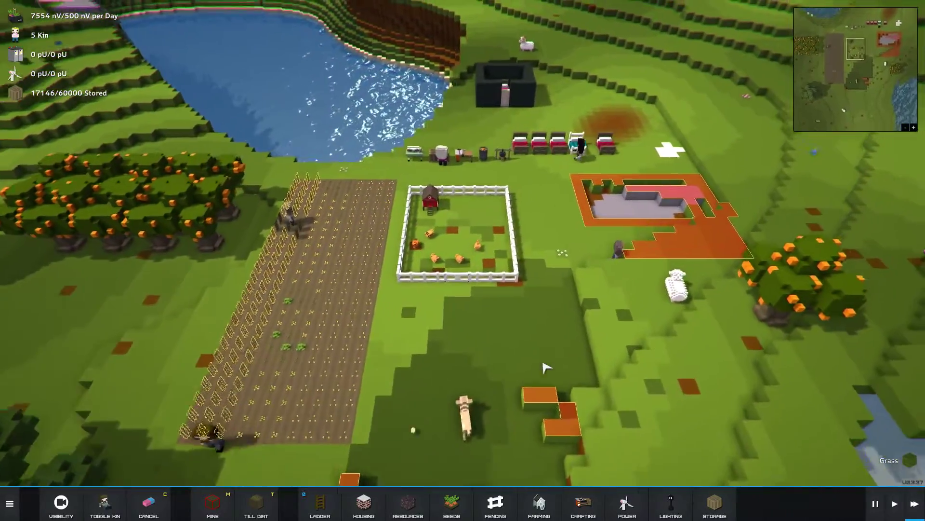
{"action": "scroll", "coordinate": [542, 347], "scroll_direction": "up", "scroll_amount": 2}
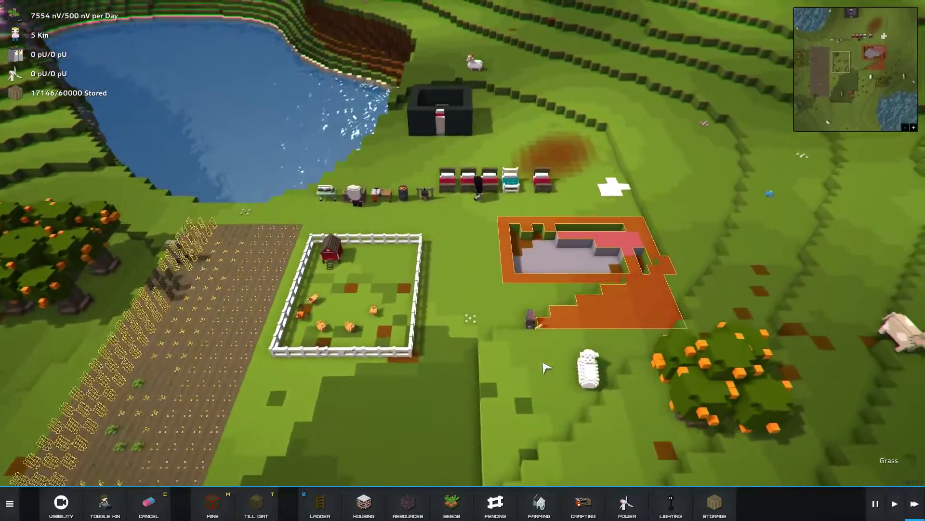
{"action": "scroll", "coordinate": [535, 383], "scroll_direction": "down", "scroll_amount": 3}
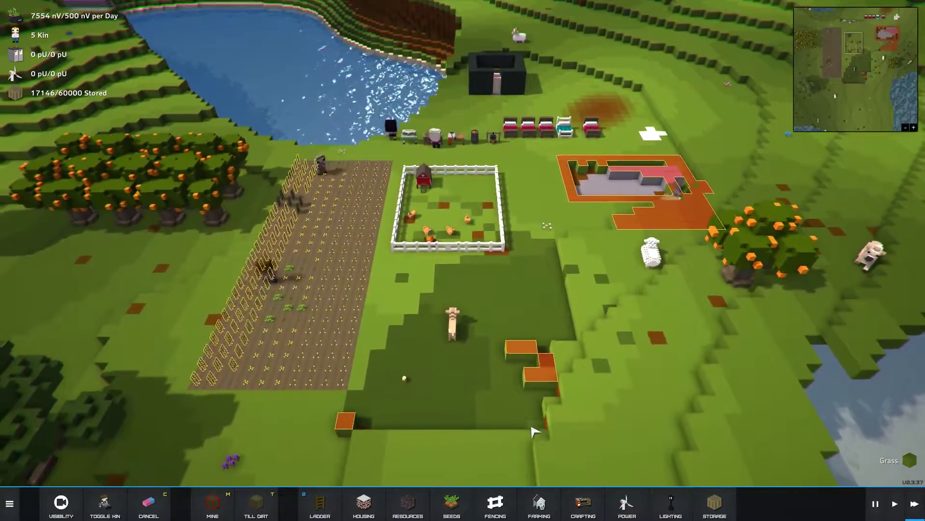
{"action": "scroll", "coordinate": [532, 432], "scroll_direction": "down", "scroll_amount": 4}
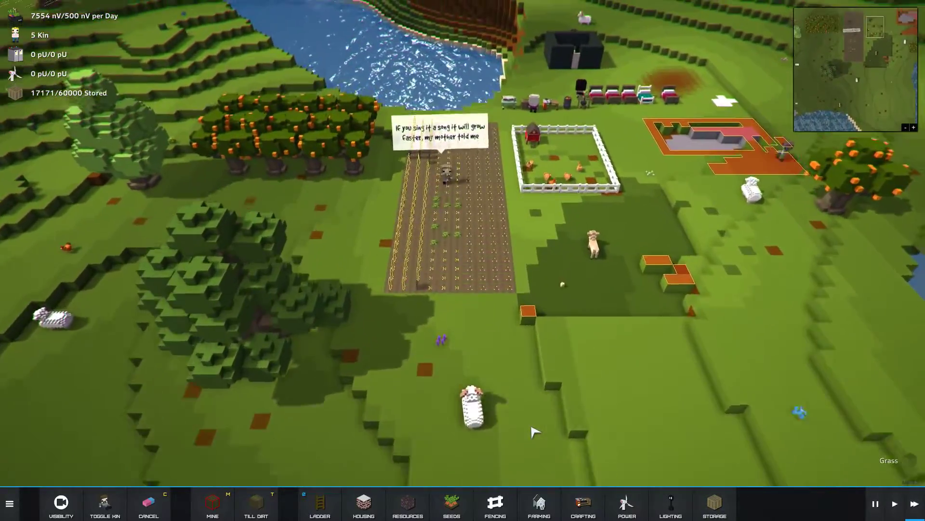
{"action": "scroll", "coordinate": [535, 432], "scroll_direction": "up", "scroll_amount": 4}
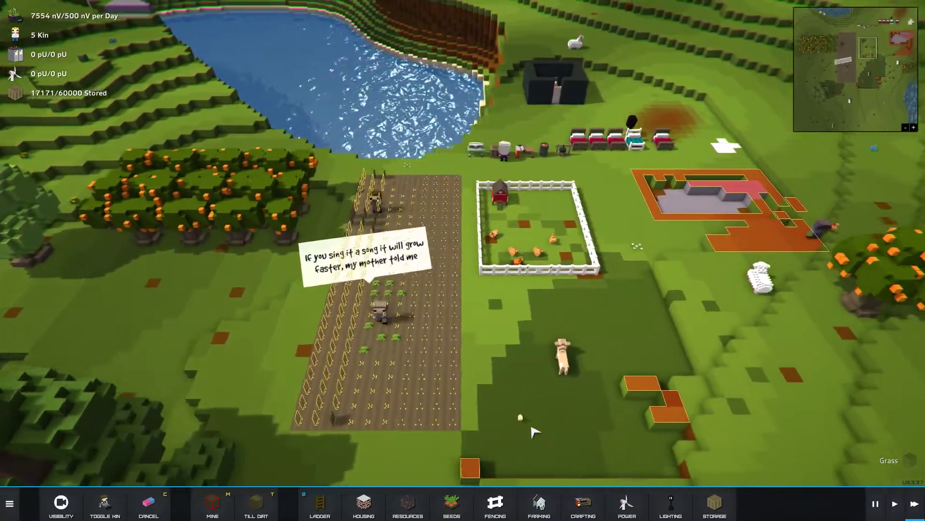
{"action": "scroll", "coordinate": [535, 432], "scroll_direction": "up", "scroll_amount": 5}
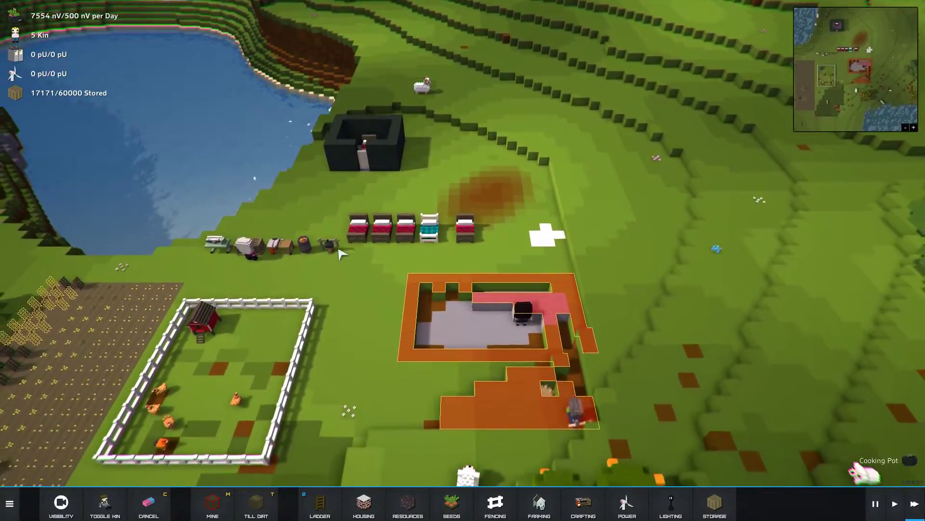
Step: Order a Fried Egg from the Cooking Pot
{"action": "left_click", "coordinate": [330, 245]}
{"action": "left_click", "coordinate": [389, 503]}
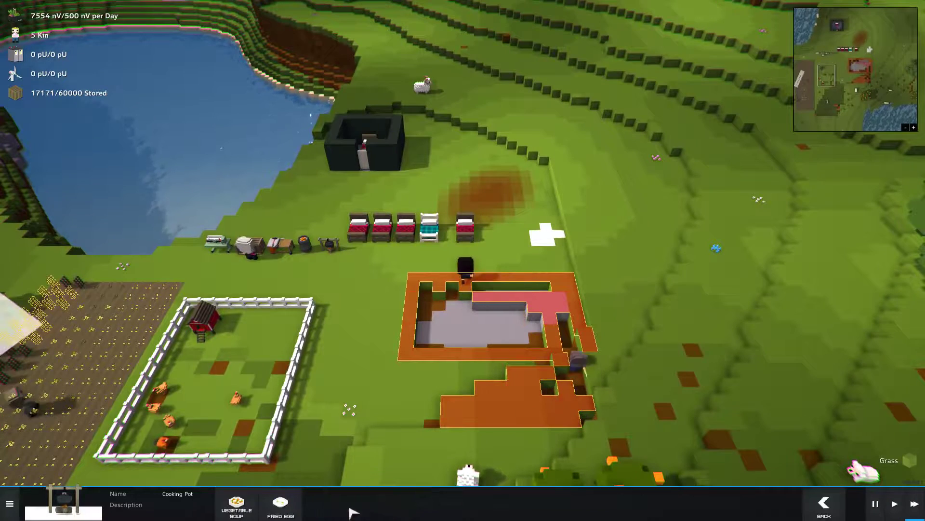
{"action": "left_click", "coordinate": [344, 504]}
{"action": "left_click", "coordinate": [300, 504]}
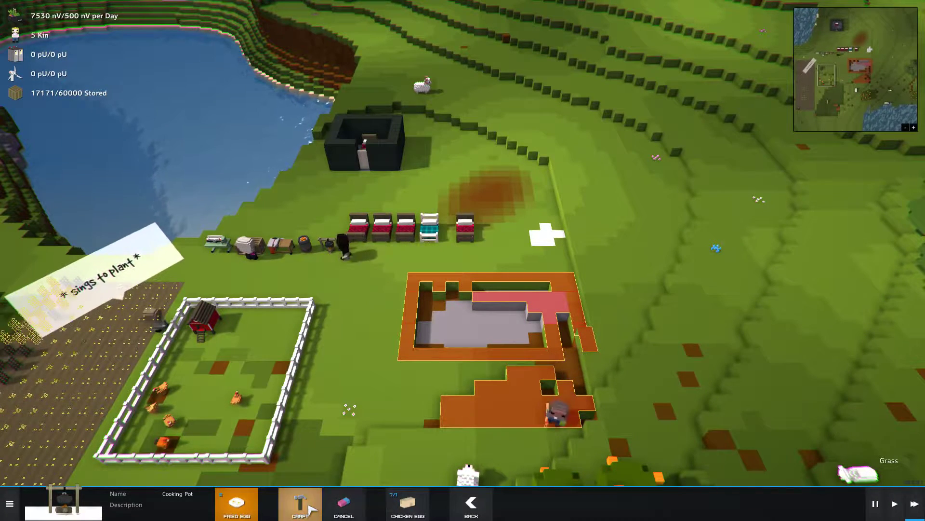
Step: Review the Vegetable Soup ingredients, then deselect the Cooking Pot
{"action": "left_click", "coordinate": [469, 501]}
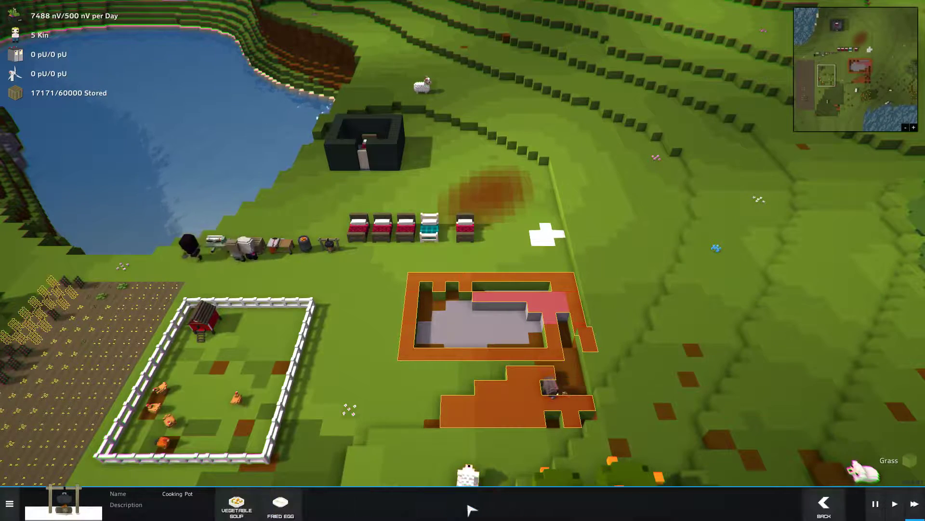
{"action": "left_click", "coordinate": [237, 507]}
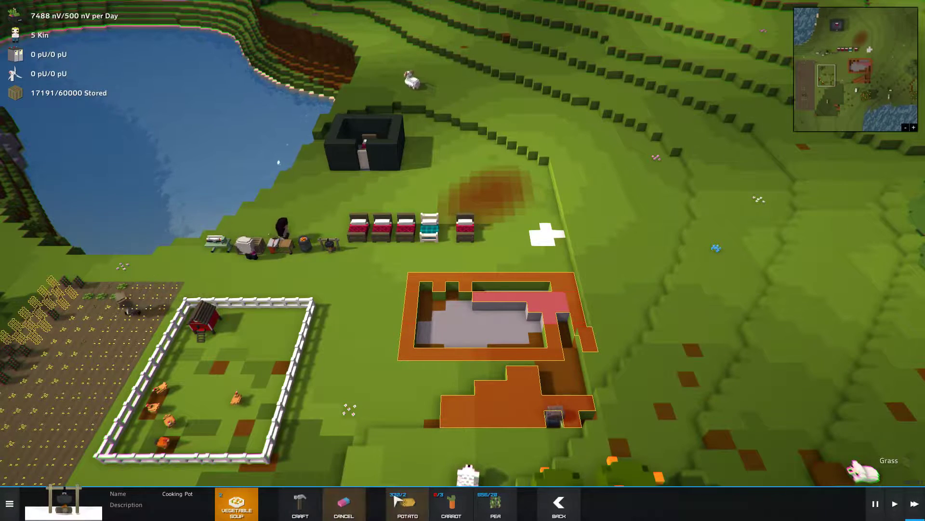
{"action": "left_click", "coordinate": [559, 504]}
{"action": "right_click", "coordinate": [556, 210]}
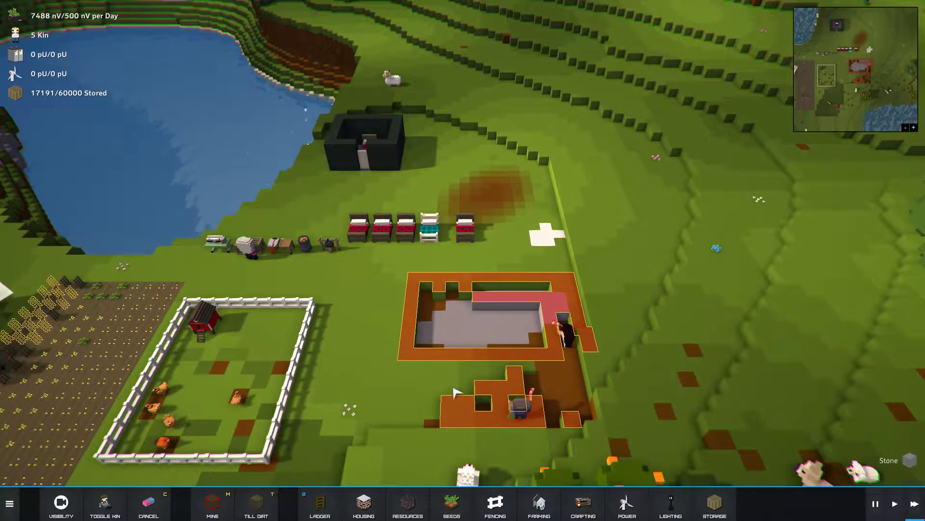
Step: Choose Housing Slab and lay a slab row along the foundation's front wall
{"action": "left_click", "coordinate": [552, 344]}
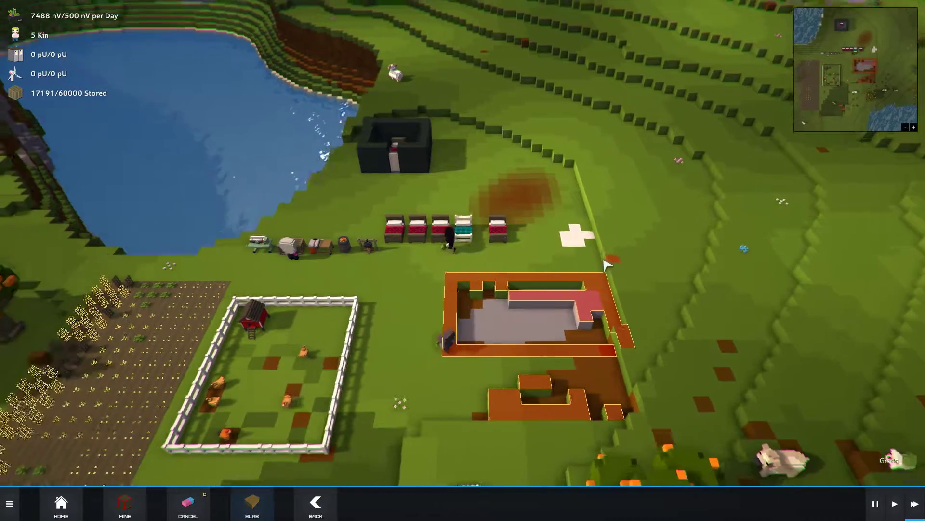
{"action": "mouse_move", "coordinate": [618, 251]}
{"action": "left_mouse_down"}
{"action": "mouse_move", "coordinate": [564, 290]}
{"action": "mouse_move", "coordinate": [548, 375]}
{"action": "mouse_move", "coordinate": [634, 262]}
{"action": "mouse_move", "coordinate": [624, 310]}
{"action": "left_mouse_up"}
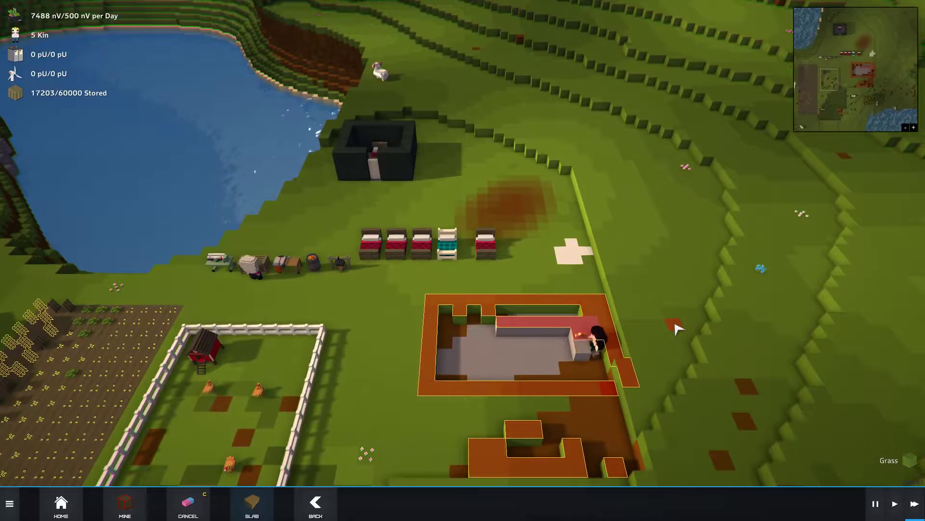
{"action": "scroll", "coordinate": [676, 329], "scroll_direction": "down", "scroll_amount": 2}
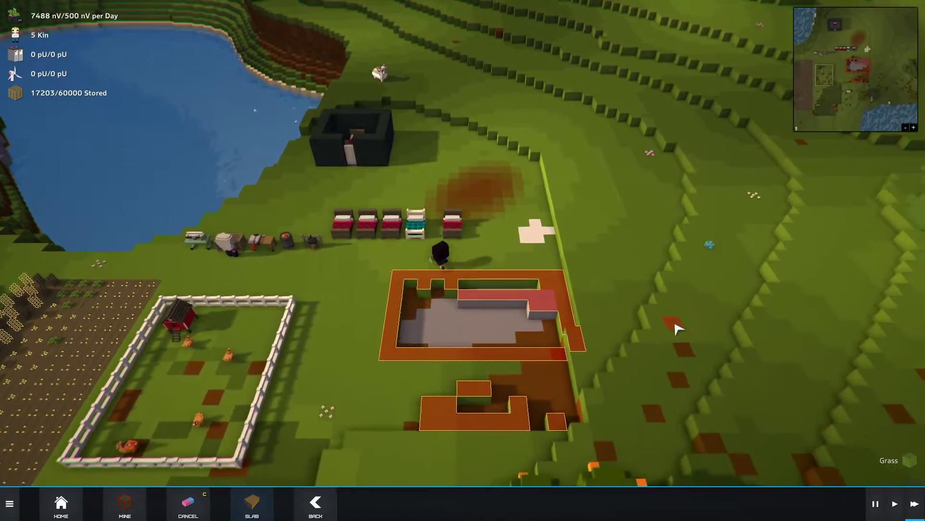
{"action": "scroll", "coordinate": [675, 330], "scroll_direction": "up", "scroll_amount": 1}
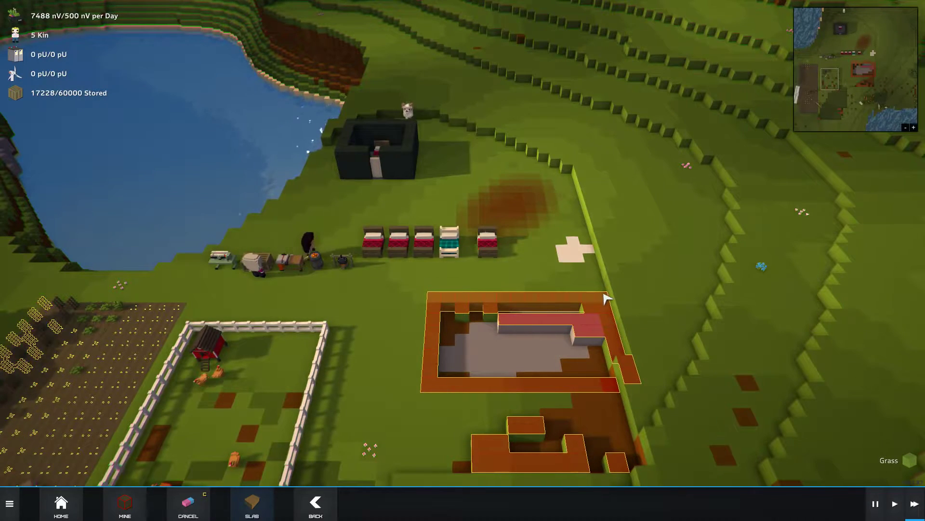
{"action": "left_click_drag", "start_coordinate": [436, 387], "coordinate": [633, 384]}
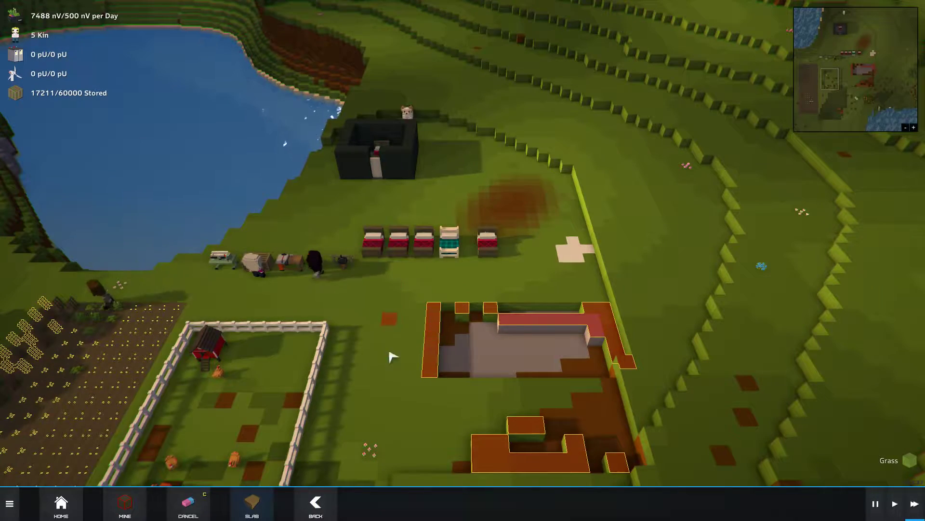
{"action": "scroll", "coordinate": [612, 331], "scroll_direction": "down", "scroll_amount": 5}
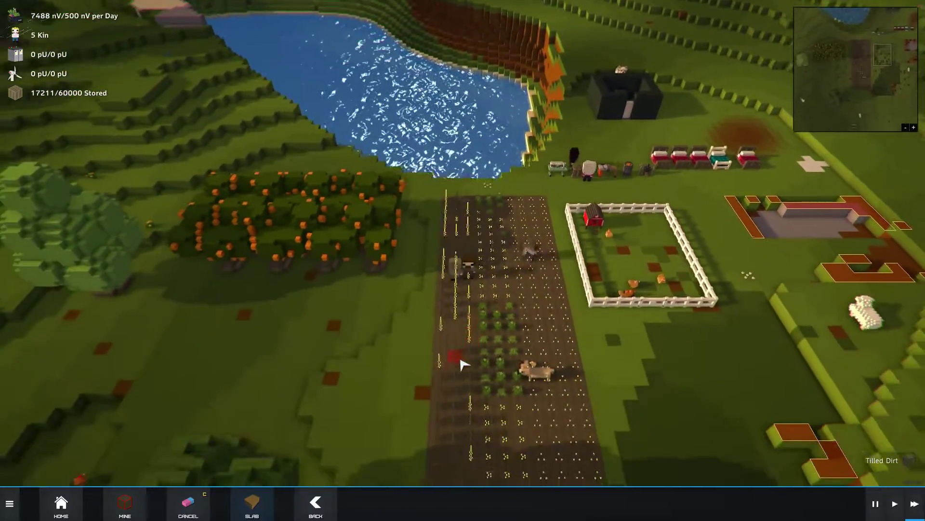
{"action": "scroll", "coordinate": [464, 365], "scroll_direction": "down", "scroll_amount": 3}
{"action": "scroll", "coordinate": [464, 365], "scroll_direction": "down", "scroll_amount": 3}
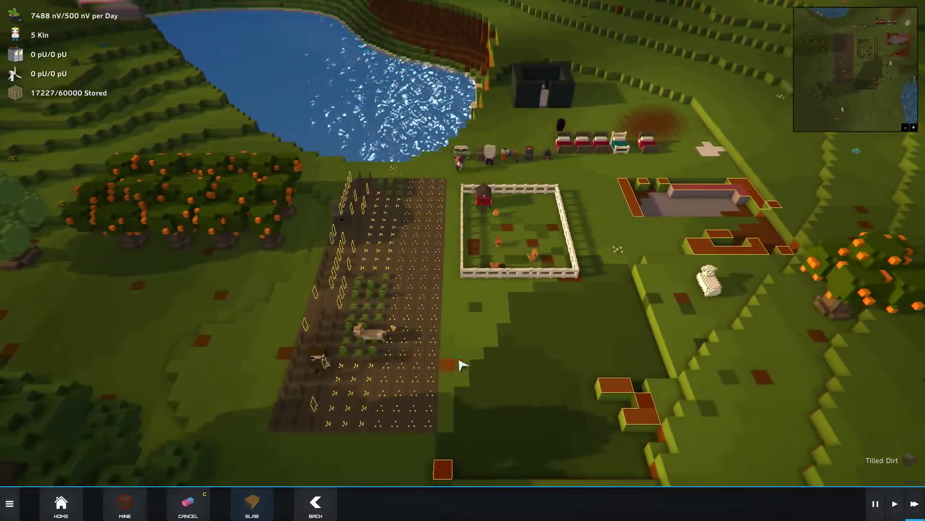
Step: Survey the farm, foundation and lake, then exit the Housing submenu to the main options
{"action": "left_click_drag", "start_coordinate": [463, 365], "coordinate": [449, 365]}
{"action": "scroll", "coordinate": [450, 365], "scroll_direction": "up", "scroll_amount": 3}
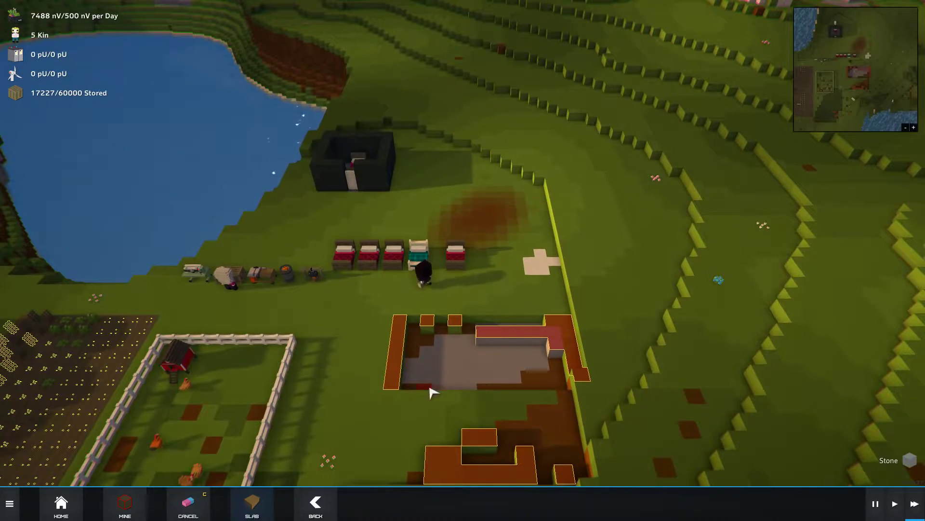
{"action": "left_click_drag", "start_coordinate": [406, 387], "coordinate": [403, 386]}
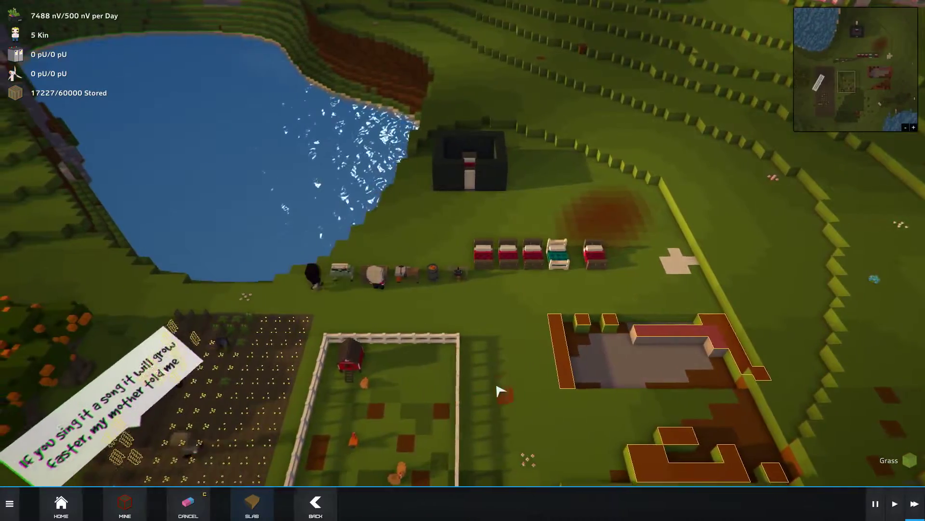
{"action": "scroll", "coordinate": [497, 391], "scroll_direction": "down", "scroll_amount": 3}
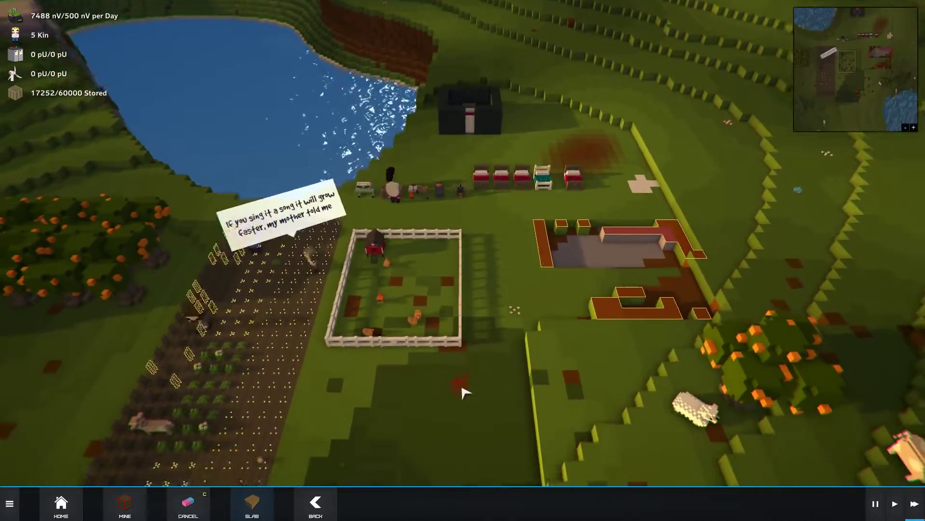
{"action": "left_click_drag", "start_coordinate": [498, 391], "coordinate": [464, 391]}
{"action": "scroll", "coordinate": [464, 391], "scroll_direction": "down", "scroll_amount": 1}
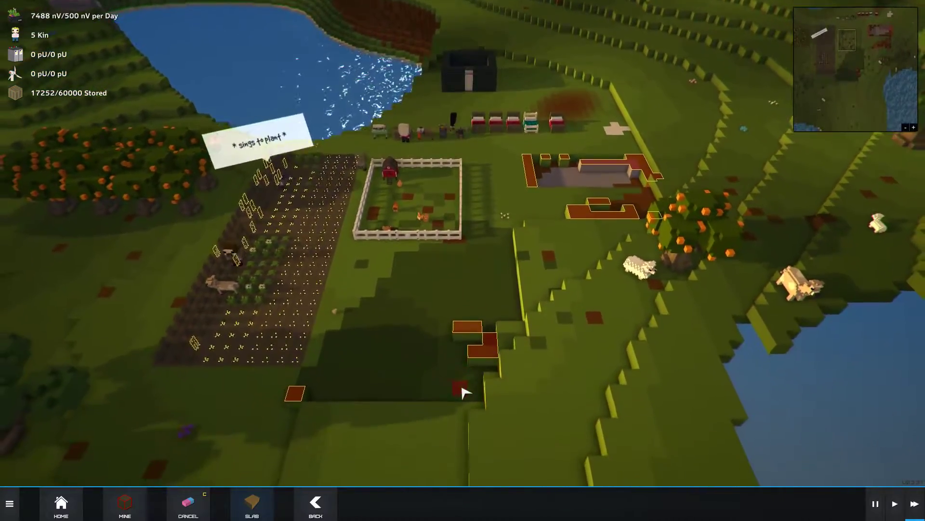
{"action": "scroll", "coordinate": [352, 380], "scroll_direction": "up", "scroll_amount": 3}
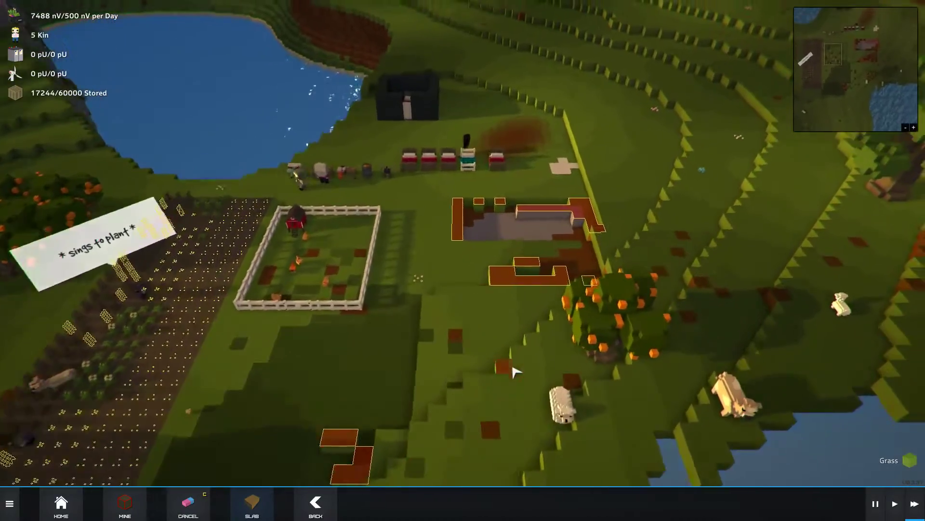
{"action": "mouse_move", "coordinate": [352, 379]}
{"action": "left_mouse_down"}
{"action": "mouse_move", "coordinate": [448, 386]}
{"action": "mouse_move", "coordinate": [618, 420]}
{"action": "mouse_move", "coordinate": [550, 406]}
{"action": "mouse_move", "coordinate": [610, 399]}
{"action": "left_mouse_up"}
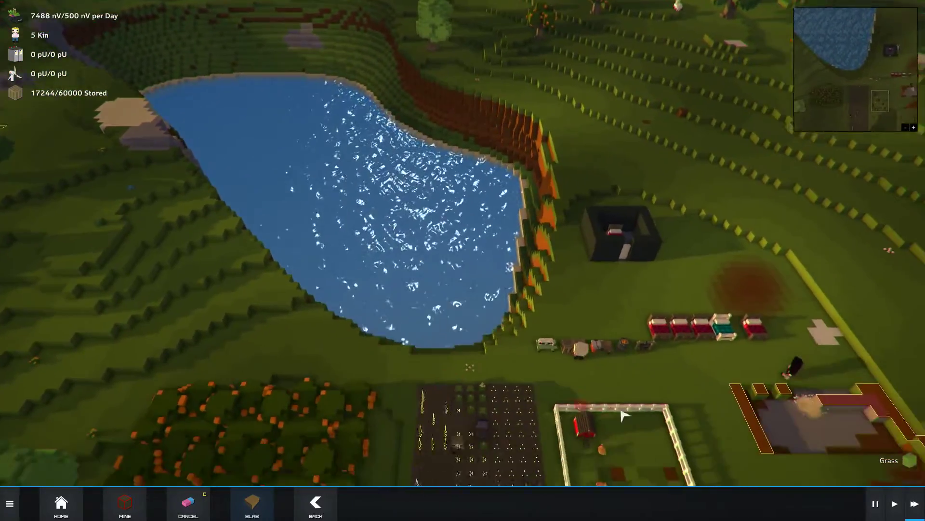
{"action": "scroll", "coordinate": [542, 406], "scroll_direction": "down", "scroll_amount": 2}
{"action": "key", "text": "Escape"}
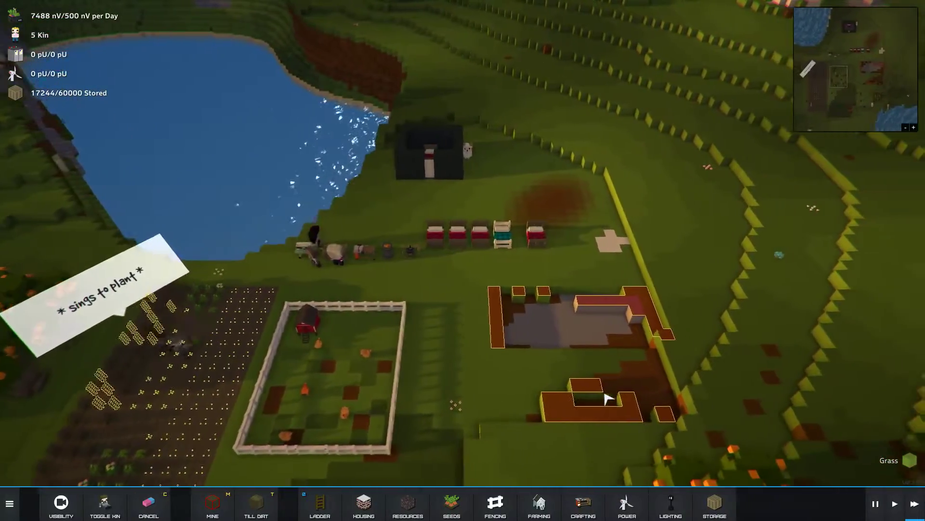
{"action": "scroll", "coordinate": [610, 399], "scroll_direction": "up", "scroll_amount": 2}
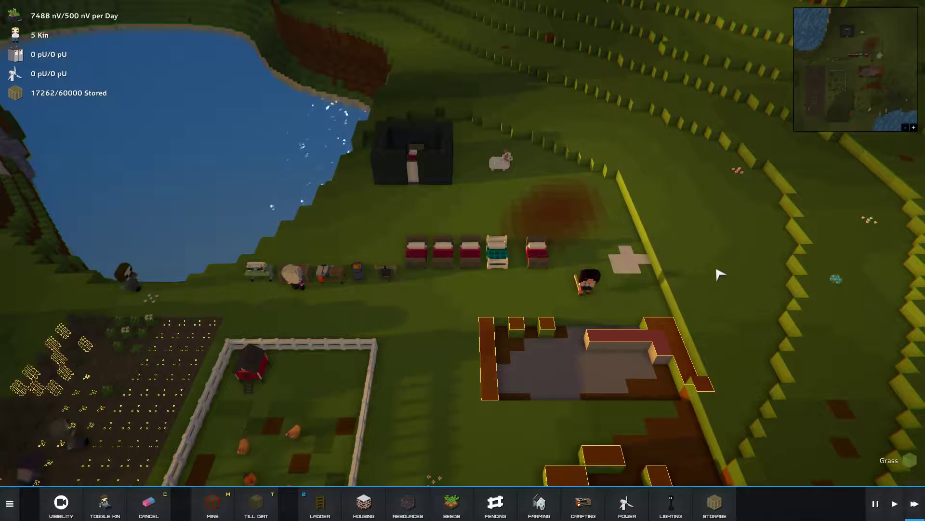
{"action": "key", "text": "h"}
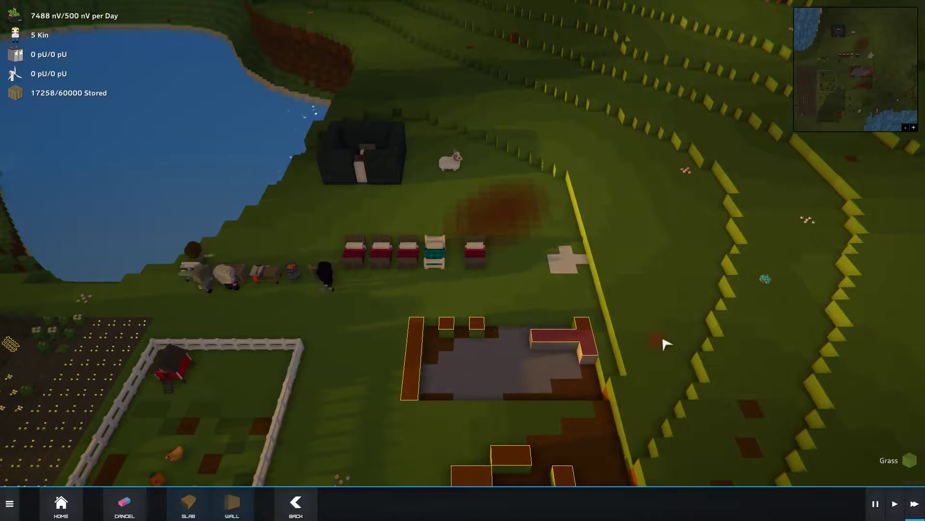
{"action": "left_click", "coordinate": [295, 503]}
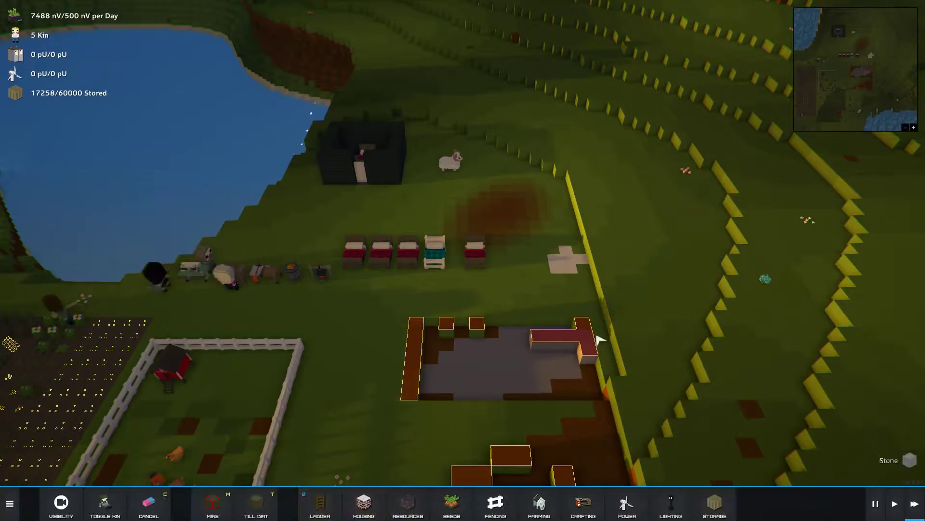
{"action": "scroll", "coordinate": [550, 340], "scroll_direction": "down", "scroll_amount": 5}
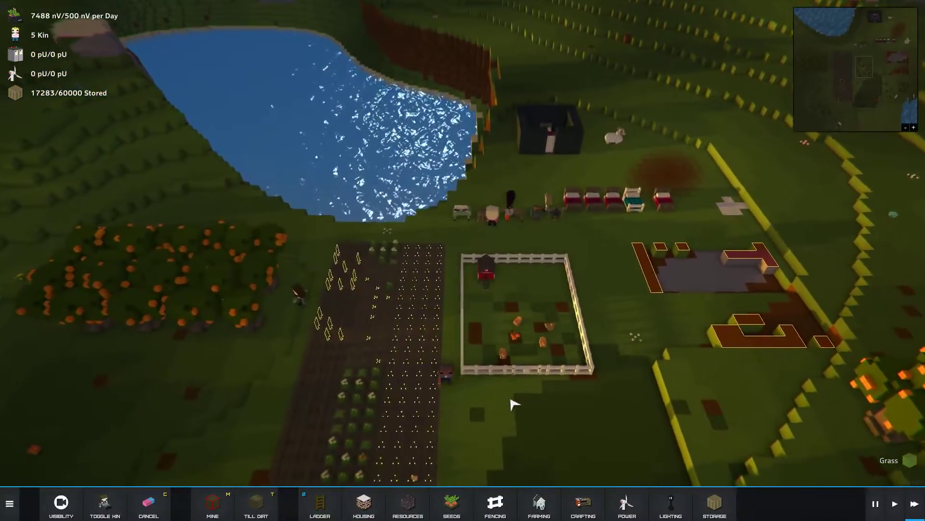
{"action": "scroll", "coordinate": [514, 404], "scroll_direction": "up", "scroll_amount": 3}
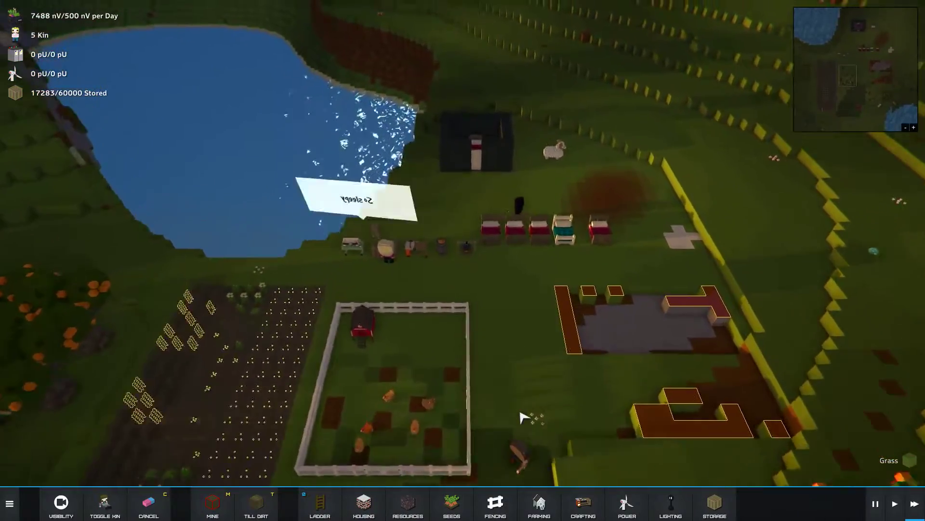
{"action": "scroll", "coordinate": [520, 418], "scroll_direction": "up", "scroll_amount": 3}
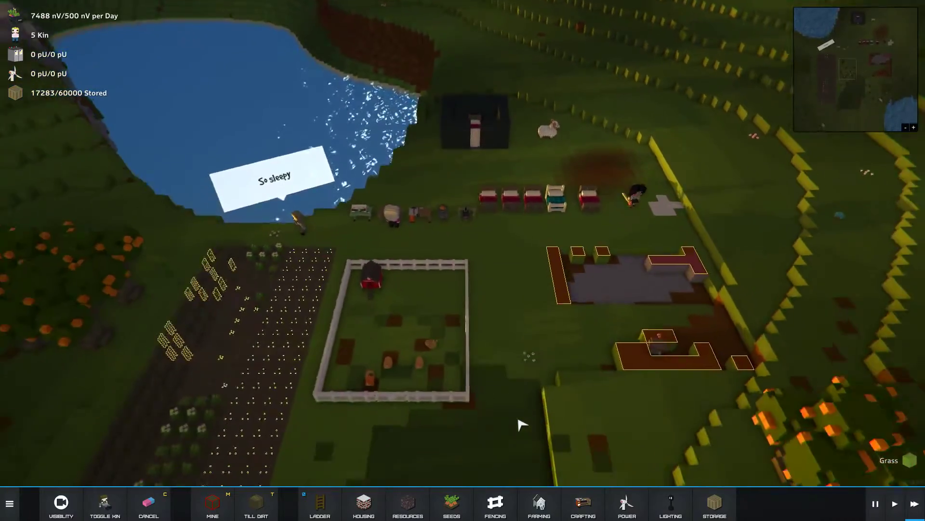
{"action": "scroll", "coordinate": [520, 424], "scroll_direction": "down", "scroll_amount": 3}
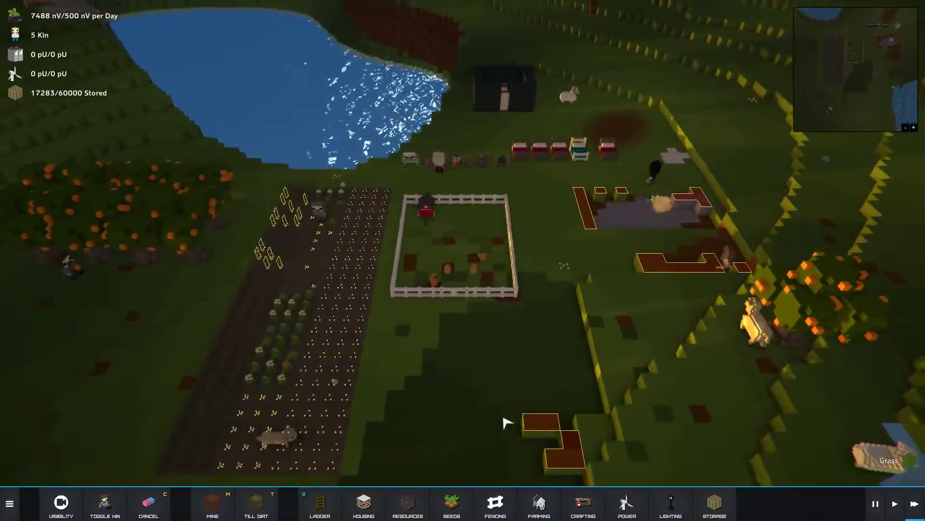
{"action": "scroll", "coordinate": [504, 423], "scroll_direction": "up", "scroll_amount": 3}
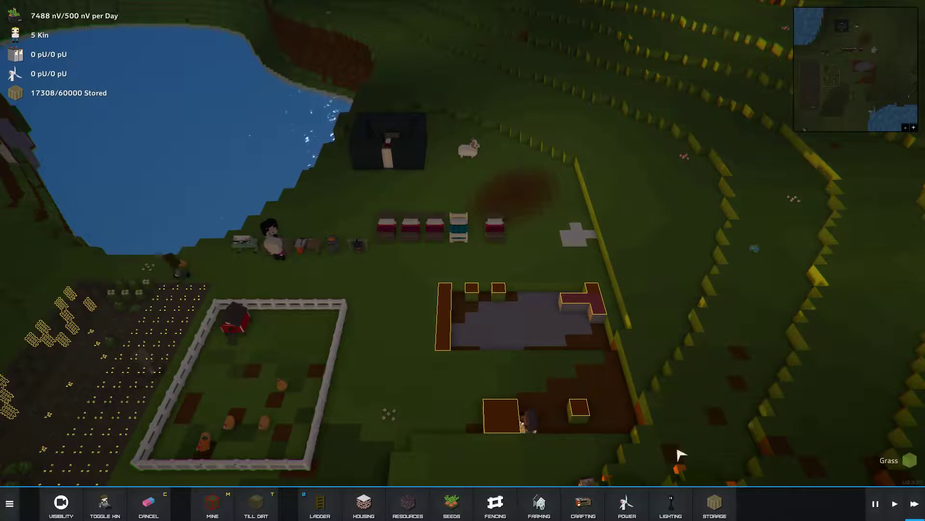
{"action": "scroll", "coordinate": [629, 432], "scroll_direction": "down", "scroll_amount": 4}
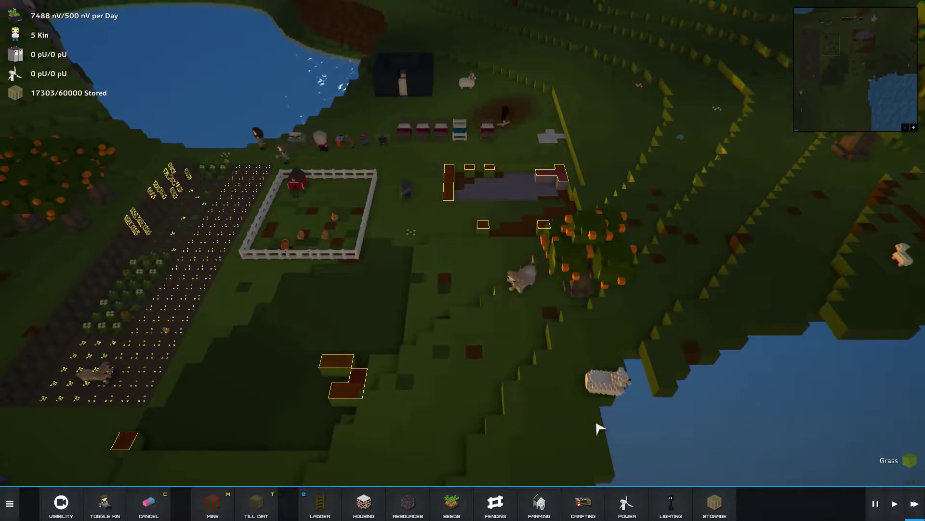
{"action": "scroll", "coordinate": [597, 428], "scroll_direction": "up", "scroll_amount": 4}
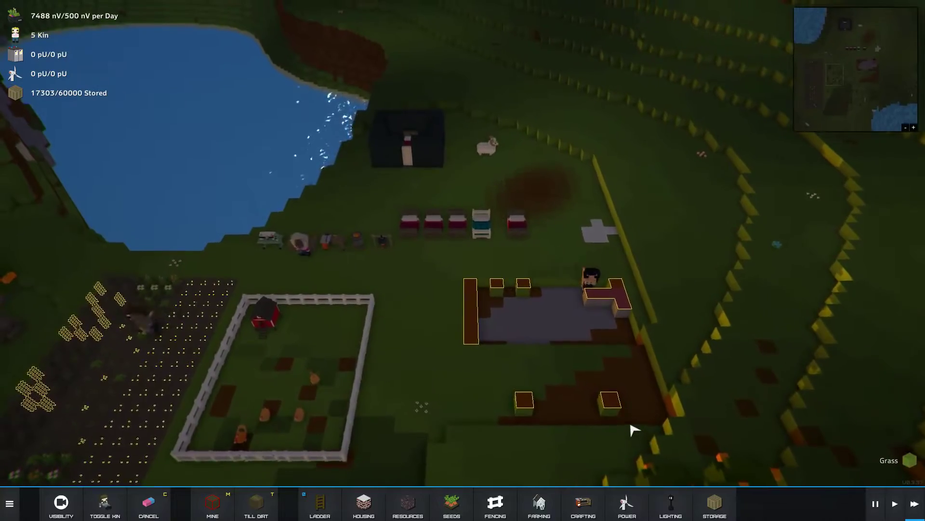
{"action": "scroll", "coordinate": [648, 418], "scroll_direction": "down", "scroll_amount": 4}
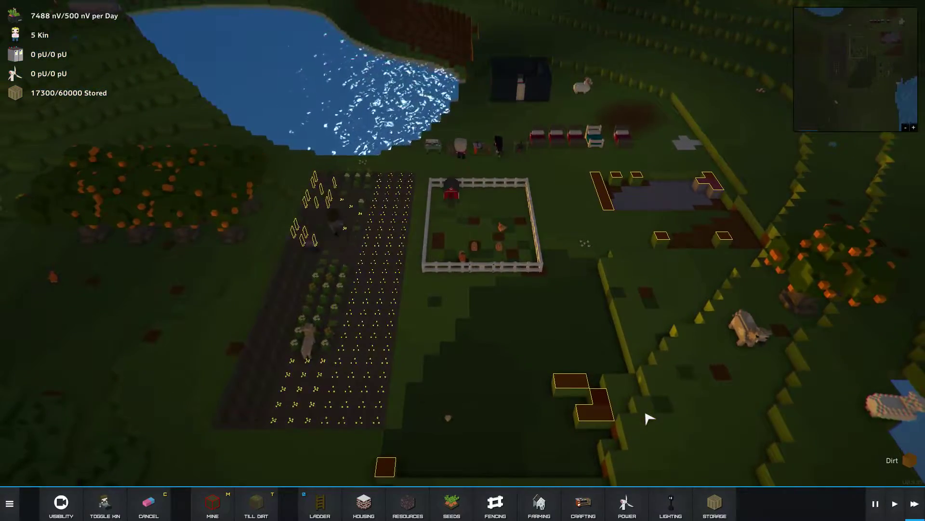
{"action": "left_click", "coordinate": [311, 348]}
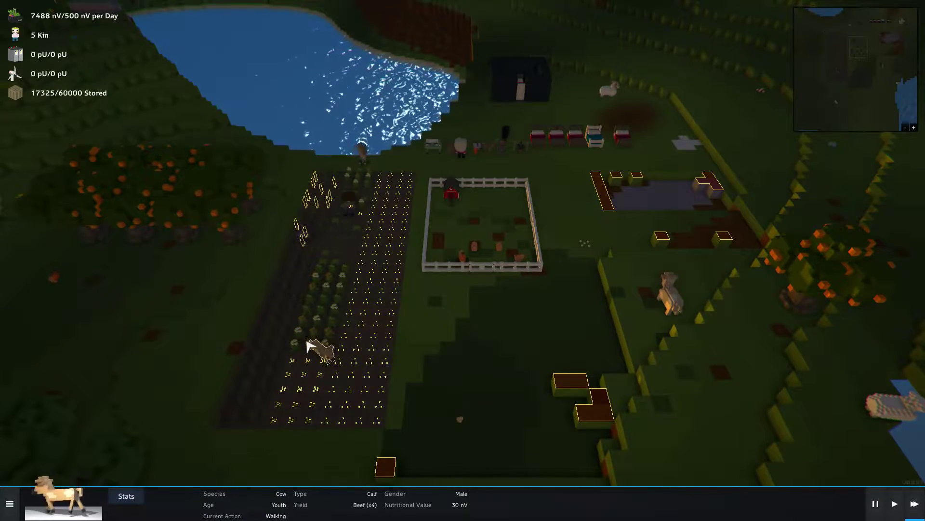
{"action": "scroll", "coordinate": [441, 415], "scroll_direction": "up", "scroll_amount": 3}
{"action": "left_click", "coordinate": [431, 419]}
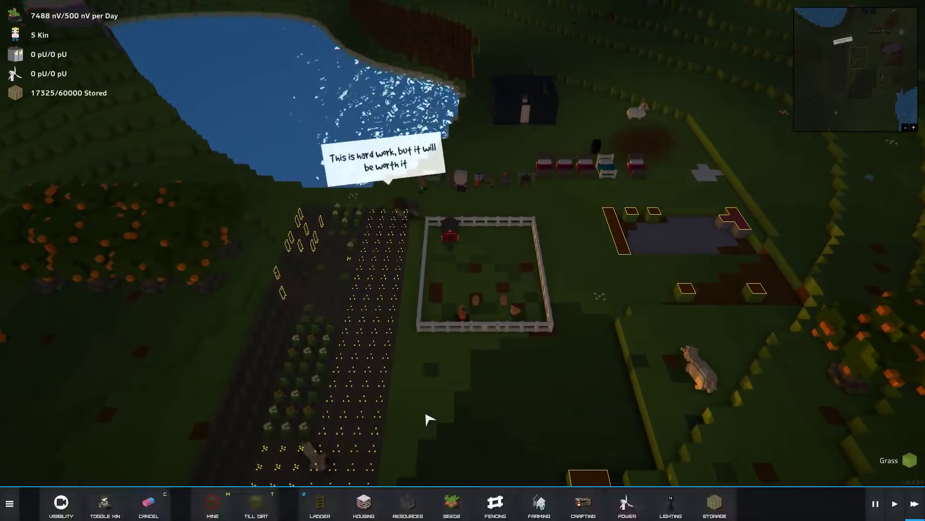
{"action": "scroll", "coordinate": [429, 419], "scroll_direction": "up", "scroll_amount": 3}
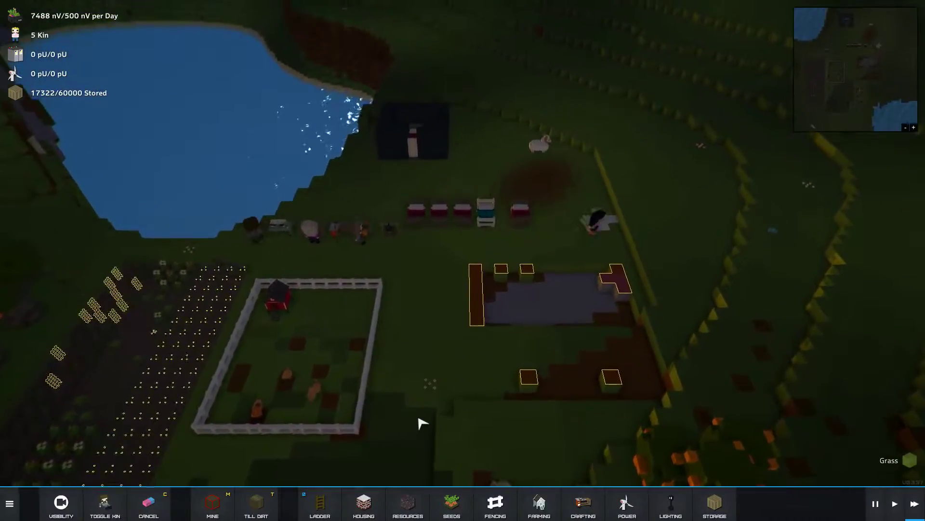
{"action": "scroll", "coordinate": [422, 423], "scroll_direction": "up", "scroll_amount": 2}
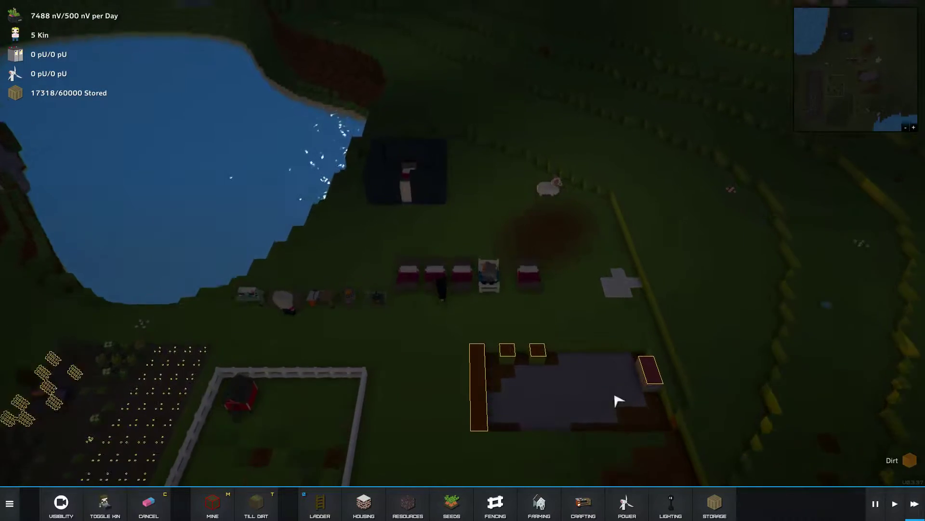
{"action": "scroll", "coordinate": [625, 400], "scroll_direction": "up", "scroll_amount": 2}
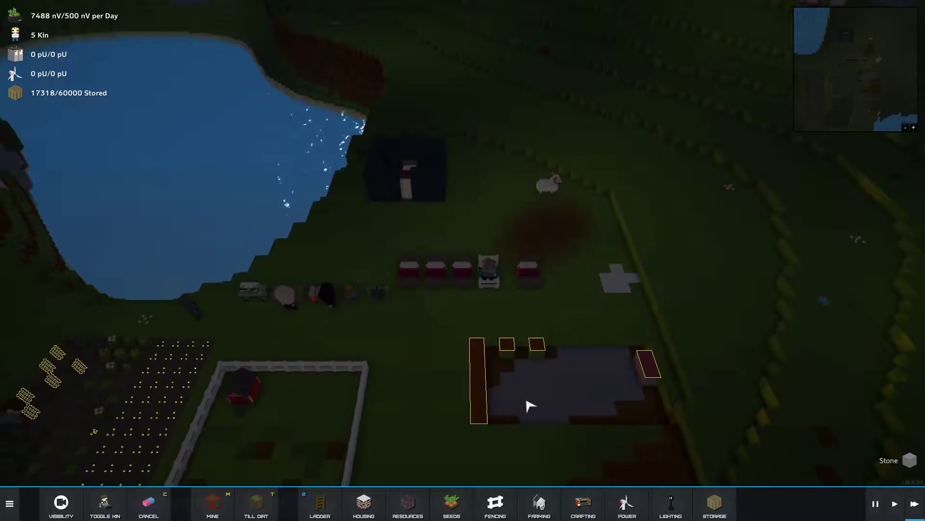
{"action": "scroll", "coordinate": [530, 406], "scroll_direction": "down", "scroll_amount": 2}
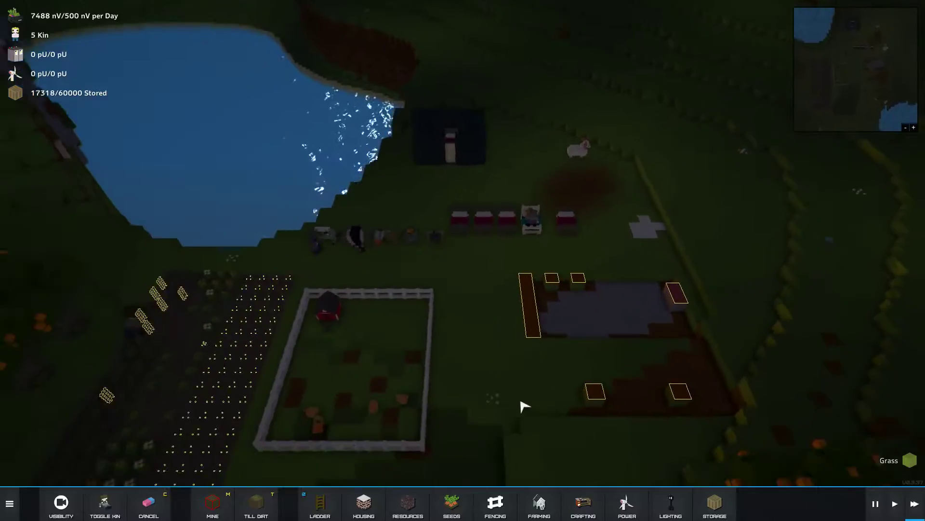
{"action": "scroll", "coordinate": [527, 407], "scroll_direction": "down", "scroll_amount": 2}
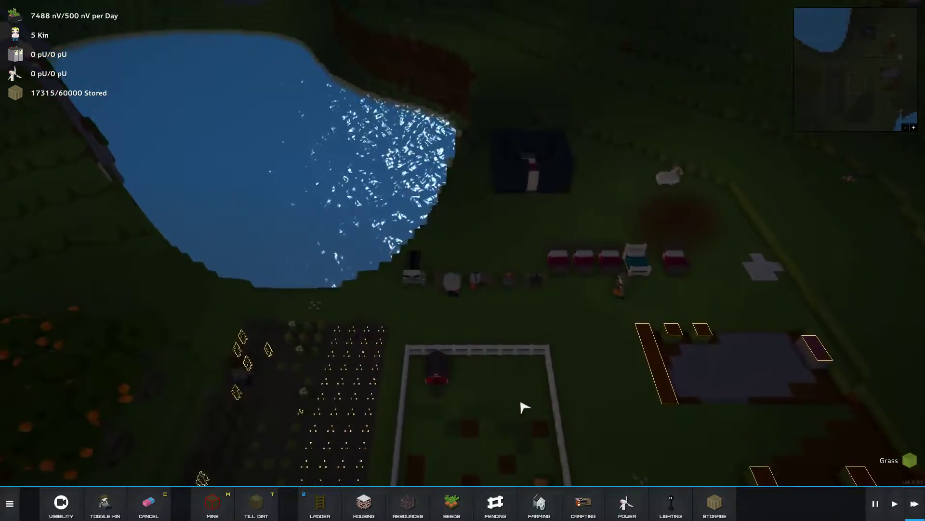
{"action": "scroll", "coordinate": [525, 407], "scroll_direction": "up", "scroll_amount": 2}
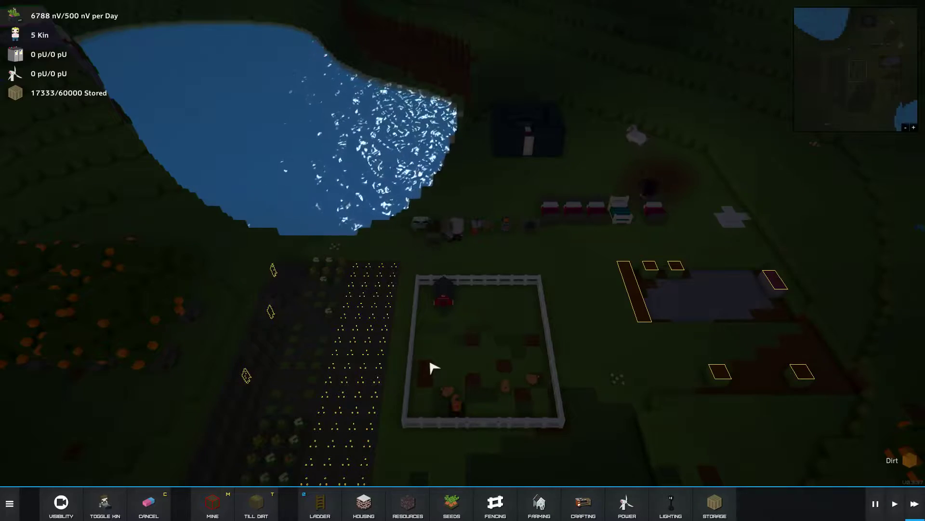
{"action": "scroll", "coordinate": [434, 368], "scroll_direction": "up", "scroll_amount": 2}
{"action": "scroll", "coordinate": [433, 368], "scroll_direction": "up", "scroll_amount": 1}
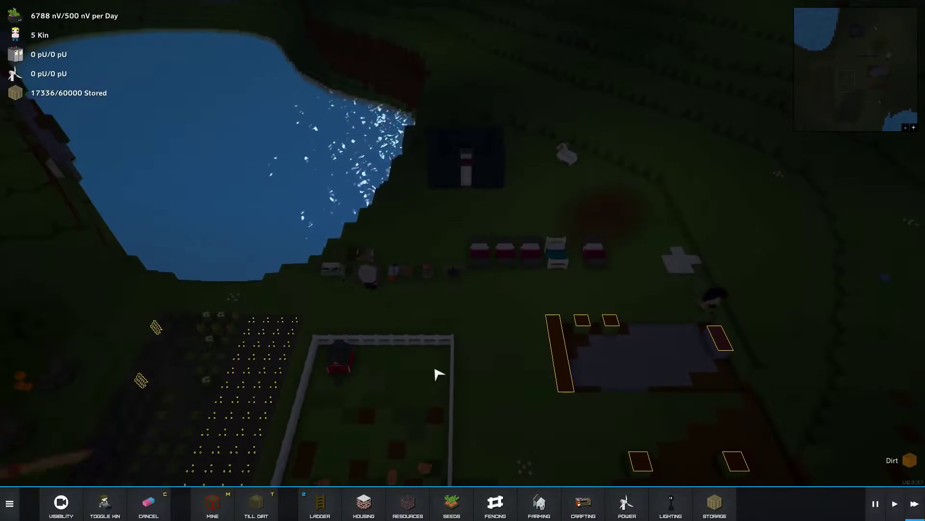
{"action": "key", "text": "q"}
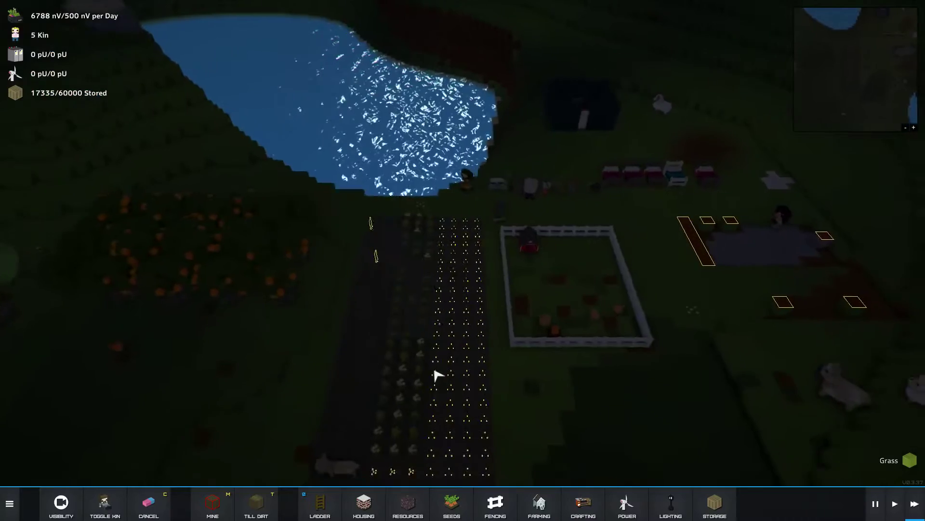
{"action": "key", "text": "d"}
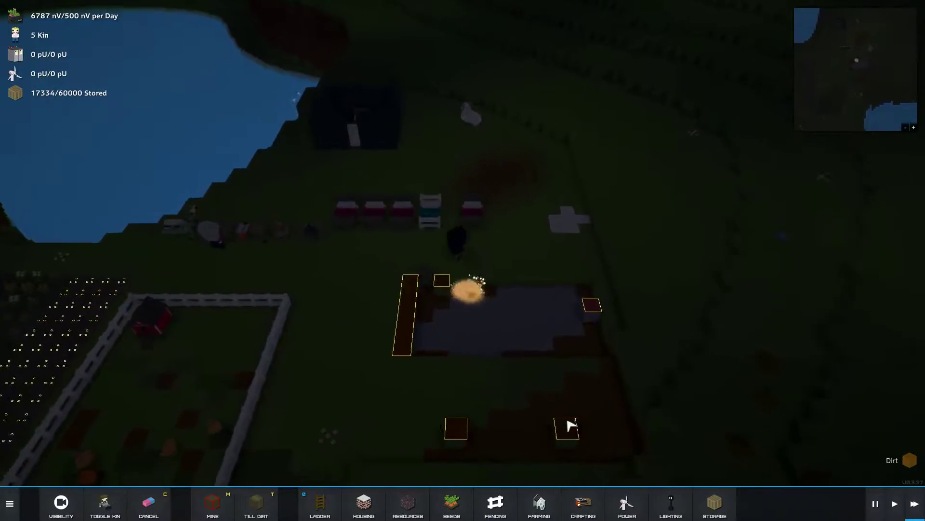
{"action": "key", "text": "q"}
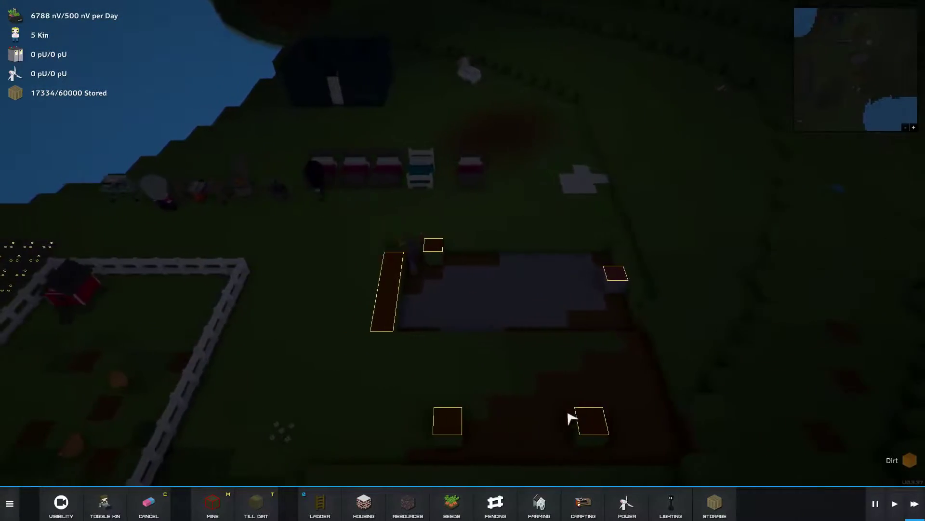
{"action": "scroll", "coordinate": [572, 419], "scroll_direction": "down", "scroll_amount": 5}
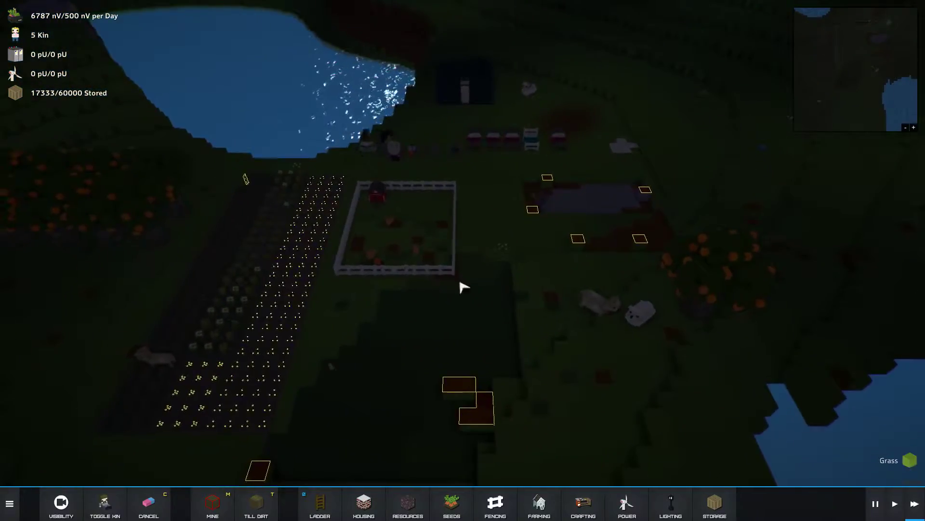
{"action": "key", "text": "w"}
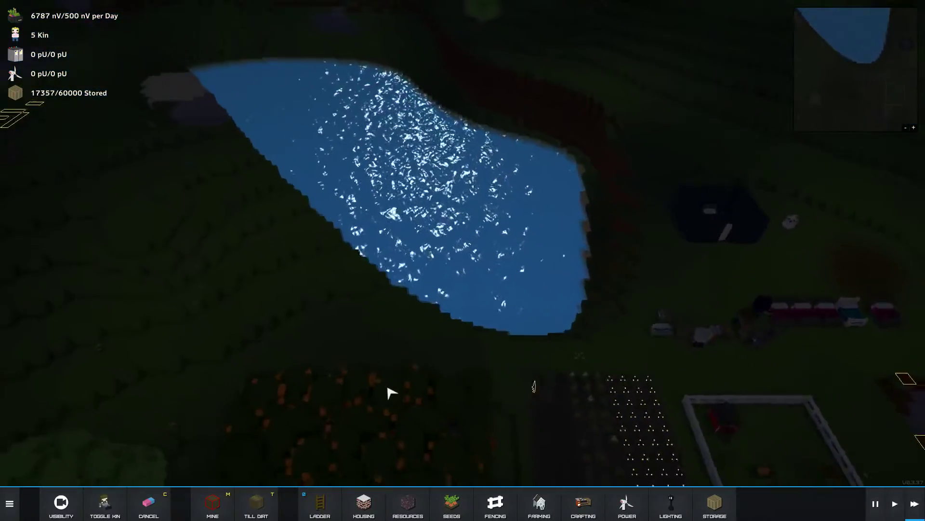
{"action": "scroll", "coordinate": [390, 392], "scroll_direction": "up", "scroll_amount": 3}
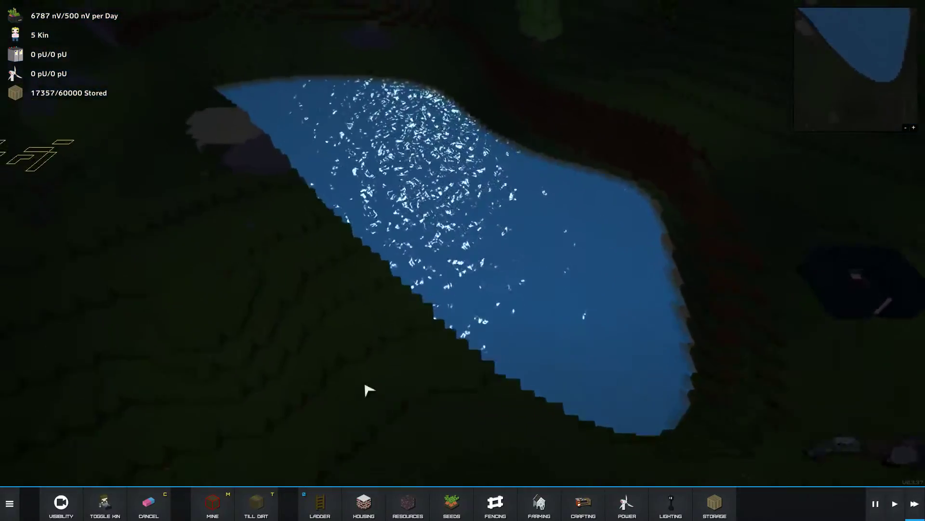
{"action": "scroll", "coordinate": [506, 391], "scroll_direction": "down", "scroll_amount": 3}
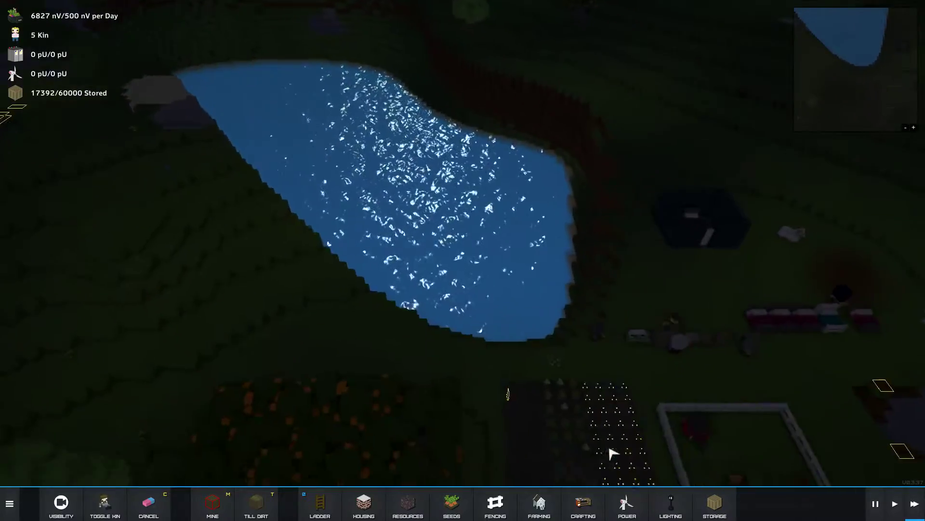
{"action": "scroll", "coordinate": [611, 454], "scroll_direction": "down", "scroll_amount": 5}
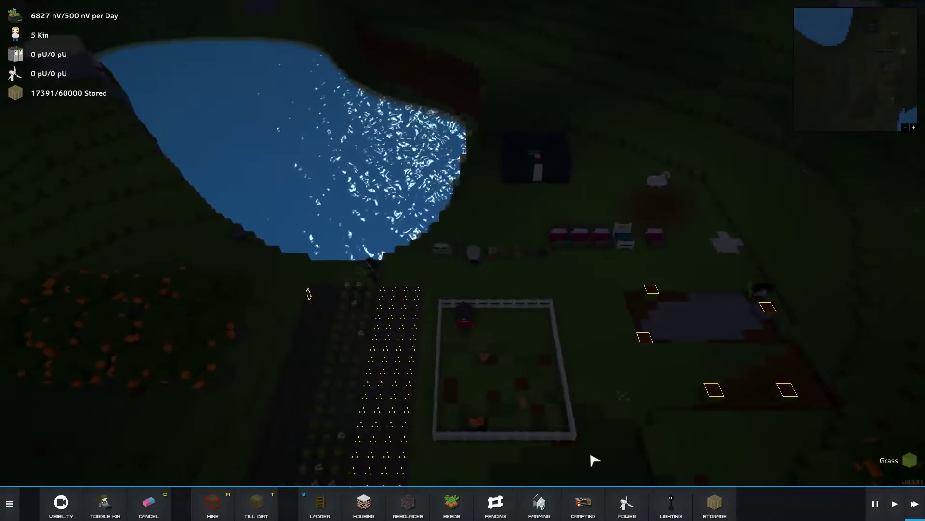
{"action": "key", "text": "d"}
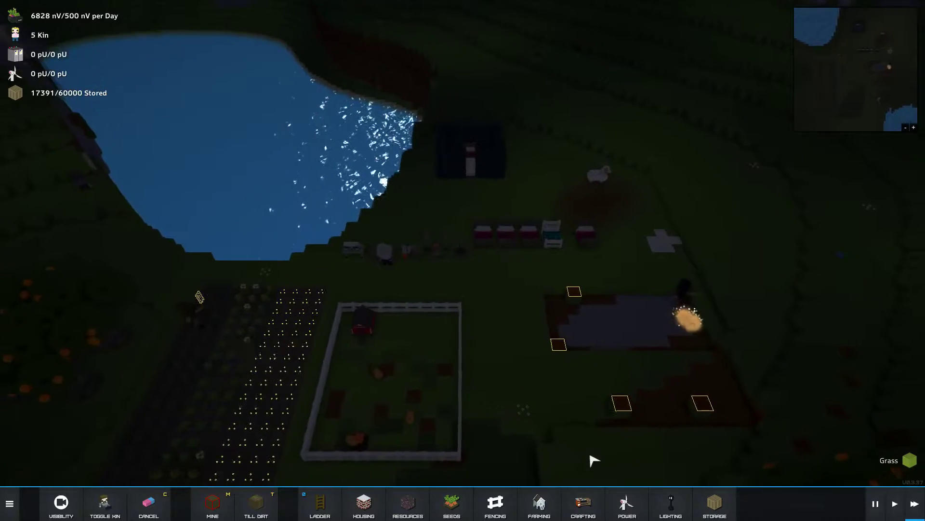
{"action": "key", "text": "d"}
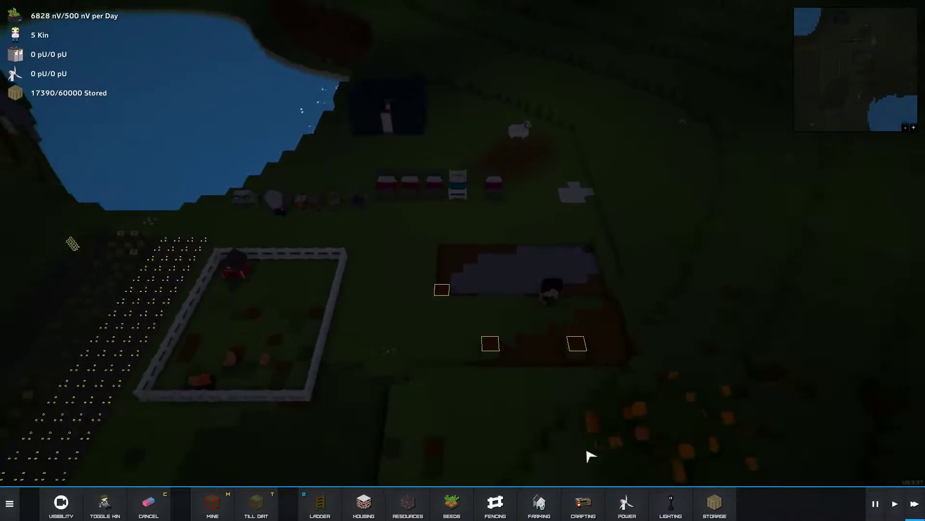
{"action": "scroll", "coordinate": [593, 459], "scroll_direction": "down", "scroll_amount": 5}
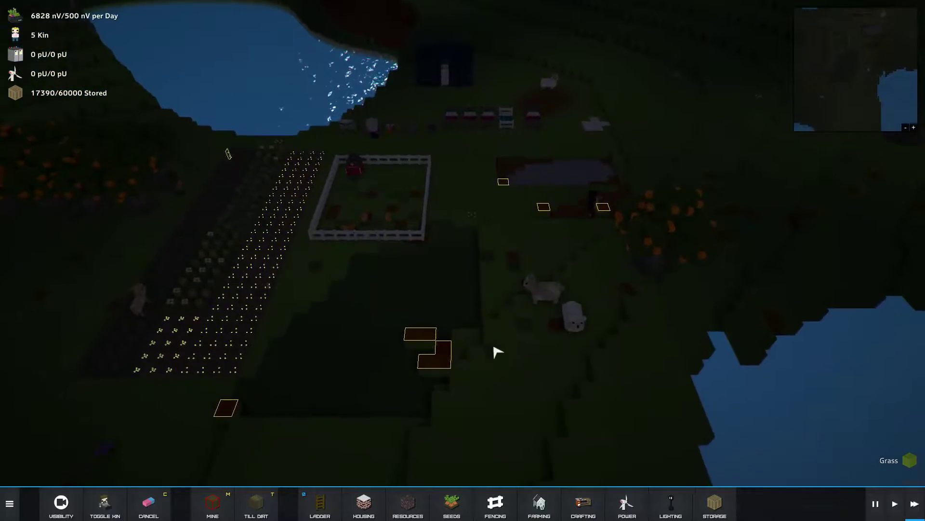
{"action": "scroll", "coordinate": [497, 352], "scroll_direction": "up", "scroll_amount": 5}
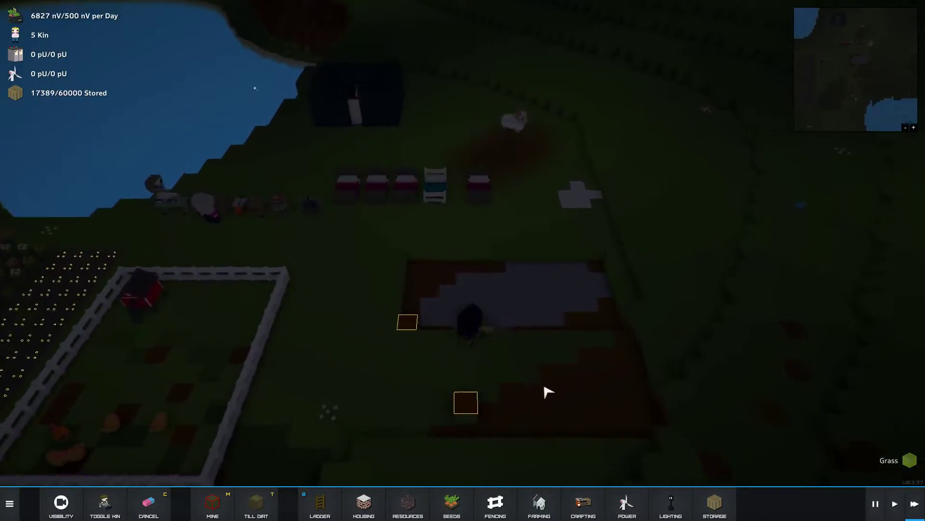
{"action": "scroll", "coordinate": [548, 392], "scroll_direction": "up", "scroll_amount": 3}
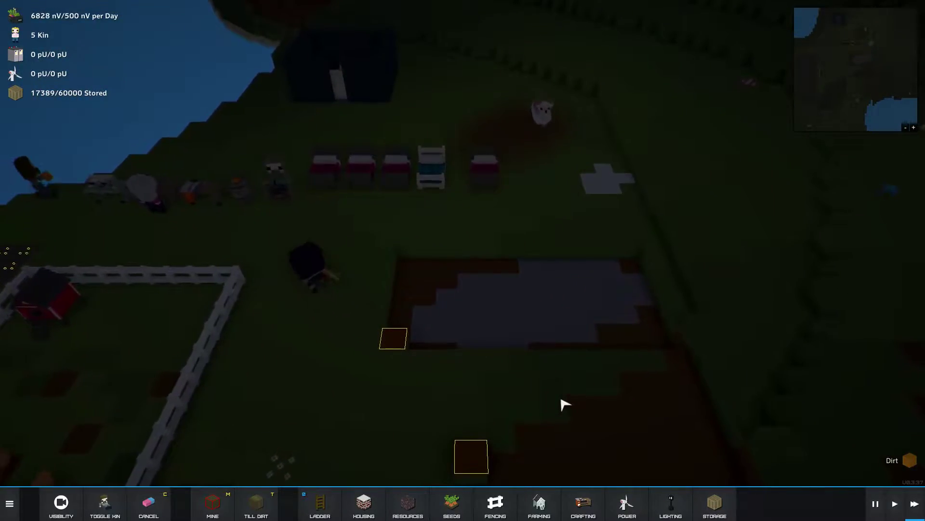
{"action": "scroll", "coordinate": [565, 405], "scroll_direction": "down", "scroll_amount": 5}
{"action": "mouse_move", "coordinate": [565, 404]}
{"action": "left_mouse_down"}
{"action": "mouse_move", "coordinate": [714, 415]}
{"action": "mouse_move", "coordinate": [483, 304]}
{"action": "mouse_move", "coordinate": [97, 297]}
{"action": "mouse_move", "coordinate": [302, 217]}
{"action": "mouse_move", "coordinate": [382, 324]}
{"action": "mouse_move", "coordinate": [441, 353]}
{"action": "left_mouse_up"}
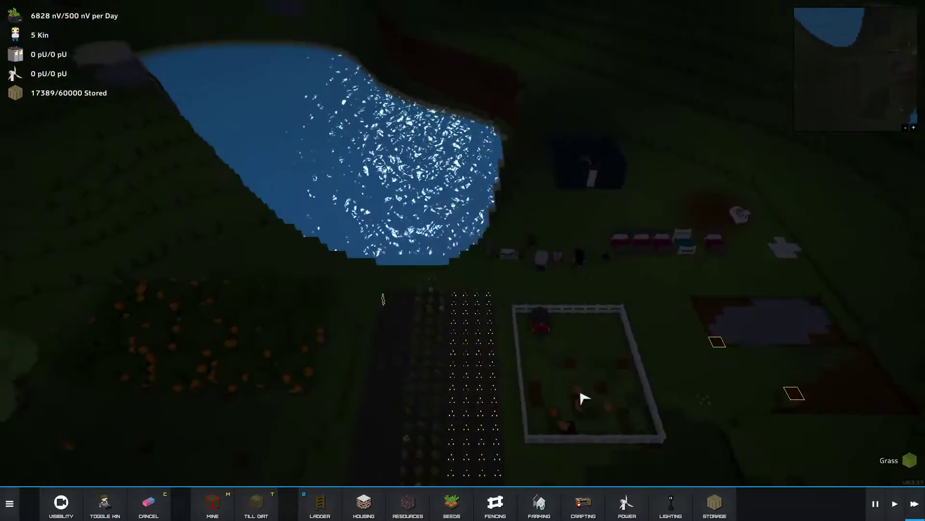
{"action": "scroll", "coordinate": [561, 400], "scroll_direction": "up", "scroll_amount": 3}
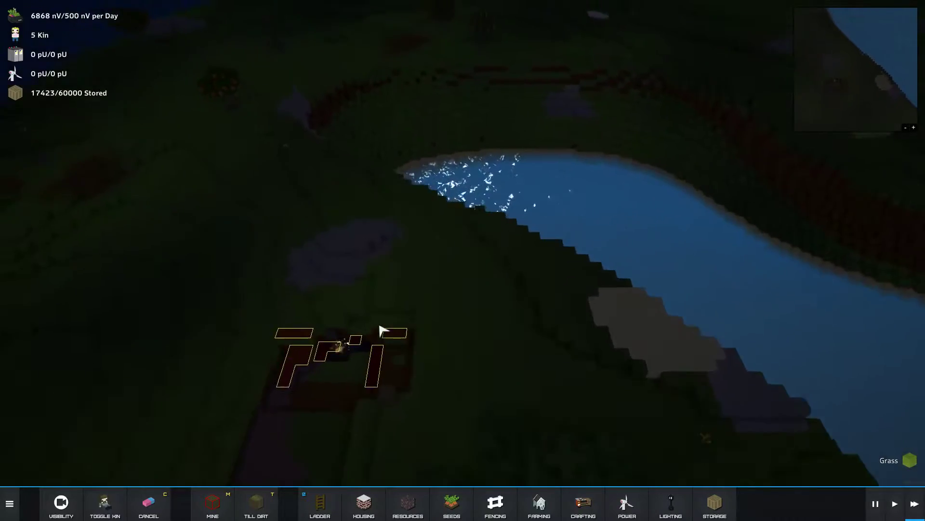
{"action": "scroll", "coordinate": [496, 390], "scroll_direction": "up", "scroll_amount": 3}
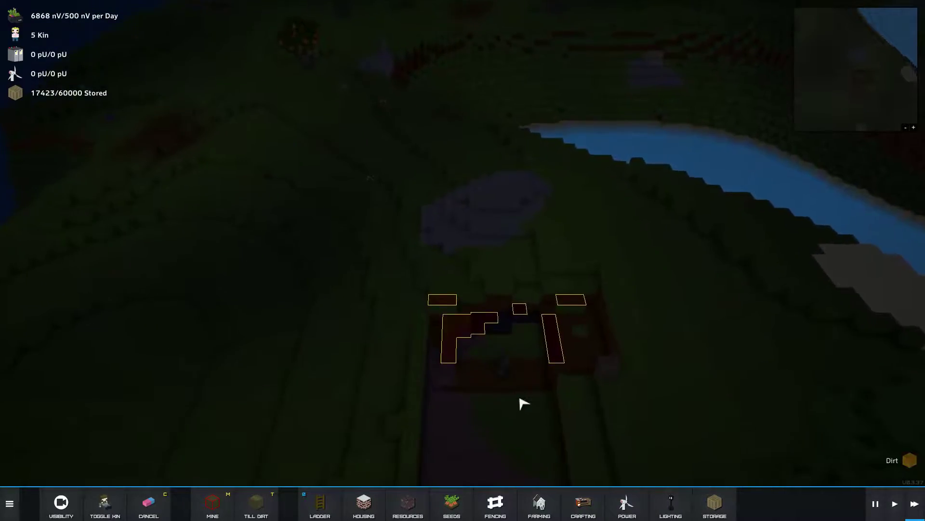
Step: Pan the camera to centre on the step quarry's outlined mining blocks
{"action": "mouse_move", "coordinate": [496, 391]}
{"action": "left_mouse_down"}
{"action": "mouse_move", "coordinate": [524, 405]}
{"action": "mouse_move", "coordinate": [571, 408]}
{"action": "left_mouse_up"}
{"action": "scroll", "coordinate": [523, 406], "scroll_direction": "down", "scroll_amount": 2}
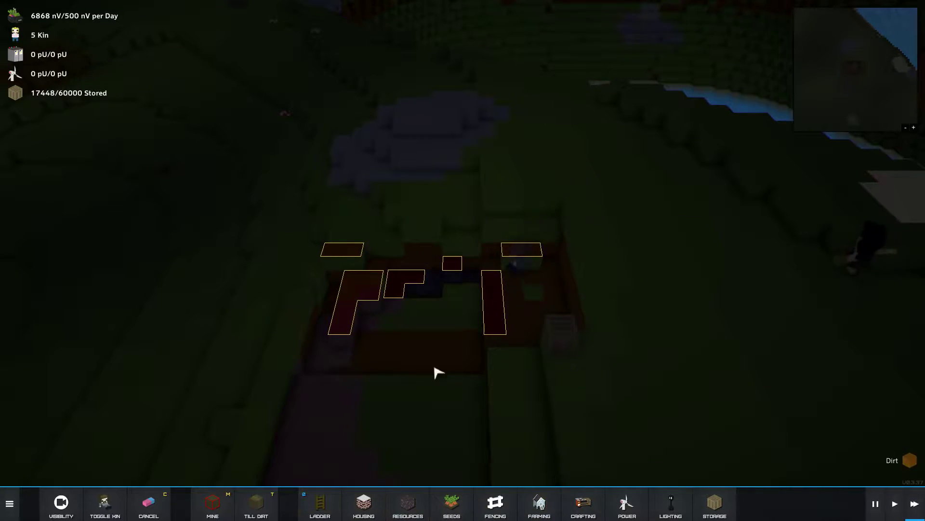
{"action": "scroll", "coordinate": [457, 378], "scroll_direction": "up", "scroll_amount": 2}
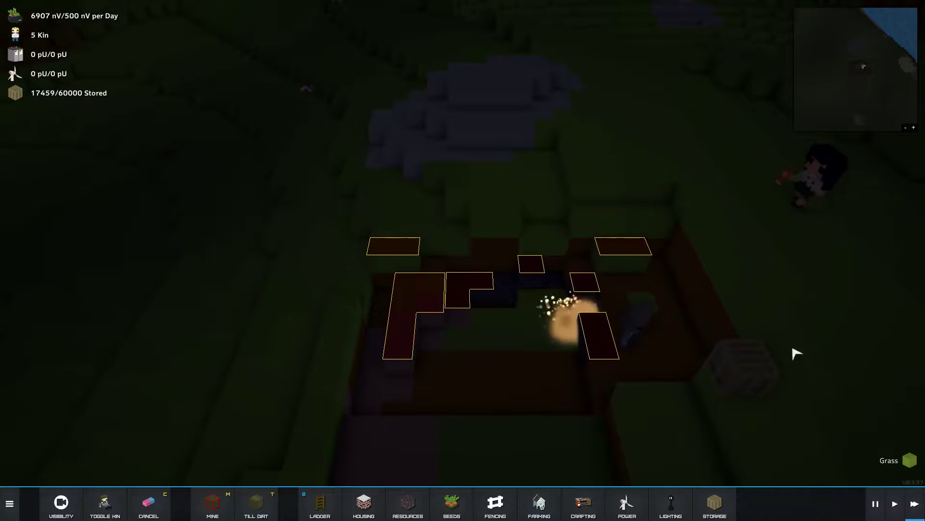
{"action": "mouse_move", "coordinate": [796, 353]}
{"action": "left_mouse_down"}
{"action": "mouse_move", "coordinate": [709, 434]}
{"action": "mouse_move", "coordinate": [665, 217]}
{"action": "left_mouse_up"}
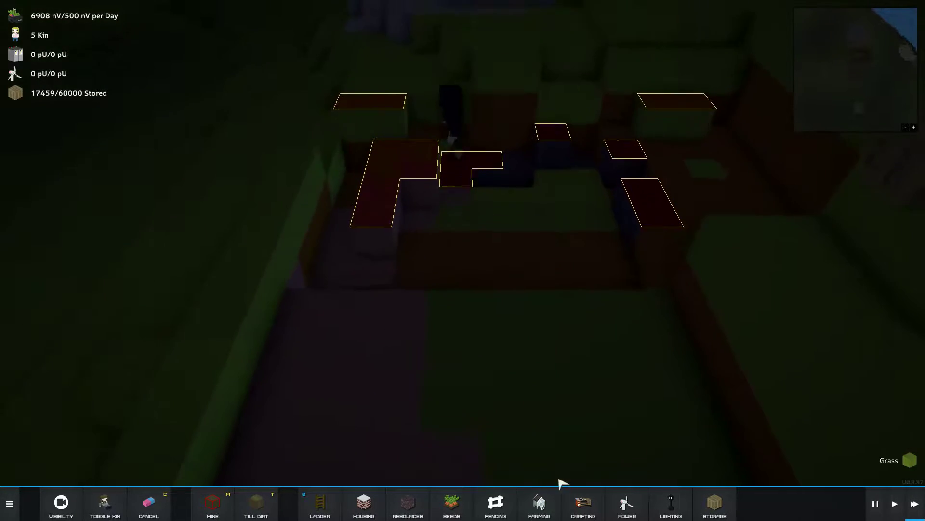
Step: Choose a grass block variant from RESOURCES > GRASS to build in the quarry
{"action": "left_click", "coordinate": [363, 506]}
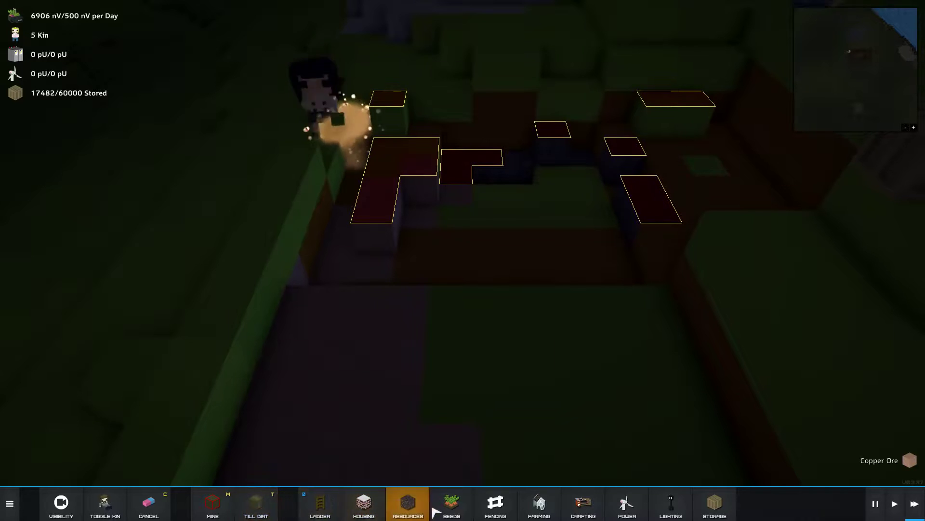
{"action": "left_click", "coordinate": [364, 507]}
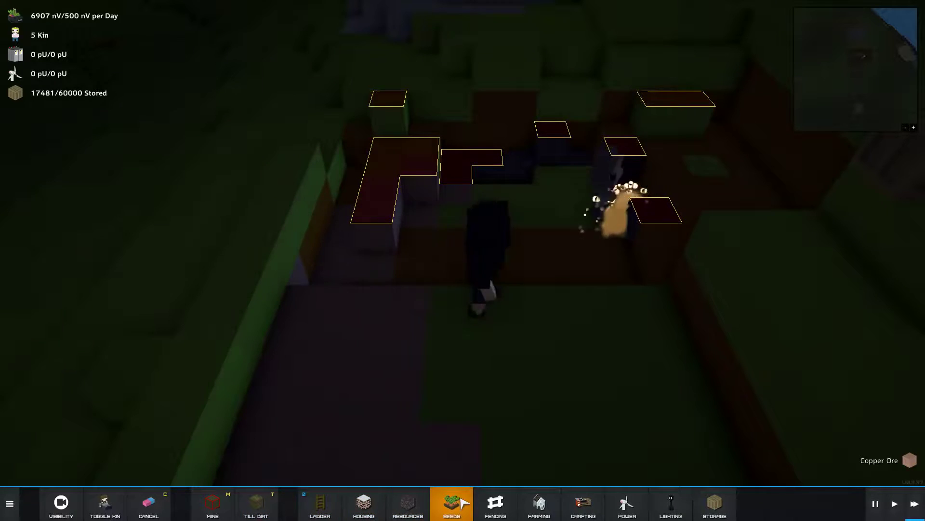
{"action": "left_click", "coordinate": [409, 506]}
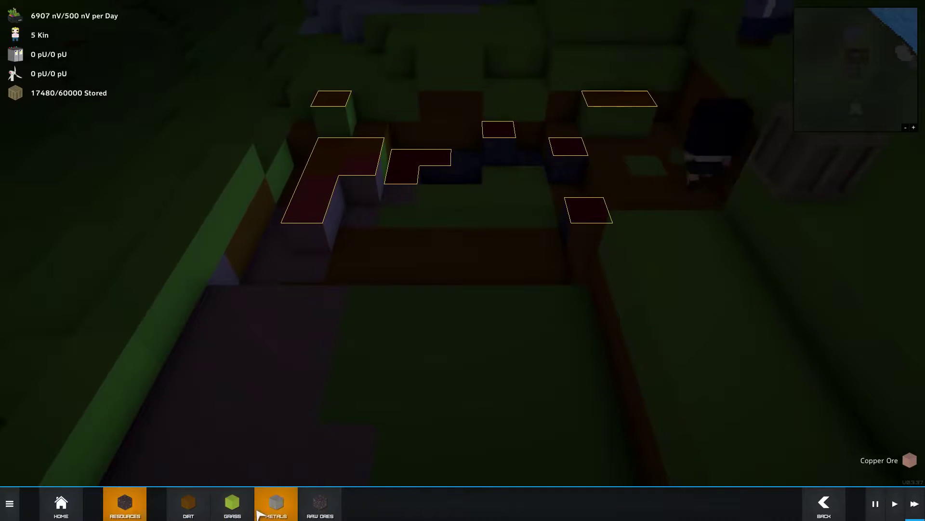
{"action": "left_click", "coordinate": [192, 507]}
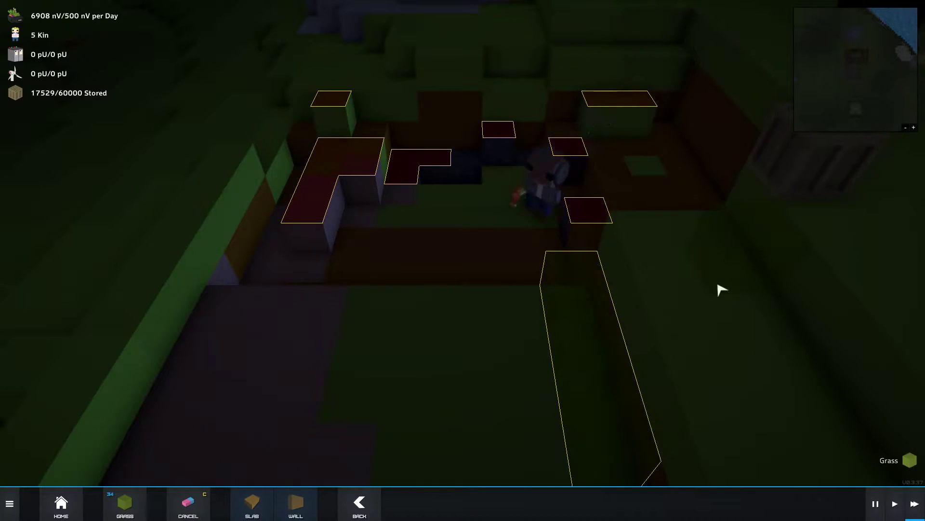
{"action": "scroll", "coordinate": [720, 290], "scroll_direction": "down", "scroll_amount": 3}
{"action": "key", "text": "Escape"}
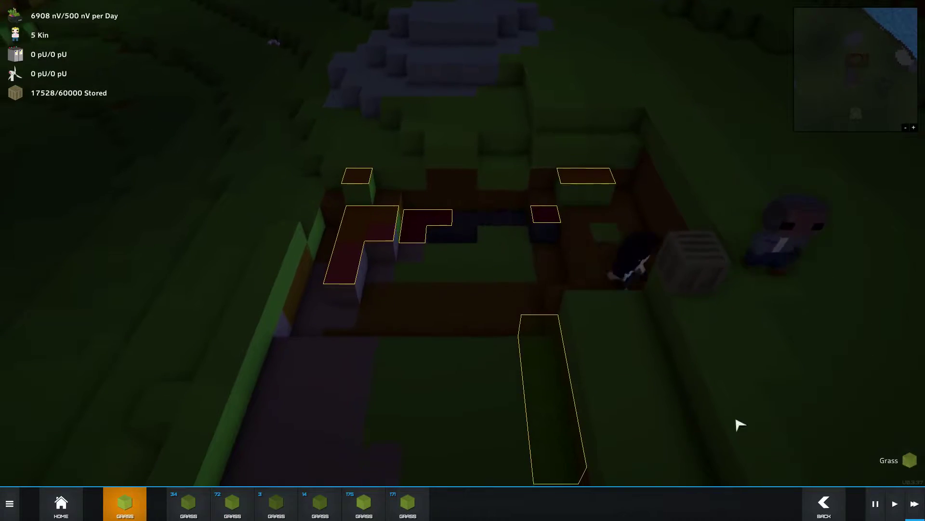
{"action": "scroll", "coordinate": [739, 424], "scroll_direction": "down", "scroll_amount": 3}
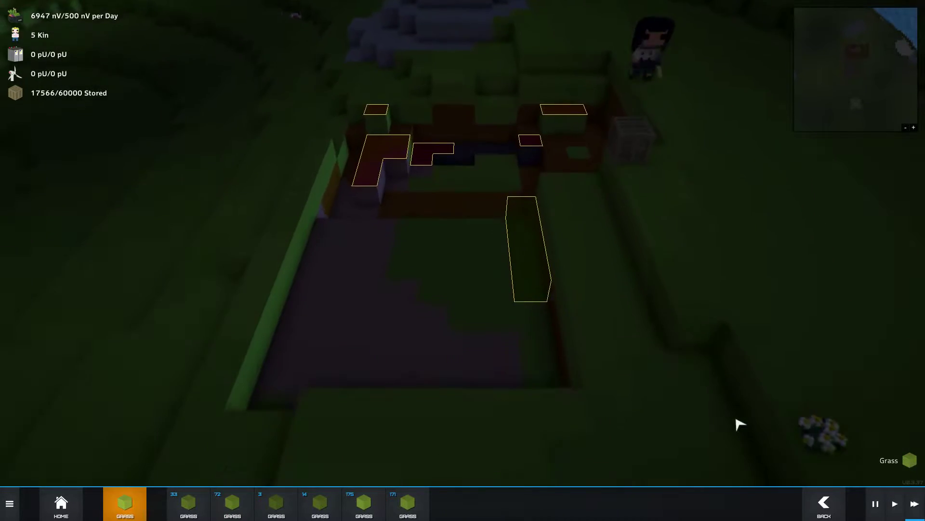
{"action": "scroll", "coordinate": [740, 424], "scroll_direction": "up", "scroll_amount": 3}
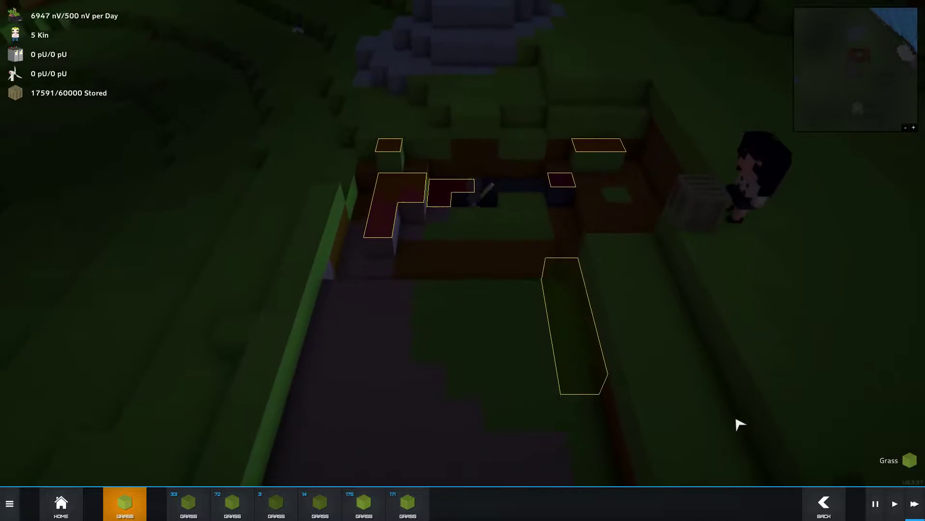
{"action": "scroll", "coordinate": [740, 424], "scroll_direction": "down", "scroll_amount": 2}
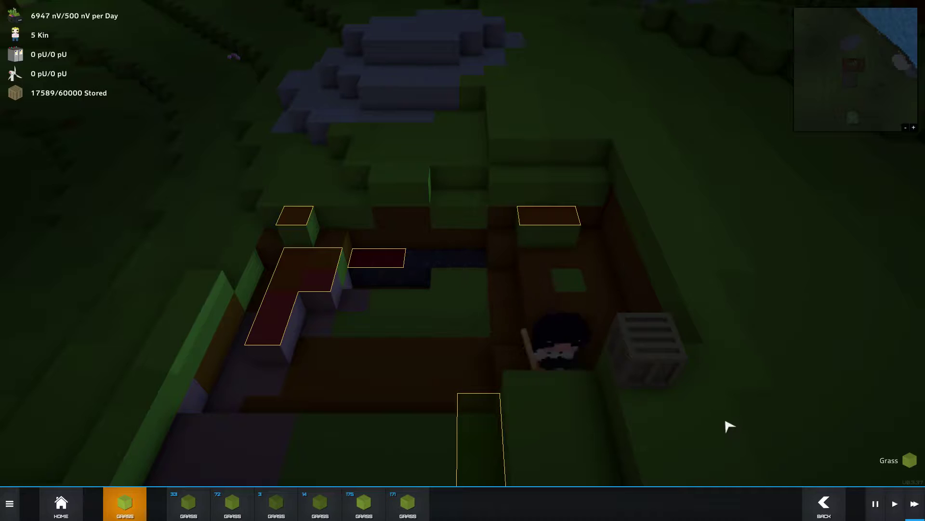
{"action": "scroll", "coordinate": [530, 462], "scroll_direction": "up", "scroll_amount": 3}
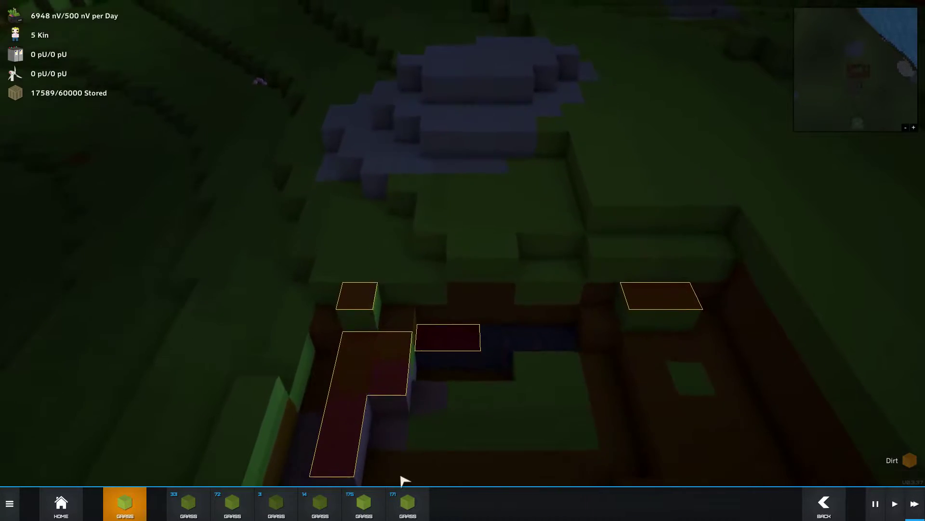
Step: Extend the slab mining selection along the quarry in Mine mode, then exit to the main toolbar
{"action": "key", "text": "Escape"}
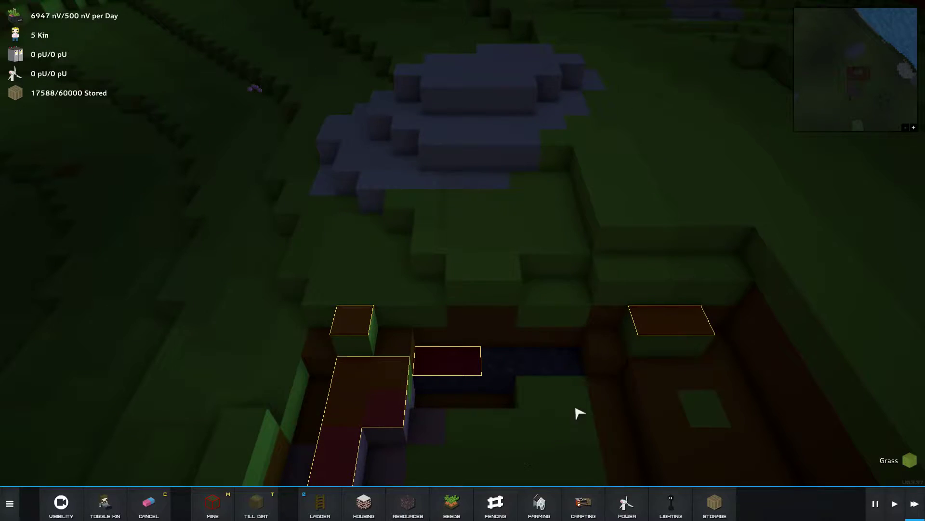
{"action": "key", "text": "m"}
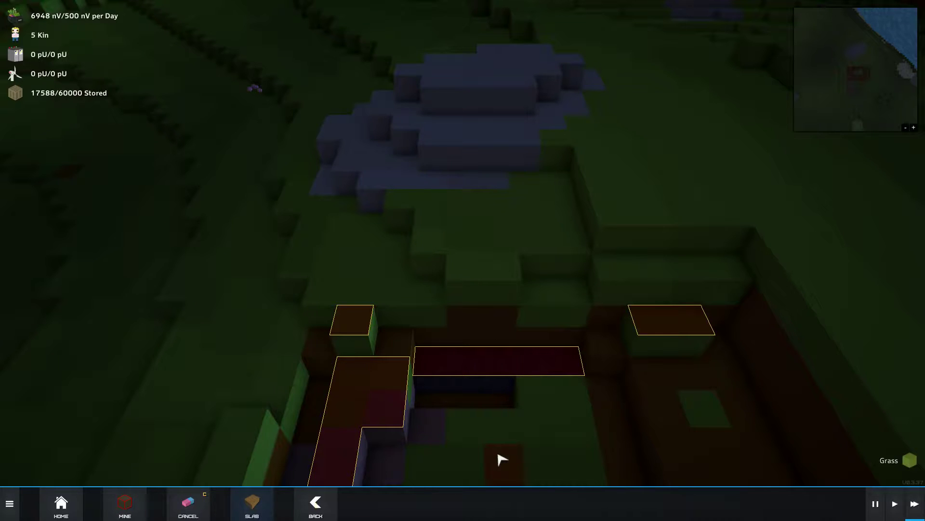
{"action": "scroll", "coordinate": [501, 460], "scroll_direction": "down", "scroll_amount": 2}
{"action": "scroll", "coordinate": [491, 448], "scroll_direction": "up", "scroll_amount": 2}
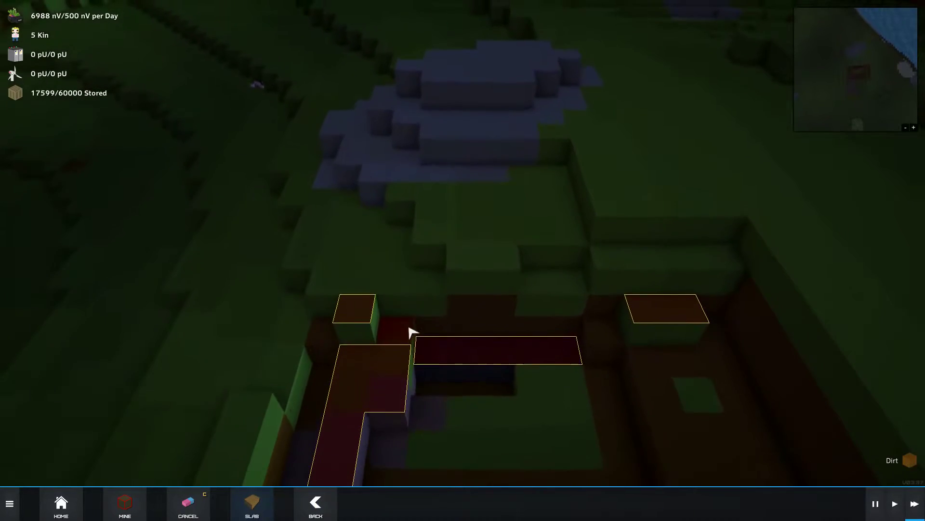
{"action": "key", "text": "s"}
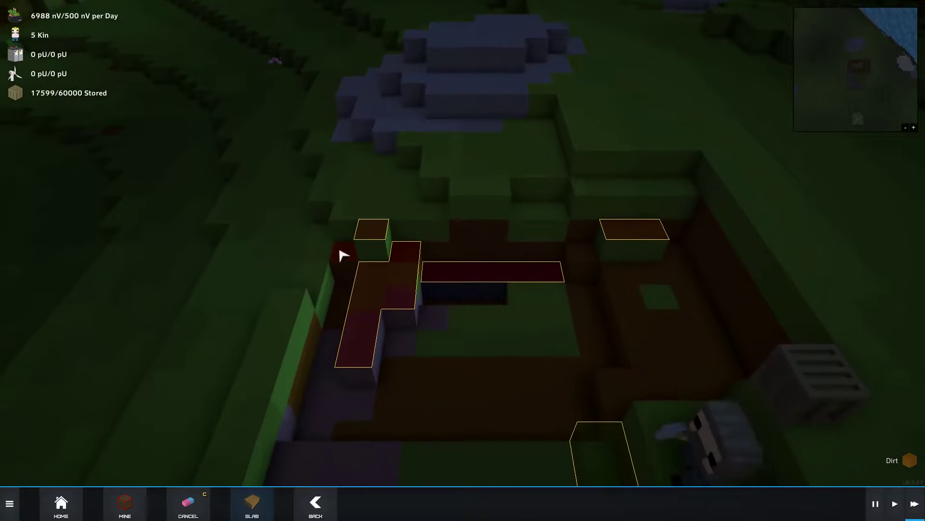
{"action": "scroll", "coordinate": [563, 389], "scroll_direction": "down", "scroll_amount": 3}
{"action": "scroll", "coordinate": [578, 397], "scroll_direction": "down", "scroll_amount": 3}
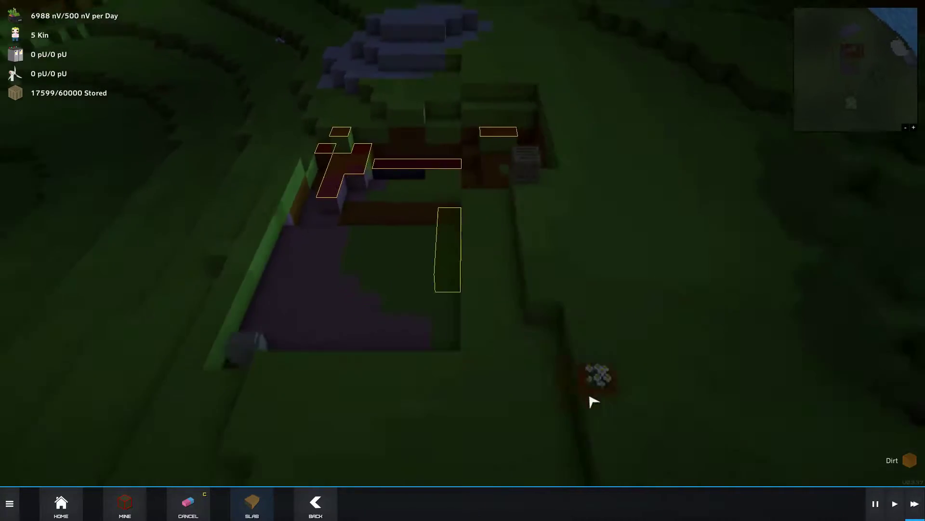
{"action": "scroll", "coordinate": [584, 399], "scroll_direction": "down", "scroll_amount": 3}
{"action": "scroll", "coordinate": [586, 401], "scroll_direction": "up", "scroll_amount": 3}
{"action": "scroll", "coordinate": [585, 401], "scroll_direction": "up", "scroll_amount": 3}
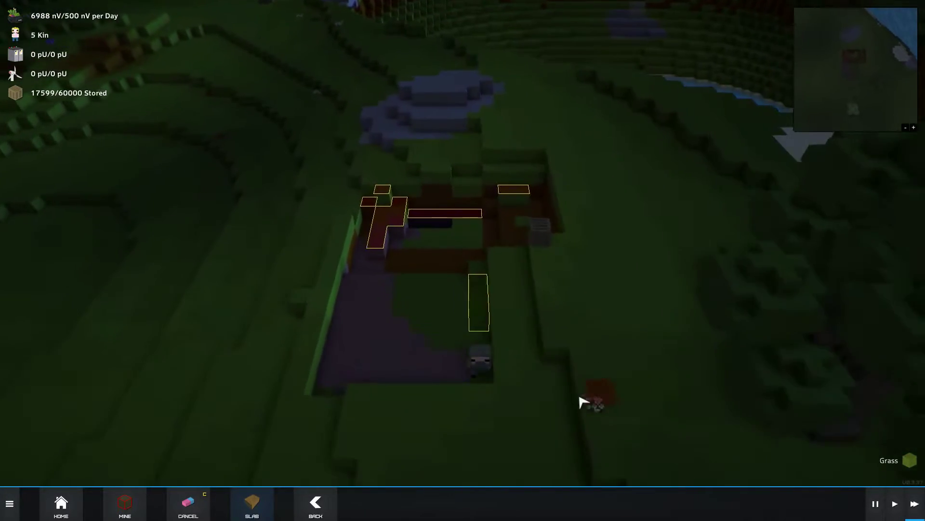
{"action": "scroll", "coordinate": [510, 412], "scroll_direction": "down", "scroll_amount": 3}
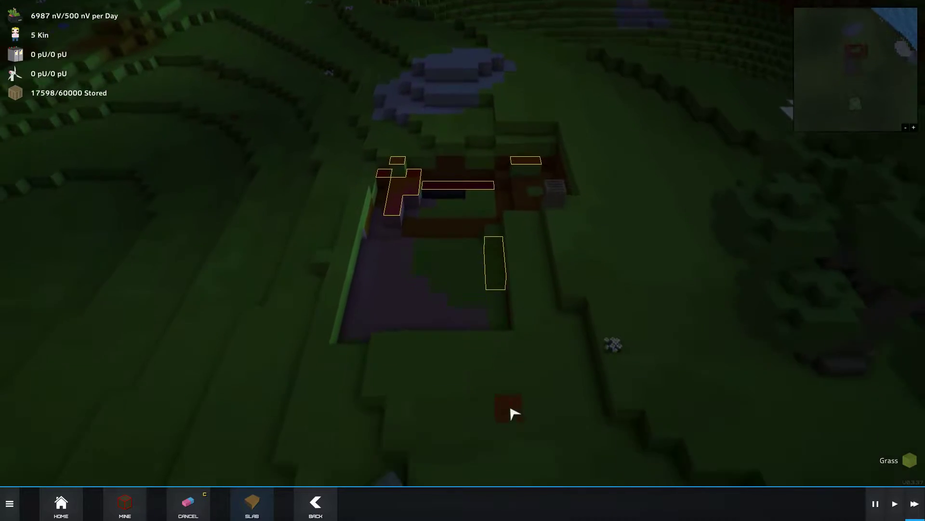
{"action": "scroll", "coordinate": [510, 413], "scroll_direction": "down", "scroll_amount": 2}
{"action": "scroll", "coordinate": [511, 413], "scroll_direction": "up", "scroll_amount": 3}
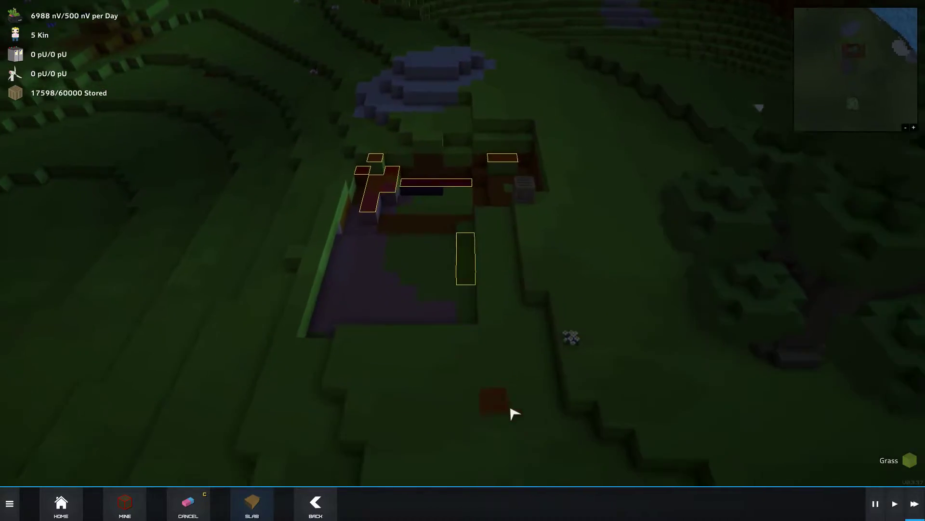
{"action": "scroll", "coordinate": [510, 413], "scroll_direction": "down", "scroll_amount": 4}
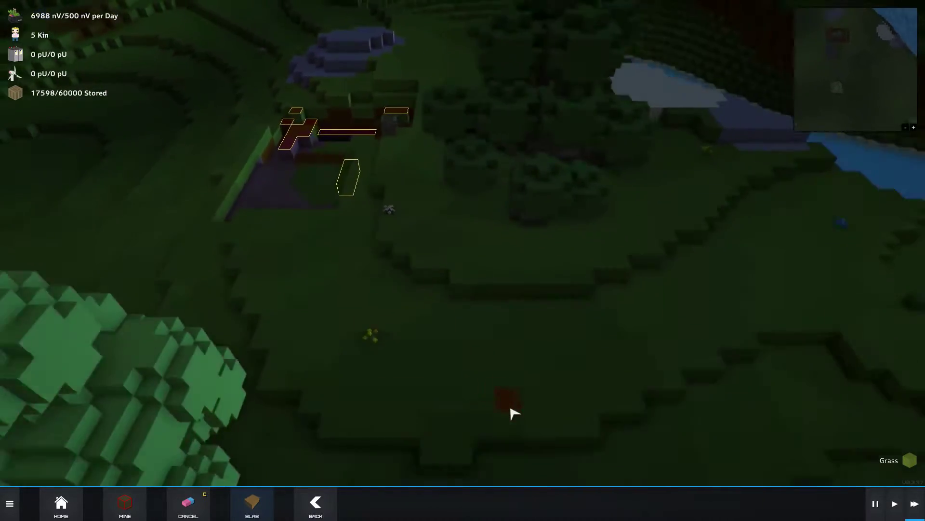
{"action": "scroll", "coordinate": [511, 413], "scroll_direction": "down", "scroll_amount": 3}
{"action": "scroll", "coordinate": [510, 413], "scroll_direction": "down", "scroll_amount": 2}
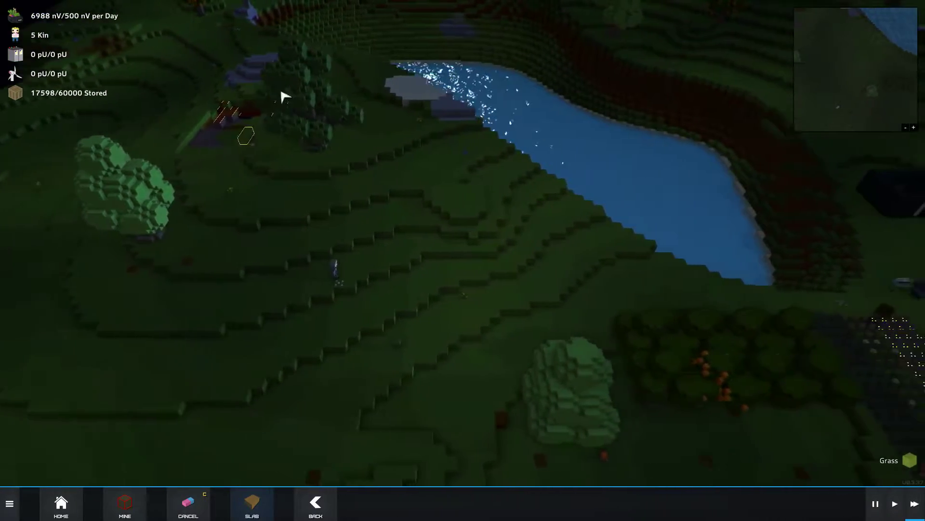
{"action": "mouse_move", "coordinate": [511, 413]}
{"action": "left_mouse_down"}
{"action": "mouse_move", "coordinate": [422, 318]}
{"action": "mouse_move", "coordinate": [427, 384]}
{"action": "left_mouse_up"}
{"action": "scroll", "coordinate": [441, 391], "scroll_direction": "up", "scroll_amount": 5}
{"action": "scroll", "coordinate": [543, 427], "scroll_direction": "up", "scroll_amount": 3}
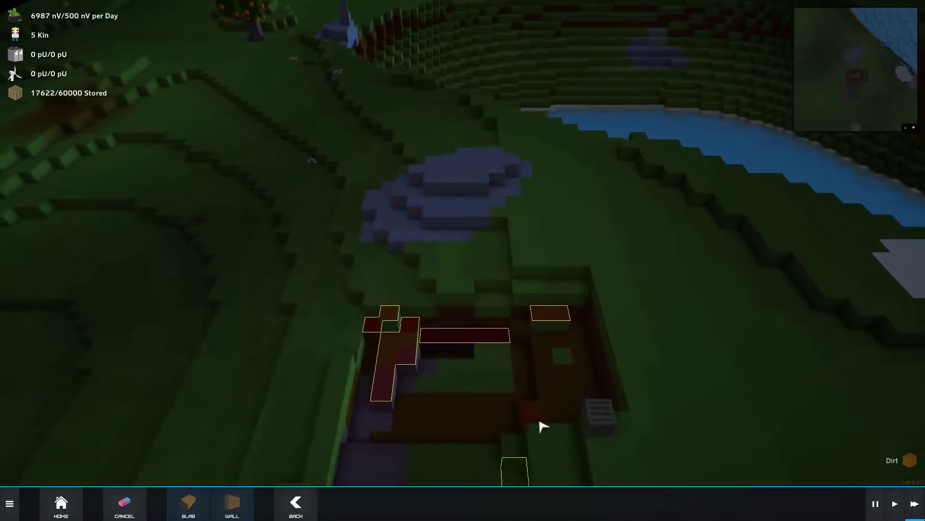
{"action": "left_click_drag", "start_coordinate": [542, 427], "coordinate": [530, 368]}
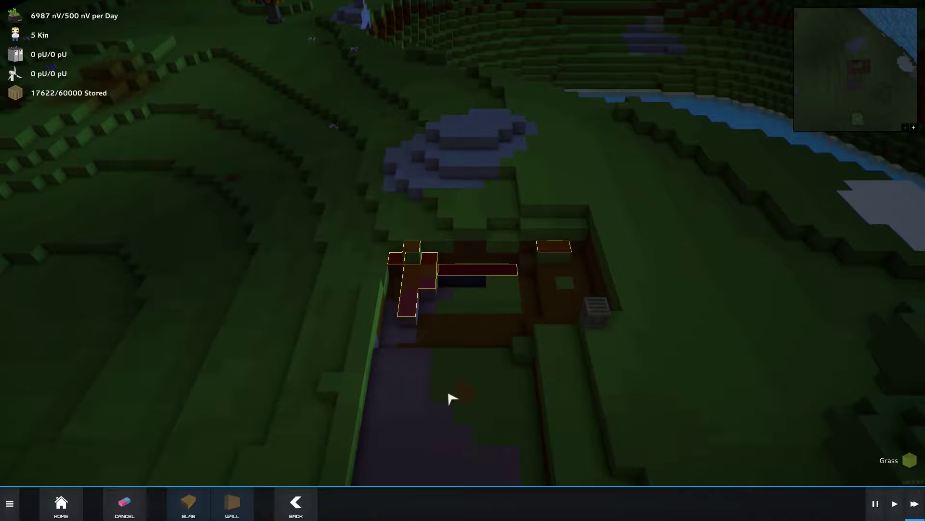
{"action": "key", "text": "Escape"}
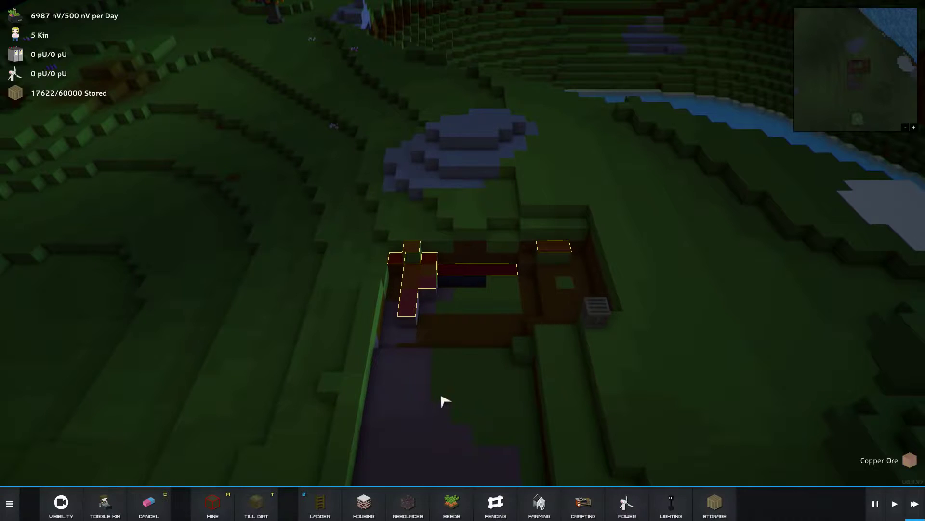
{"action": "scroll", "coordinate": [445, 396], "scroll_direction": "down", "scroll_amount": 3}
{"action": "left_click_drag", "start_coordinate": [444, 397], "coordinate": [417, 459]}
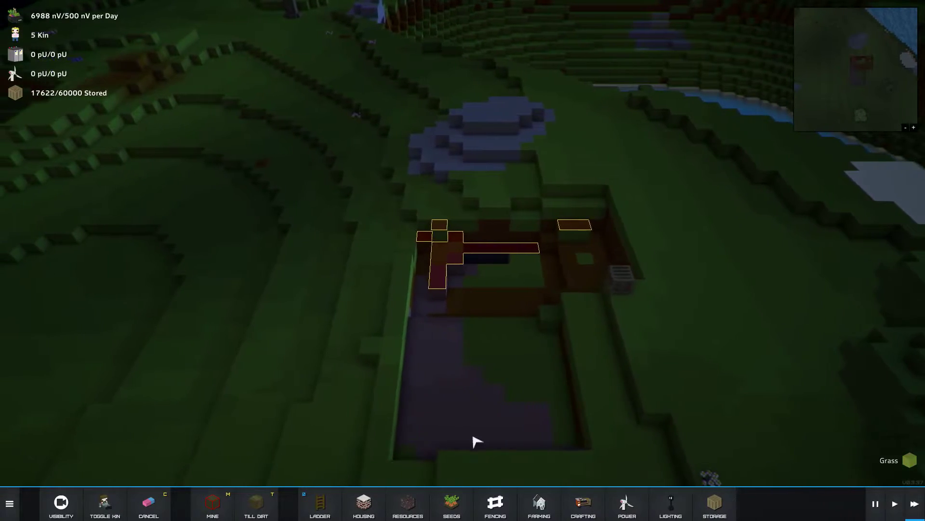
{"action": "scroll", "coordinate": [471, 434], "scroll_direction": "up", "scroll_amount": 3}
{"action": "left_click", "coordinate": [654, 286]}
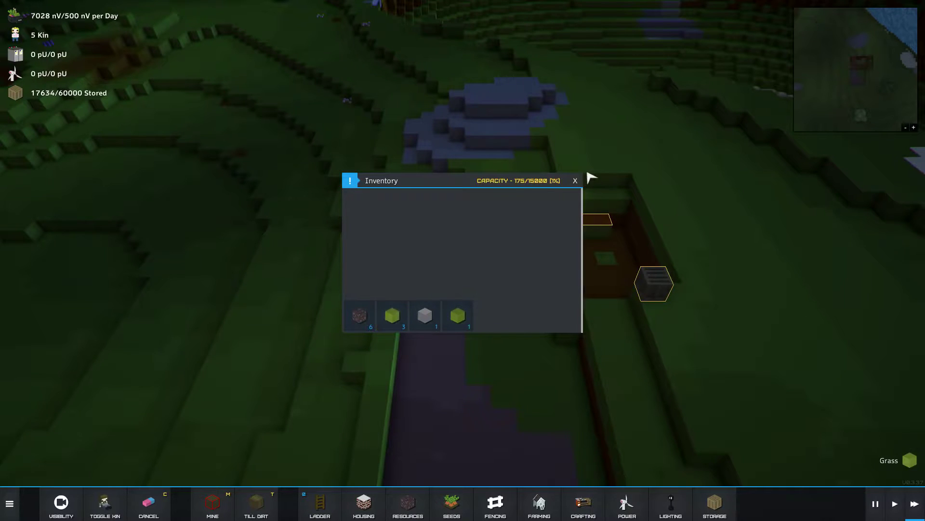
{"action": "left_click", "coordinate": [576, 180]}
{"action": "scroll", "coordinate": [614, 304], "scroll_direction": "down", "scroll_amount": 3}
{"action": "left_click_drag", "start_coordinate": [622, 318], "coordinate": [601, 354]}
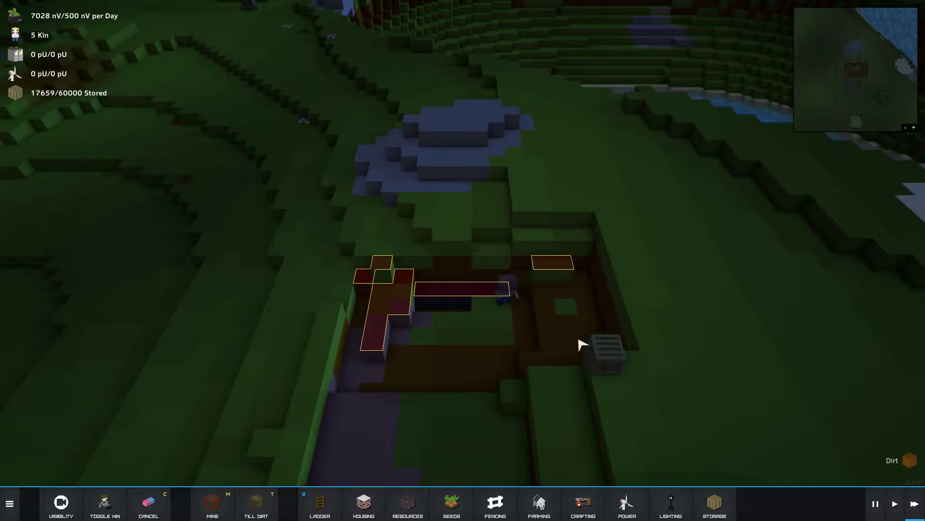
{"action": "scroll", "coordinate": [582, 344], "scroll_direction": "up", "scroll_amount": 2}
{"action": "scroll", "coordinate": [582, 345], "scroll_direction": "up", "scroll_amount": 1}
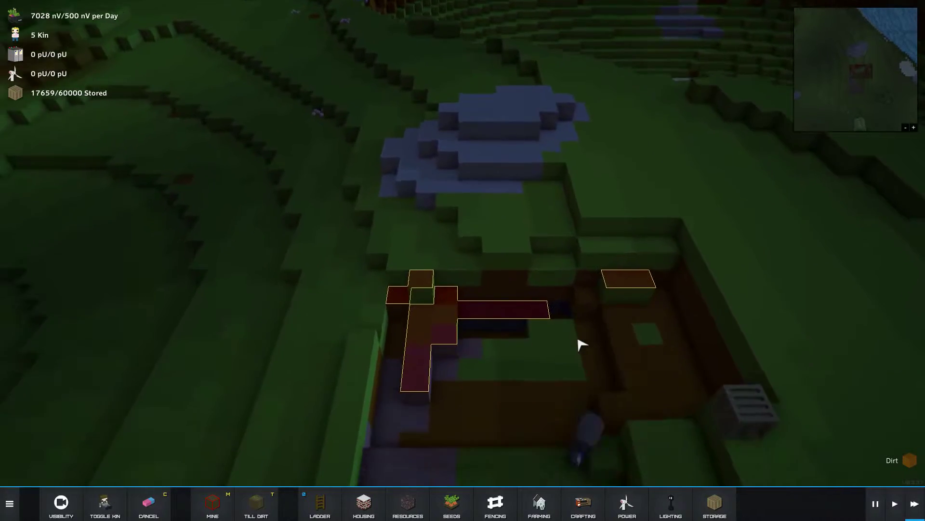
{"action": "scroll", "coordinate": [582, 346], "scroll_direction": "up", "scroll_amount": 1}
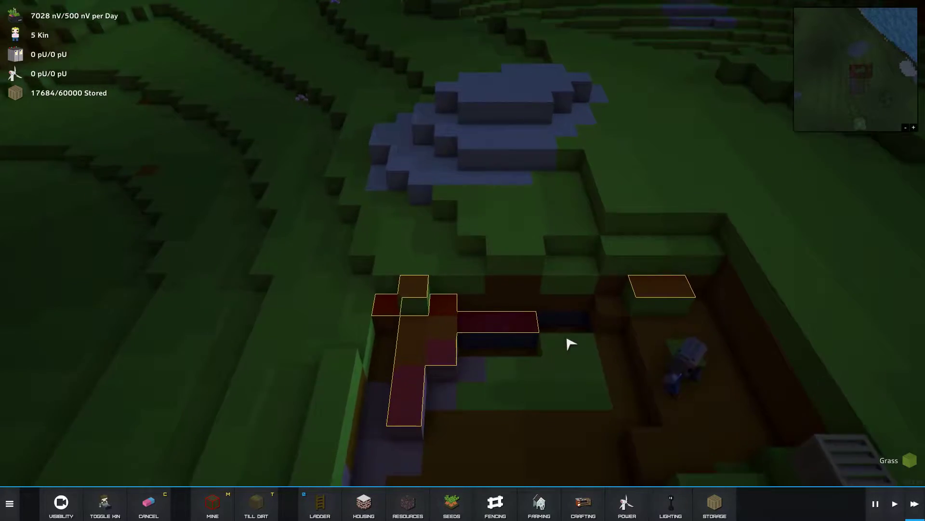
{"action": "scroll", "coordinate": [568, 344], "scroll_direction": "up", "scroll_amount": 3}
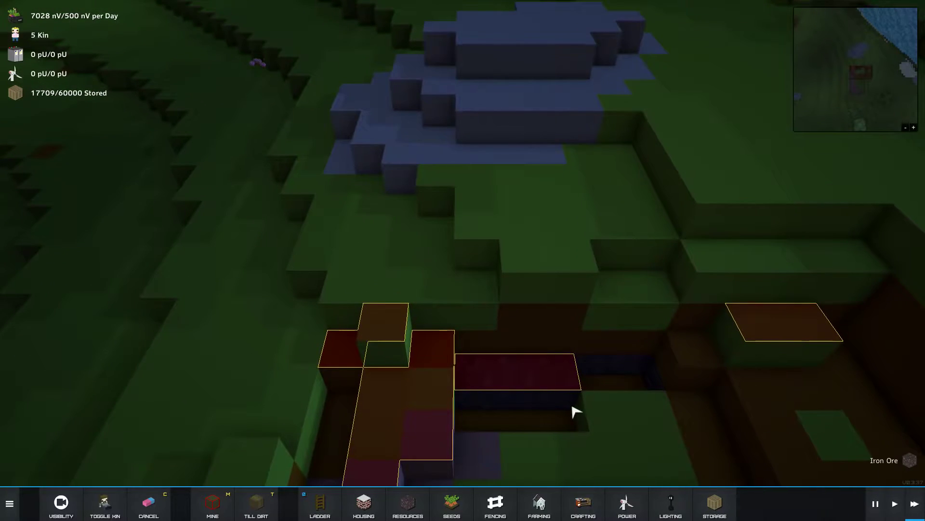
Step: Mark another upper-step quarry block for mining, then leave Mine mode
{"action": "key", "text": "m"}
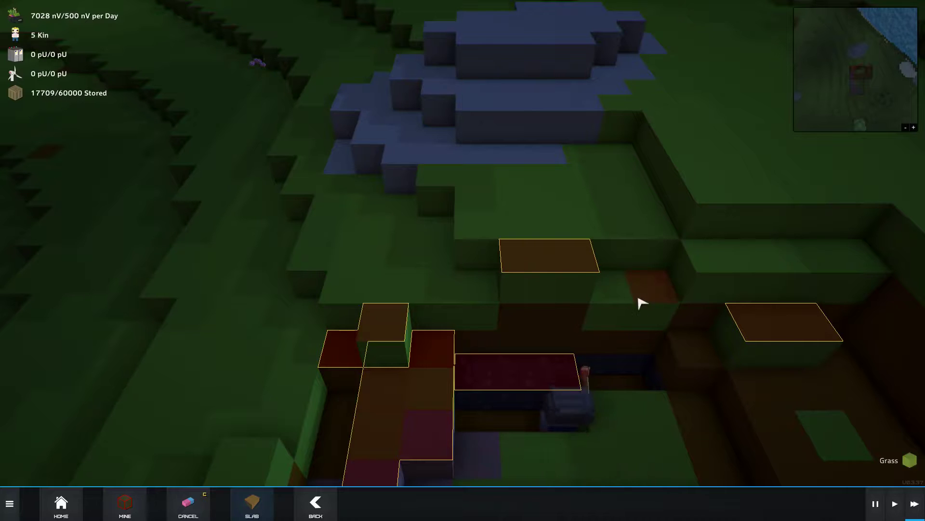
{"action": "left_click", "coordinate": [641, 303]}
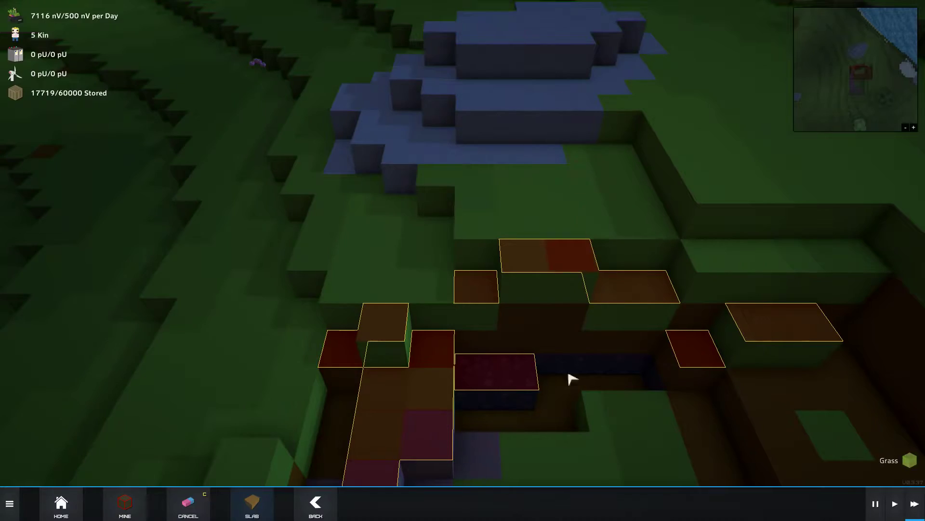
{"action": "scroll", "coordinate": [547, 411], "scroll_direction": "down", "scroll_amount": 6}
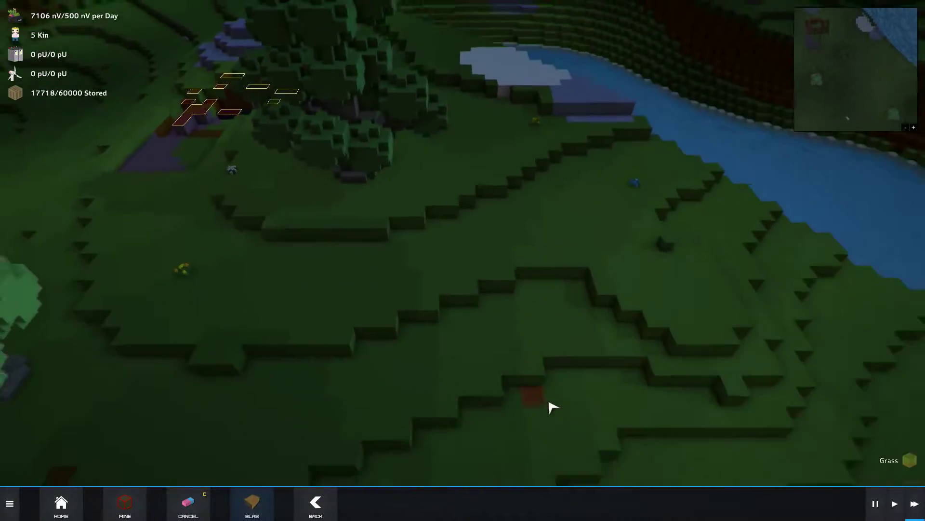
{"action": "key", "text": "Escape"}
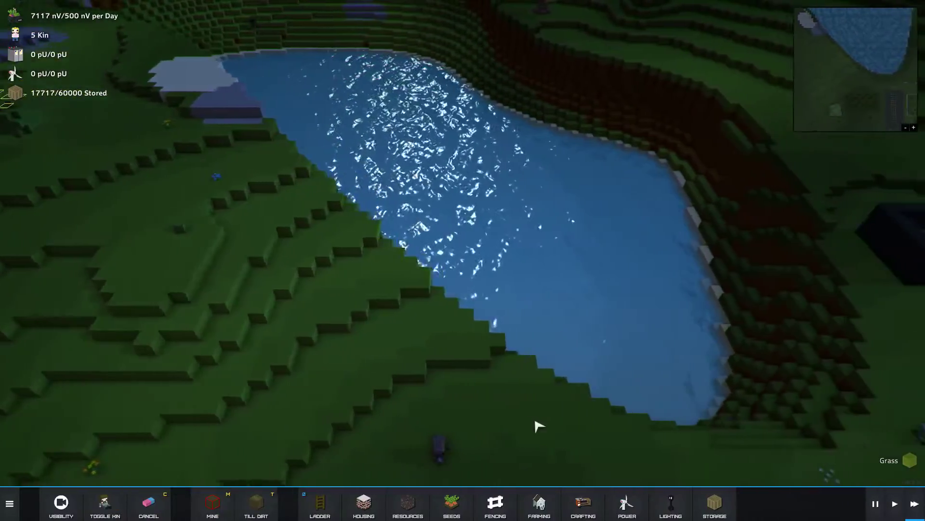
Step: Queue a steel smelting job at the Smelting Furnace
{"action": "left_click_drag", "start_coordinate": [539, 426], "coordinate": [658, 385]}
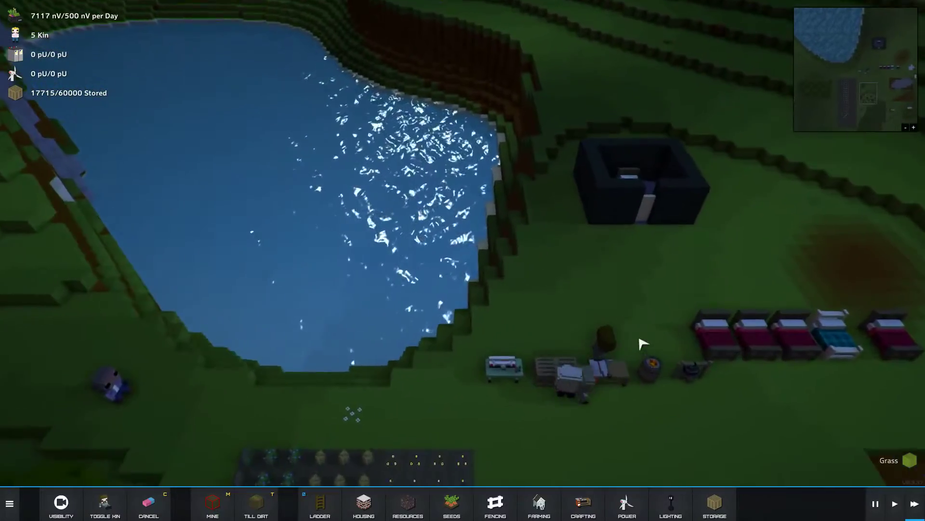
{"action": "key", "text": "s"}
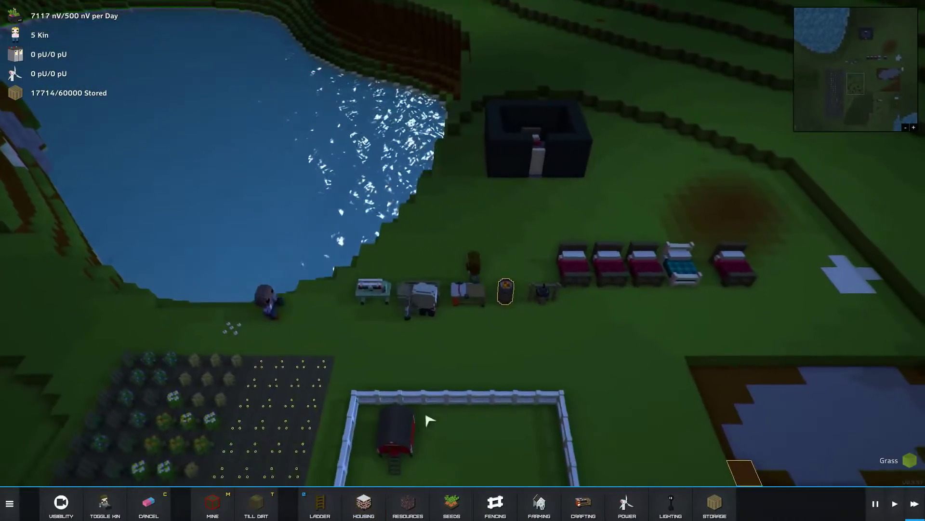
{"action": "left_click", "coordinate": [320, 504]}
{"action": "left_click", "coordinate": [500, 289]}
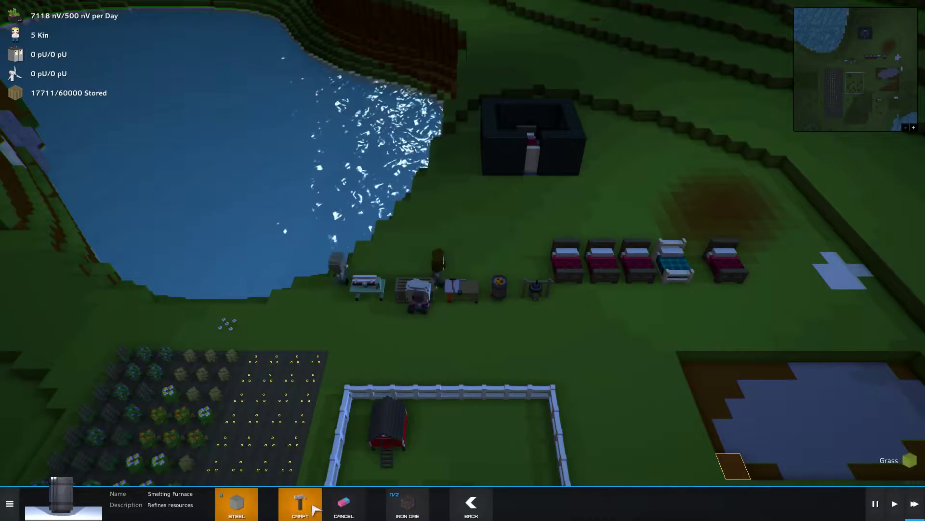
{"action": "left_click", "coordinate": [299, 503]}
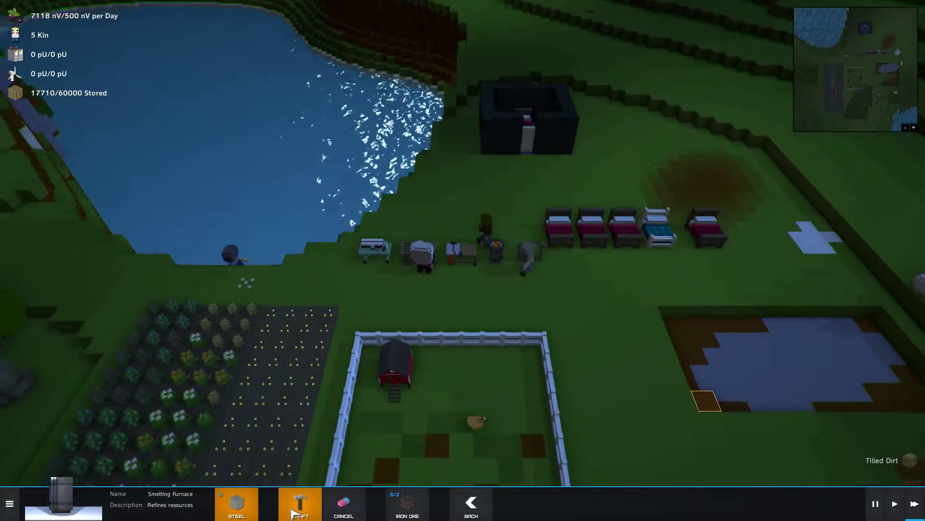
{"action": "key", "text": "s"}
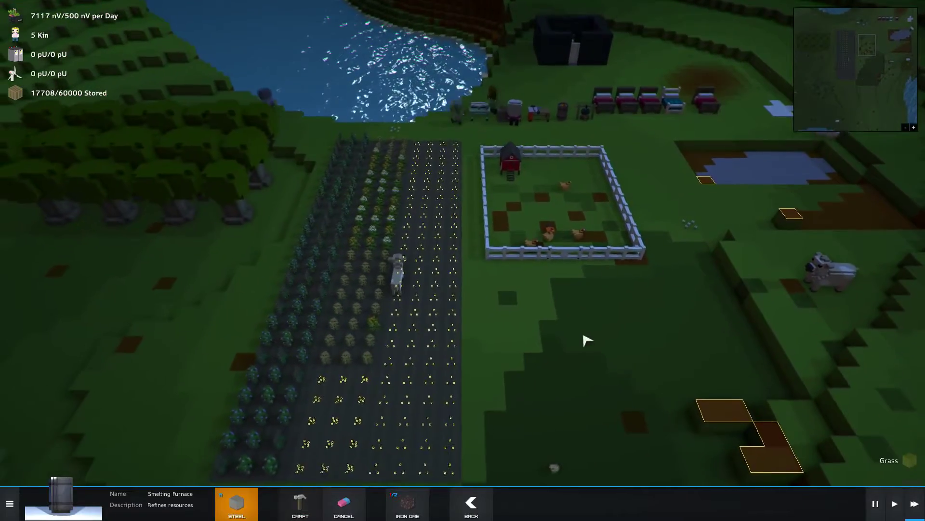
{"action": "key", "text": "Escape"}
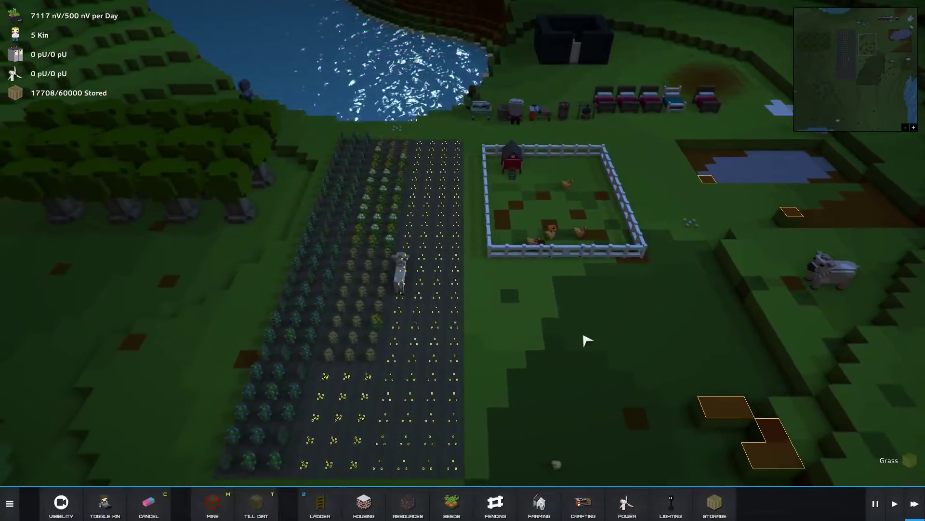
{"action": "scroll", "coordinate": [579, 339], "scroll_direction": "down", "scroll_amount": 2}
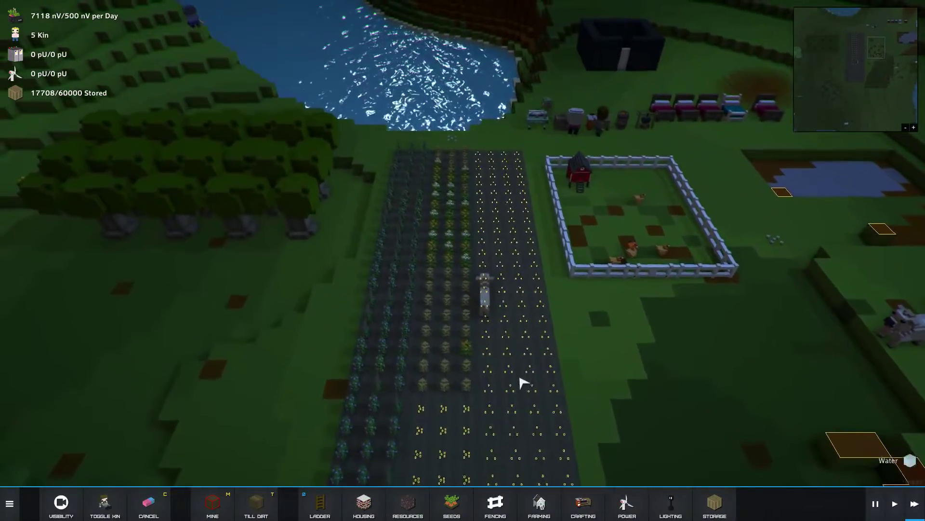
{"action": "scroll", "coordinate": [397, 298], "scroll_direction": "up", "scroll_amount": 3}
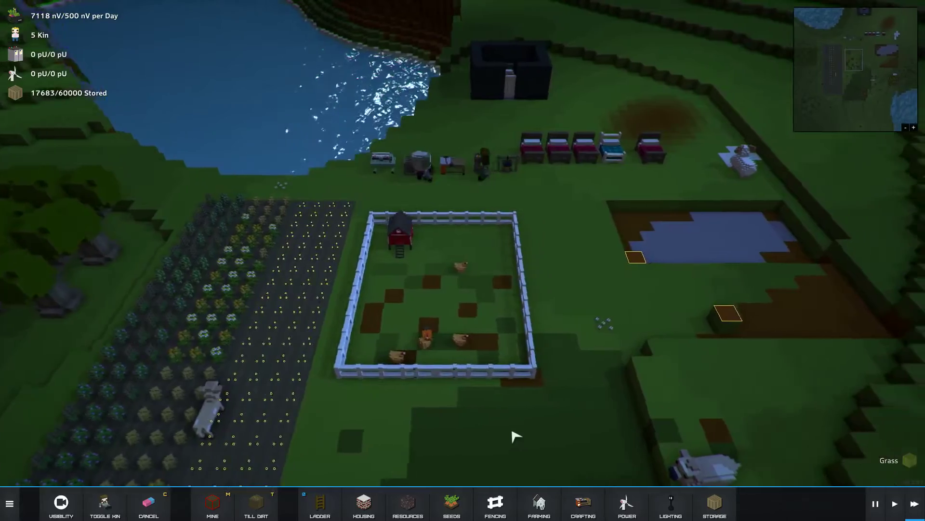
Step: Inspect the Orange Tree, then pan across the lake to centre on the farm field
{"action": "key", "text": "d"}
{"action": "left_click", "coordinate": [523, 165]}
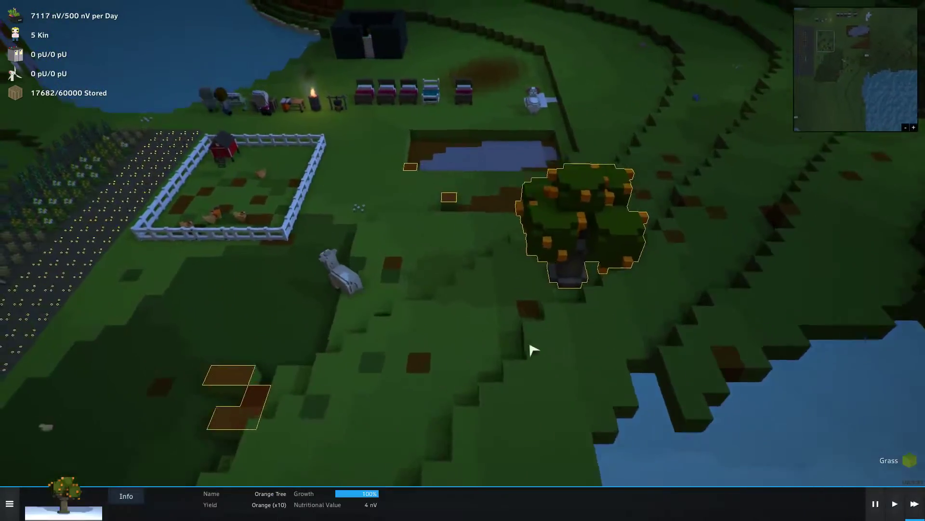
{"action": "left_click_drag", "start_coordinate": [522, 166], "coordinate": [517, 357]}
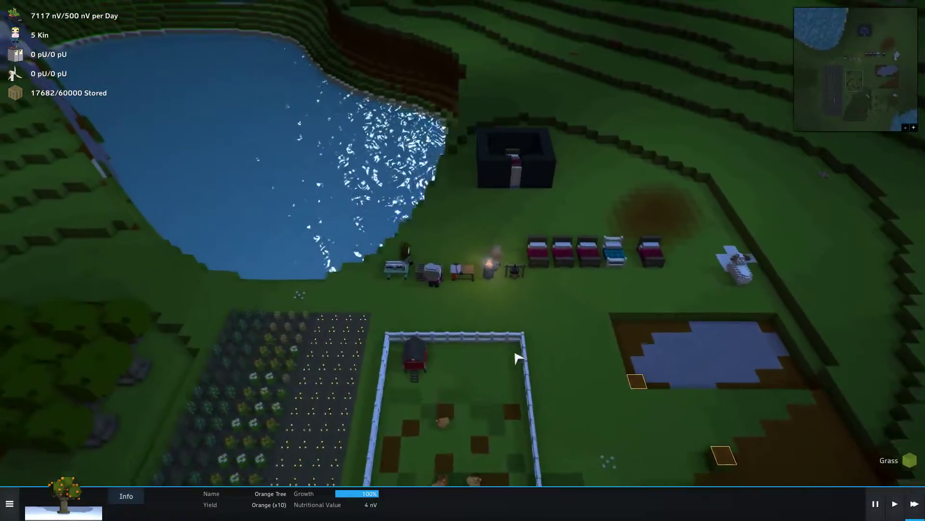
{"action": "key", "text": "w"}
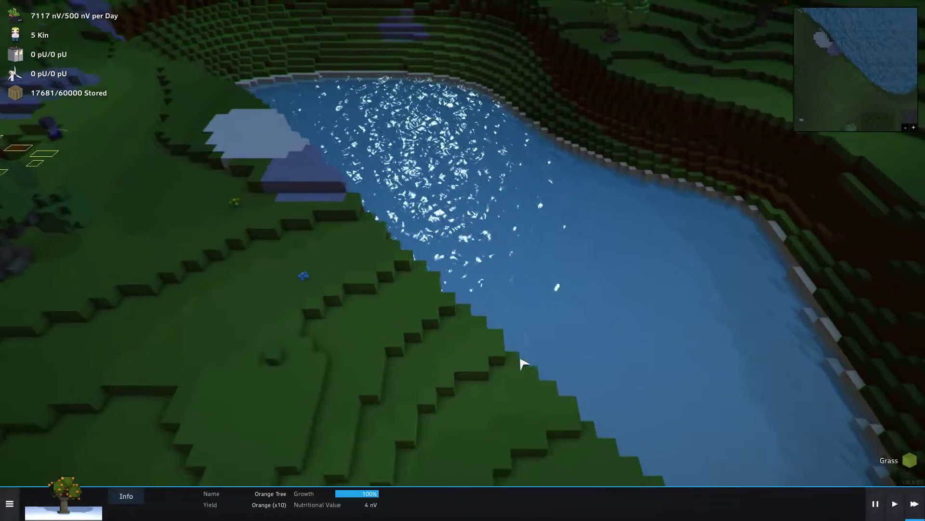
{"action": "key", "text": "s"}
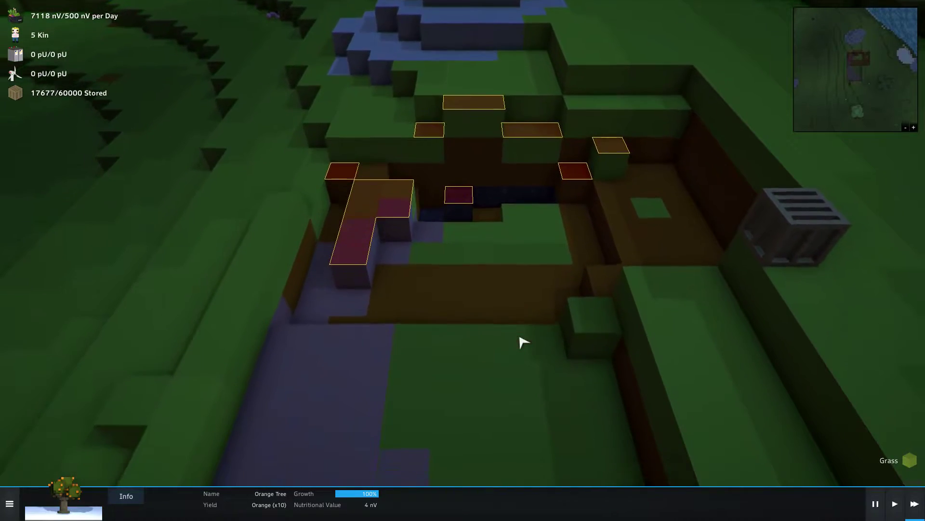
{"action": "scroll", "coordinate": [524, 343], "scroll_direction": "down", "scroll_amount": 5}
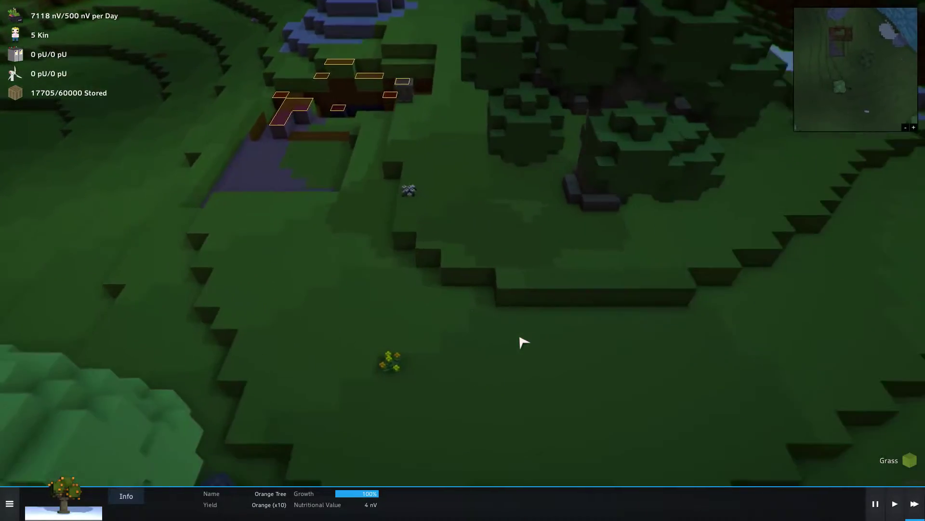
{"action": "scroll", "coordinate": [524, 343], "scroll_direction": "up", "scroll_amount": 5}
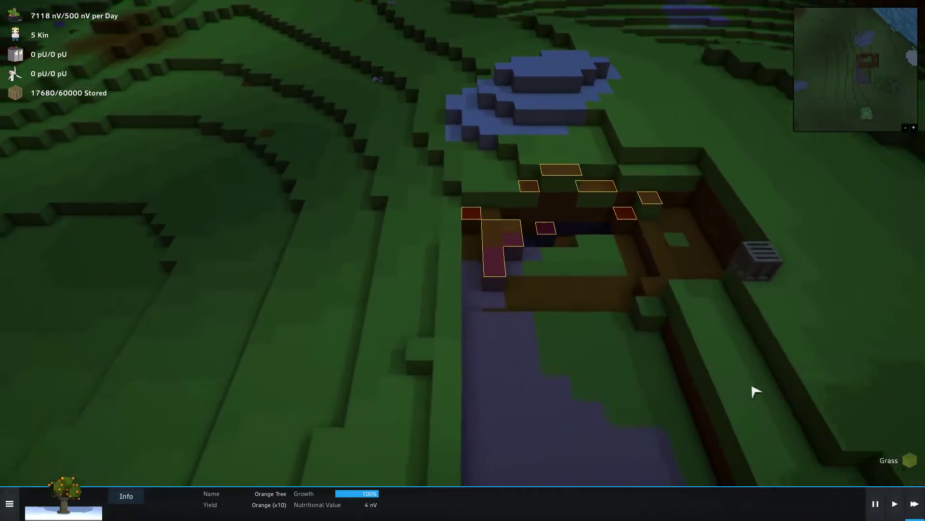
{"action": "scroll", "coordinate": [759, 399], "scroll_direction": "down", "scroll_amount": 5}
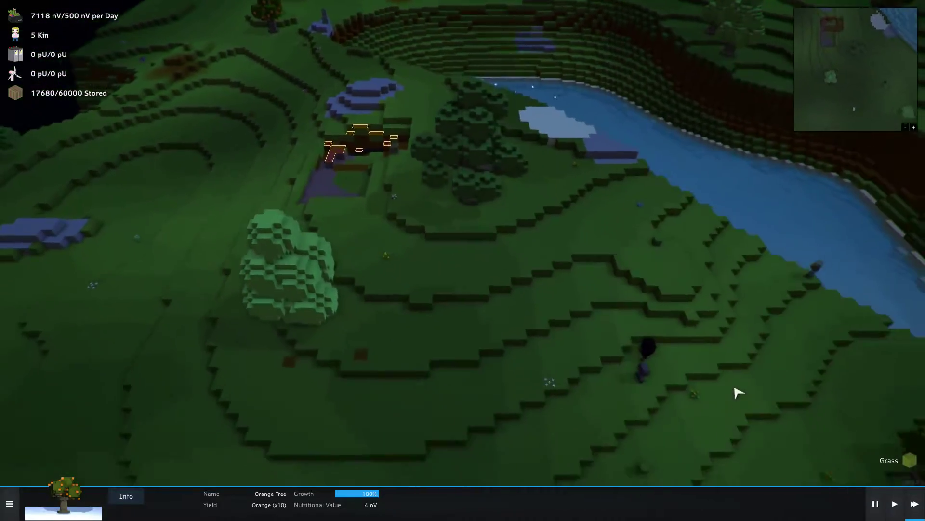
{"action": "key", "text": "d"}
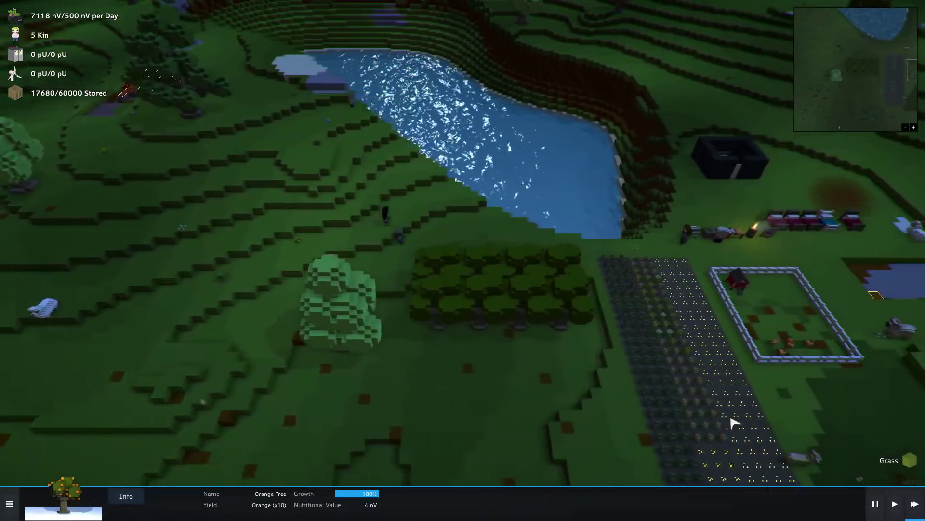
{"action": "key", "text": "d"}
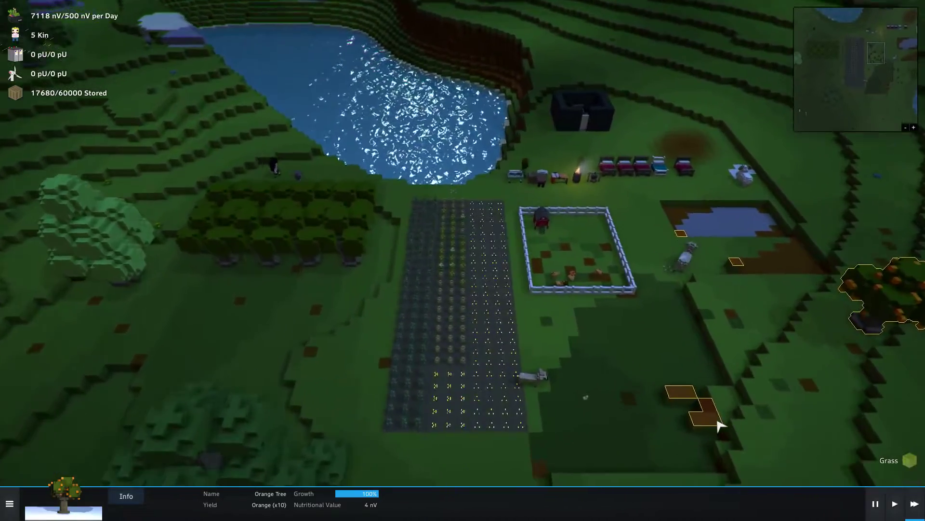
{"action": "scroll", "coordinate": [712, 420], "scroll_direction": "up", "scroll_amount": 2}
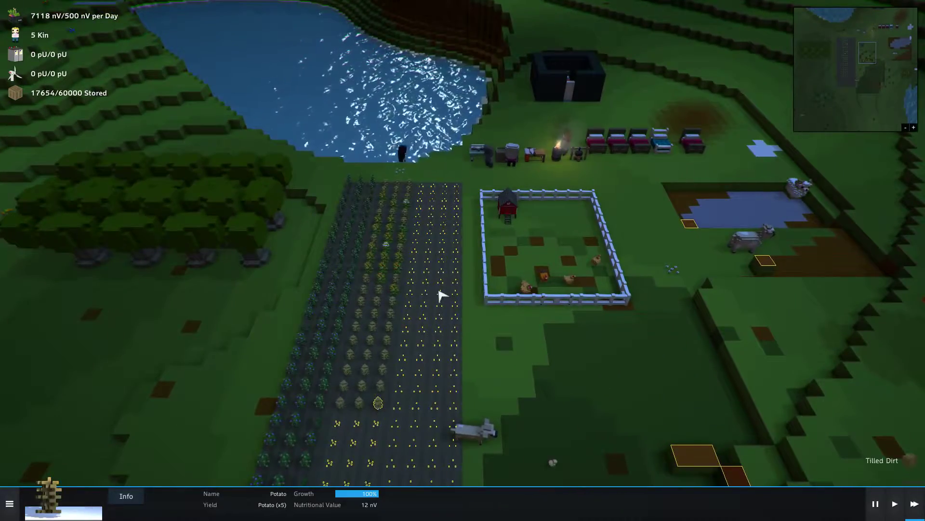
{"action": "scroll", "coordinate": [441, 294], "scroll_direction": "up", "scroll_amount": 4}
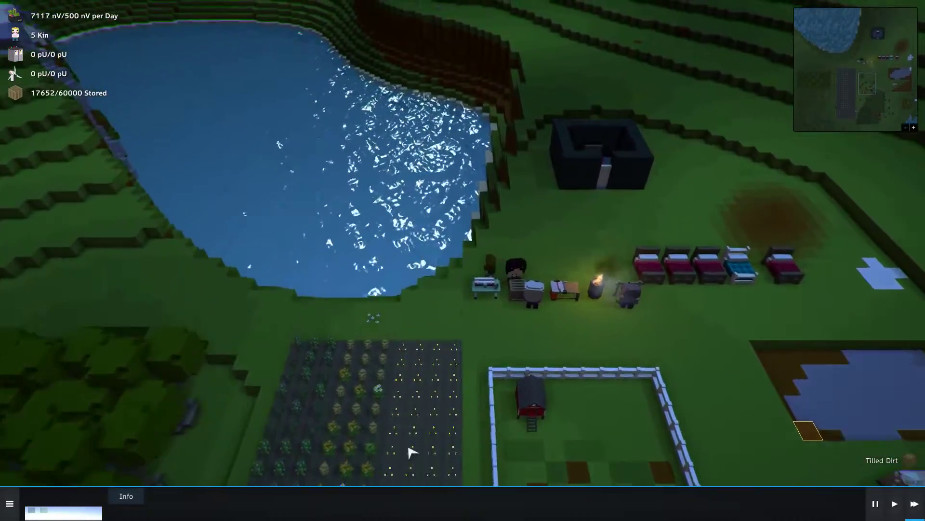
{"action": "scroll", "coordinate": [411, 453], "scroll_direction": "down", "scroll_amount": 3}
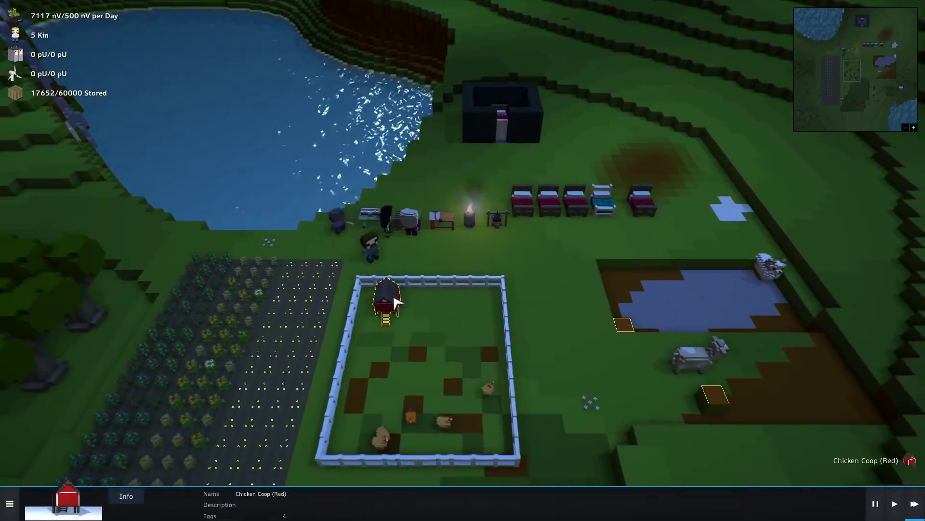
{"action": "scroll", "coordinate": [397, 298], "scroll_direction": "up", "scroll_amount": 2}
Step: Review the Cooking Pot's meal recipes, then pan across the base toward the chicken pen
{"action": "left_click", "coordinate": [504, 259]}
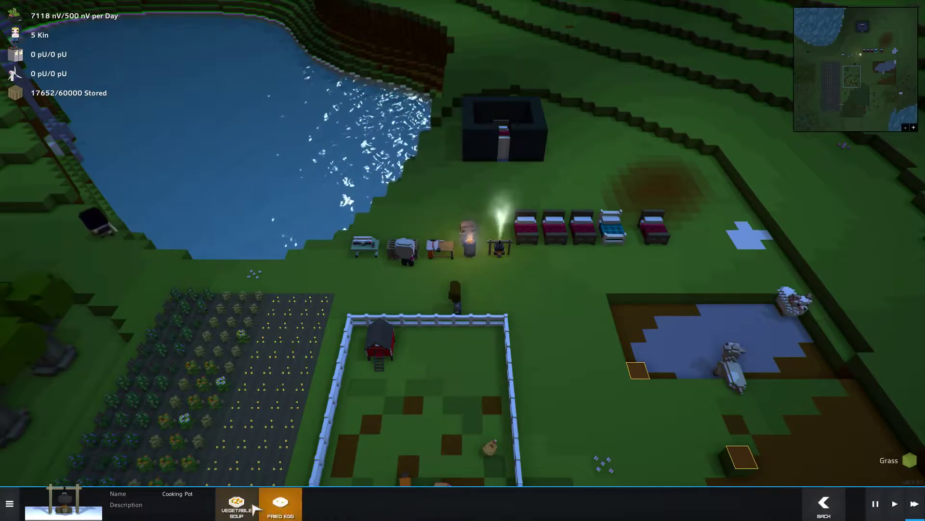
{"action": "left_click", "coordinate": [582, 356]}
{"action": "scroll", "coordinate": [506, 304], "scroll_direction": "down", "scroll_amount": 3}
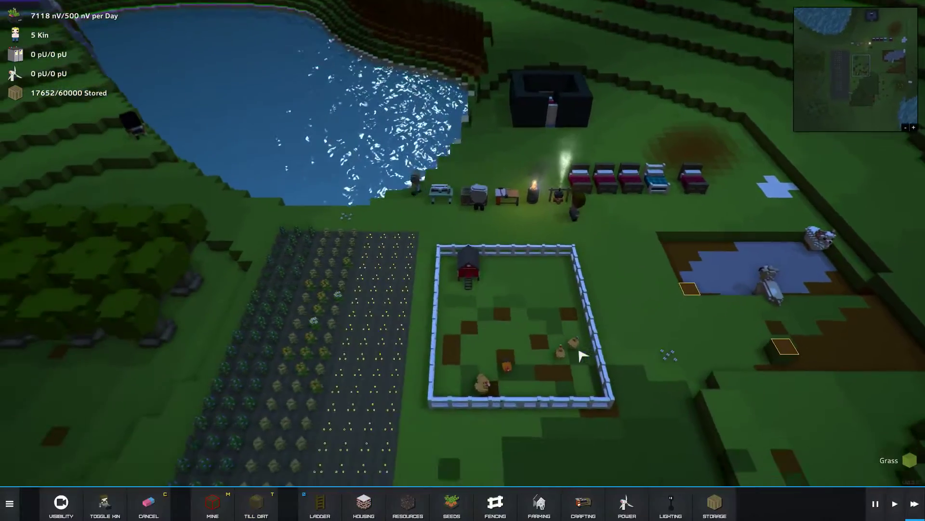
{"action": "mouse_move", "coordinate": [506, 304]}
{"action": "left_mouse_down"}
{"action": "mouse_move", "coordinate": [423, 315]}
{"action": "mouse_move", "coordinate": [425, 271]}
{"action": "mouse_move", "coordinate": [405, 173]}
{"action": "mouse_move", "coordinate": [439, 420]}
{"action": "left_mouse_up"}
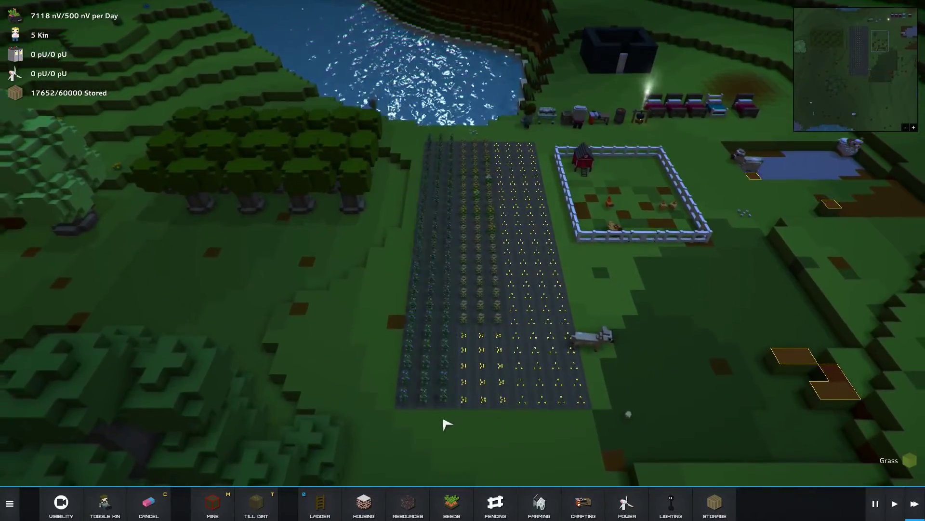
{"action": "left_click_drag", "start_coordinate": [628, 181], "coordinate": [535, 391]}
{"action": "scroll", "coordinate": [535, 390], "scroll_direction": "up", "scroll_amount": 3}
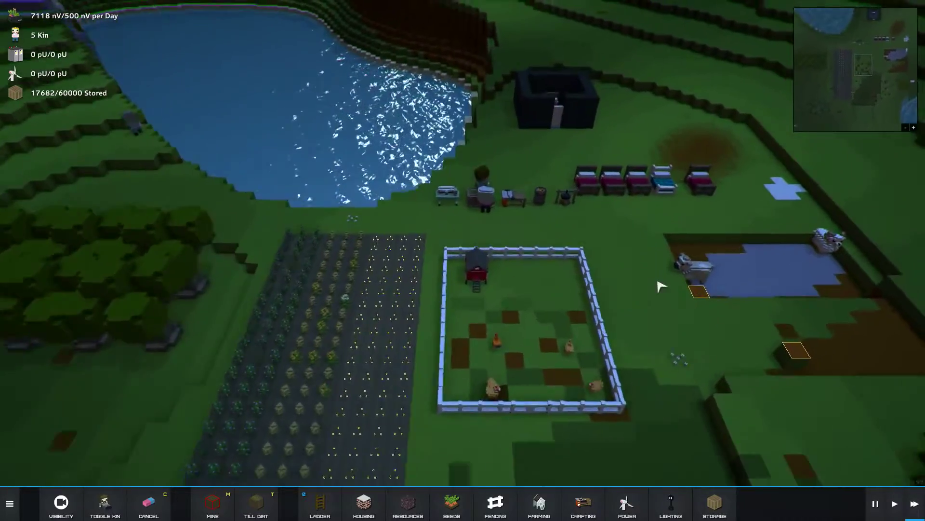
{"action": "mouse_move", "coordinate": [535, 290]}
{"action": "left_mouse_down"}
{"action": "mouse_move", "coordinate": [602, 390]}
{"action": "mouse_move", "coordinate": [572, 423]}
{"action": "mouse_move", "coordinate": [589, 423]}
{"action": "left_mouse_up"}
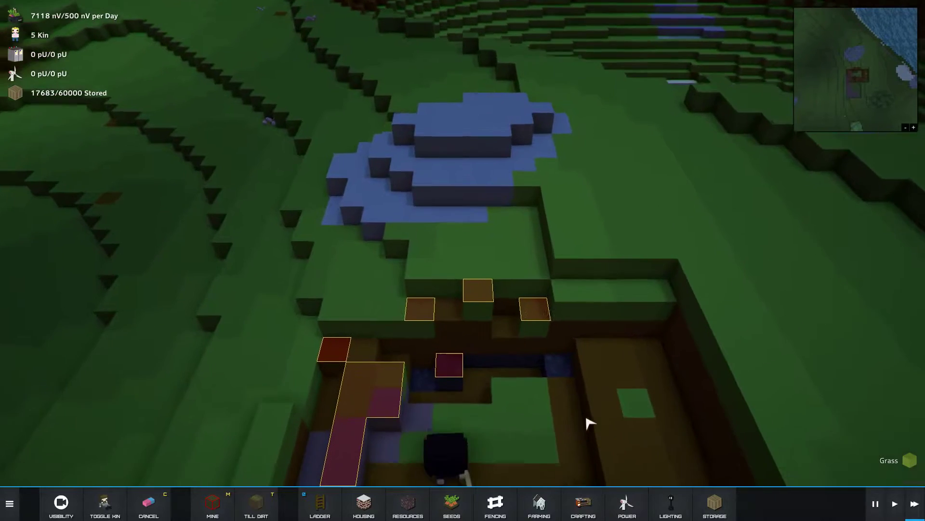
Step: Mark another quarry block for mining, then orbit from the quarry toward the lake and farm
{"action": "key", "text": "m"}
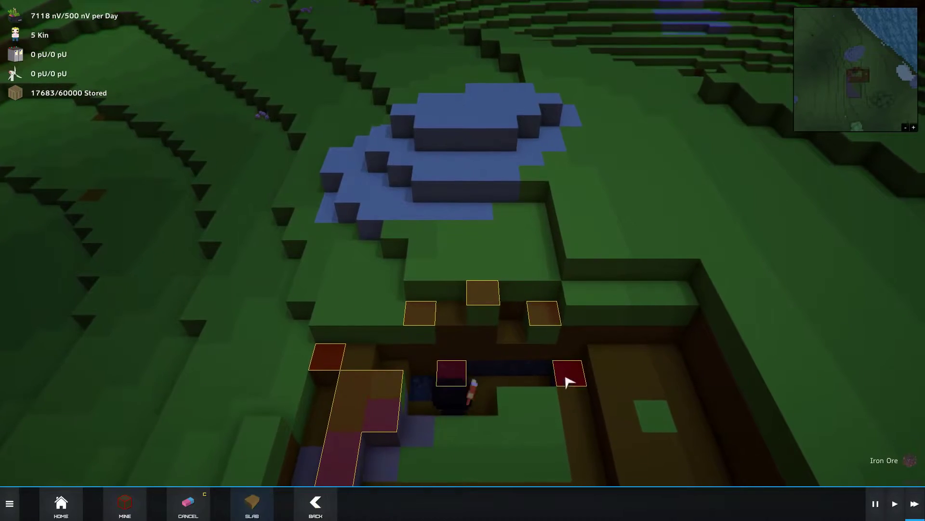
{"action": "scroll", "coordinate": [568, 383], "scroll_direction": "up", "scroll_amount": 2}
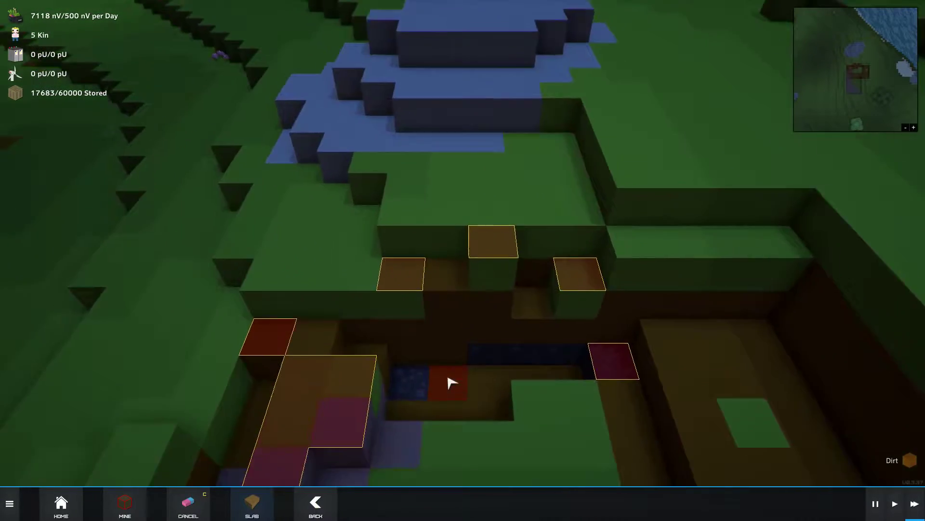
{"action": "scroll", "coordinate": [448, 371], "scroll_direction": "up", "scroll_amount": 3}
{"action": "scroll", "coordinate": [405, 340], "scroll_direction": "up", "scroll_amount": 2}
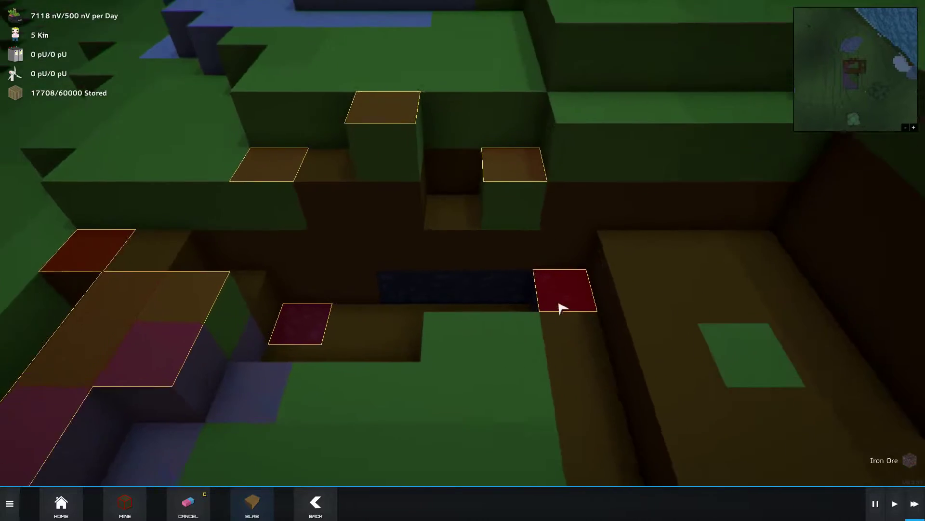
{"action": "scroll", "coordinate": [583, 317], "scroll_direction": "down", "scroll_amount": 3}
{"action": "left_click", "coordinate": [434, 225]}
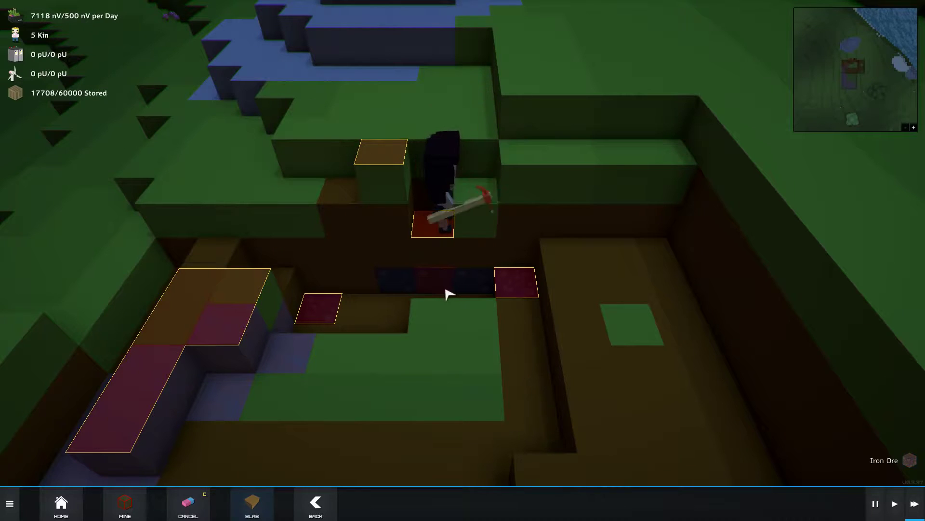
{"action": "scroll", "coordinate": [521, 203], "scroll_direction": "up", "scroll_amount": 2}
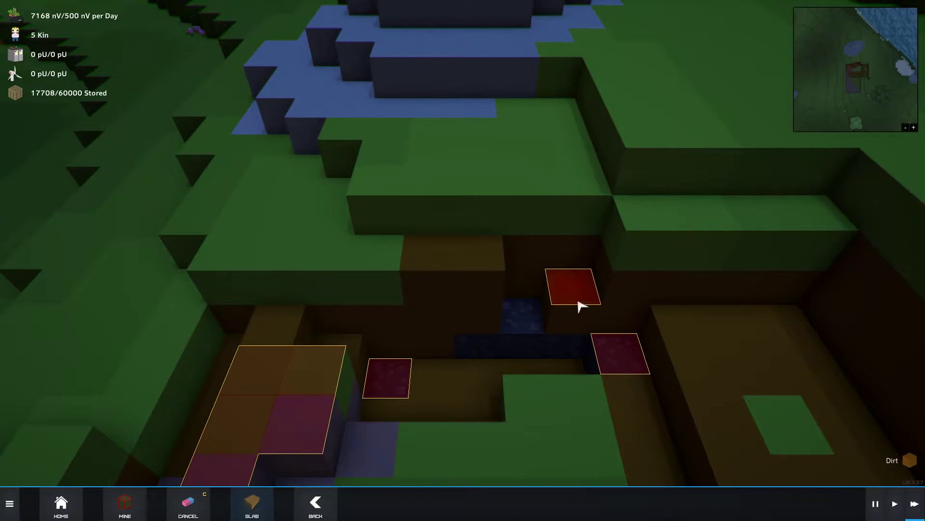
{"action": "scroll", "coordinate": [484, 394], "scroll_direction": "down", "scroll_amount": 5}
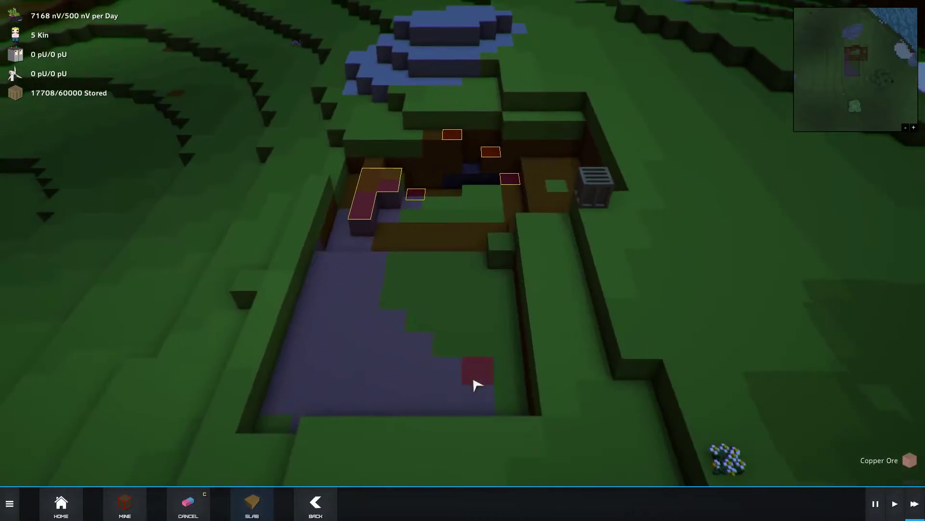
{"action": "scroll", "coordinate": [476, 385], "scroll_direction": "down", "scroll_amount": 3}
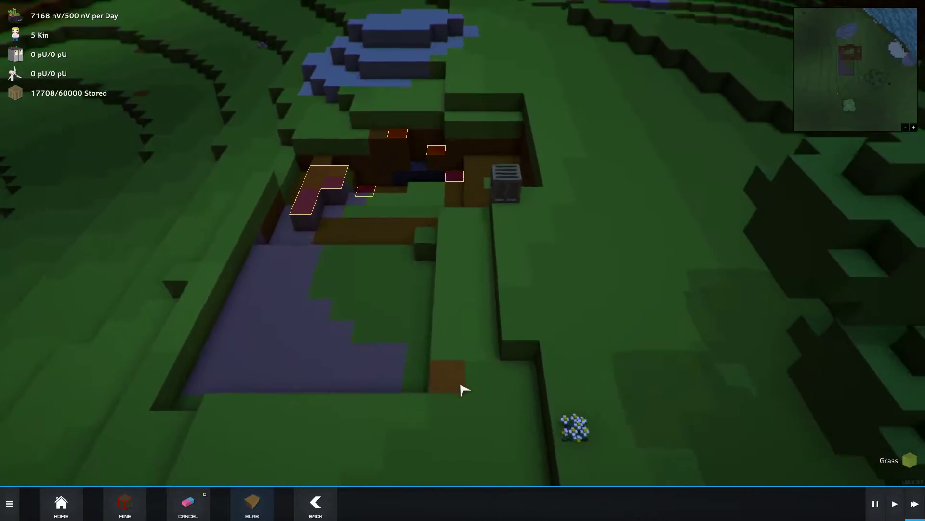
{"action": "left_click_drag", "start_coordinate": [477, 385], "coordinate": [463, 390]}
{"action": "scroll", "coordinate": [466, 412], "scroll_direction": "up", "scroll_amount": 5}
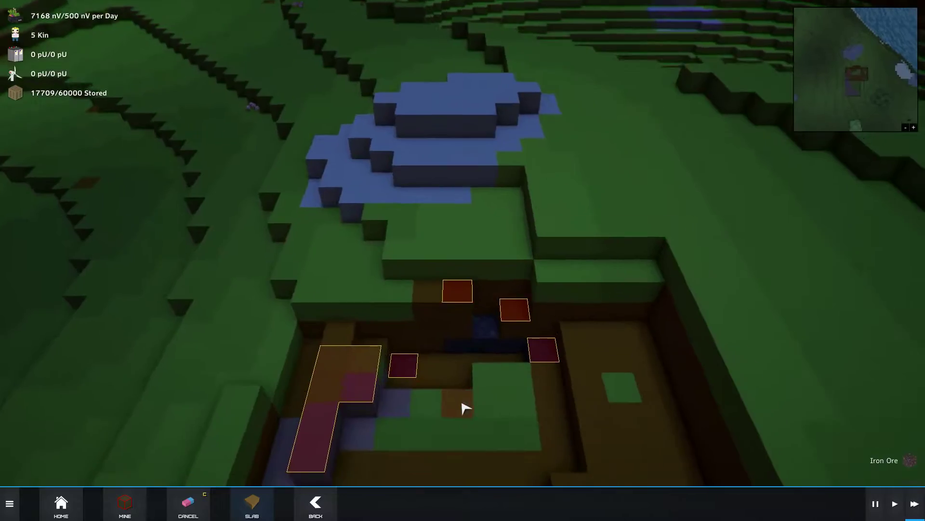
{"action": "scroll", "coordinate": [466, 413], "scroll_direction": "up", "scroll_amount": 5}
{"action": "scroll", "coordinate": [477, 412], "scroll_direction": "down", "scroll_amount": 4}
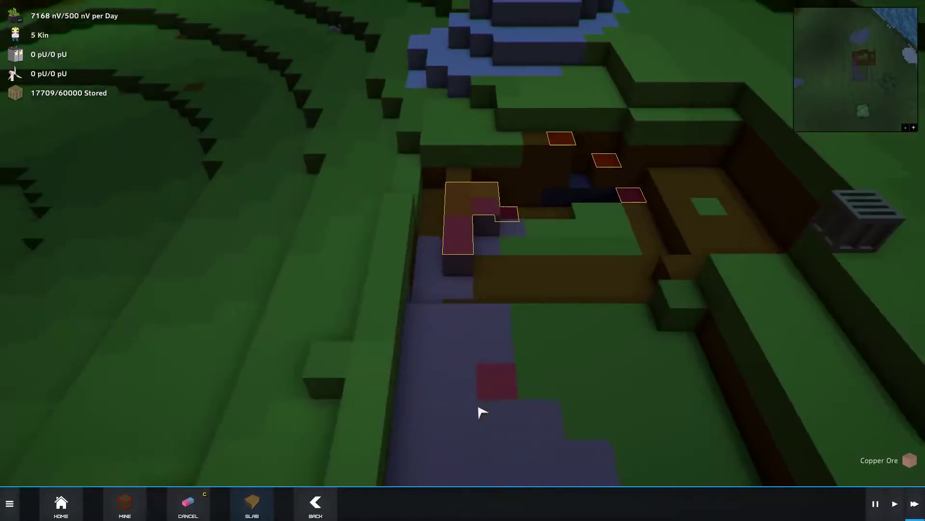
{"action": "scroll", "coordinate": [482, 412], "scroll_direction": "down", "scroll_amount": 3}
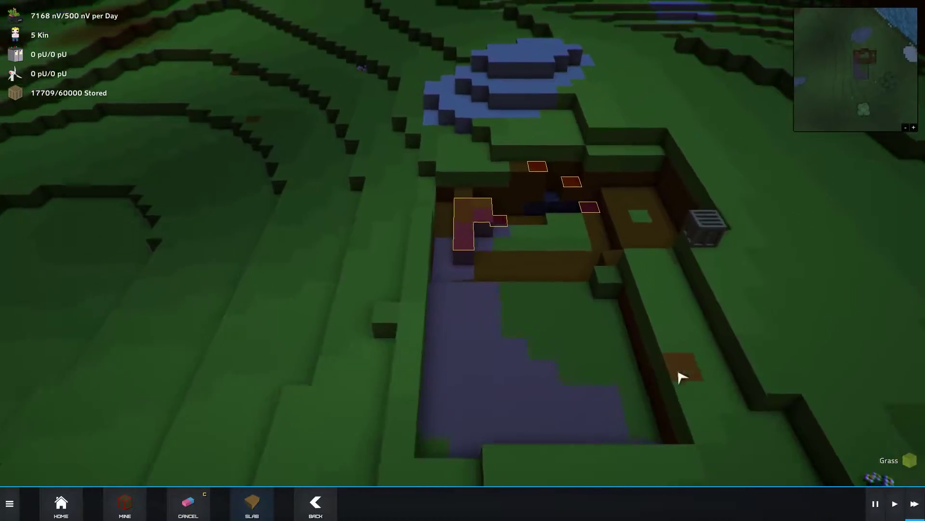
{"action": "scroll", "coordinate": [680, 377], "scroll_direction": "up", "scroll_amount": 3}
{"action": "left_click_drag", "start_coordinate": [586, 347], "coordinate": [360, 387]}
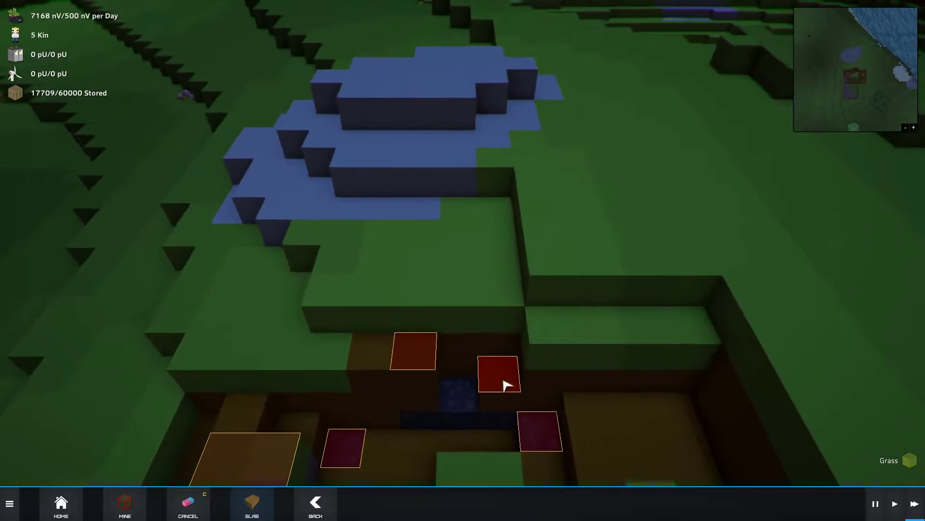
{"action": "left_click_drag", "start_coordinate": [506, 384], "coordinate": [563, 328]}
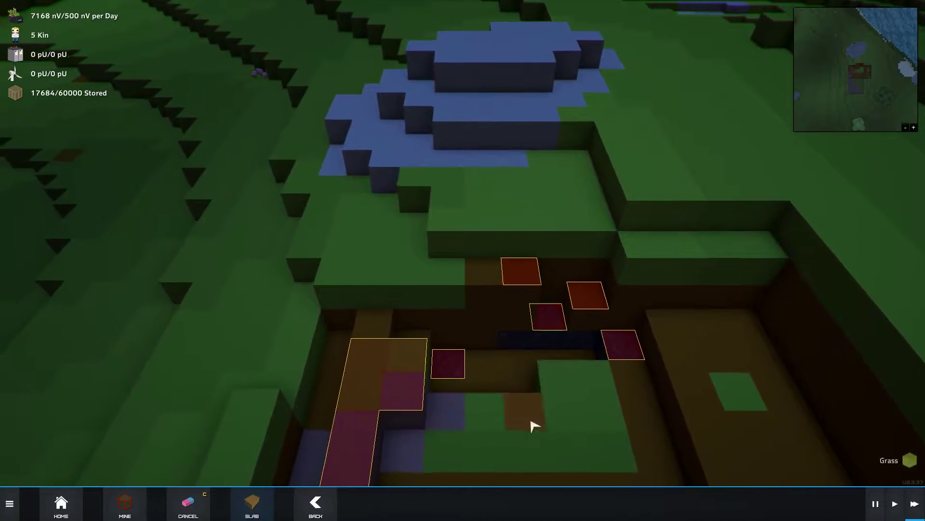
{"action": "scroll", "coordinate": [532, 425], "scroll_direction": "down", "scroll_amount": 5}
{"action": "scroll", "coordinate": [528, 413], "scroll_direction": "down", "scroll_amount": 3}
{"action": "left_click_drag", "start_coordinate": [528, 413], "coordinate": [523, 409]}
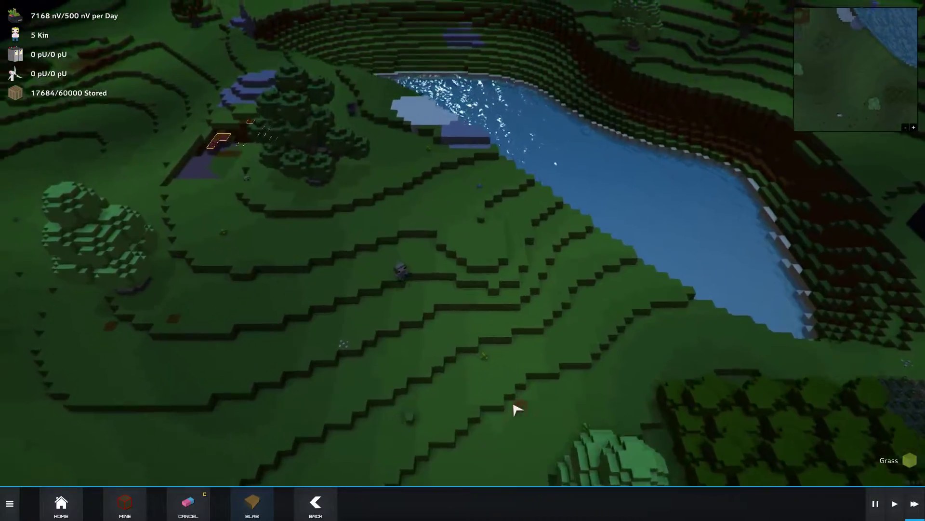
{"action": "scroll", "coordinate": [516, 410], "scroll_direction": "up", "scroll_amount": 3}
{"action": "scroll", "coordinate": [506, 405], "scroll_direction": "up", "scroll_amount": 3}
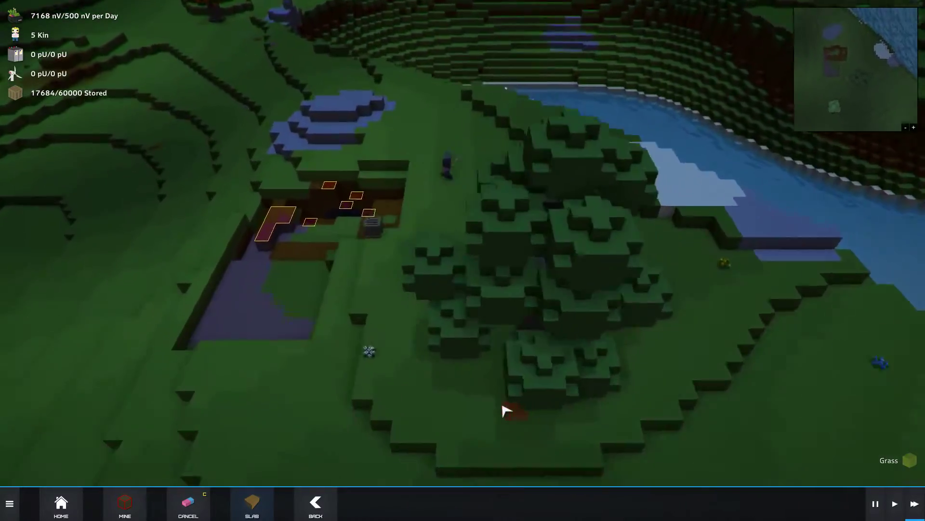
{"action": "scroll", "coordinate": [505, 411], "scroll_direction": "up", "scroll_amount": 3}
{"action": "scroll", "coordinate": [505, 411], "scroll_direction": "up", "scroll_amount": 2}
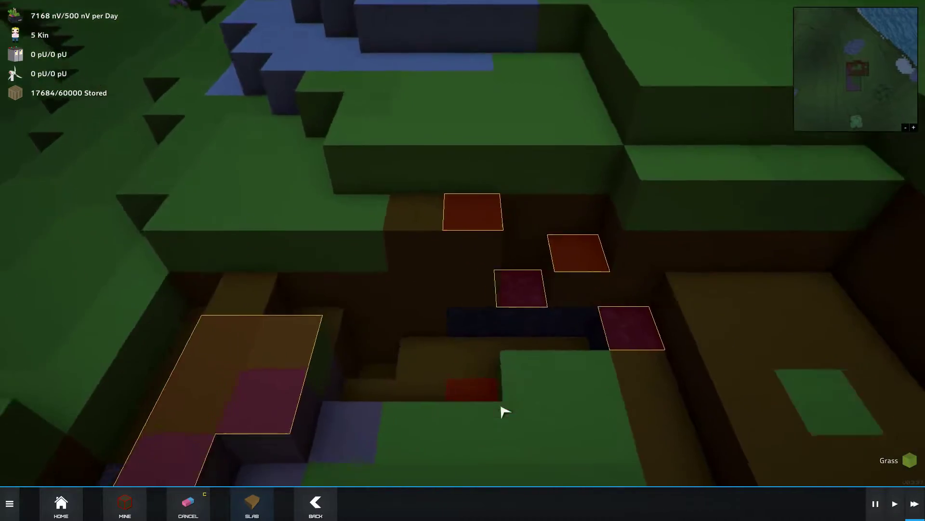
{"action": "mouse_move", "coordinate": [504, 412]}
{"action": "left_mouse_down"}
{"action": "mouse_move", "coordinate": [427, 412]}
{"action": "mouse_move", "coordinate": [870, 425]}
{"action": "left_mouse_up"}
{"action": "scroll", "coordinate": [870, 424], "scroll_direction": "down", "scroll_amount": 3}
{"action": "scroll", "coordinate": [716, 427], "scroll_direction": "down", "scroll_amount": 3}
{"action": "scroll", "coordinate": [712, 433], "scroll_direction": "down", "scroll_amount": 2}
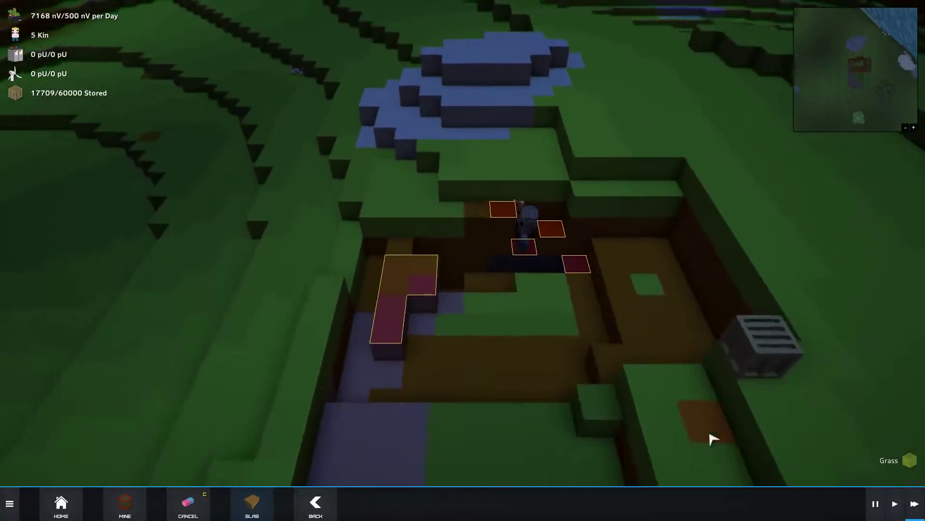
{"action": "scroll", "coordinate": [712, 439], "scroll_direction": "down", "scroll_amount": 2}
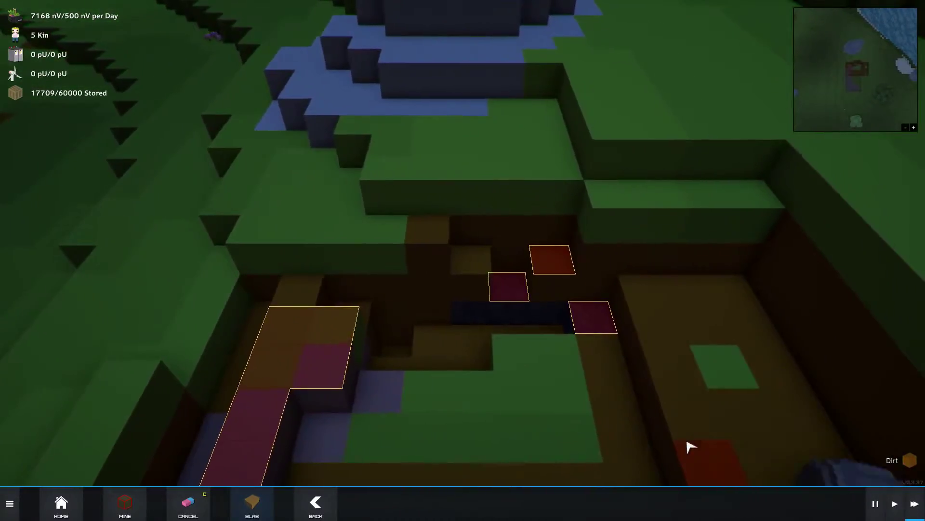
{"action": "scroll", "coordinate": [689, 447], "scroll_direction": "down", "scroll_amount": 2}
{"action": "scroll", "coordinate": [688, 447], "scroll_direction": "up", "scroll_amount": 1}
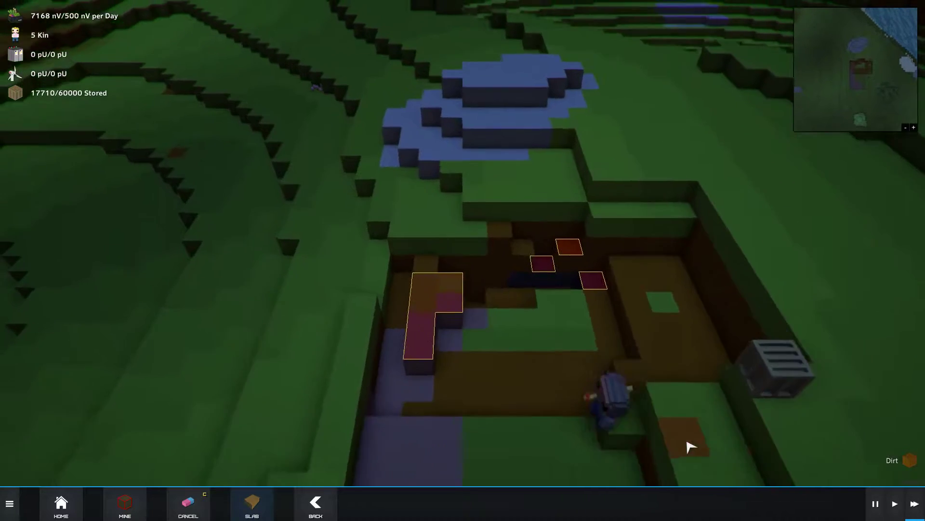
{"action": "scroll", "coordinate": [689, 447], "scroll_direction": "up", "scroll_amount": 2}
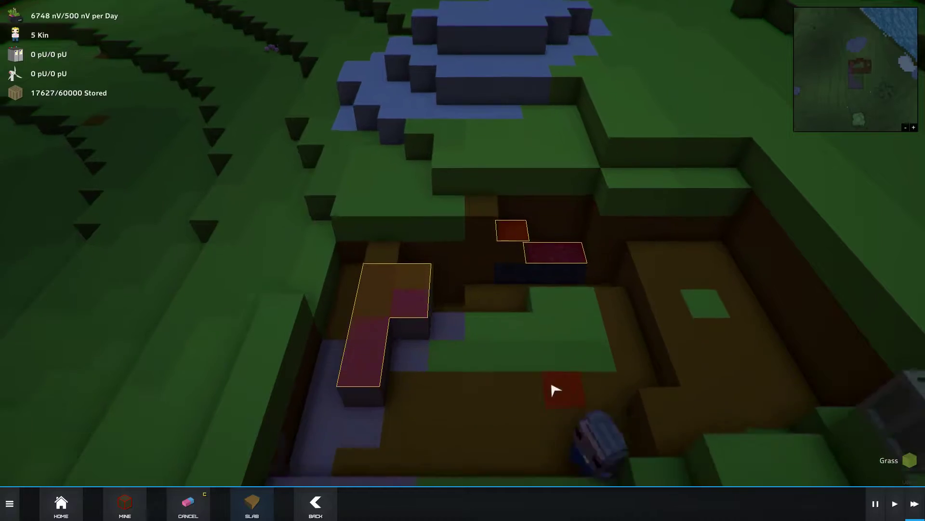
{"action": "scroll", "coordinate": [556, 383], "scroll_direction": "down", "scroll_amount": 3}
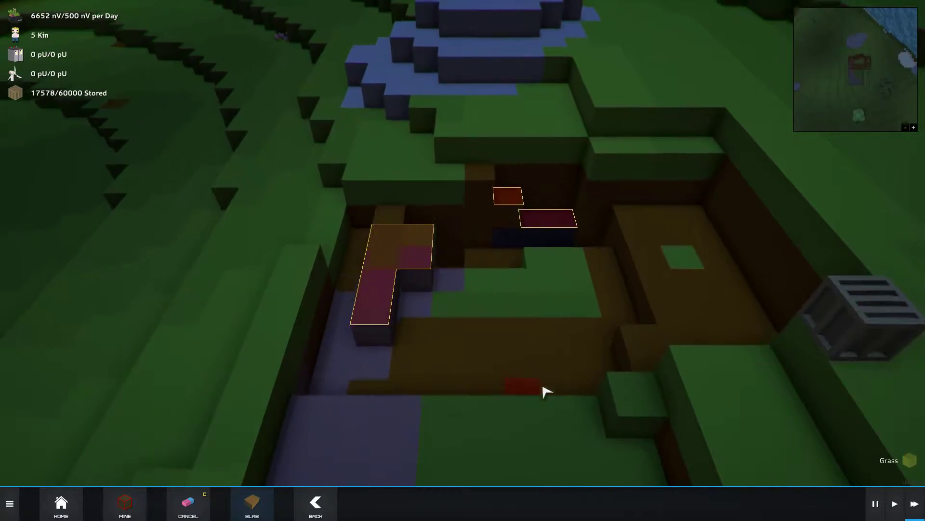
{"action": "scroll", "coordinate": [552, 390], "scroll_direction": "down", "scroll_amount": 5}
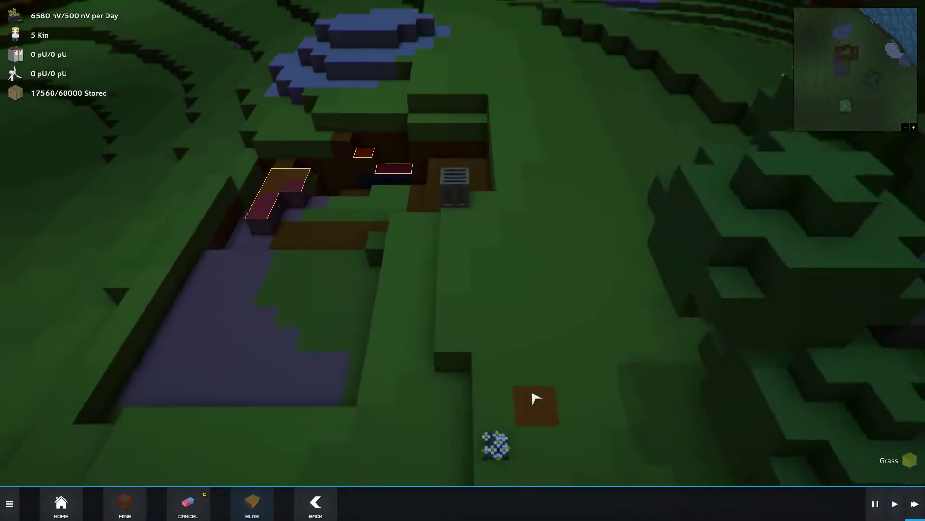
{"action": "scroll", "coordinate": [536, 399], "scroll_direction": "down", "scroll_amount": 4}
{"action": "scroll", "coordinate": [527, 401], "scroll_direction": "down", "scroll_amount": 3}
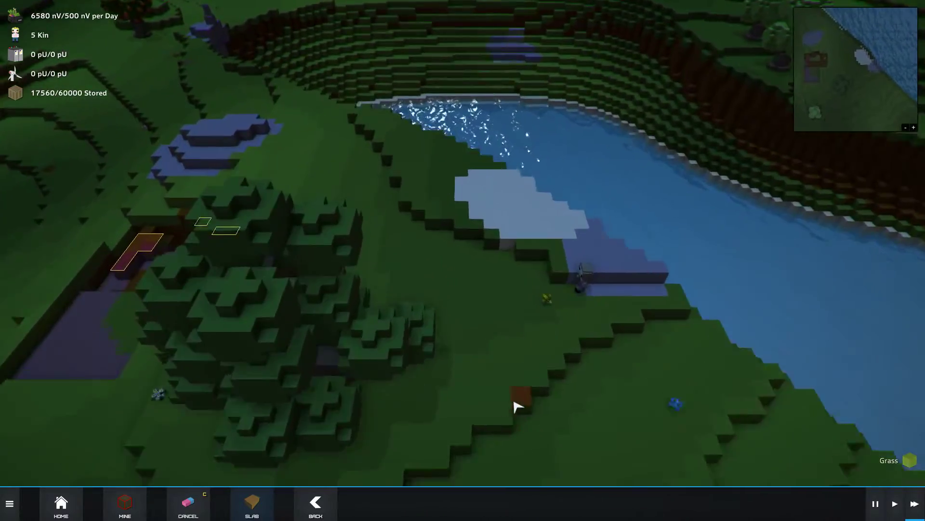
{"action": "left_click_drag", "start_coordinate": [517, 407], "coordinate": [548, 401]}
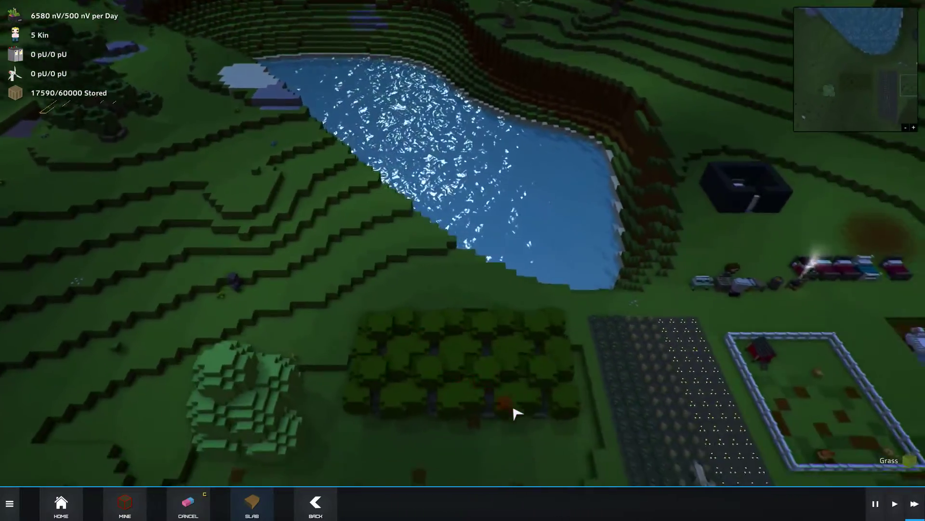
Step: Inspect a farm crop, then drag a harvest selection over the crop field
{"action": "key", "text": "Escape"}
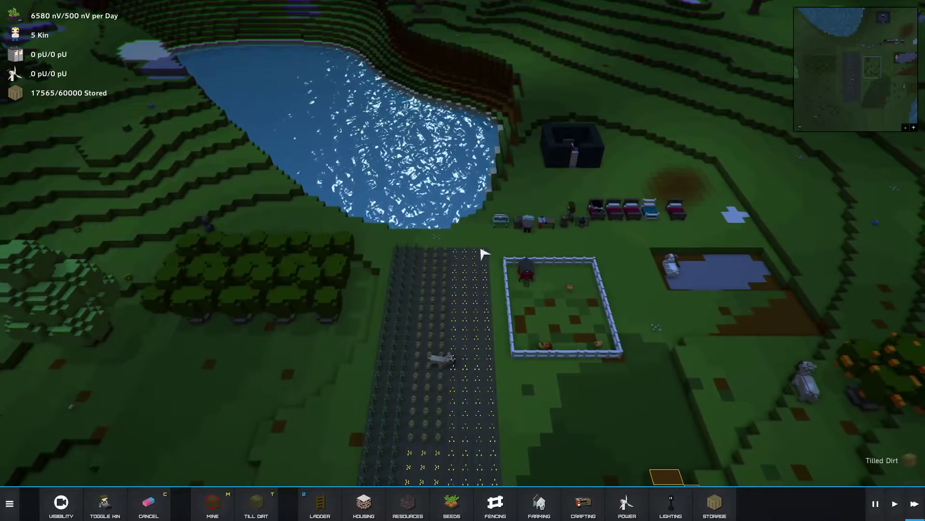
{"action": "left_click", "coordinate": [410, 457]}
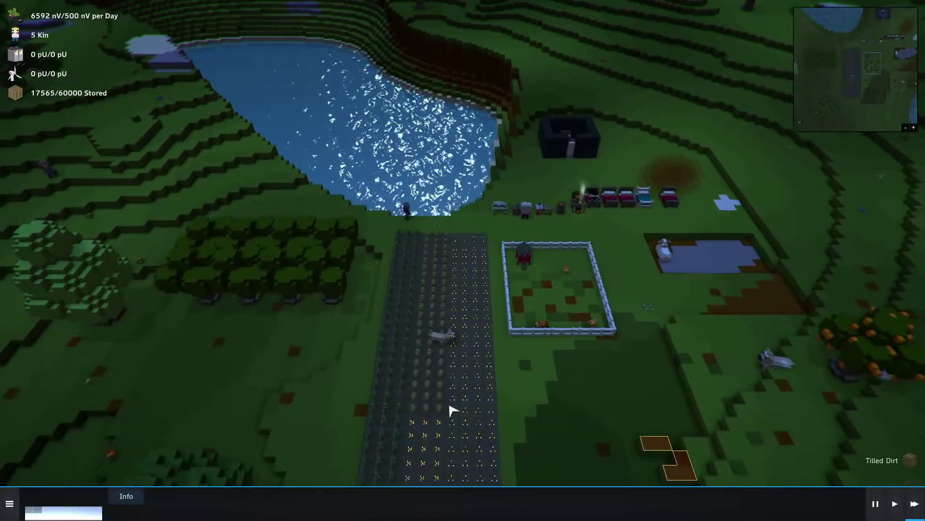
{"action": "scroll", "coordinate": [441, 328], "scroll_direction": "up", "scroll_amount": 2}
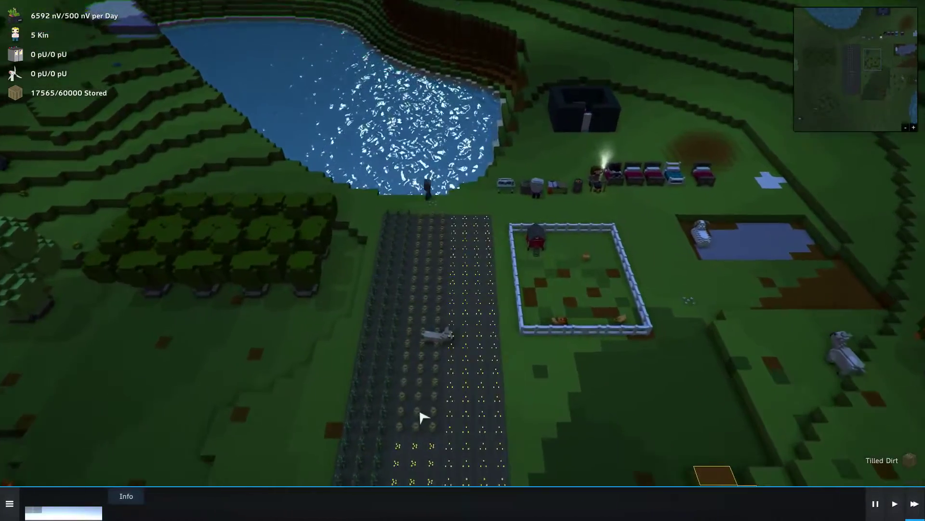
{"action": "scroll", "coordinate": [433, 405], "scroll_direction": "up", "scroll_amount": 2}
{"action": "key", "text": "Escape"}
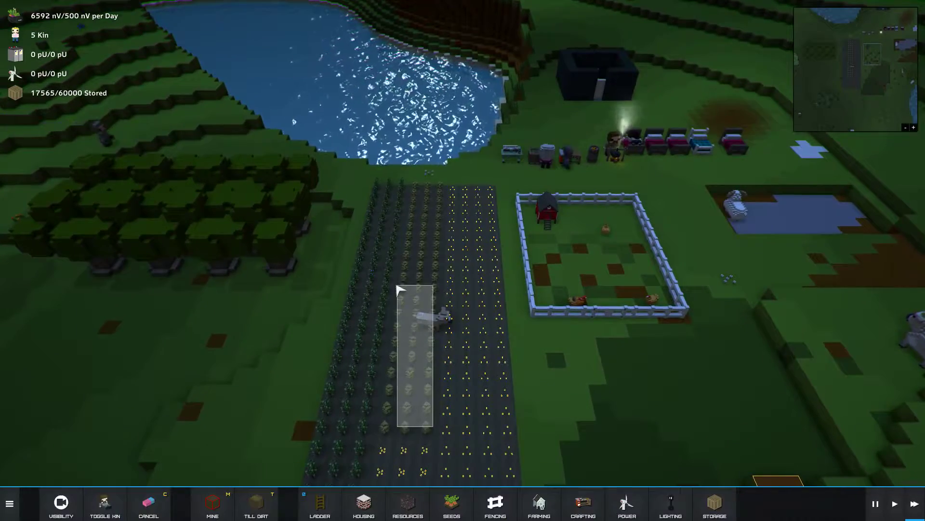
{"action": "left_click_drag", "start_coordinate": [408, 173], "coordinate": [330, 454]}
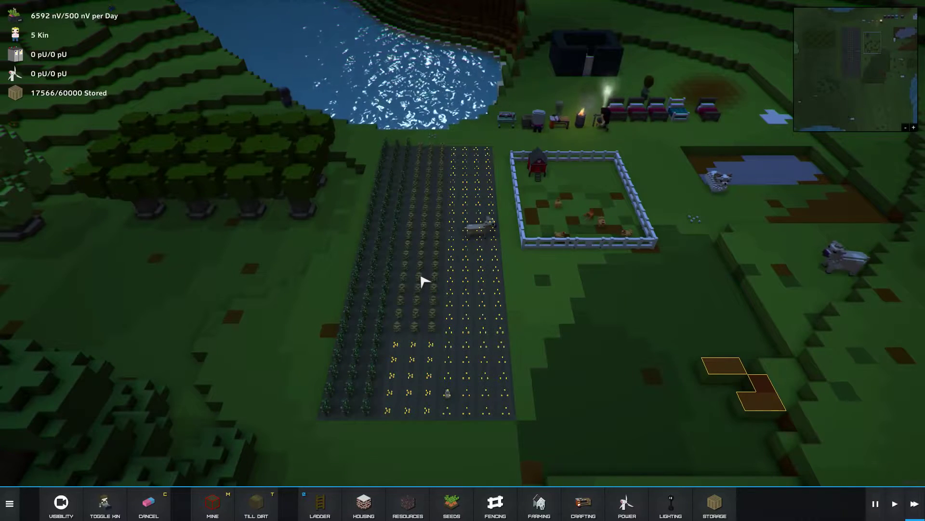
{"action": "left_click_drag", "start_coordinate": [258, 453], "coordinate": [472, 149]}
{"action": "left_click_drag", "start_coordinate": [488, 110], "coordinate": [489, 109]}
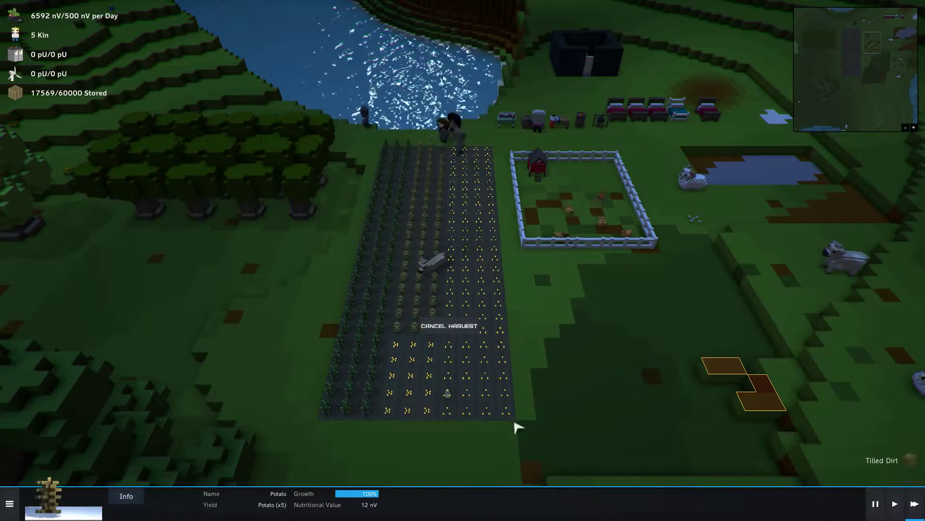
Step: Look over the quarry mining zones, then swing the view back around the farm field
{"action": "key", "text": "w"}
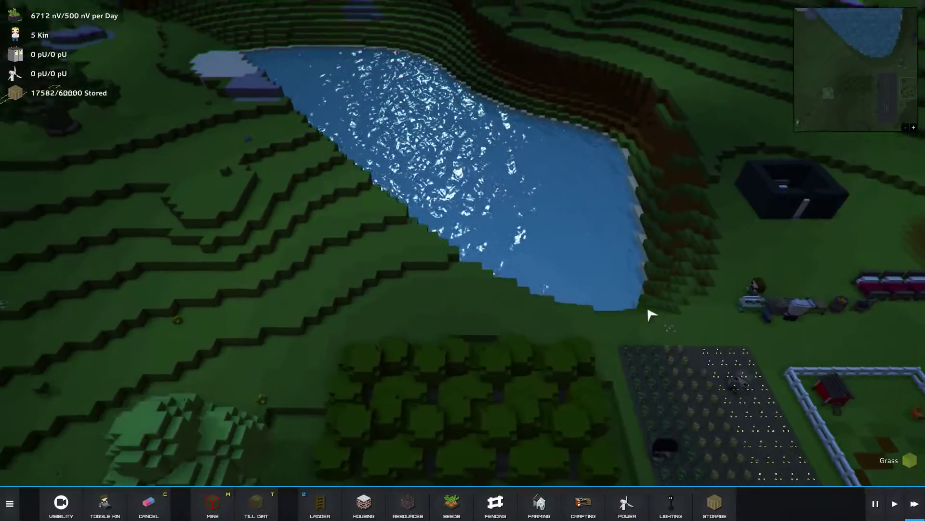
{"action": "key", "text": "w"}
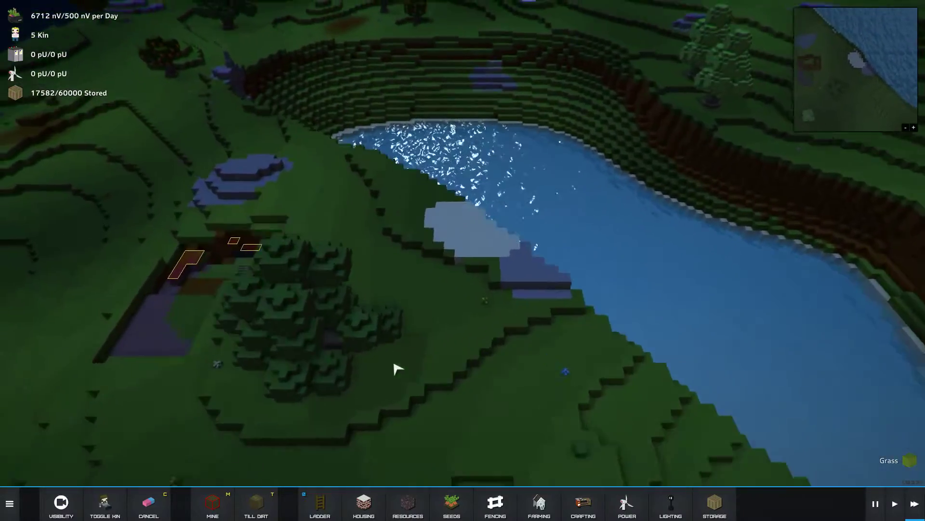
{"action": "scroll", "coordinate": [396, 369], "scroll_direction": "down", "scroll_amount": 4}
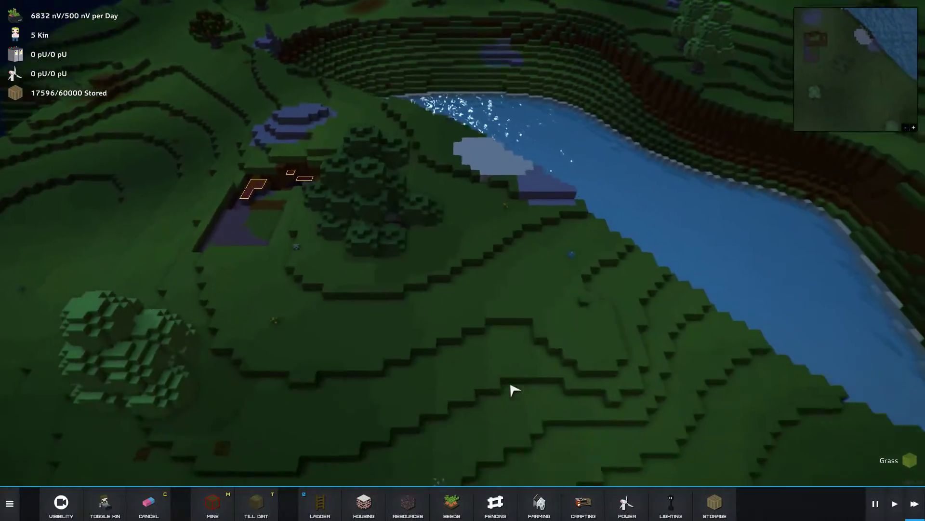
{"action": "key", "text": "q"}
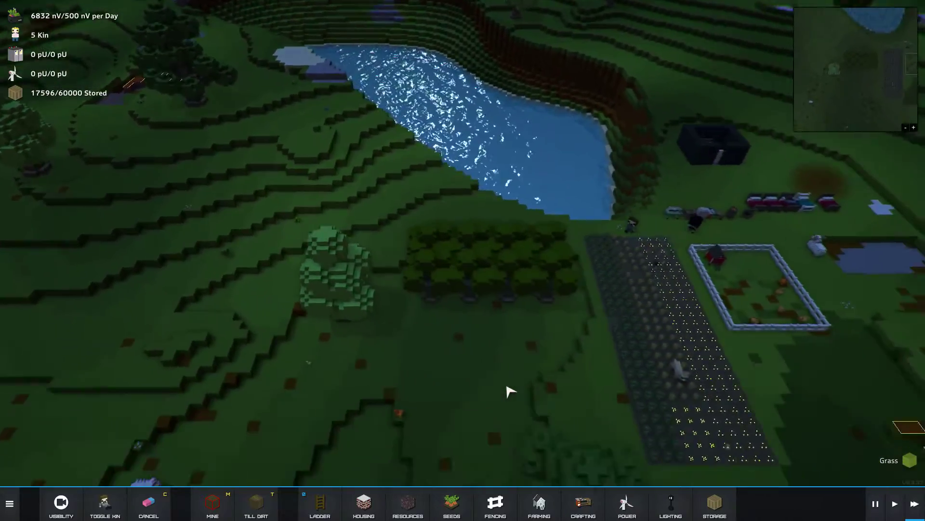
{"action": "scroll", "coordinate": [509, 391], "scroll_direction": "up", "scroll_amount": 4}
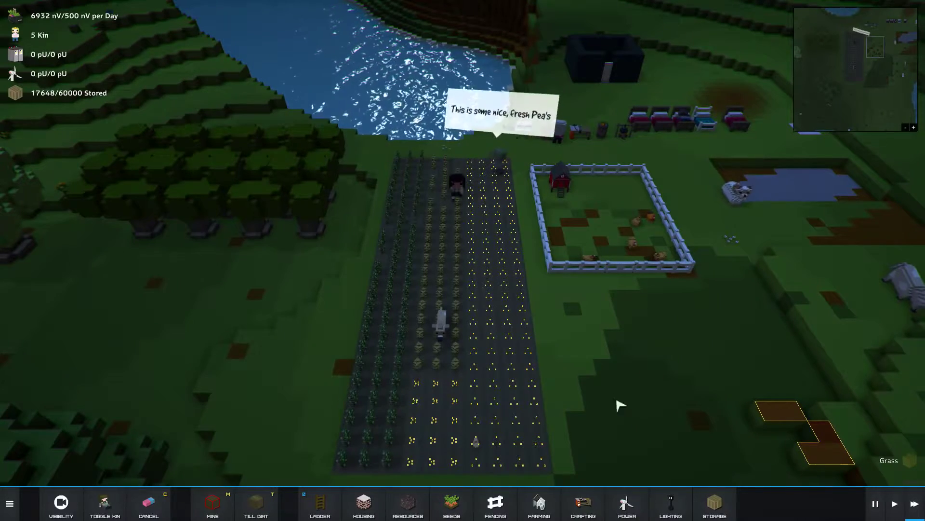
{"action": "key", "text": "d"}
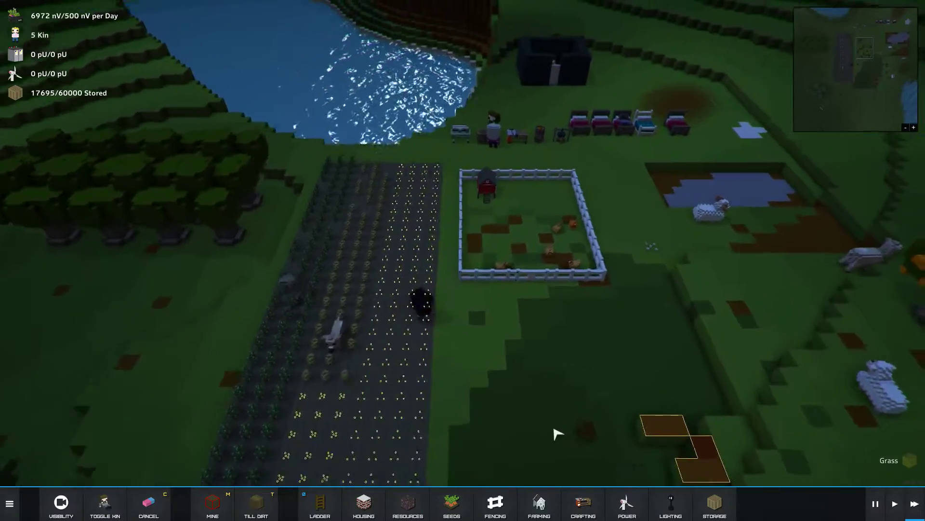
{"action": "scroll", "coordinate": [561, 431], "scroll_direction": "up", "scroll_amount": 3}
{"action": "mouse_move", "coordinate": [510, 186]}
{"action": "left_mouse_down"}
{"action": "mouse_move", "coordinate": [483, 343]}
{"action": "mouse_move", "coordinate": [443, 364]}
{"action": "mouse_move", "coordinate": [356, 356]}
{"action": "mouse_move", "coordinate": [370, 370]}
{"action": "left_mouse_up"}
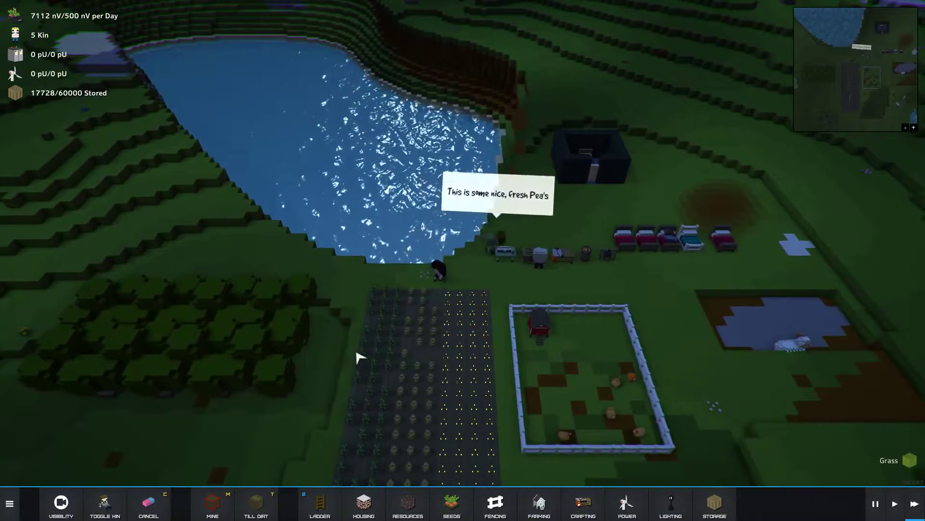
Step: Check the pea plants' growth, then move to the chicken pen and open a young chick's stats
{"action": "left_click", "coordinate": [366, 357]}
{"action": "key", "text": "Escape"}
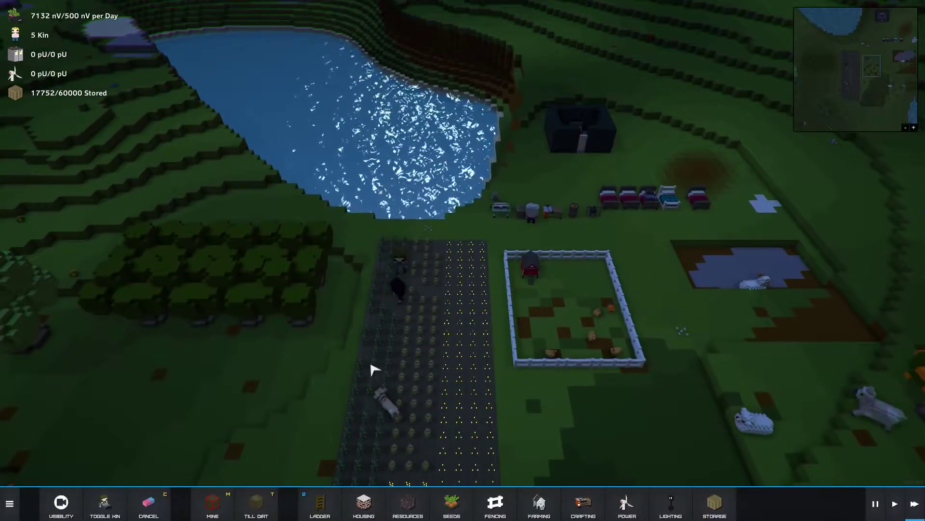
{"action": "left_click", "coordinate": [360, 388]}
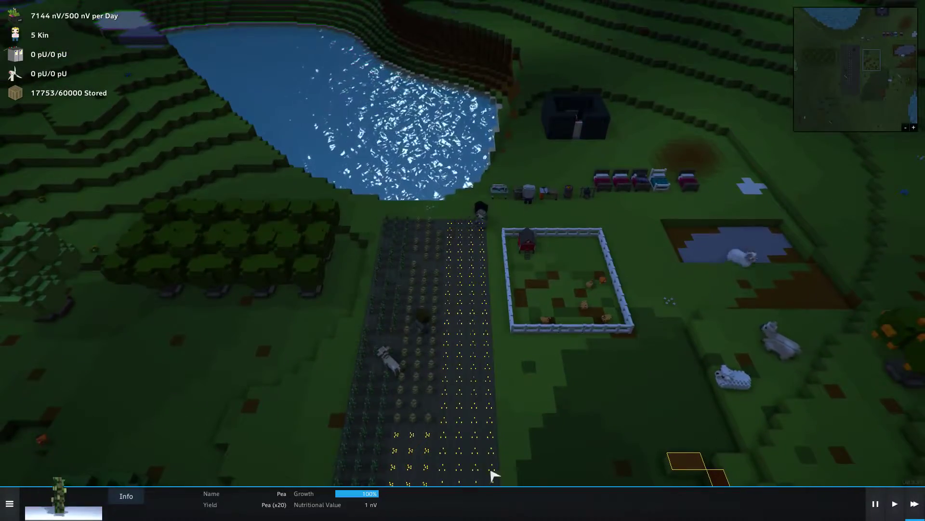
{"action": "left_click_drag", "start_coordinate": [498, 474], "coordinate": [389, 412]}
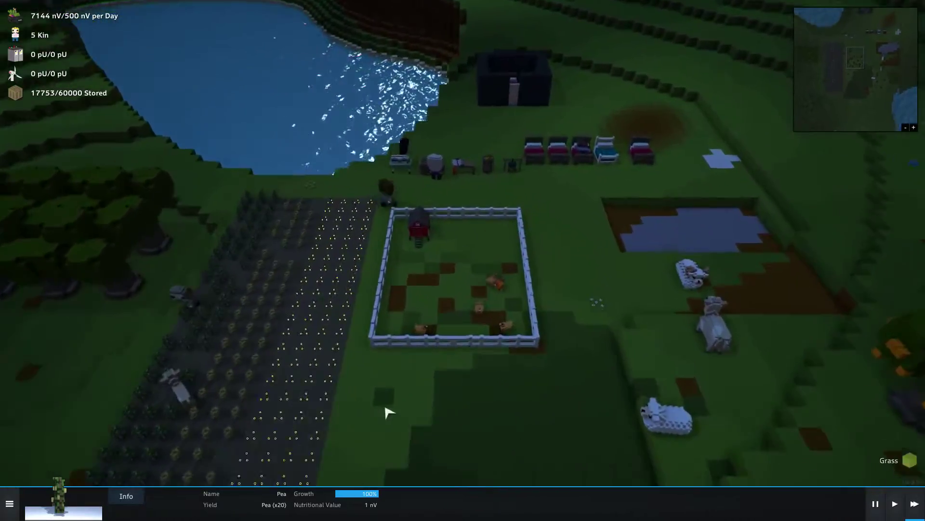
{"action": "scroll", "coordinate": [389, 412], "scroll_direction": "up", "scroll_amount": 3}
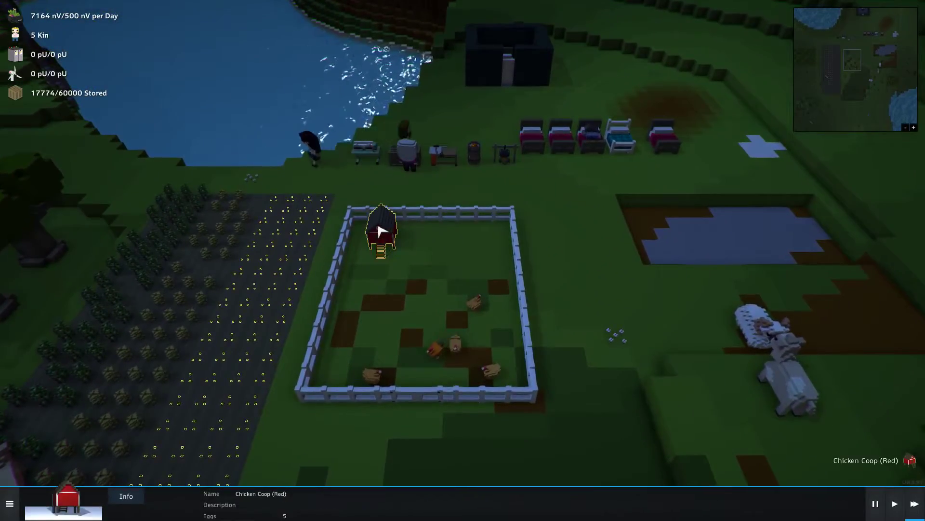
{"action": "scroll", "coordinate": [405, 325], "scroll_direction": "down", "scroll_amount": 3}
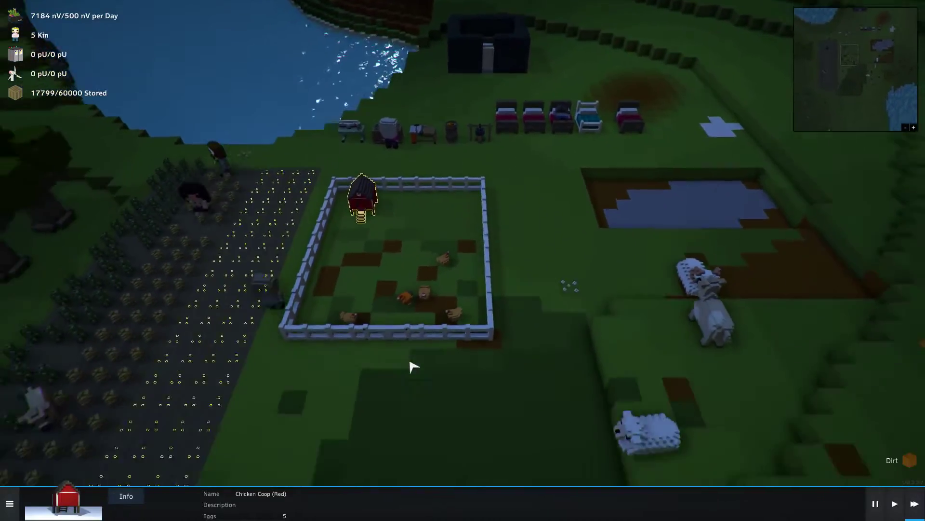
{"action": "left_click_drag", "start_coordinate": [410, 366], "coordinate": [369, 283]}
{"action": "scroll", "coordinate": [410, 367], "scroll_direction": "down", "scroll_amount": 3}
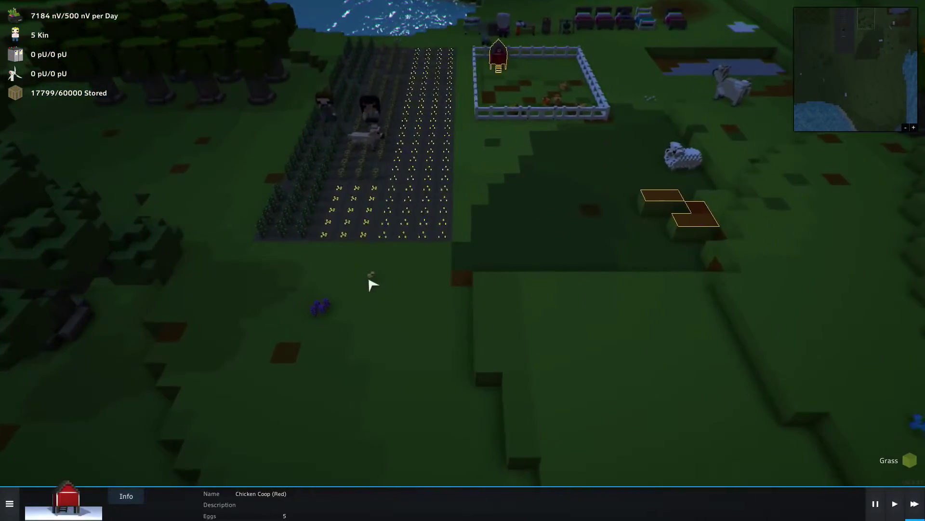
{"action": "left_click", "coordinate": [369, 283]}
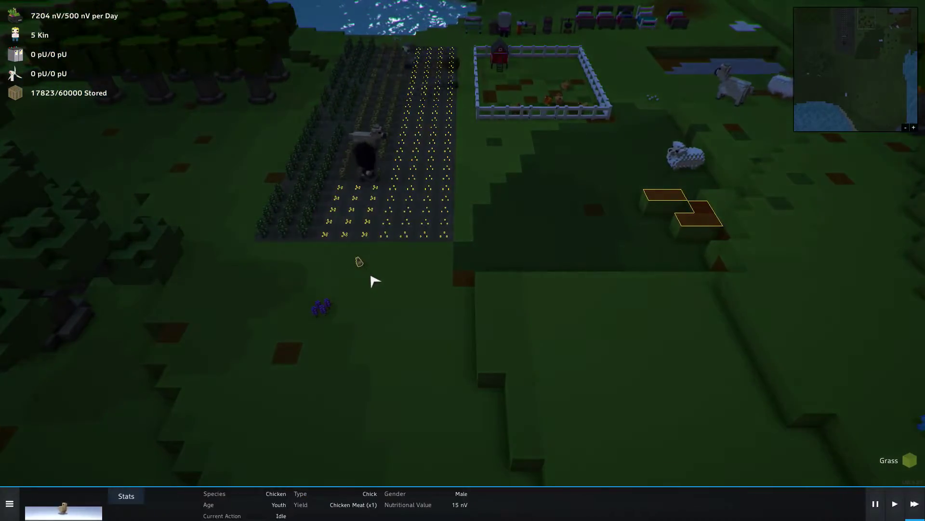
{"action": "scroll", "coordinate": [369, 284], "scroll_direction": "down", "scroll_amount": 3}
{"action": "scroll", "coordinate": [372, 285], "scroll_direction": "down", "scroll_amount": 3}
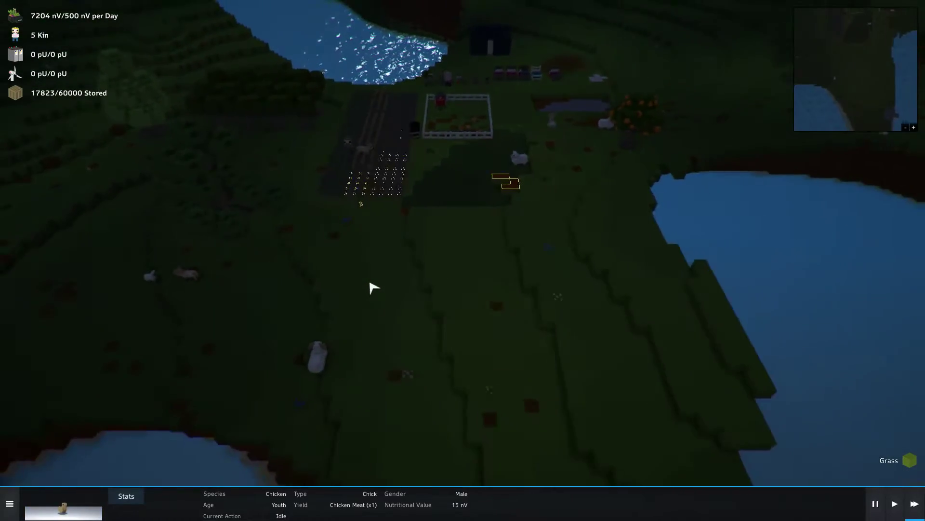
{"action": "scroll", "coordinate": [368, 292], "scroll_direction": "up", "scroll_amount": 3}
{"action": "scroll", "coordinate": [367, 292], "scroll_direction": "up", "scroll_amount": 3}
{"action": "scroll", "coordinate": [368, 292], "scroll_direction": "up", "scroll_amount": 2}
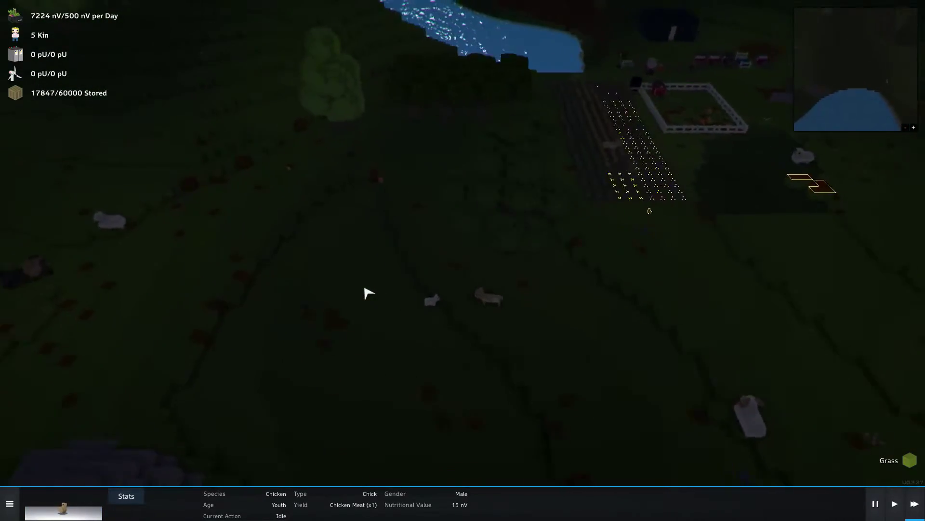
Step: Fly the camera over the grassland and river toward the distant sea and wooded slope
{"action": "key", "text": "a"}
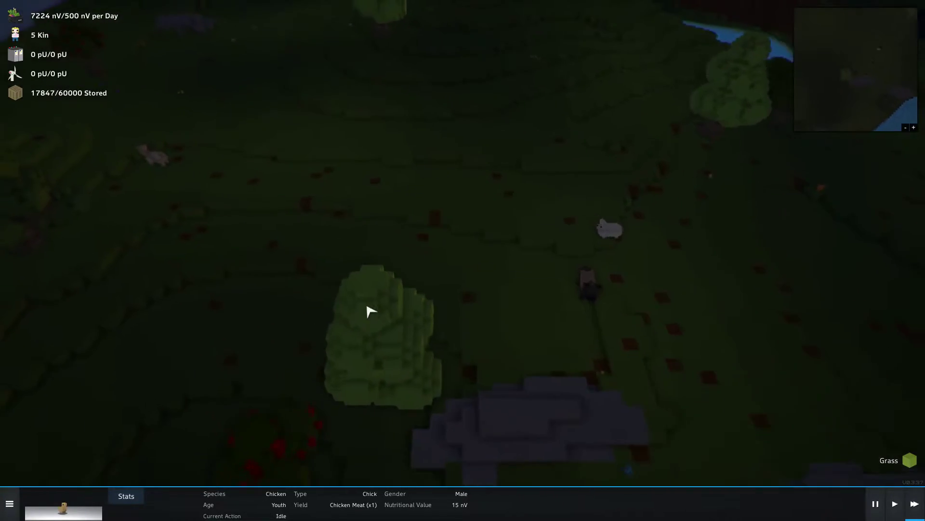
{"action": "key", "text": "a"}
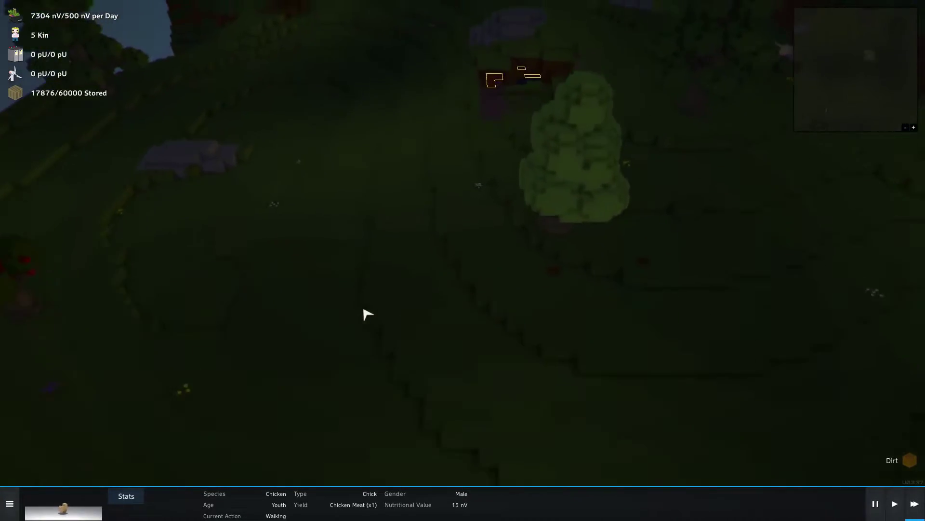
{"action": "key", "text": "w"}
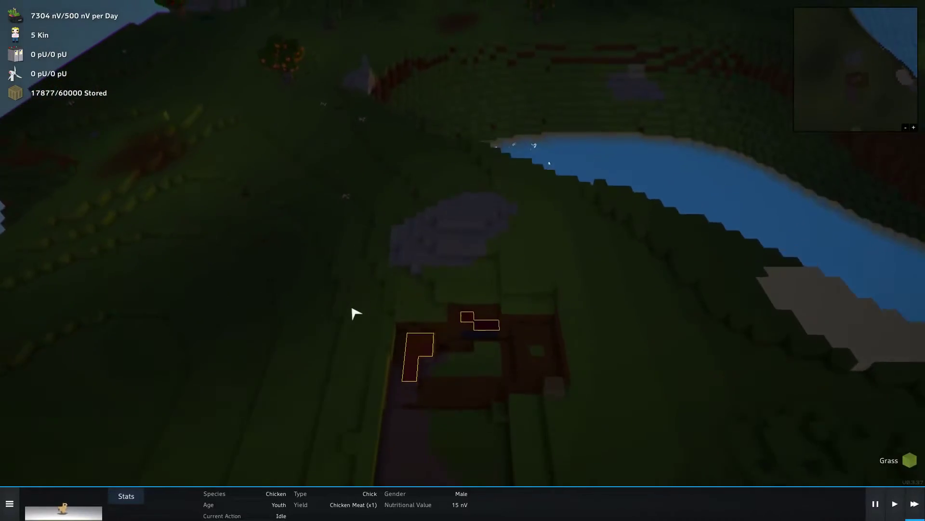
{"action": "key", "text": "q"}
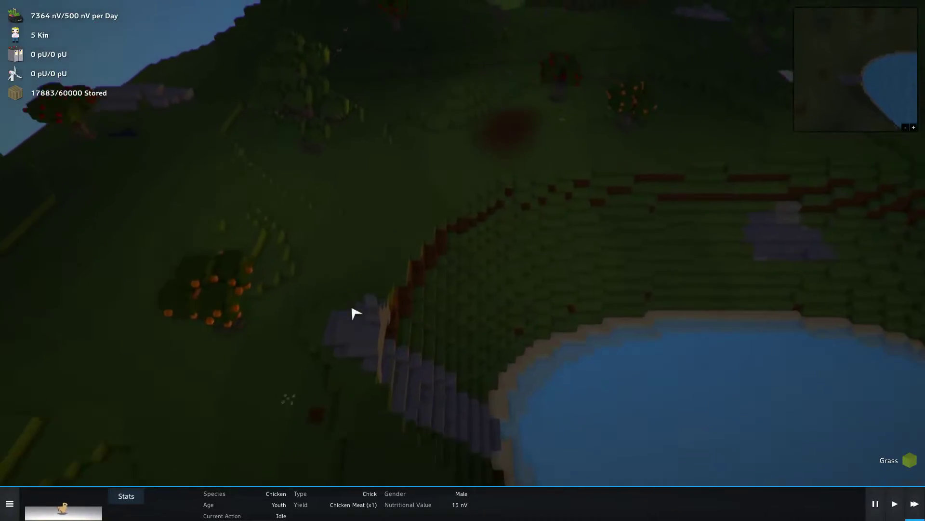
{"action": "key", "text": "w"}
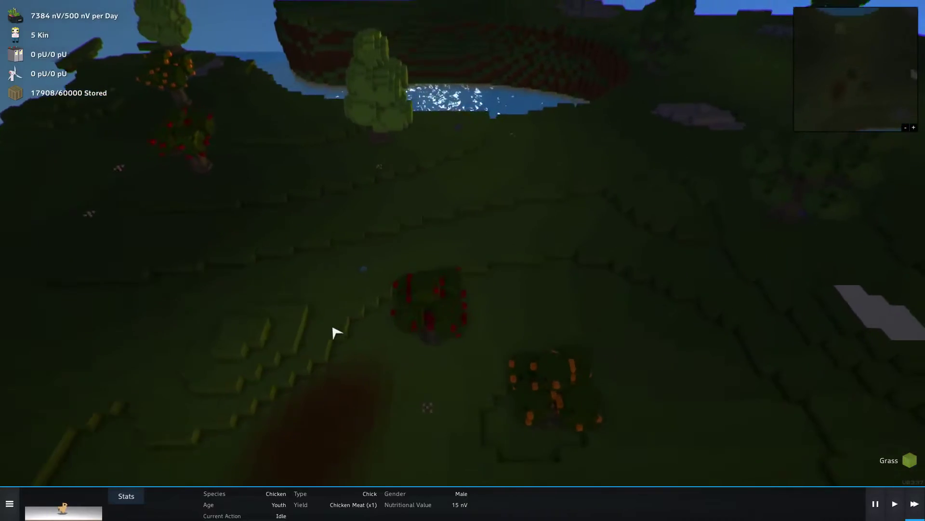
{"action": "key", "text": "e"}
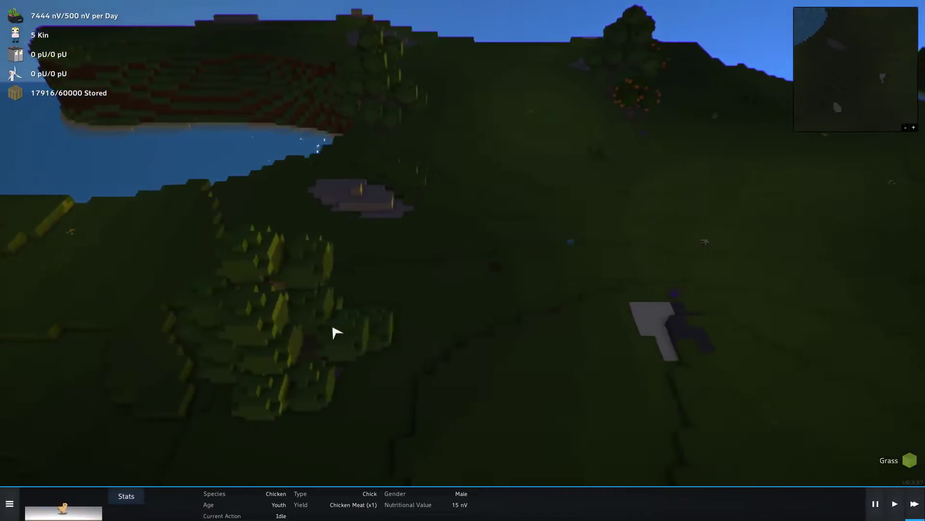
{"action": "key", "text": "e"}
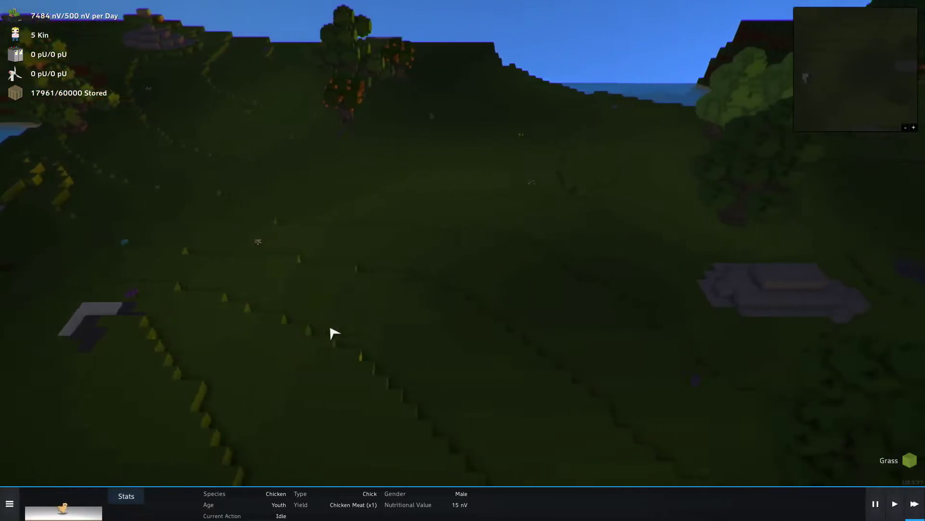
Step: Pan across the rocky hillside and lake, then fly over the ponds and trees
{"action": "key", "text": "d"}
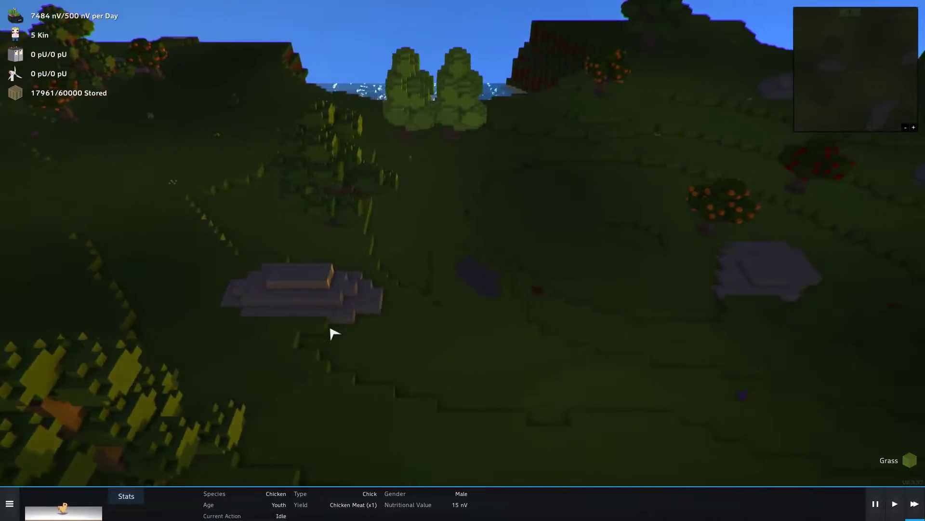
{"action": "key", "text": "d"}
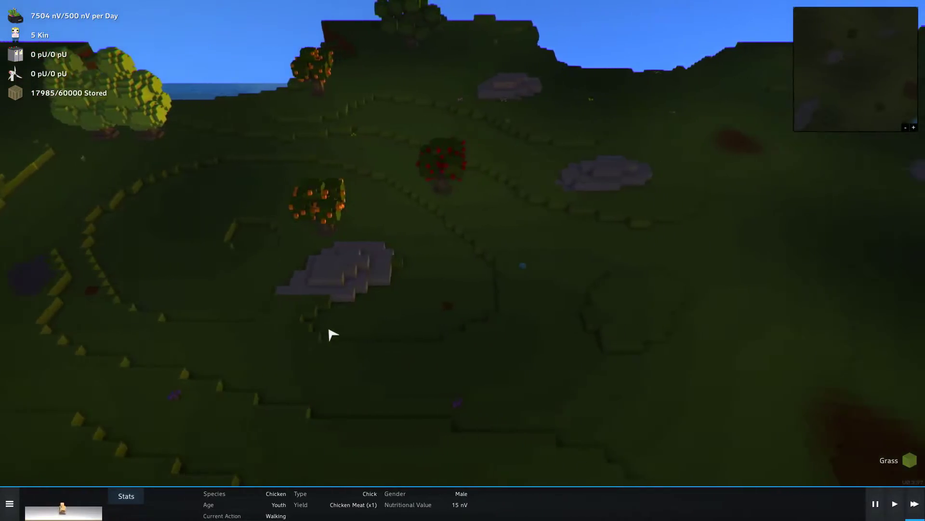
{"action": "key", "text": "d"}
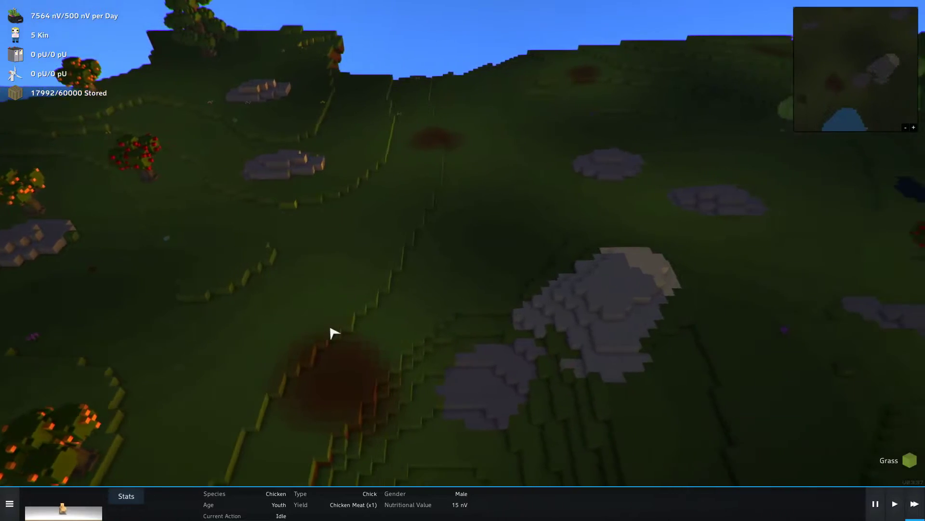
{"action": "key", "text": "d"}
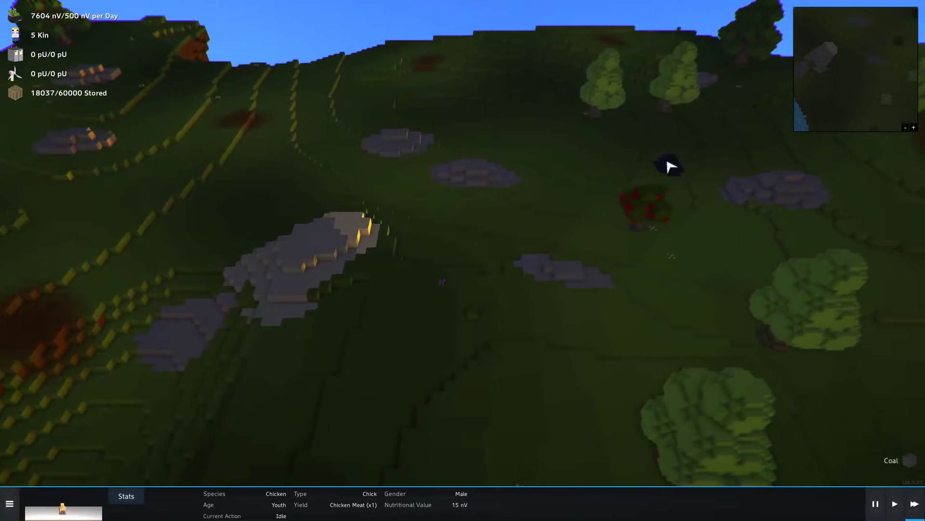
{"action": "key", "text": "d"}
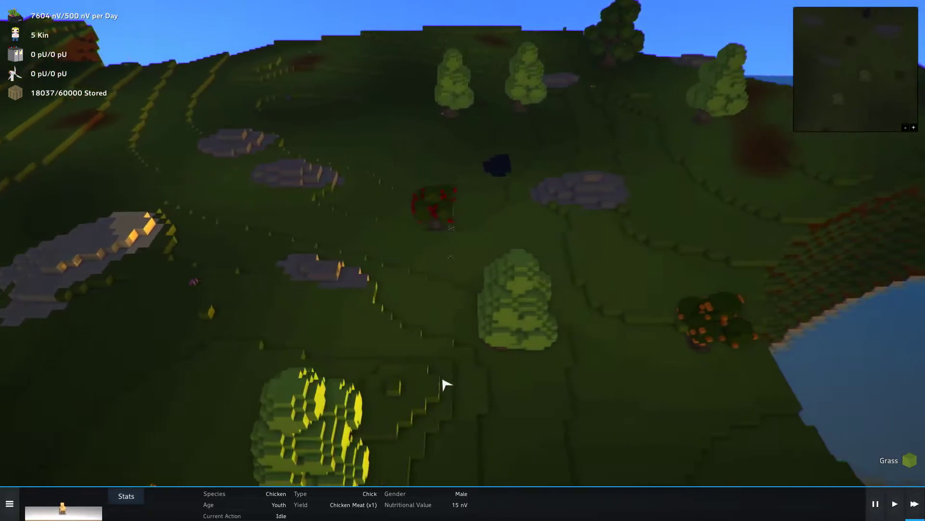
{"action": "key", "text": "d"}
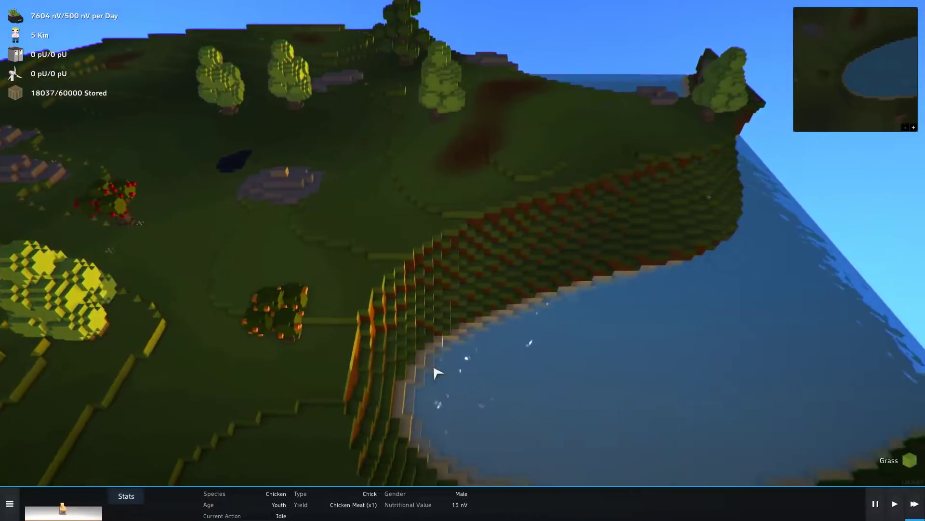
{"action": "key", "text": "d"}
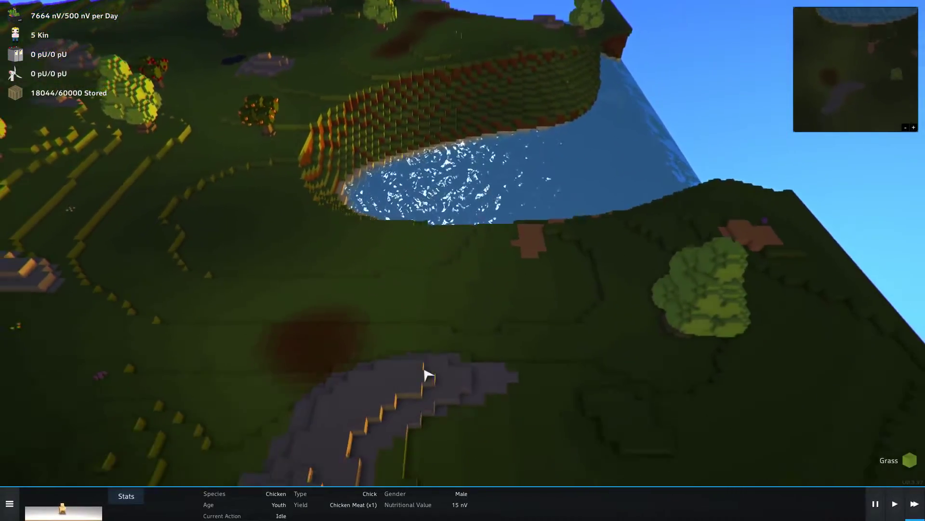
{"action": "key", "text": "s"}
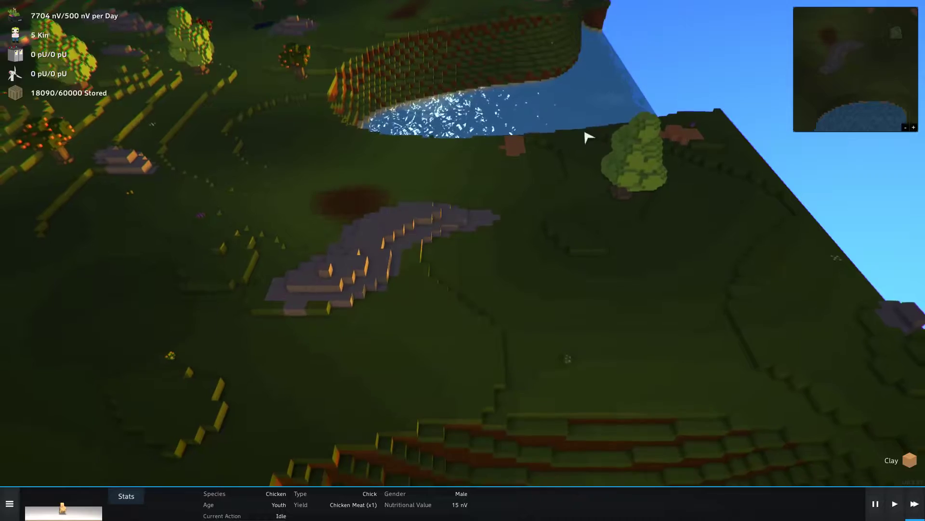
{"action": "key", "text": "s"}
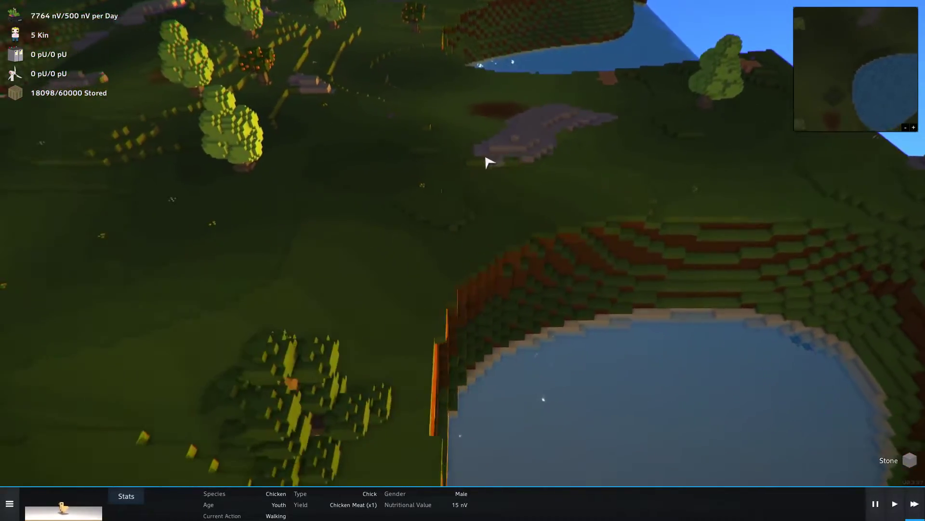
{"action": "key", "text": "s"}
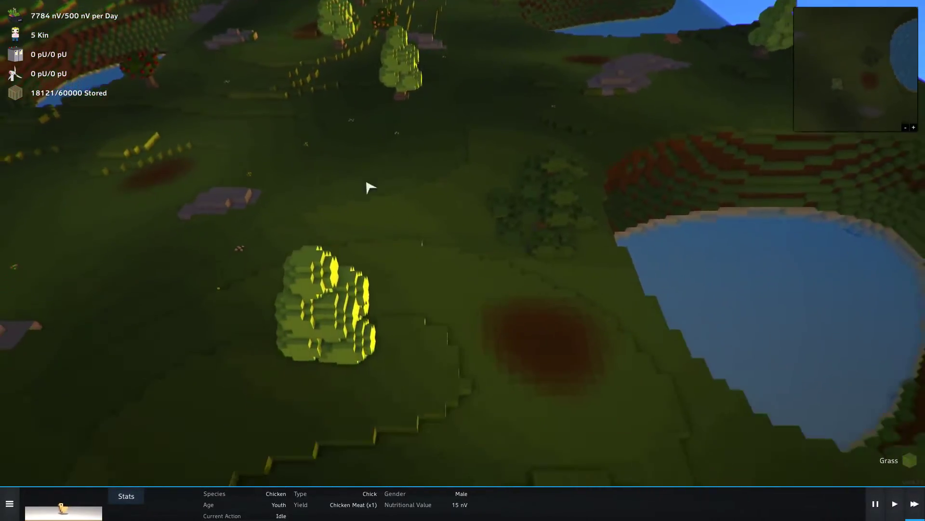
{"action": "mouse_move", "coordinate": [355, 264]}
{"action": "left_mouse_down"}
{"action": "mouse_move", "coordinate": [536, 161]}
{"action": "mouse_move", "coordinate": [590, 269]}
{"action": "left_mouse_up"}
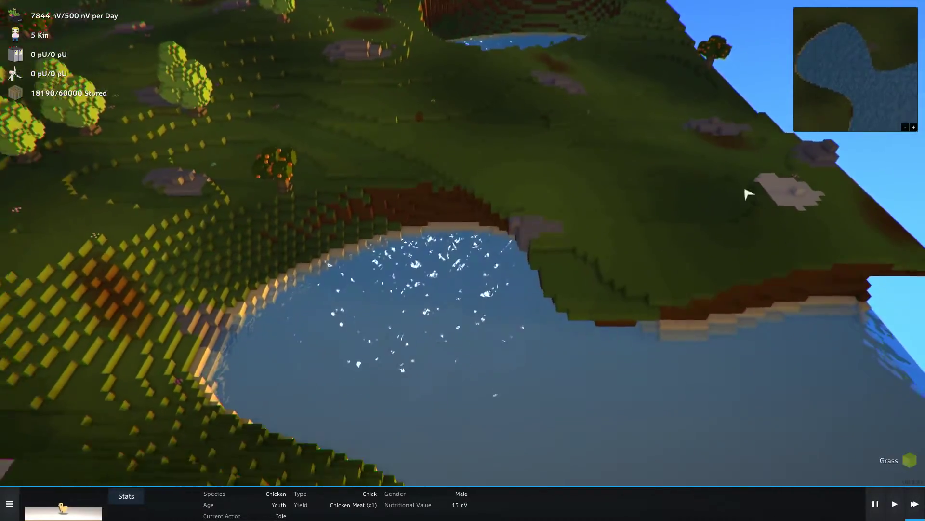
{"action": "key", "text": "w"}
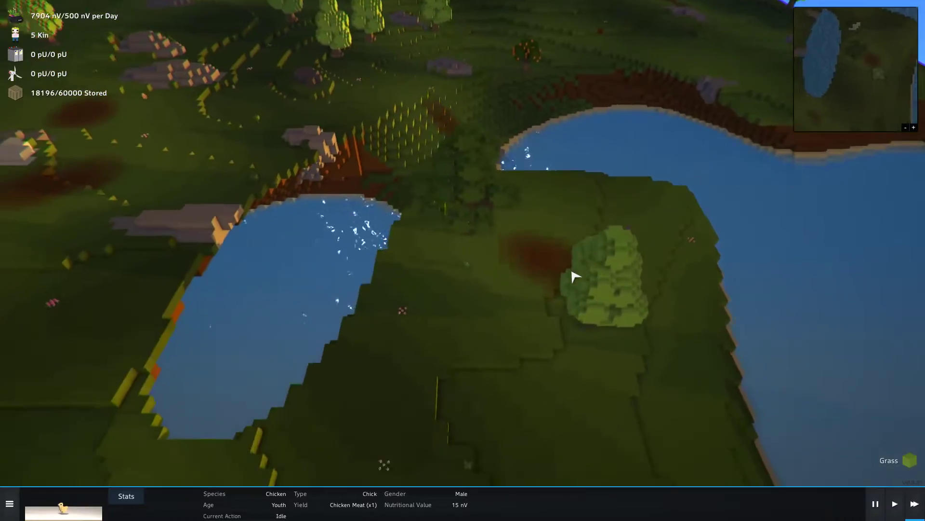
{"action": "key", "text": "w"}
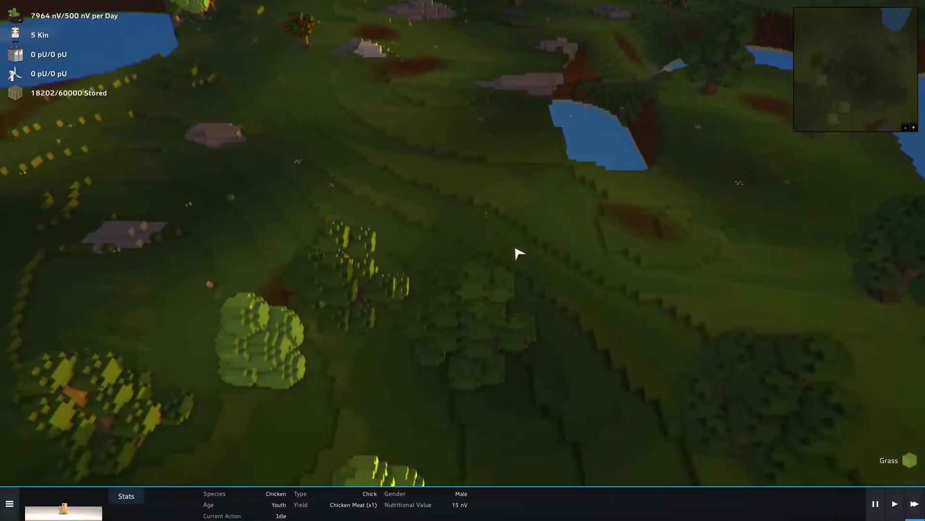
{"action": "key", "text": "w"}
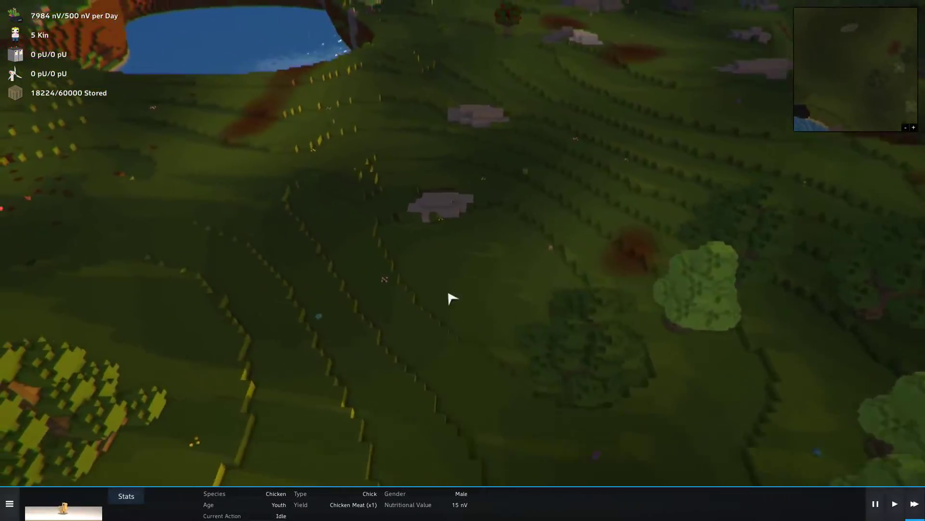
{"action": "scroll", "coordinate": [448, 299], "scroll_direction": "down", "scroll_amount": 5}
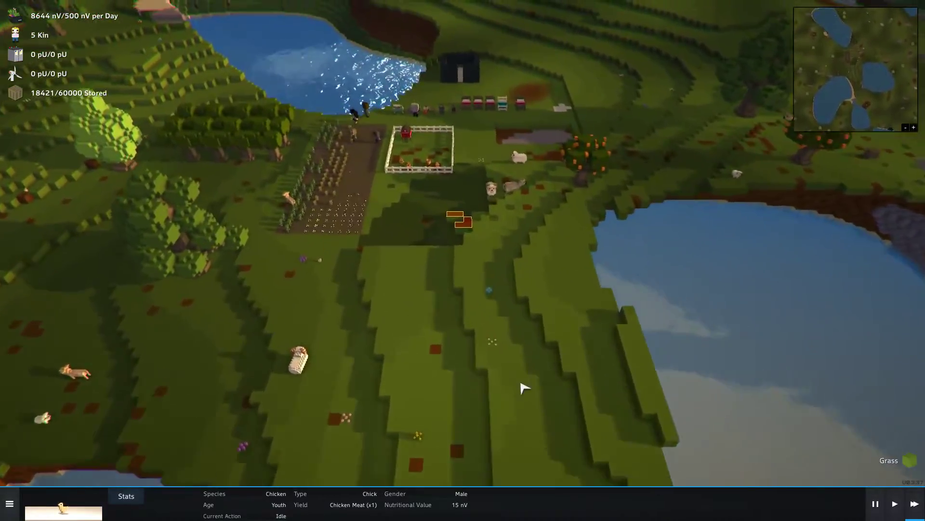
Step: Pan the camera to centre the lakeside workstations, beds and farm field
{"action": "key", "text": "a"}
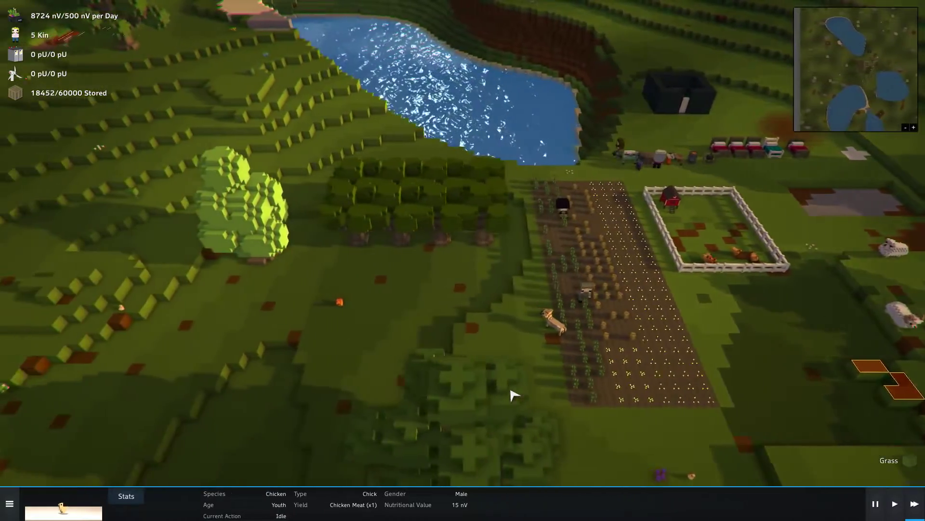
{"action": "key", "text": "a"}
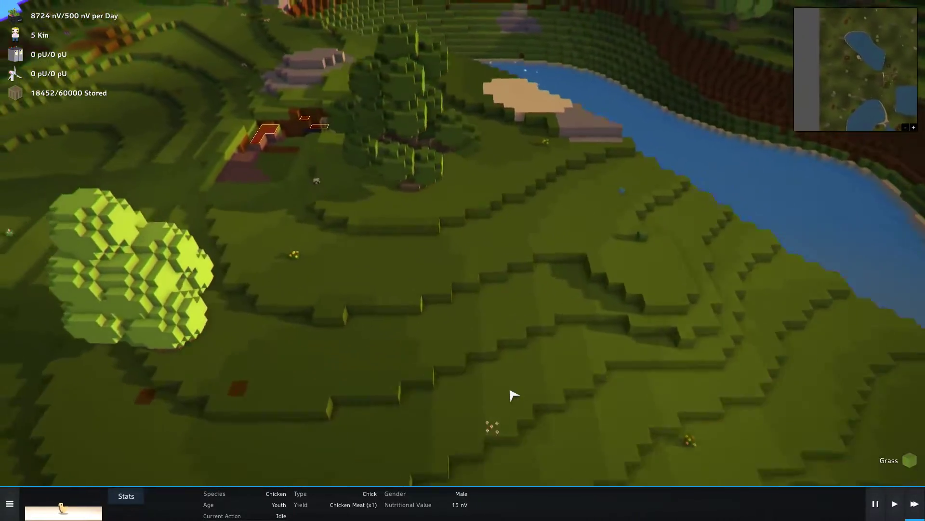
{"action": "key", "text": "d"}
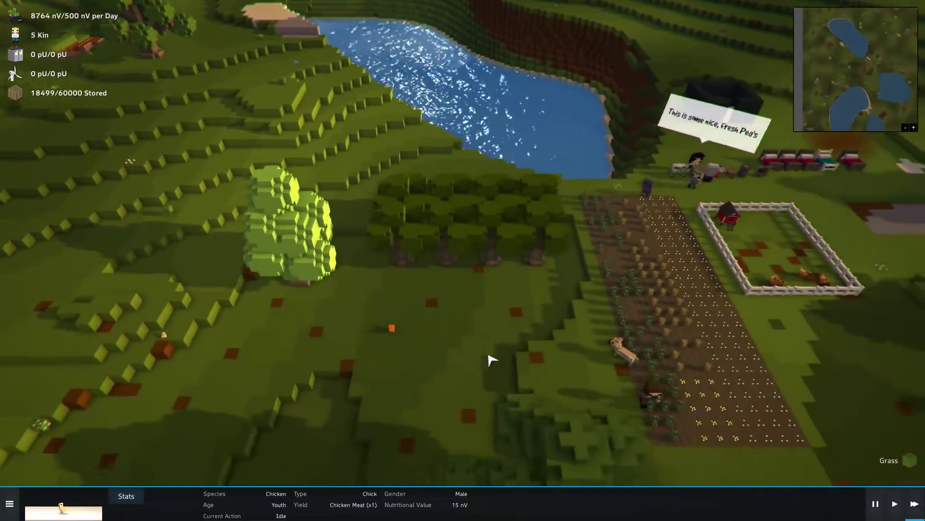
{"action": "key", "text": "w"}
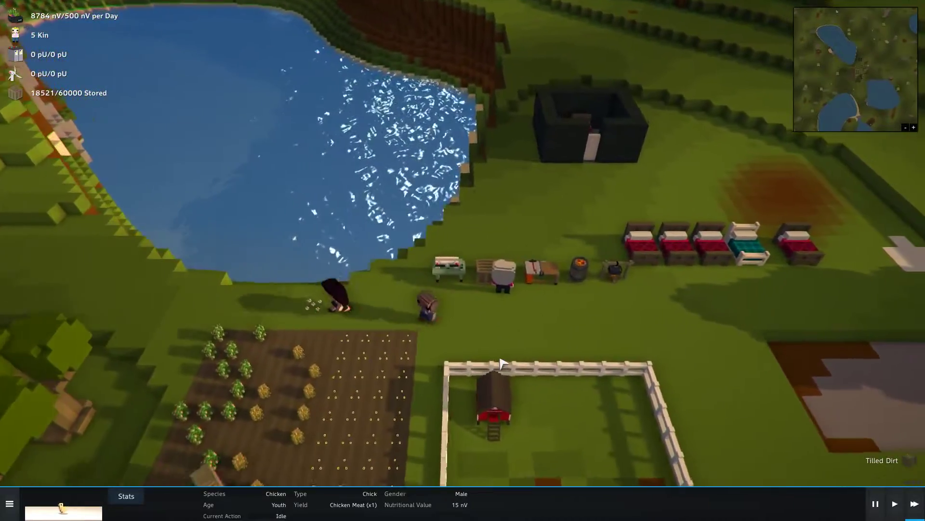
{"action": "key", "text": "d"}
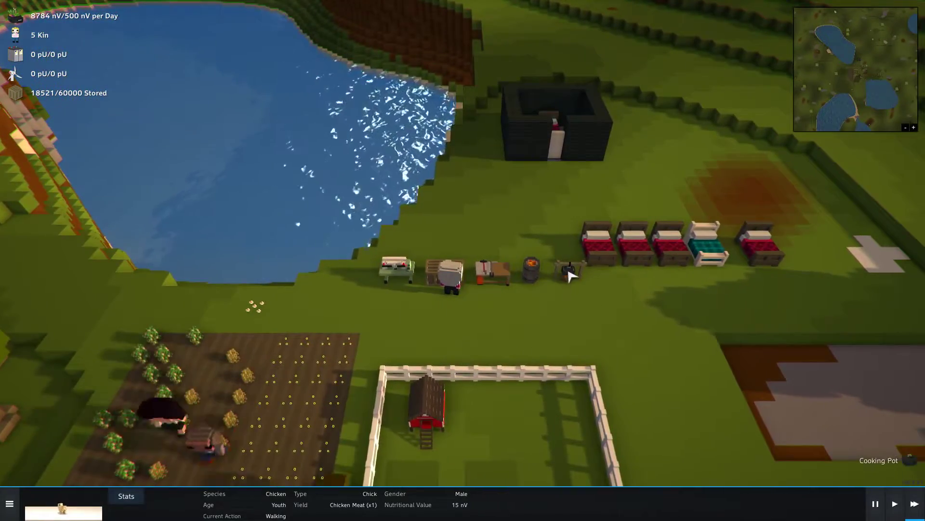
Step: Browse the Cooking Pot's Meat and Meals recipes and its job queue, then leave it
{"action": "left_click", "coordinate": [570, 274]}
{"action": "left_click", "coordinate": [345, 506]}
{"action": "key", "text": "w"}
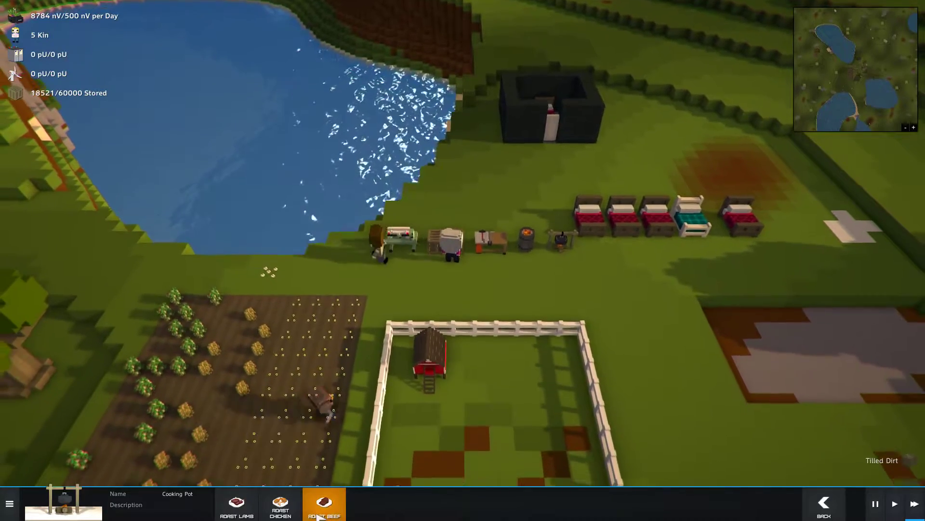
{"action": "left_click", "coordinate": [825, 504]}
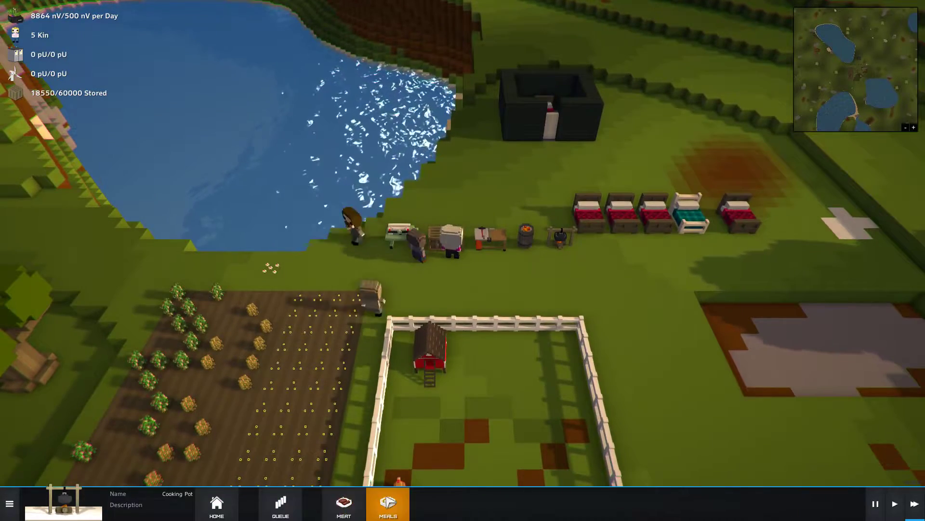
{"action": "left_click", "coordinate": [388, 504]}
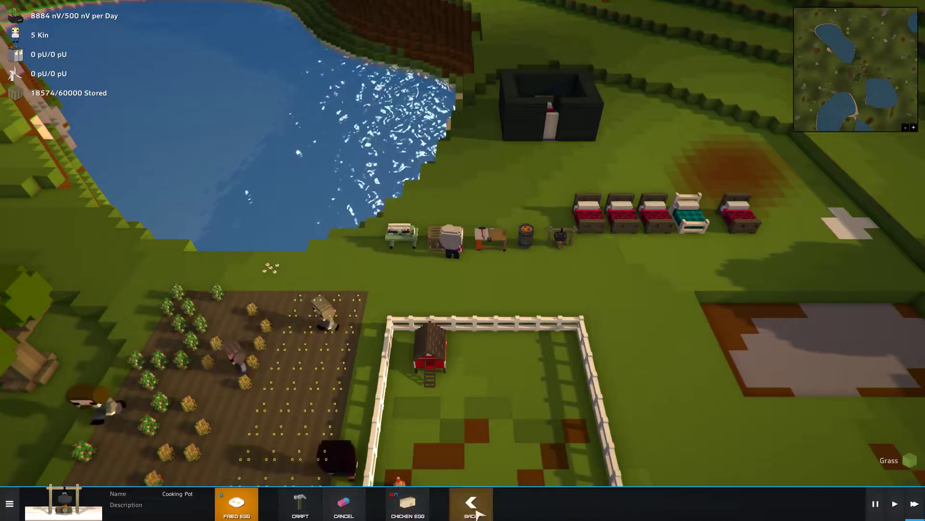
{"action": "left_click", "coordinate": [473, 506]}
{"action": "left_click", "coordinate": [824, 504]}
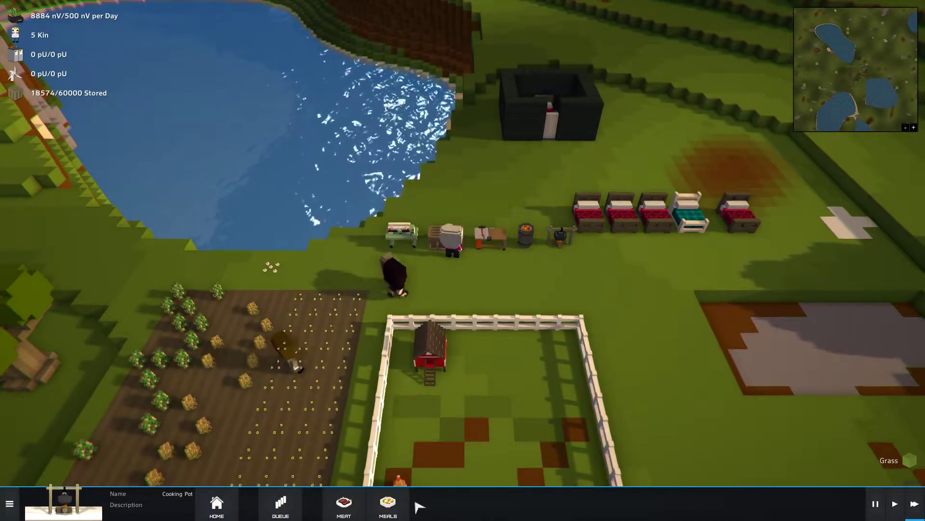
{"action": "left_click", "coordinate": [282, 504]}
{"action": "scroll", "coordinate": [463, 289], "scroll_direction": "down", "scroll_amount": 3}
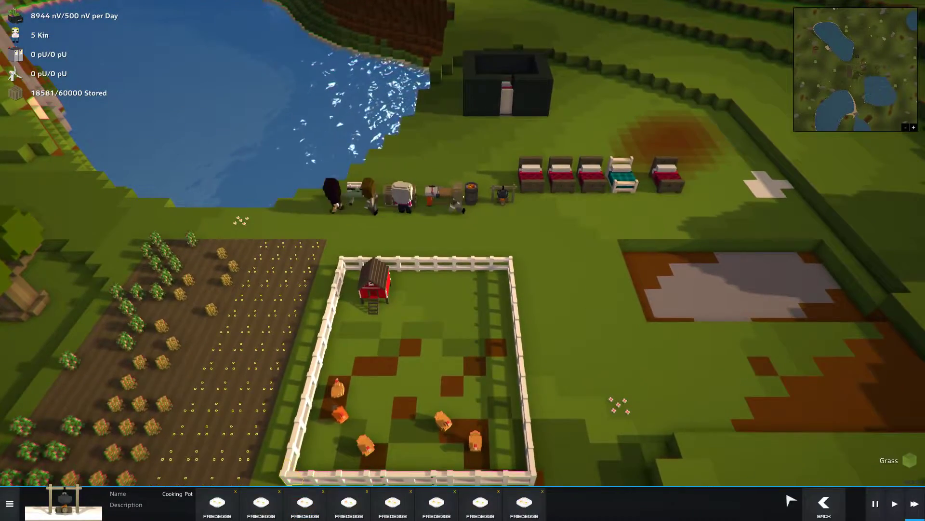
{"action": "left_click", "coordinate": [824, 504]}
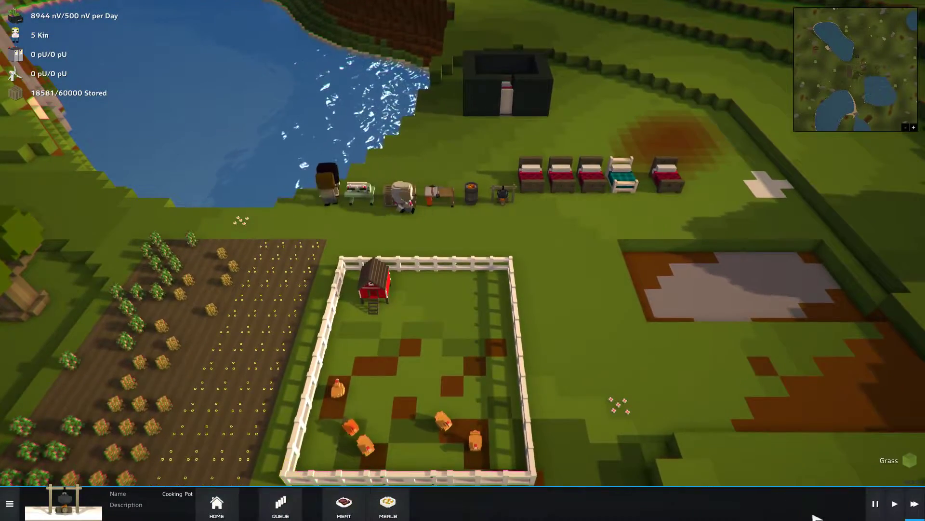
Step: Queue a batch of Steel from the Smelting Furnace's Metal recipes, then close the furnace
{"action": "left_click_drag", "start_coordinate": [463, 289], "coordinate": [593, 434]}
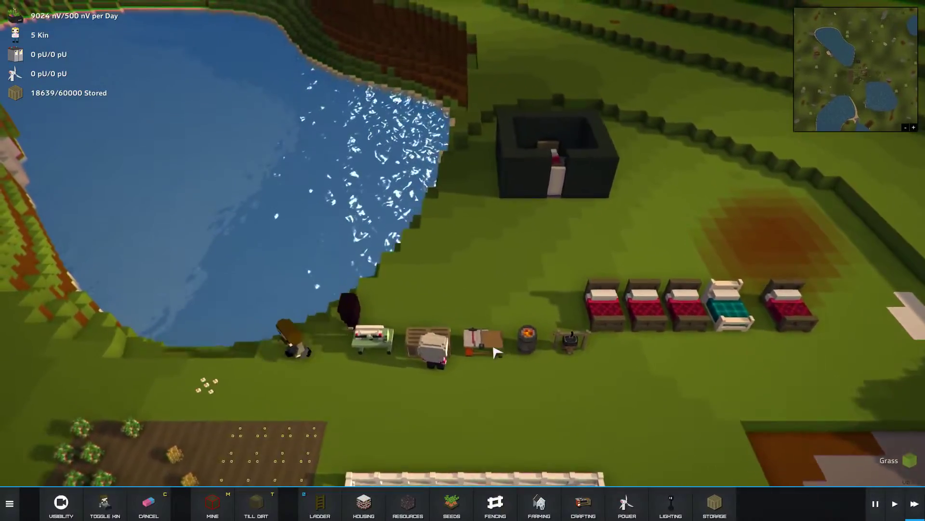
{"action": "left_click", "coordinate": [433, 298]}
{"action": "left_click_drag", "start_coordinate": [463, 305], "coordinate": [606, 306]}
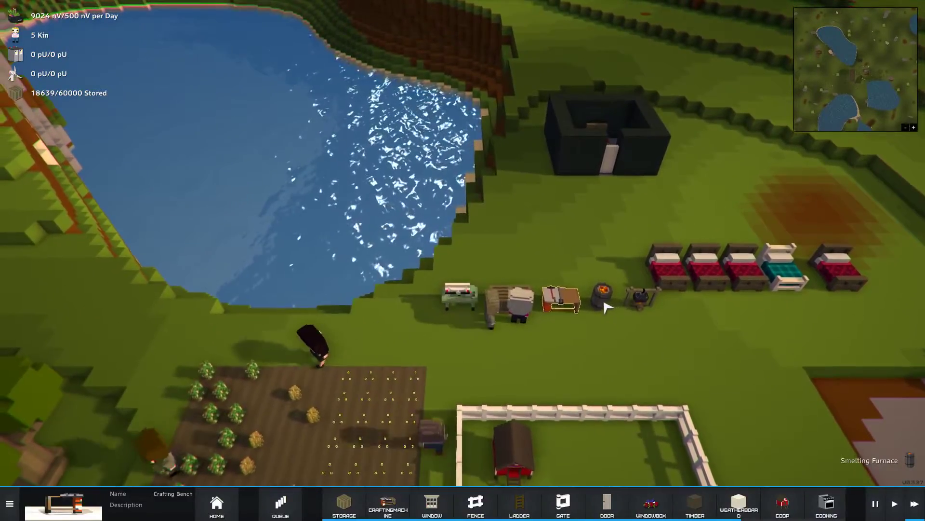
{"action": "left_click", "coordinate": [603, 293]}
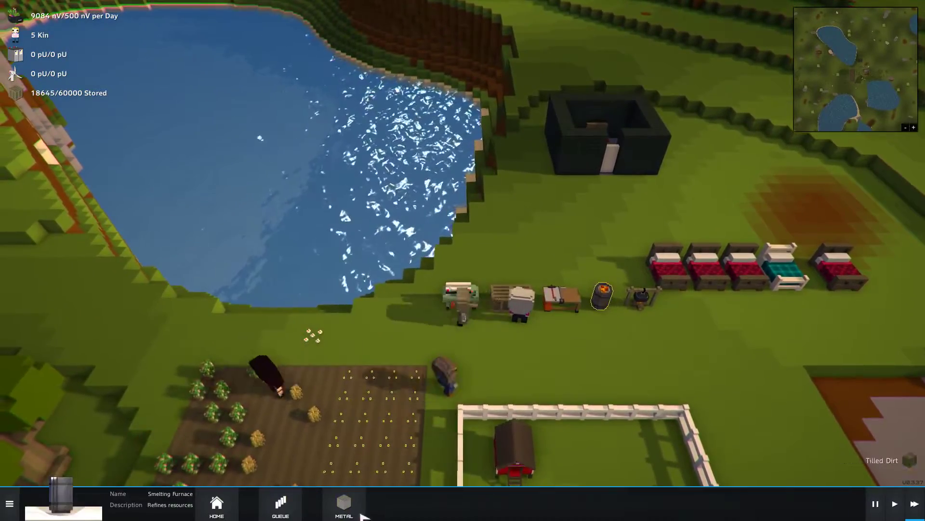
{"action": "left_click", "coordinate": [237, 504]}
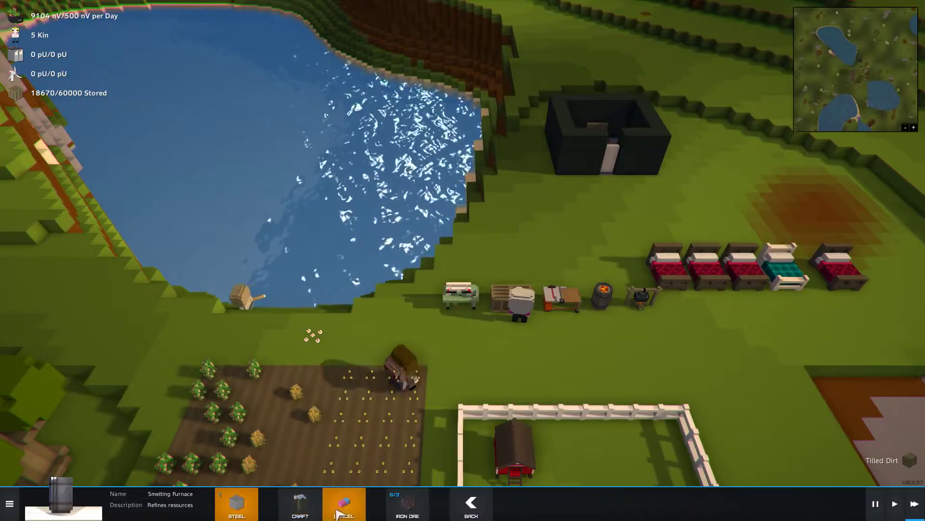
{"action": "mouse_move", "coordinate": [492, 384]}
{"action": "left_mouse_down"}
{"action": "mouse_move", "coordinate": [557, 383]}
{"action": "mouse_move", "coordinate": [451, 344]}
{"action": "mouse_move", "coordinate": [499, 385]}
{"action": "mouse_move", "coordinate": [522, 472]}
{"action": "left_mouse_up"}
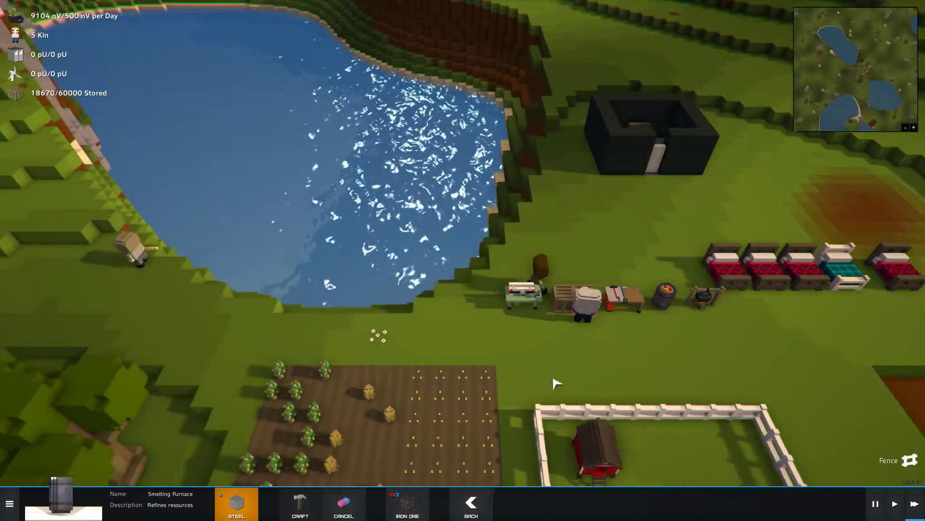
{"action": "left_click", "coordinate": [553, 384]}
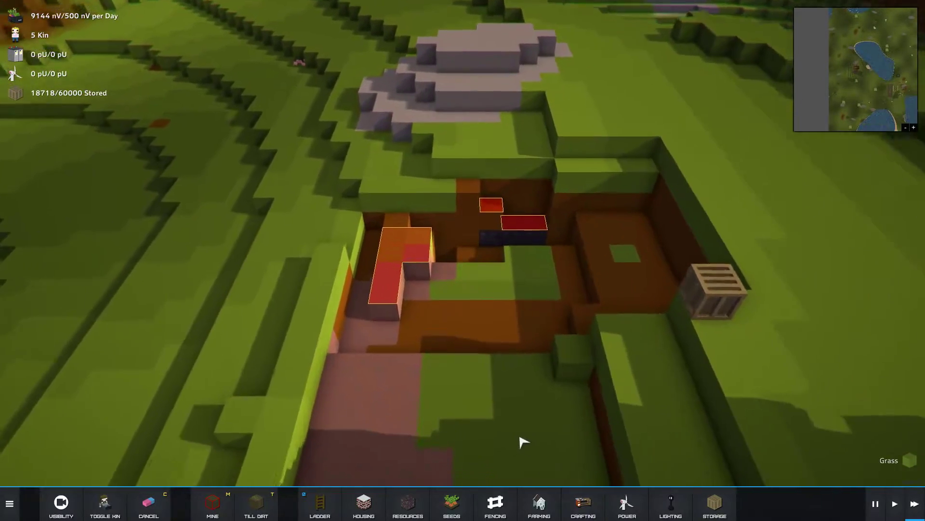
{"action": "scroll", "coordinate": [522, 472], "scroll_direction": "up", "scroll_amount": 3}
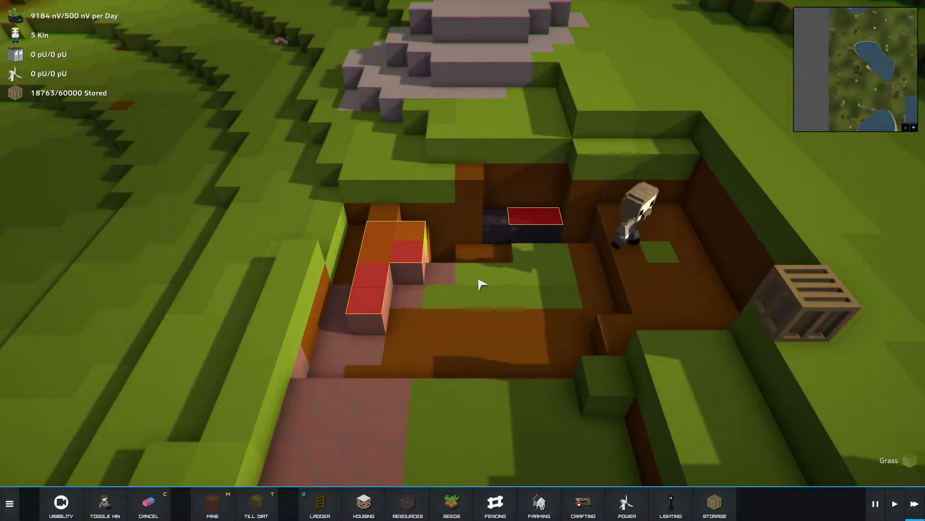
{"action": "key", "text": "m"}
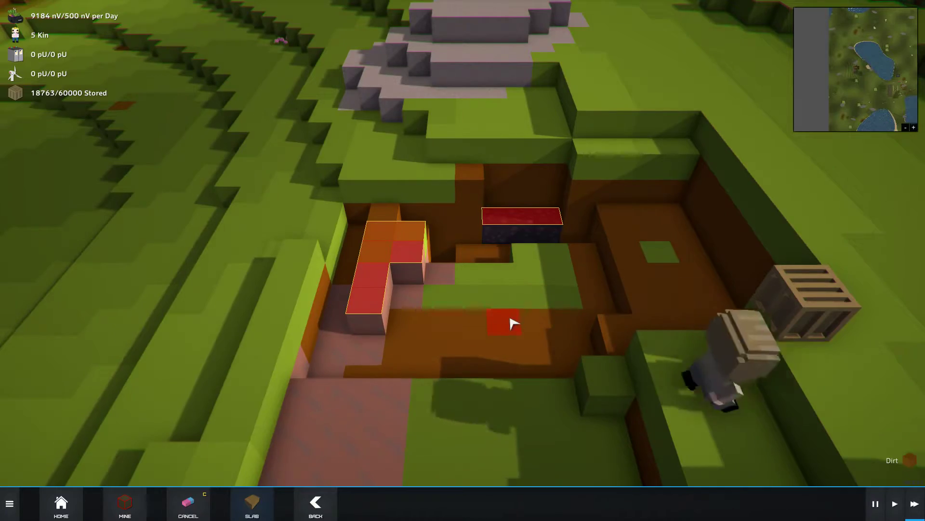
{"action": "scroll", "coordinate": [511, 323], "scroll_direction": "down", "scroll_amount": 3}
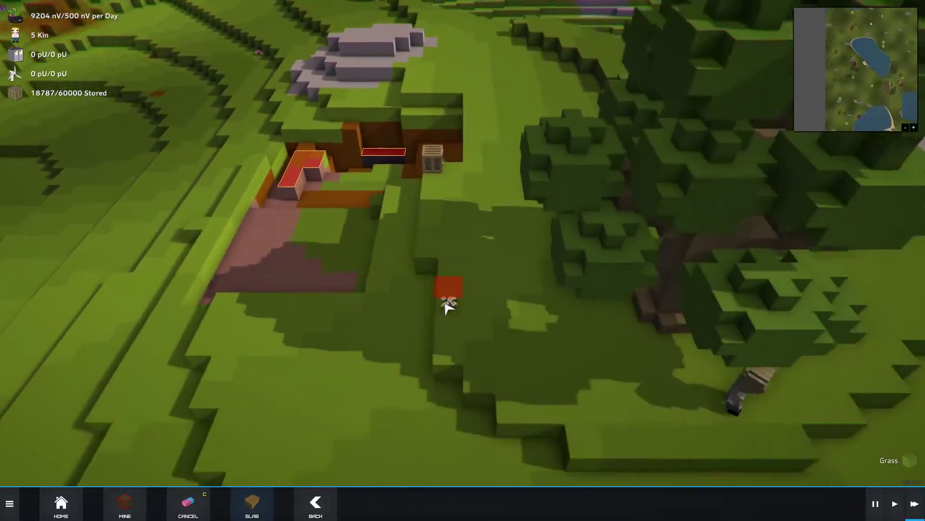
{"action": "key", "text": "w"}
{"action": "key", "text": "w"}
{"action": "key", "text": "w"}
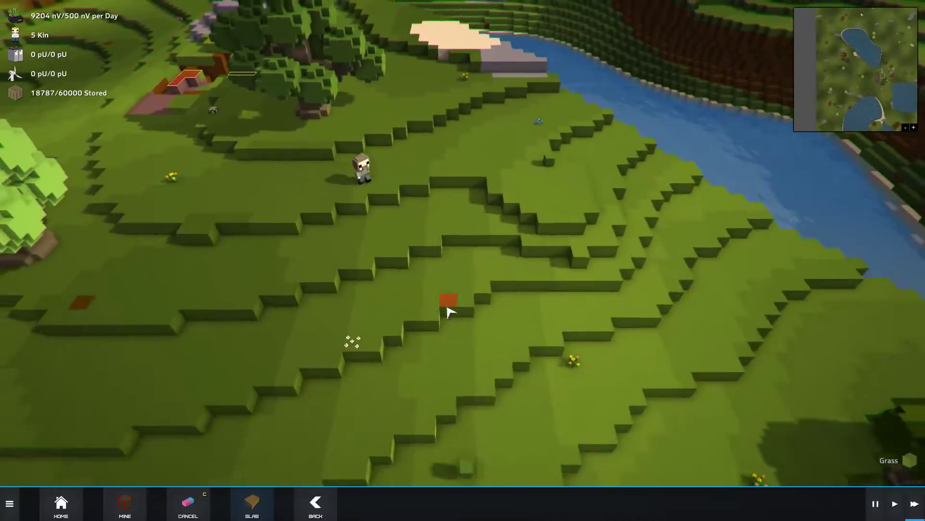
{"action": "key", "text": "d"}
{"action": "key", "text": "d"}
{"action": "key", "text": "d"}
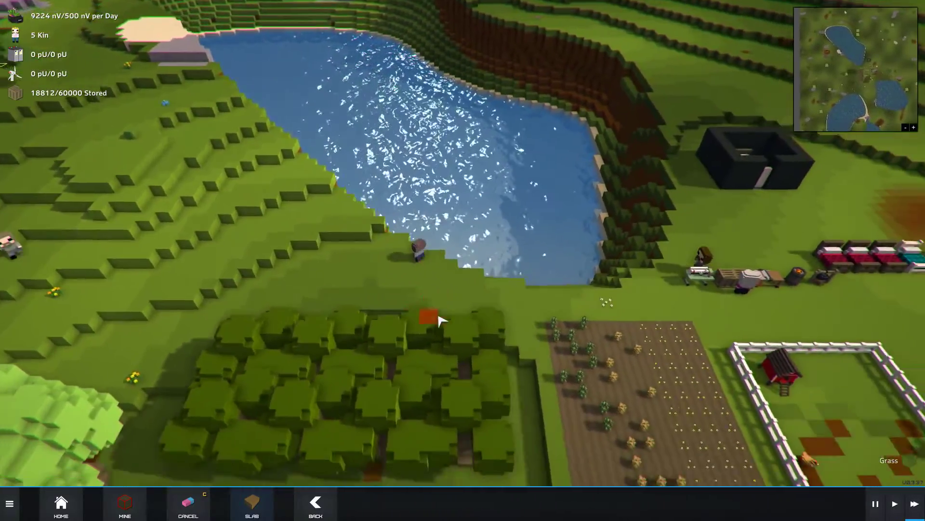
{"action": "key", "text": "d"}
{"action": "key", "text": "d"}
{"action": "key", "text": "s"}
{"action": "key", "text": "s"}
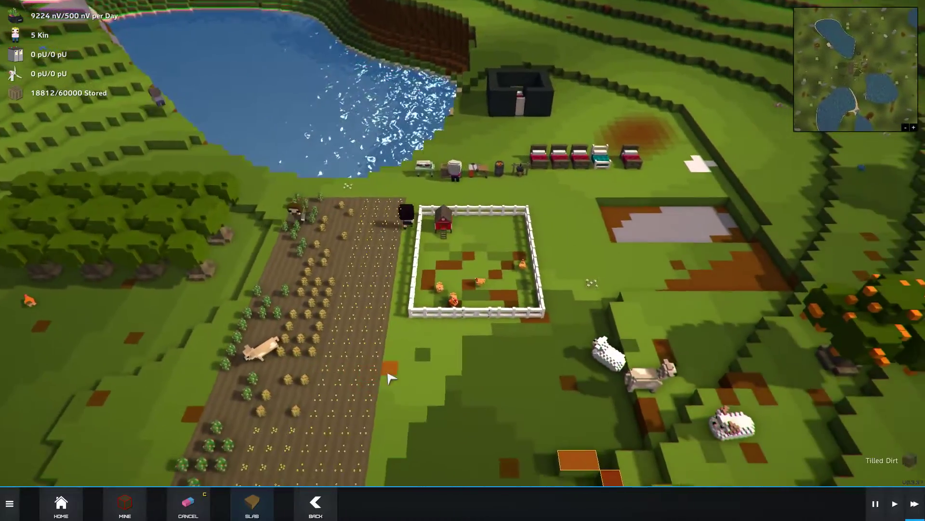
{"action": "key", "text": "s"}
{"action": "key", "text": "s"}
{"action": "scroll", "coordinate": [389, 378], "scroll_direction": "down", "scroll_amount": 2}
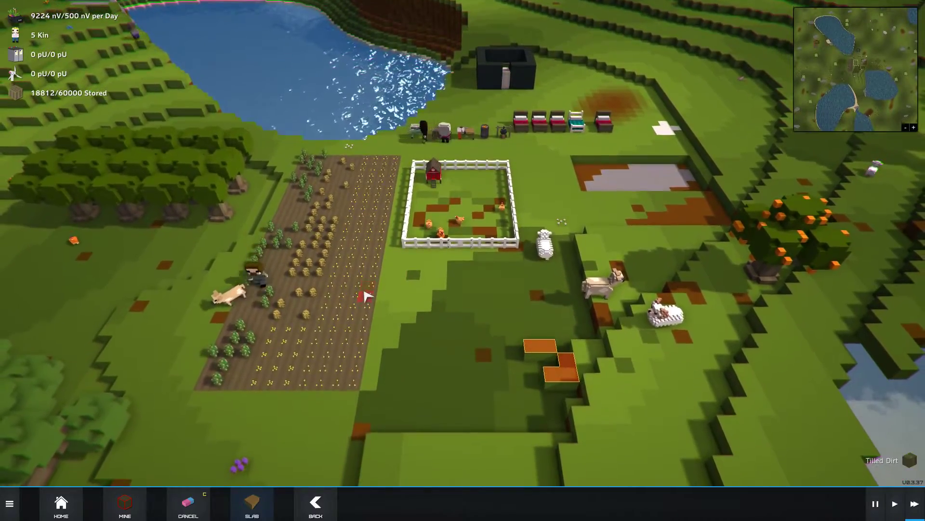
{"action": "key", "text": "a"}
{"action": "key", "text": "a"}
{"action": "key", "text": "a"}
{"action": "key", "text": "a"}
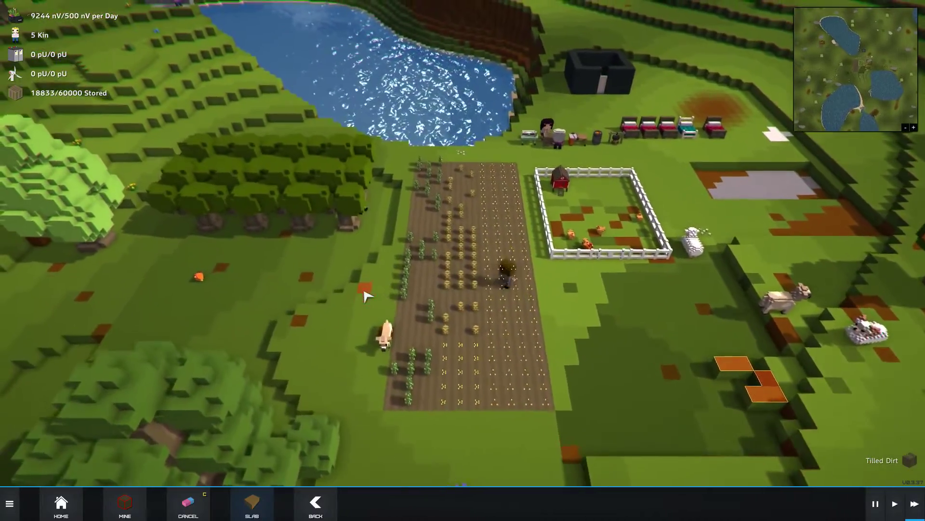
{"action": "key", "text": "a"}
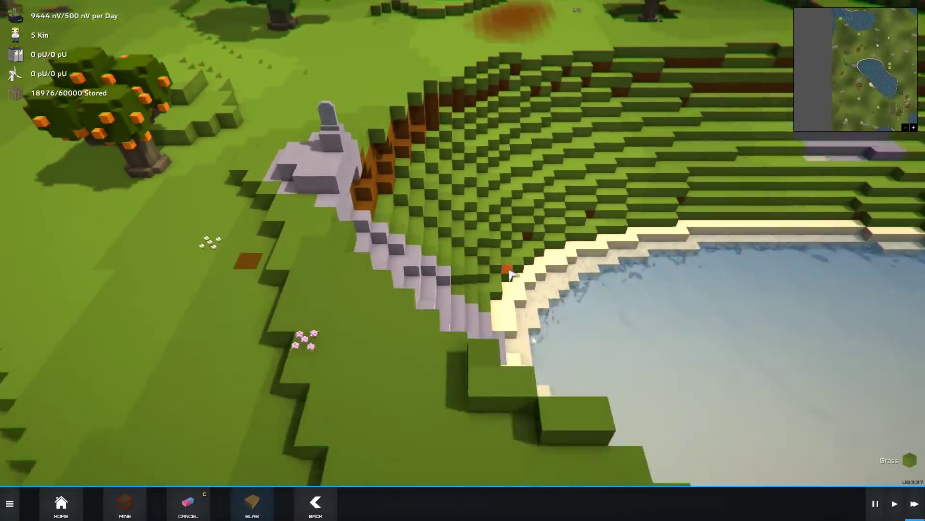
Step: Orbit and pan the view across the lake, farm and animal pen
{"action": "left_click_drag", "start_coordinate": [510, 273], "coordinate": [414, 381]}
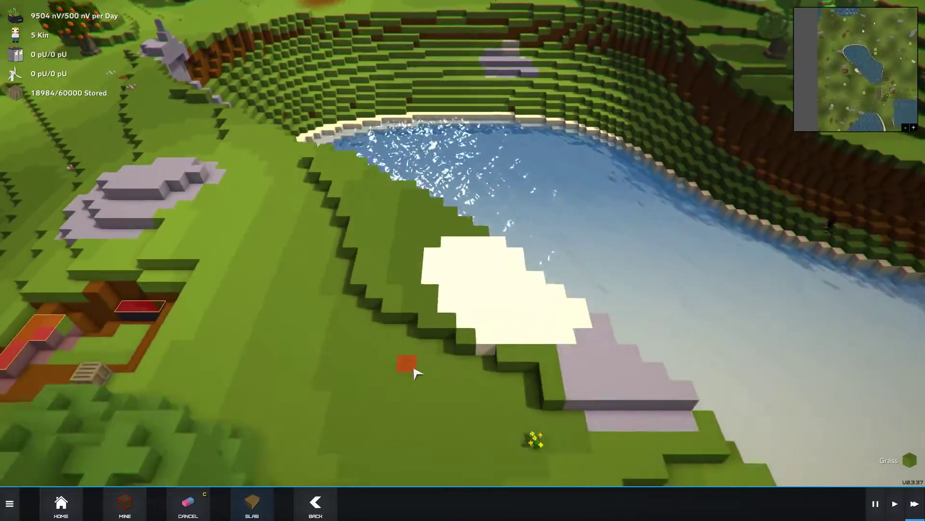
{"action": "key", "text": "Left"}
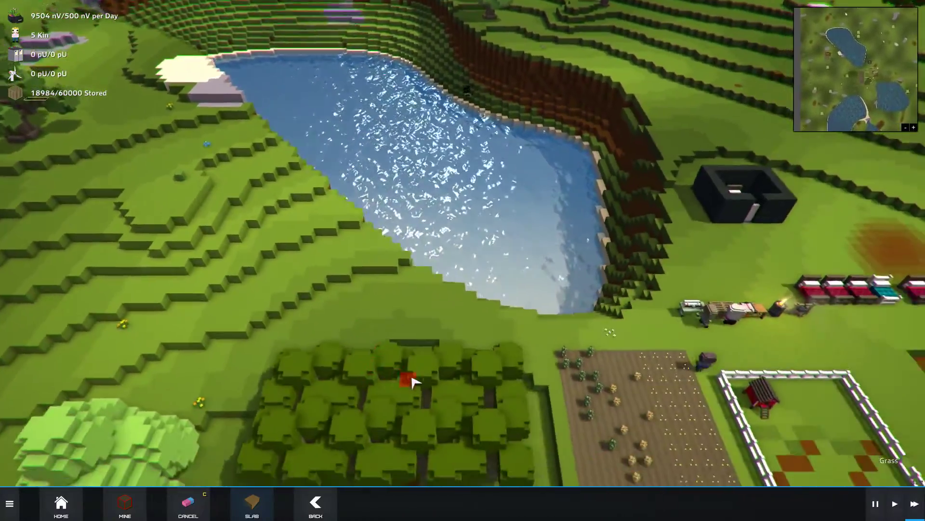
{"action": "key", "text": "Up"}
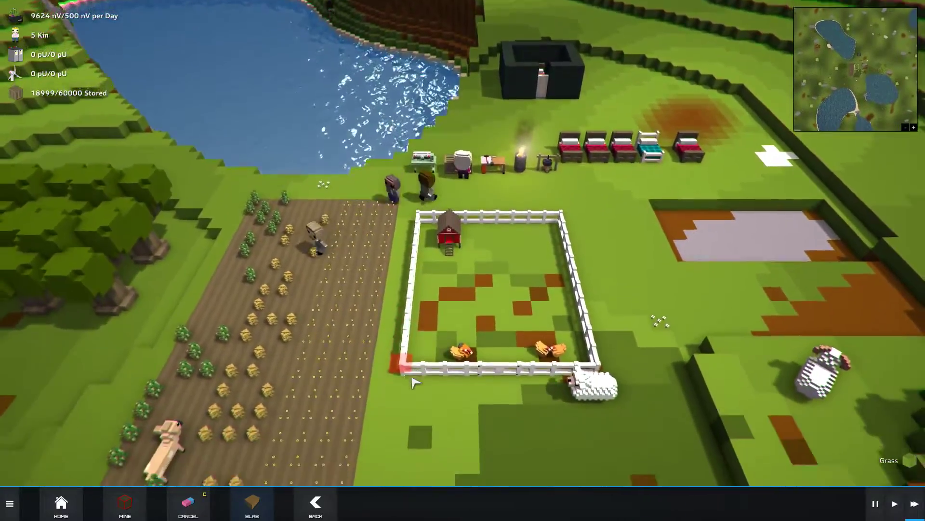
{"action": "key", "text": "Up"}
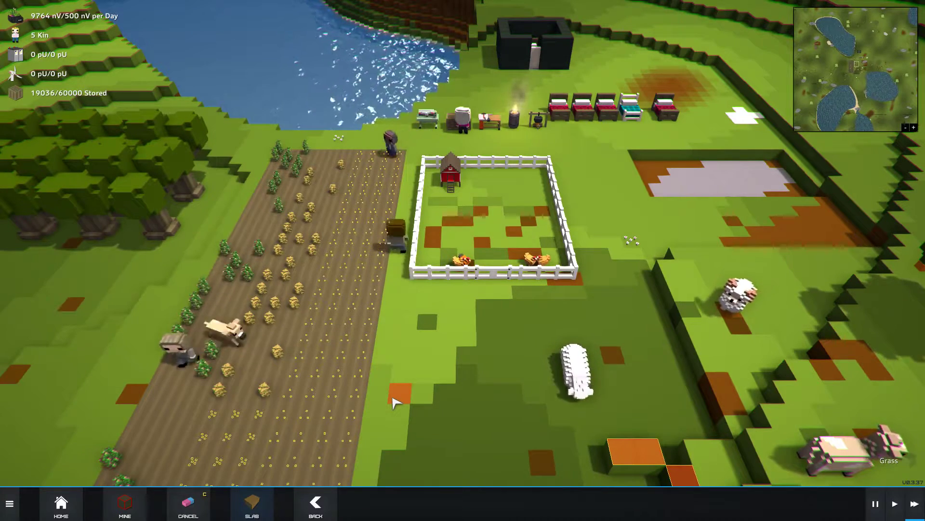
{"action": "scroll", "coordinate": [394, 401], "scroll_direction": "up", "scroll_amount": 1}
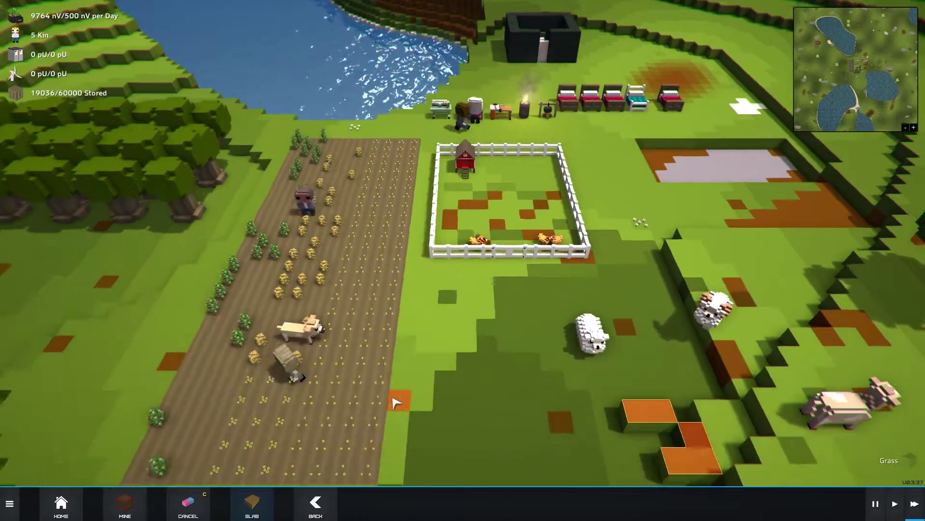
{"action": "scroll", "coordinate": [395, 401], "scroll_direction": "down", "scroll_amount": 2}
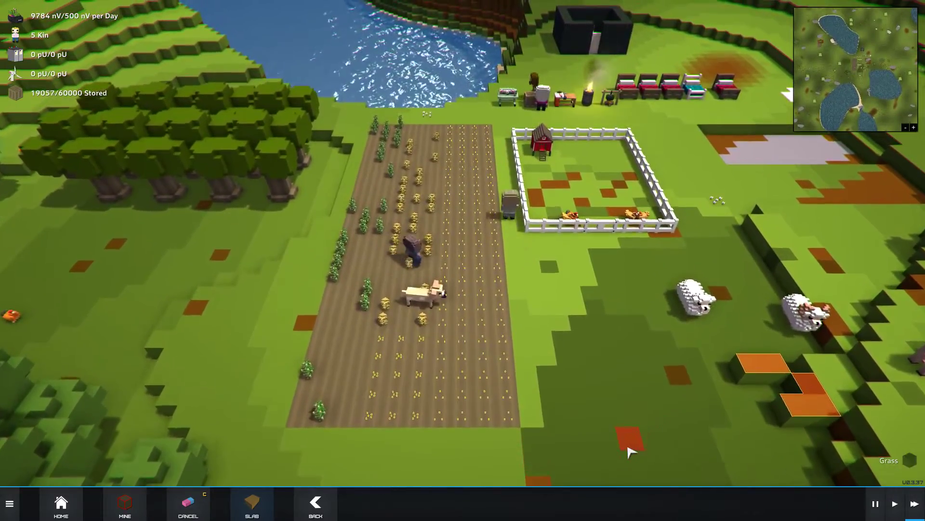
{"action": "scroll", "coordinate": [629, 450], "scroll_direction": "up", "scroll_amount": 2}
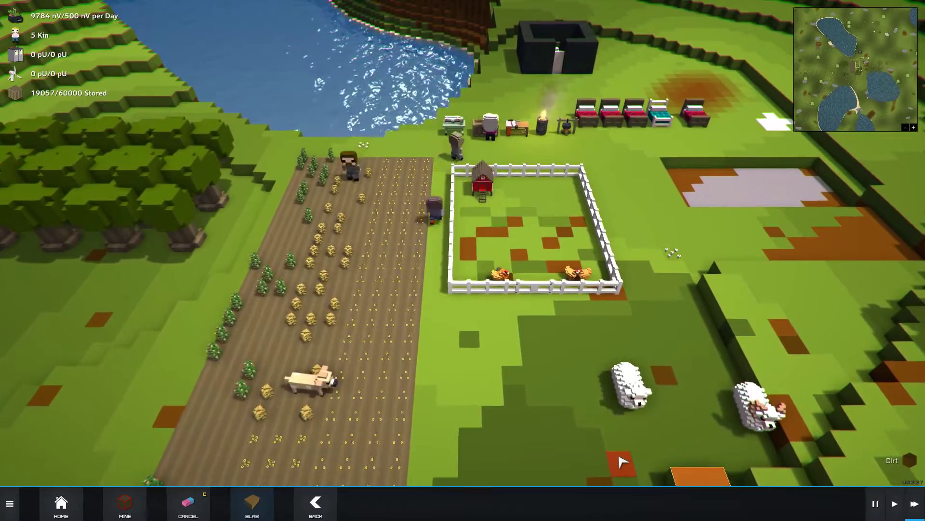
{"action": "scroll", "coordinate": [625, 456], "scroll_direction": "up", "scroll_amount": 2}
{"action": "scroll", "coordinate": [623, 462], "scroll_direction": "up", "scroll_amount": 2}
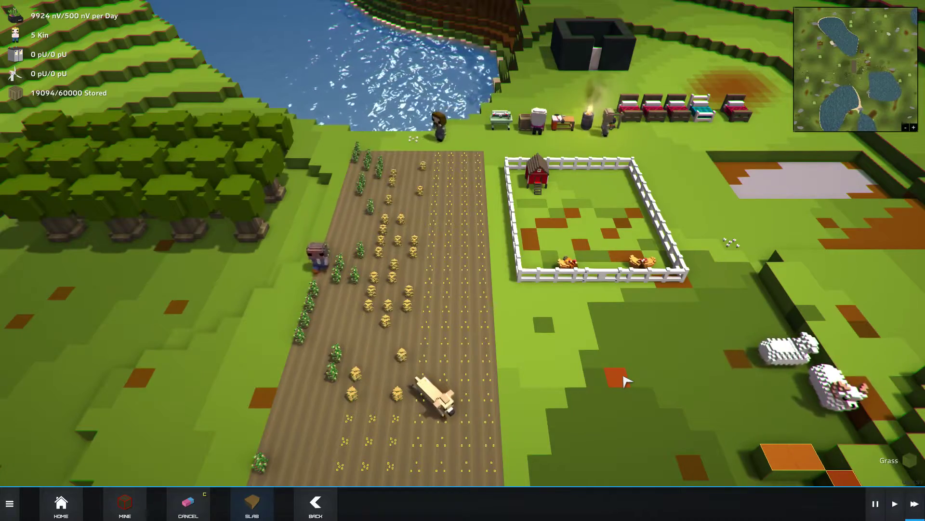
{"action": "scroll", "coordinate": [626, 381], "scroll_direction": "up", "scroll_amount": 2}
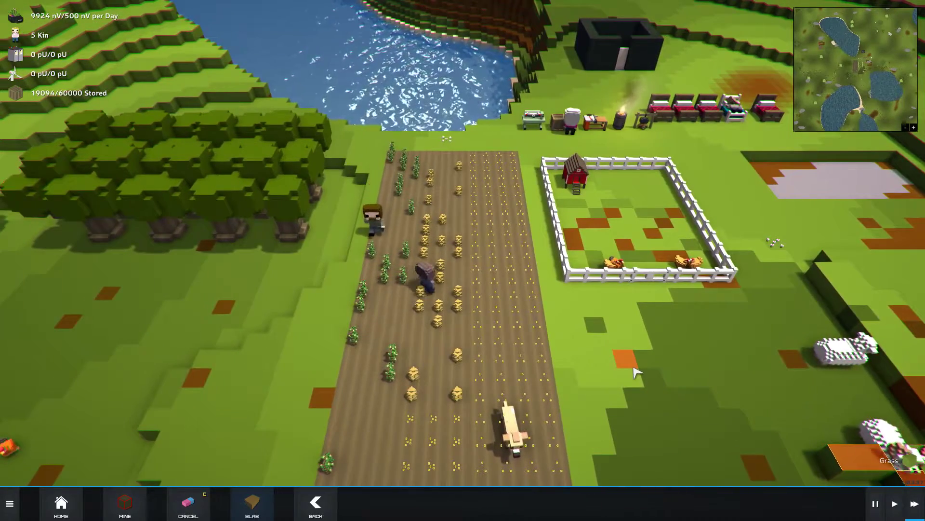
{"action": "scroll", "coordinate": [630, 381], "scroll_direction": "up", "scroll_amount": 4}
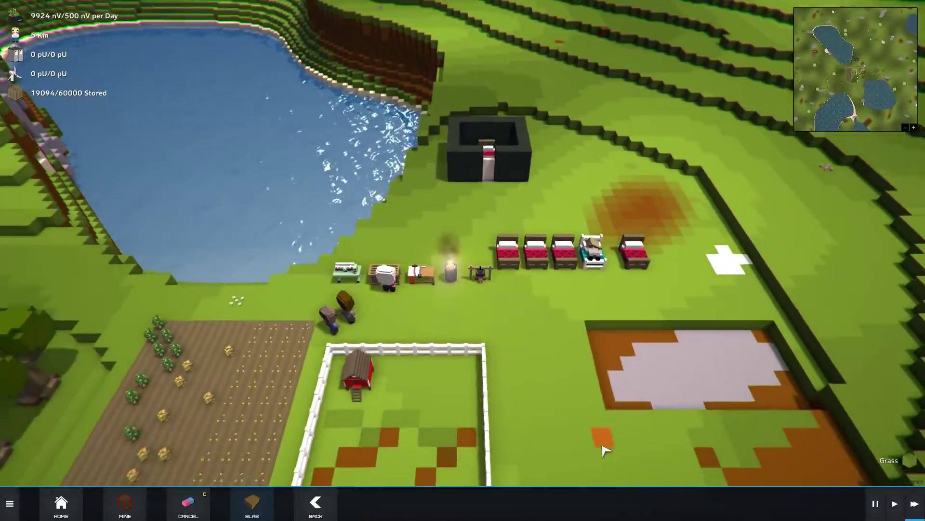
{"action": "key", "text": "a"}
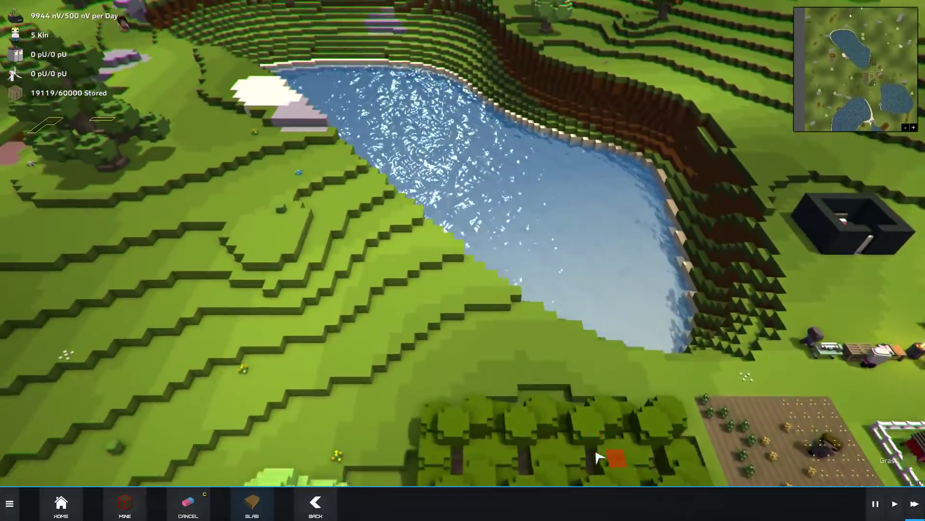
{"action": "key", "text": "a"}
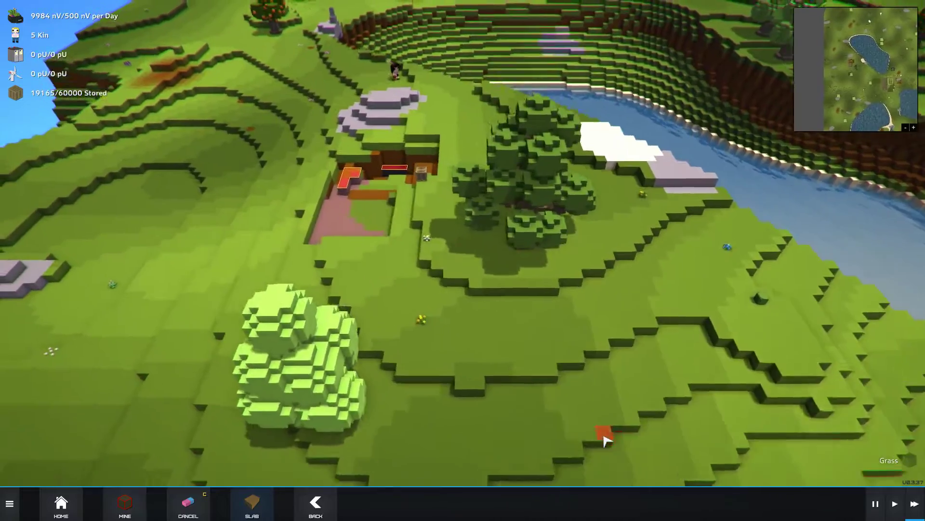
Step: Place a slab tile in the dug-out house site below the stone outcrop
{"action": "key", "text": "Escape"}
{"action": "scroll", "coordinate": [604, 438], "scroll_direction": "up", "scroll_amount": 4}
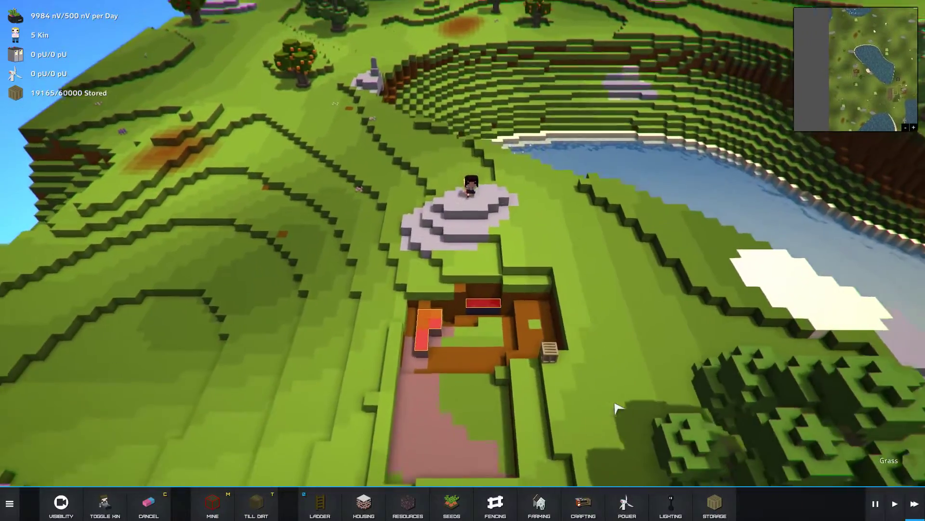
{"action": "scroll", "coordinate": [620, 408], "scroll_direction": "down", "scroll_amount": 3}
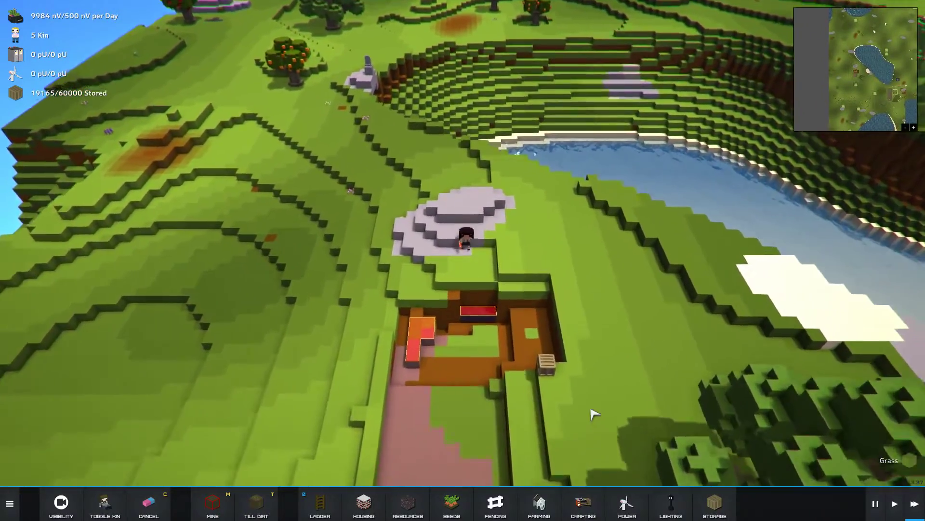
{"action": "scroll", "coordinate": [578, 405], "scroll_direction": "up", "scroll_amount": 3}
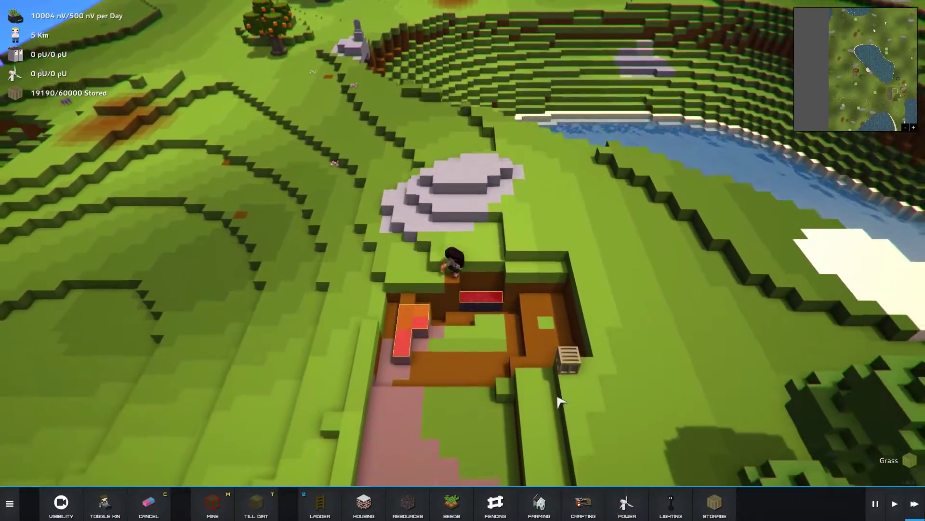
{"action": "scroll", "coordinate": [560, 402], "scroll_direction": "up", "scroll_amount": 5}
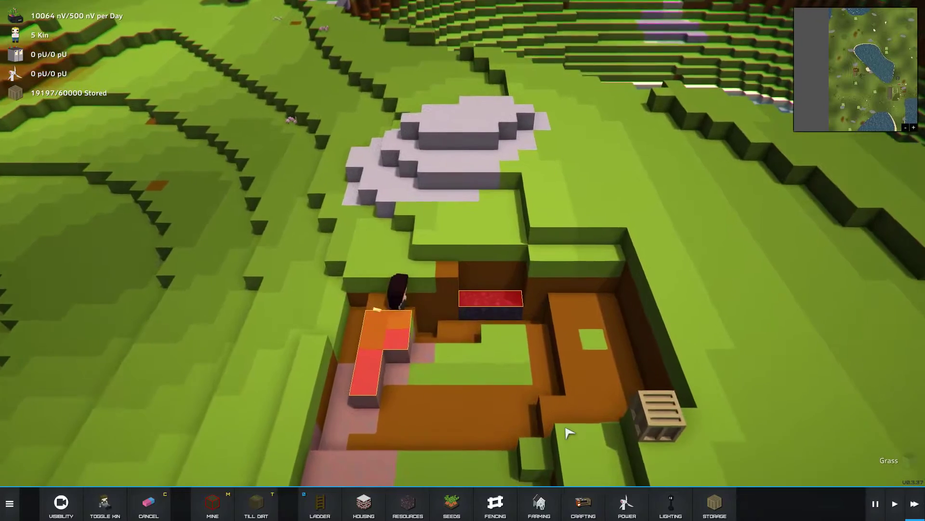
{"action": "key", "text": "b"}
{"action": "left_click", "coordinate": [518, 463]}
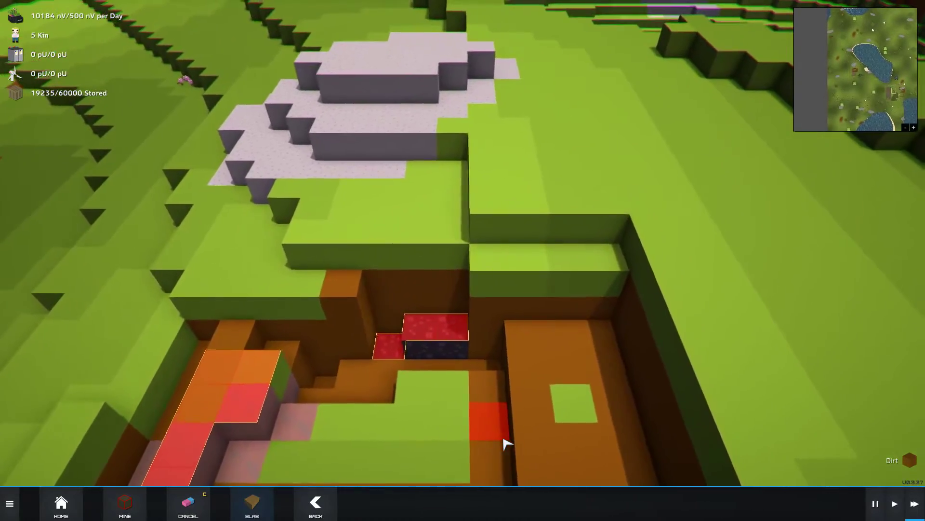
{"action": "scroll", "coordinate": [506, 442], "scroll_direction": "down", "scroll_amount": 2}
{"action": "key", "text": "s"}
{"action": "key", "text": "s"}
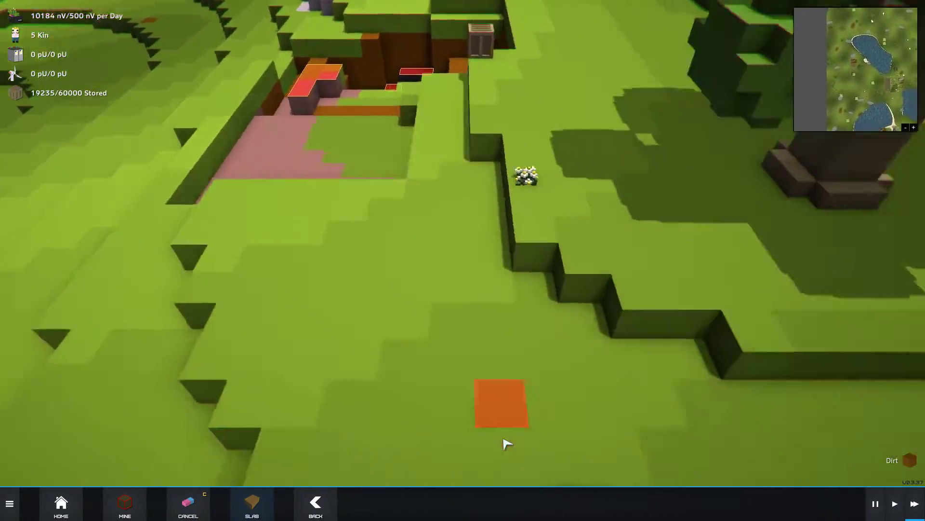
{"action": "key", "text": "s"}
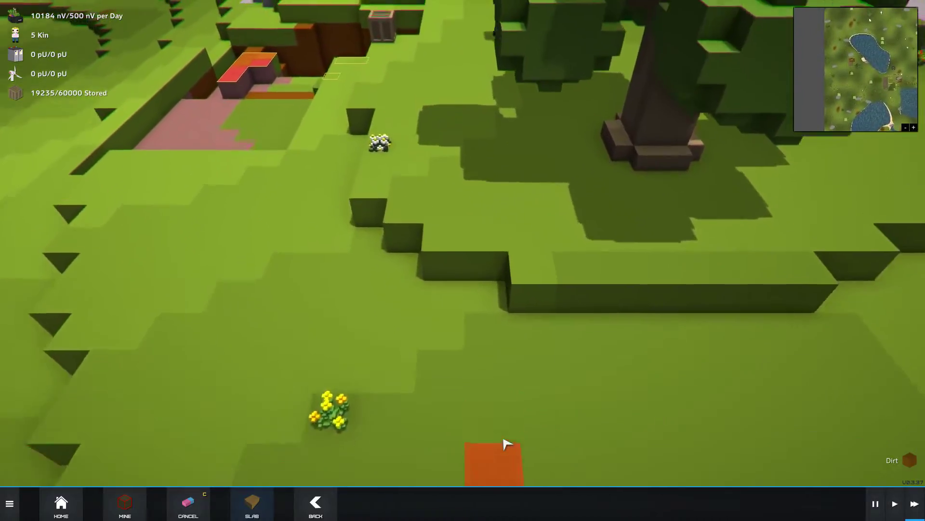
Step: Look over the house site and iron ore blocks, then return to the build categories
{"action": "key", "text": "w"}
{"action": "key", "text": "w"}
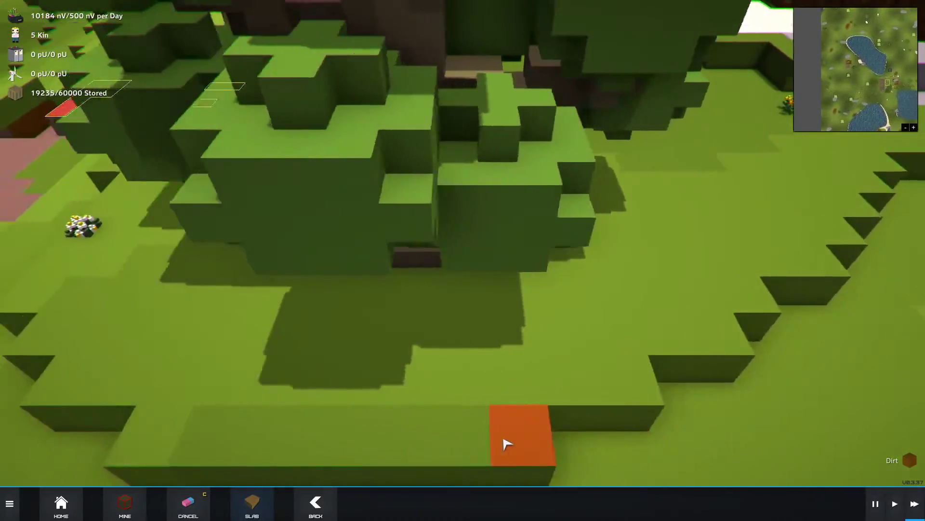
{"action": "key", "text": "w"}
{"action": "key", "text": "w"}
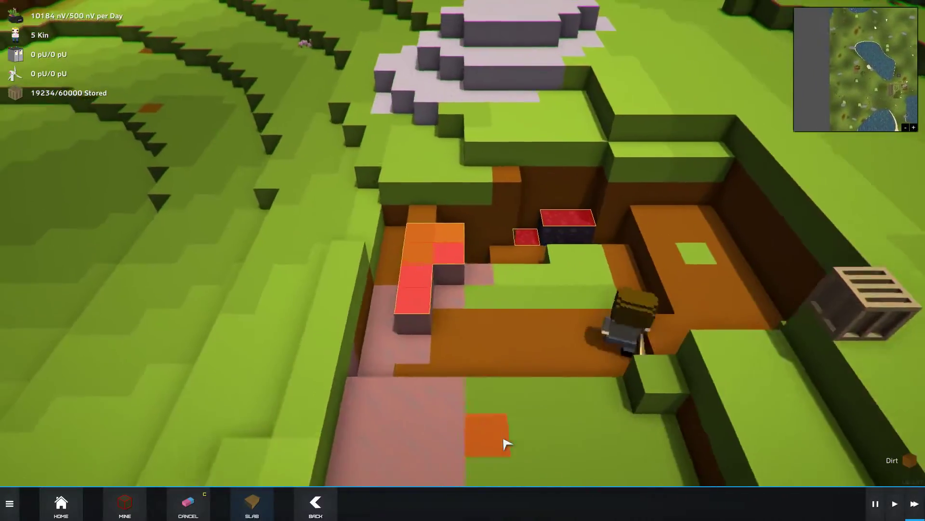
{"action": "key", "text": "w"}
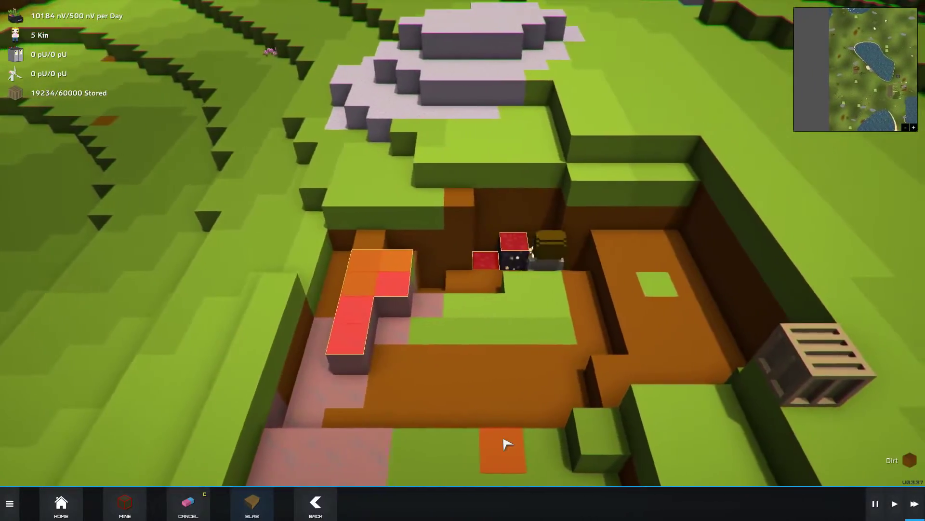
{"action": "key", "text": "w"}
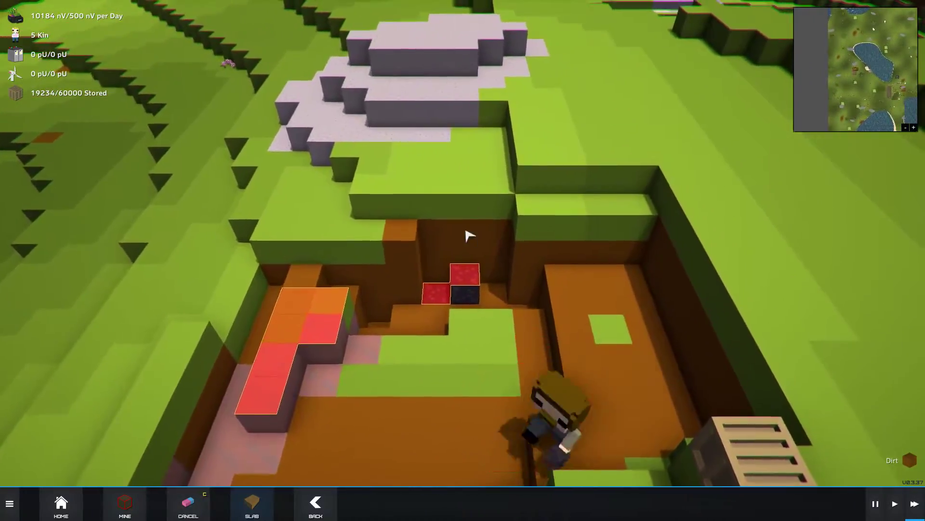
{"action": "key", "text": "s"}
{"action": "key", "text": "s"}
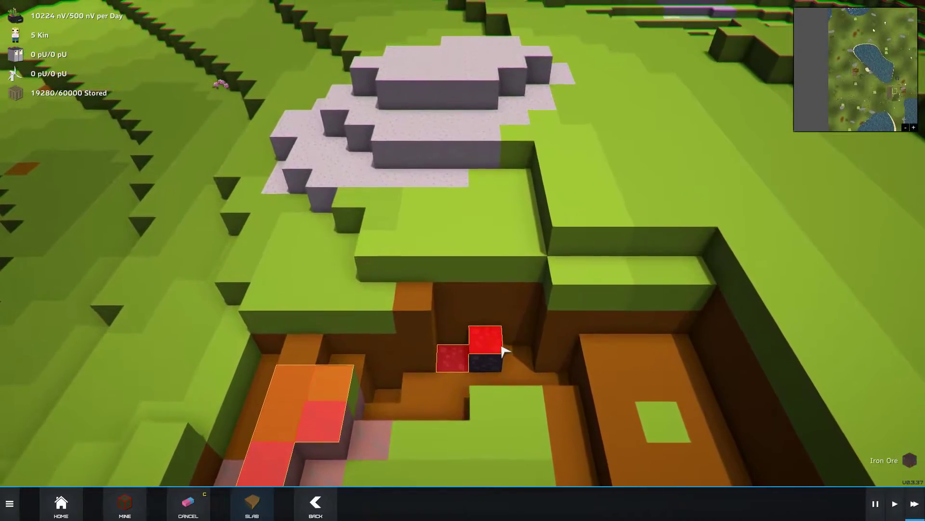
{"action": "scroll", "coordinate": [511, 461], "scroll_direction": "down", "scroll_amount": 3}
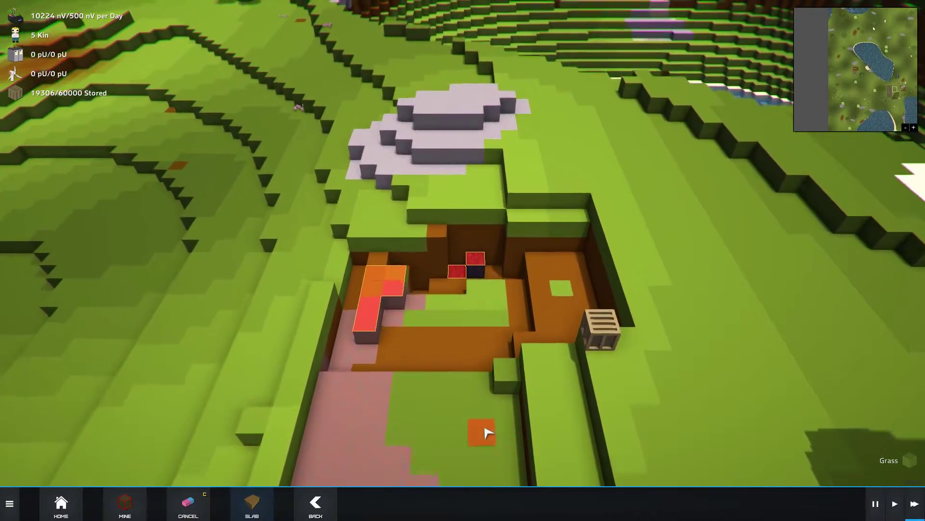
{"action": "key", "text": "w"}
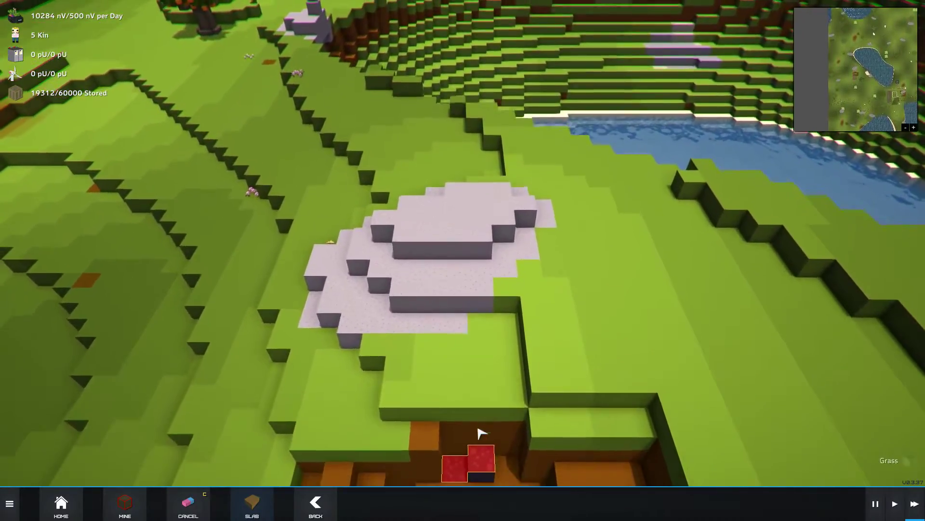
{"action": "key", "text": "s"}
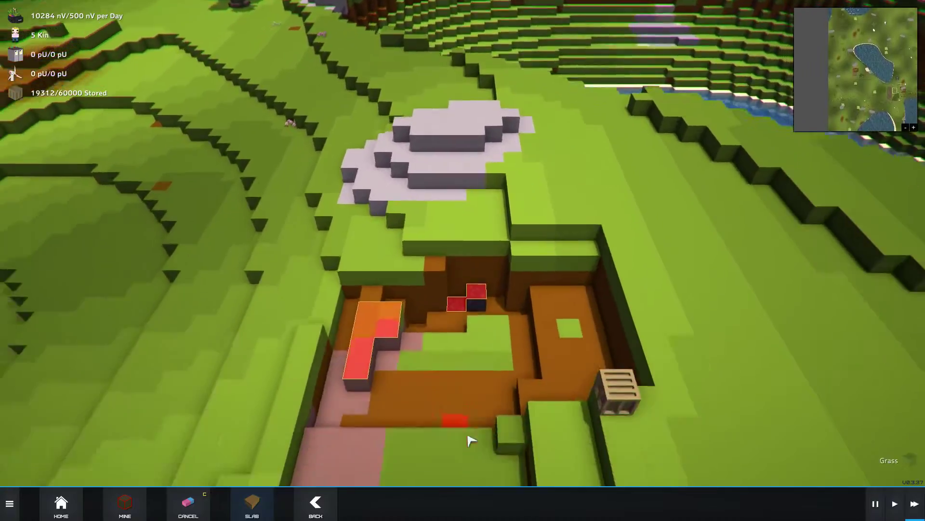
{"action": "scroll", "coordinate": [469, 440], "scroll_direction": "down", "scroll_amount": 5}
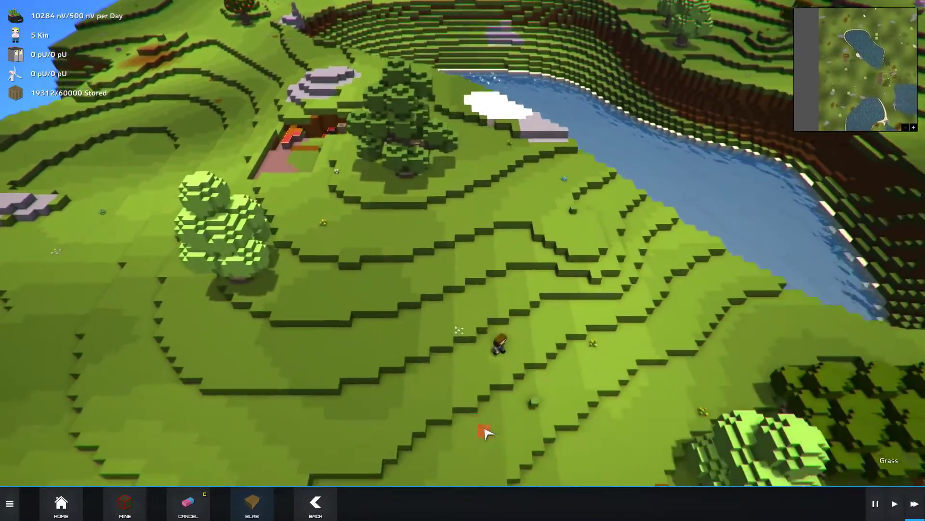
{"action": "key", "text": "s"}
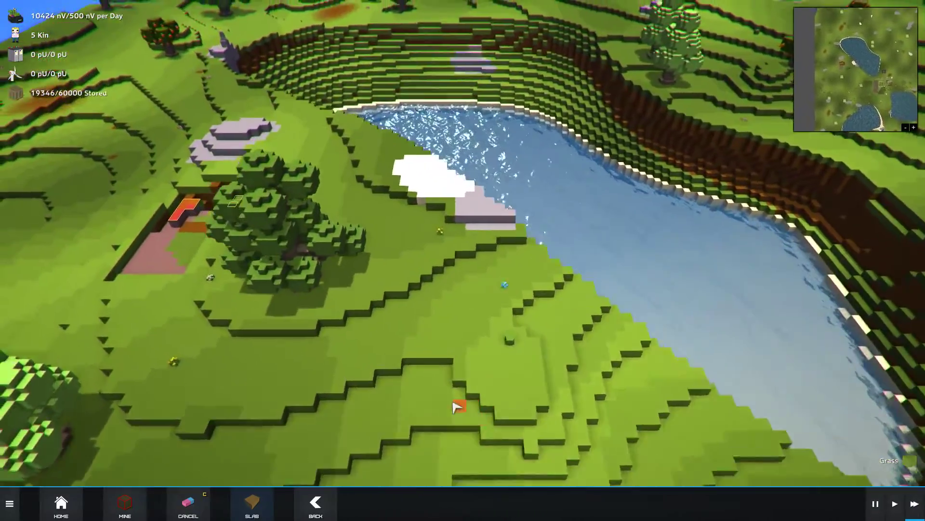
{"action": "scroll", "coordinate": [452, 408], "scroll_direction": "up", "scroll_amount": 2}
{"action": "key", "text": "Escape"}
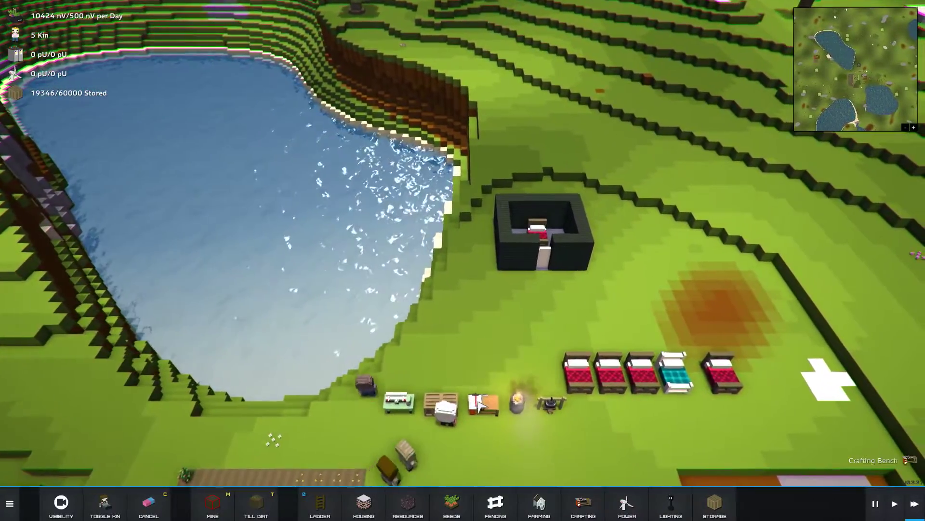
{"action": "left_click", "coordinate": [441, 405]}
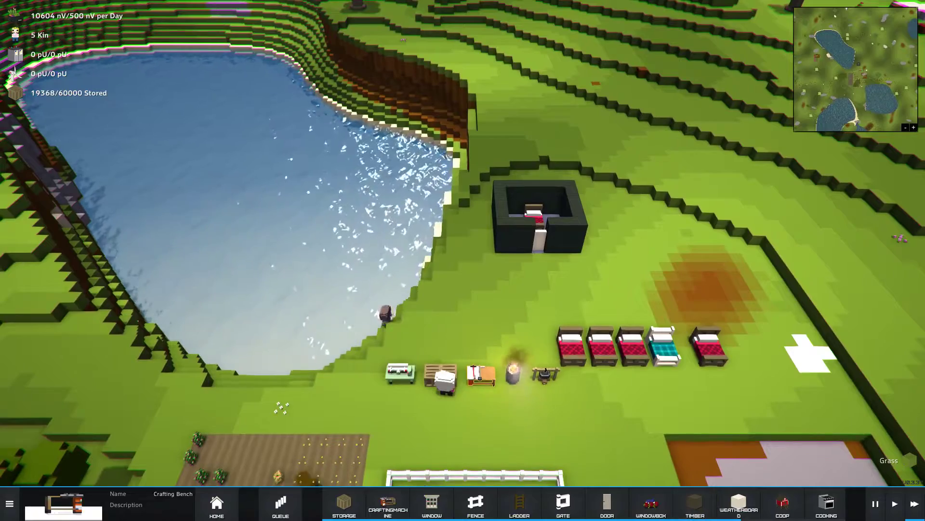
{"action": "left_click", "coordinate": [342, 503]}
{"action": "left_click", "coordinate": [238, 504]}
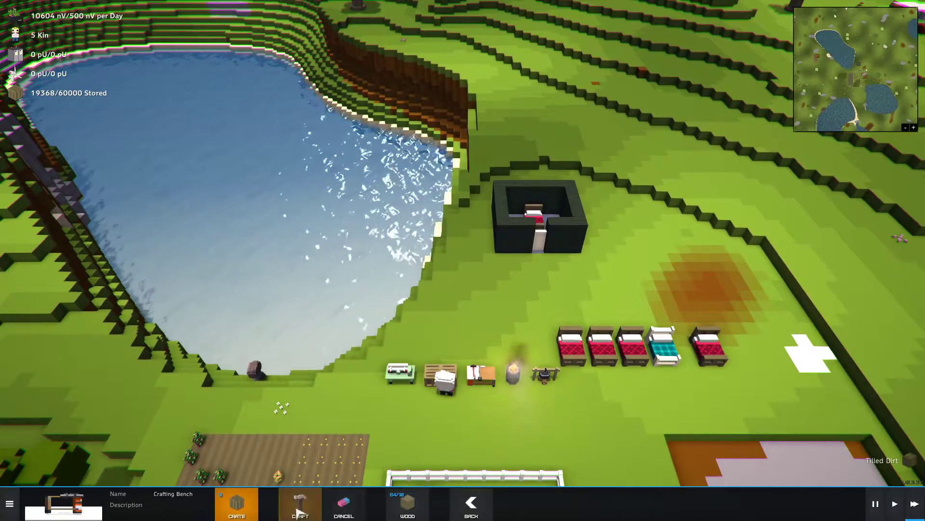
{"action": "key", "text": "Escape"}
{"action": "mouse_move", "coordinate": [484, 332]}
{"action": "left_mouse_down"}
{"action": "mouse_move", "coordinate": [353, 350]}
{"action": "mouse_move", "coordinate": [674, 312]}
{"action": "left_mouse_up"}
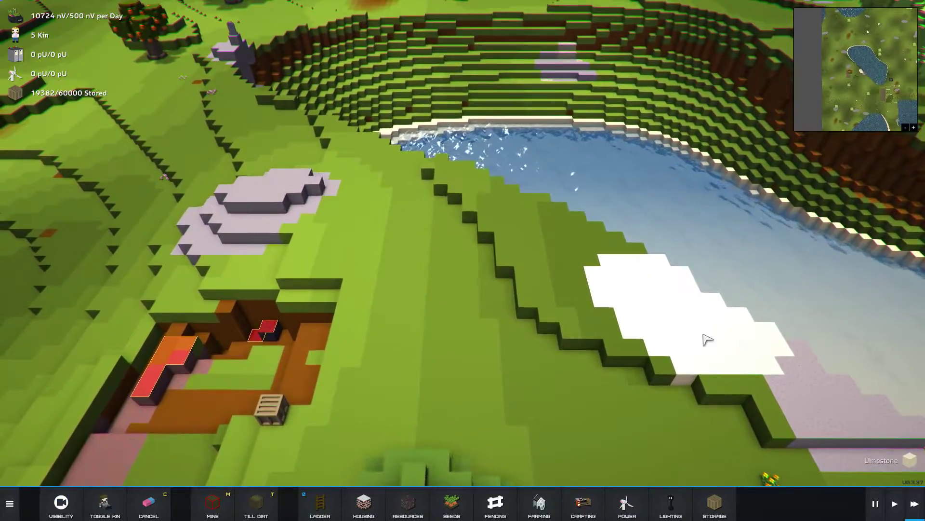
{"action": "mouse_move", "coordinate": [707, 339]}
{"action": "left_mouse_down"}
{"action": "mouse_move", "coordinate": [874, 286]}
{"action": "mouse_move", "coordinate": [632, 399]}
{"action": "mouse_move", "coordinate": [370, 463]}
{"action": "mouse_move", "coordinate": [650, 292]}
{"action": "left_mouse_up"}
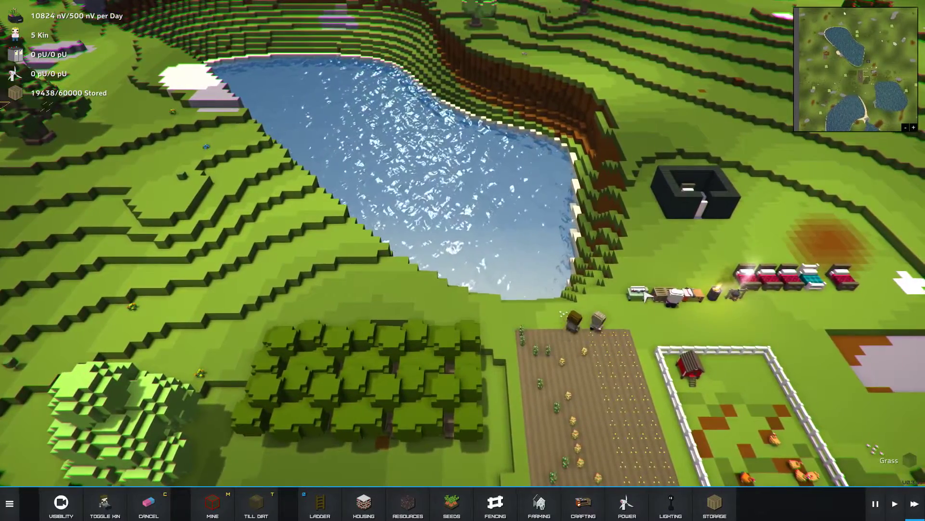
Step: Inspect the metalworking bench's buildable machines and the processor's recipes
{"action": "left_click", "coordinate": [583, 503]}
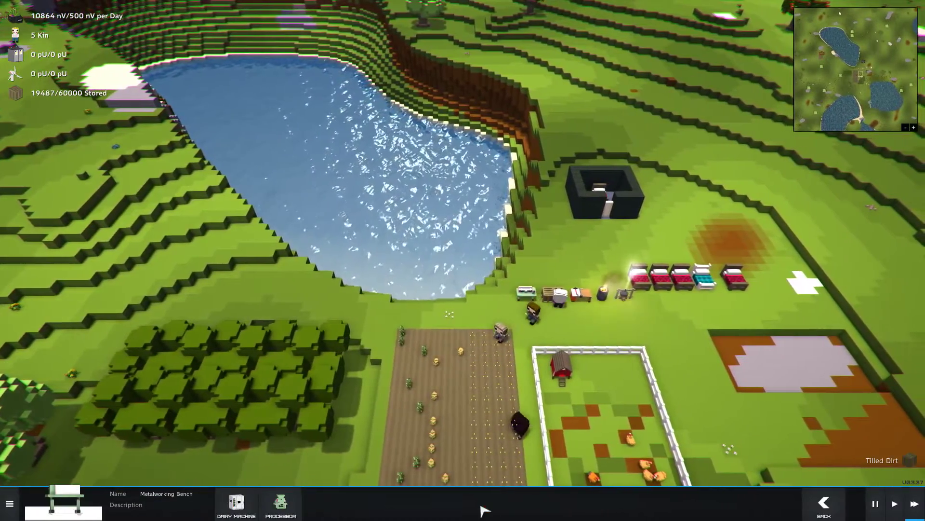
{"action": "left_click", "coordinate": [281, 504]}
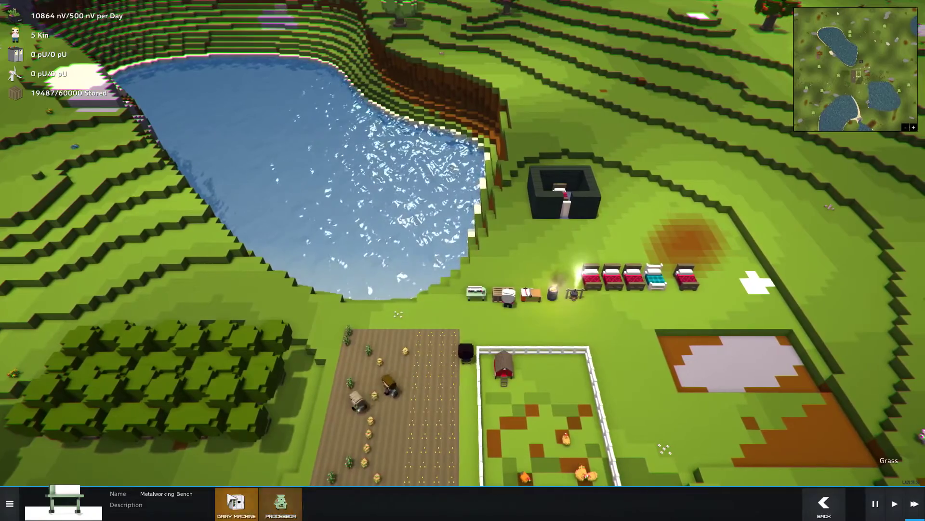
{"action": "left_click", "coordinate": [278, 509]}
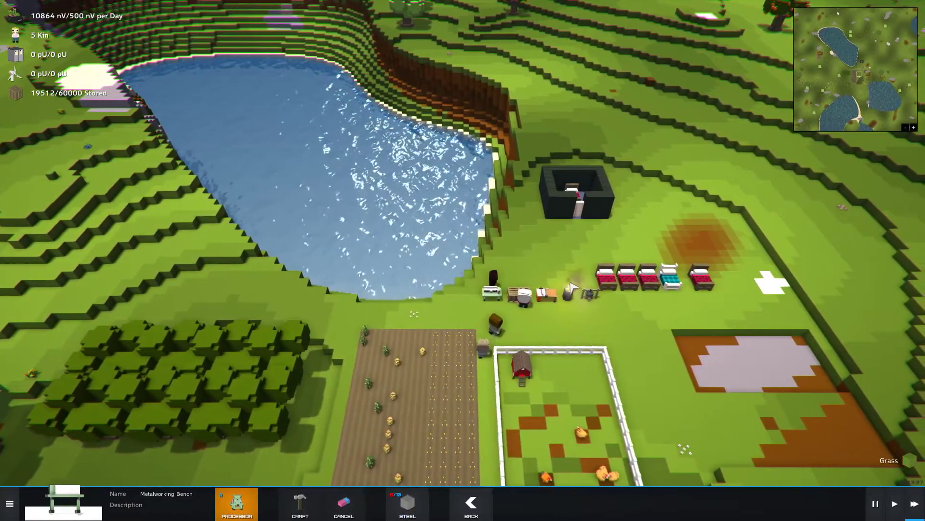
Step: Select Steel in the Smelting Furnace's Metal recipes and queue it for crafting
{"action": "left_click", "coordinate": [571, 290]}
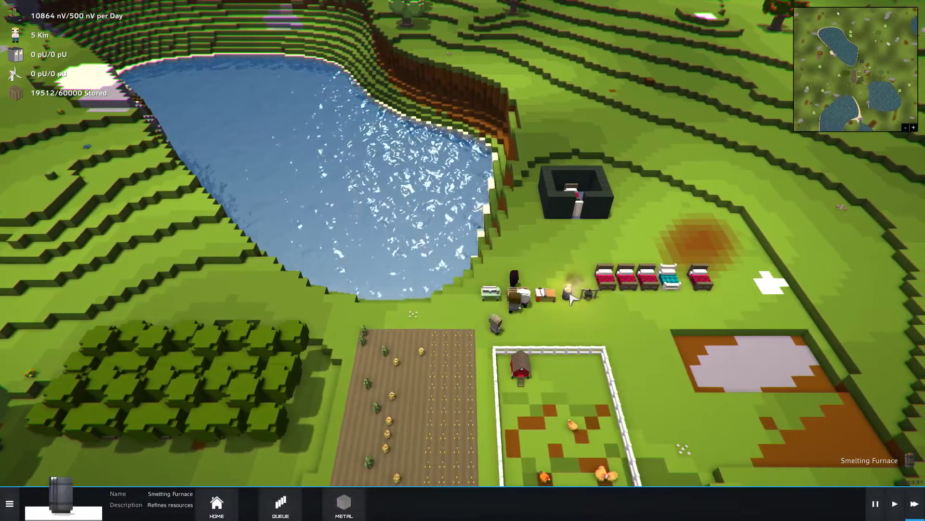
{"action": "left_click", "coordinate": [344, 504]}
{"action": "left_click", "coordinate": [237, 504]}
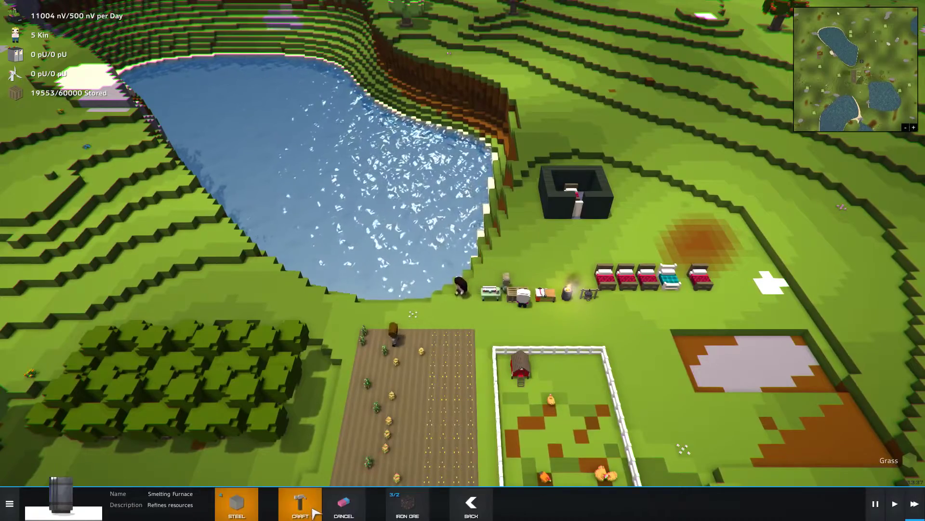
{"action": "left_click", "coordinate": [472, 505]}
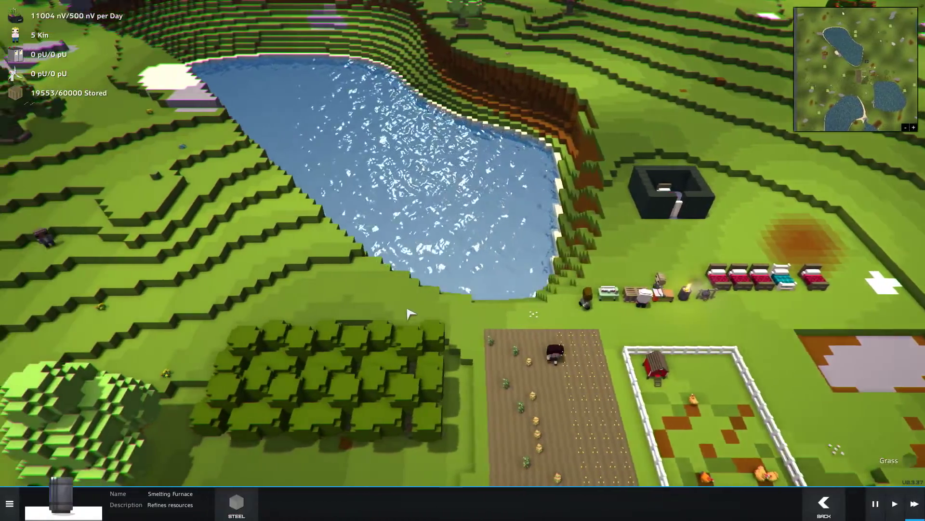
{"action": "mouse_move", "coordinate": [463, 326]}
{"action": "left_mouse_down"}
{"action": "mouse_move", "coordinate": [399, 319]}
{"action": "mouse_move", "coordinate": [432, 392]}
{"action": "mouse_move", "coordinate": [466, 437]}
{"action": "left_mouse_up"}
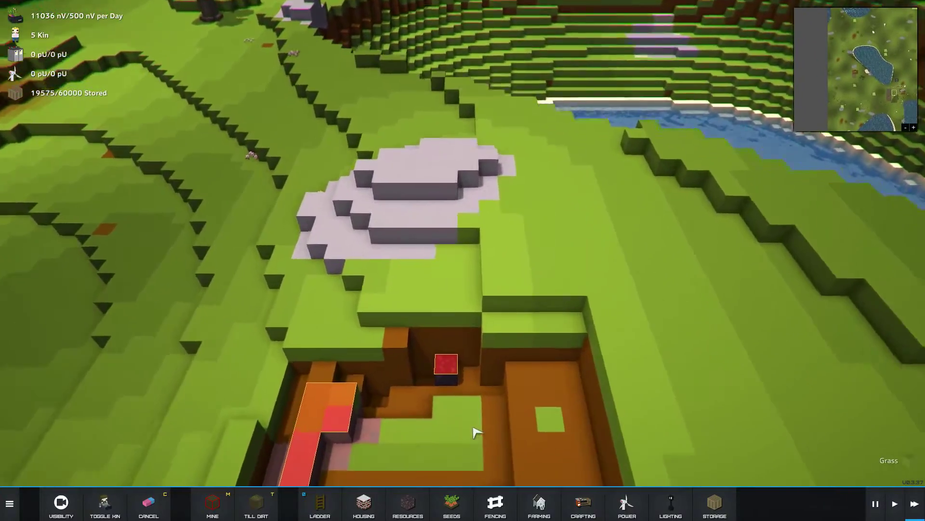
{"action": "scroll", "coordinate": [463, 419], "scroll_direction": "up", "scroll_amount": 3}
{"action": "scroll", "coordinate": [466, 437], "scroll_direction": "down", "scroll_amount": 3}
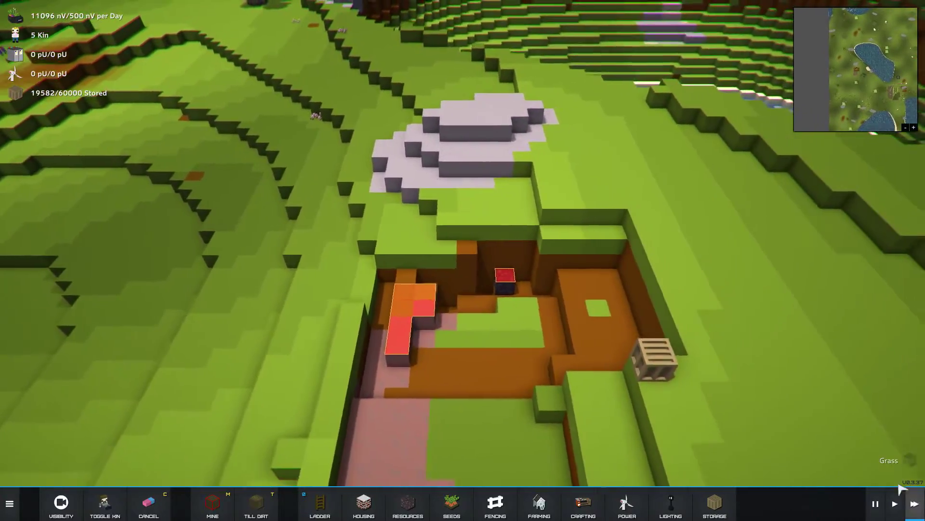
{"action": "left_click_drag", "start_coordinate": [467, 437], "coordinate": [638, 333]}
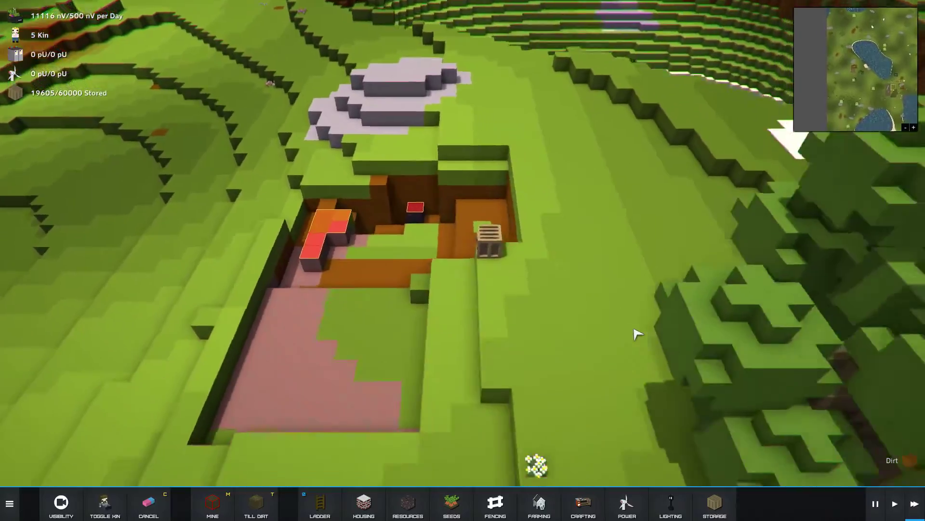
{"action": "key", "text": "w"}
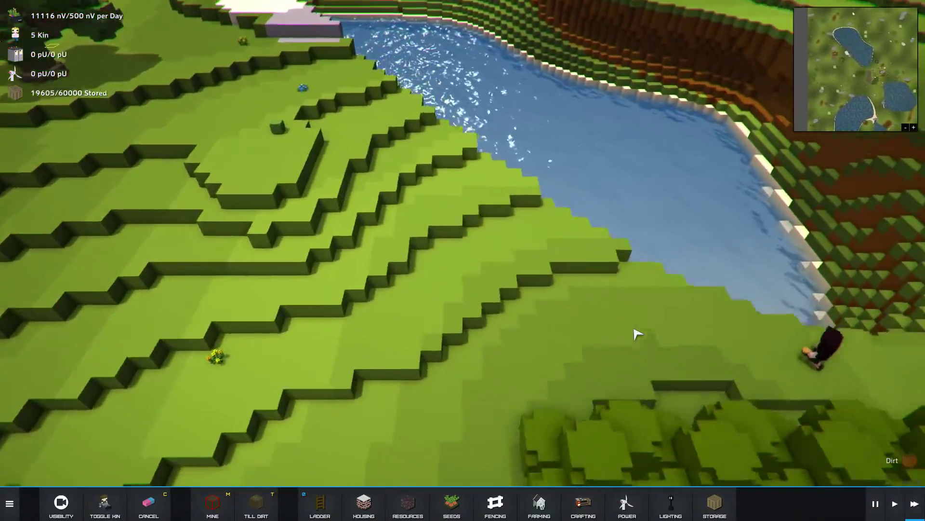
{"action": "key", "text": "s"}
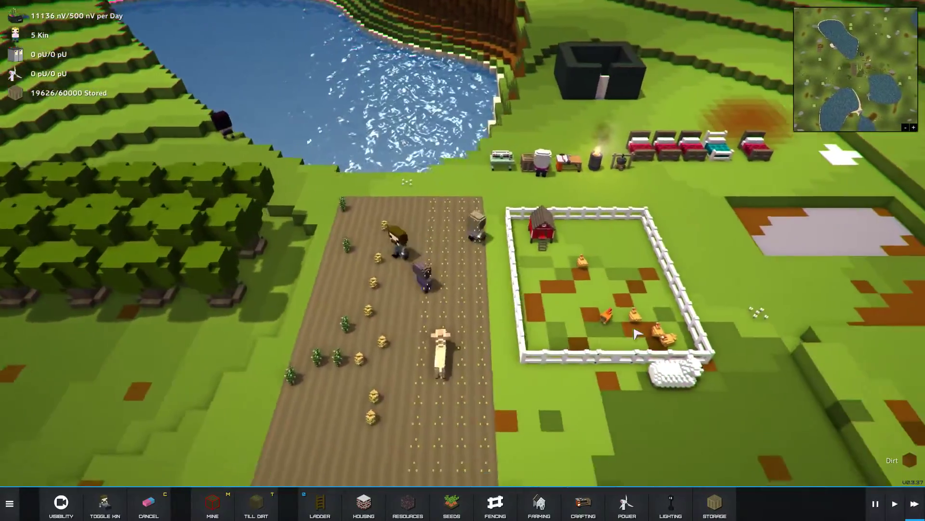
{"action": "scroll", "coordinate": [638, 334], "scroll_direction": "down", "scroll_amount": 3}
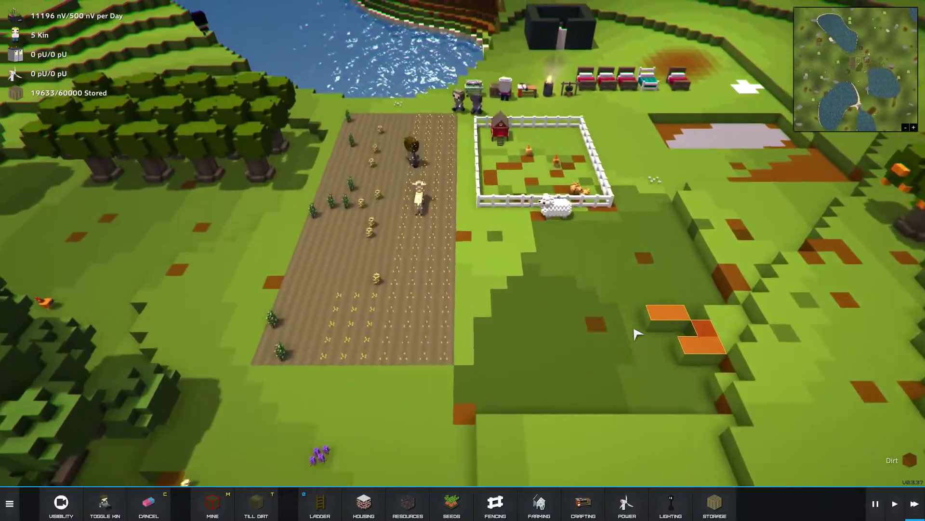
{"action": "scroll", "coordinate": [638, 334], "scroll_direction": "up", "scroll_amount": 1}
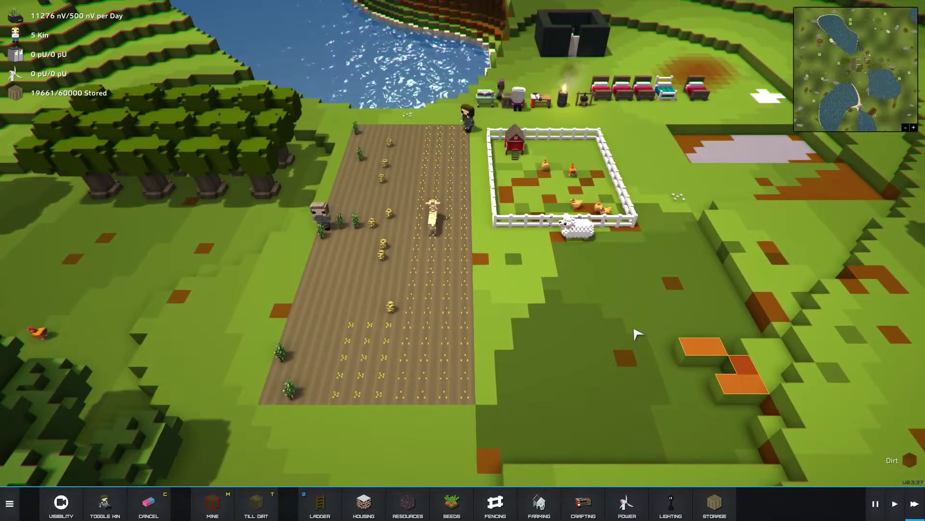
{"action": "key", "text": "s"}
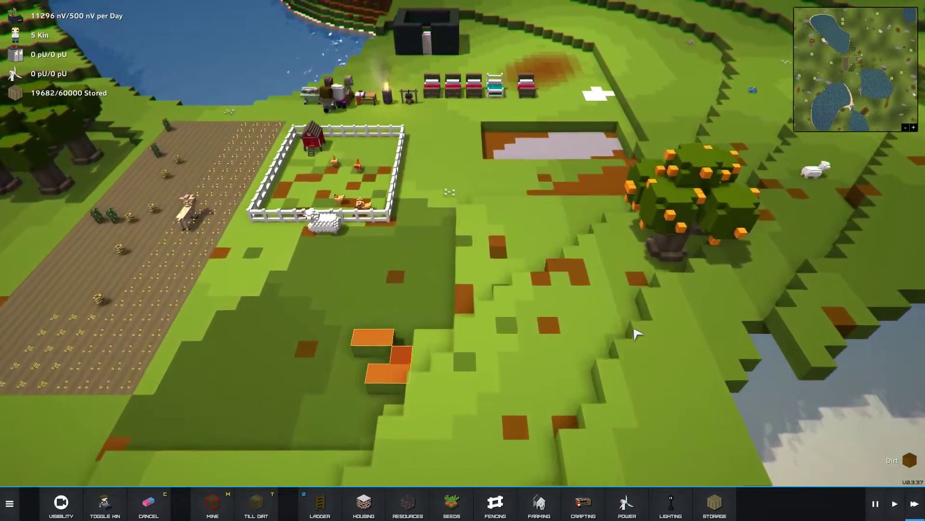
{"action": "key", "text": "w"}
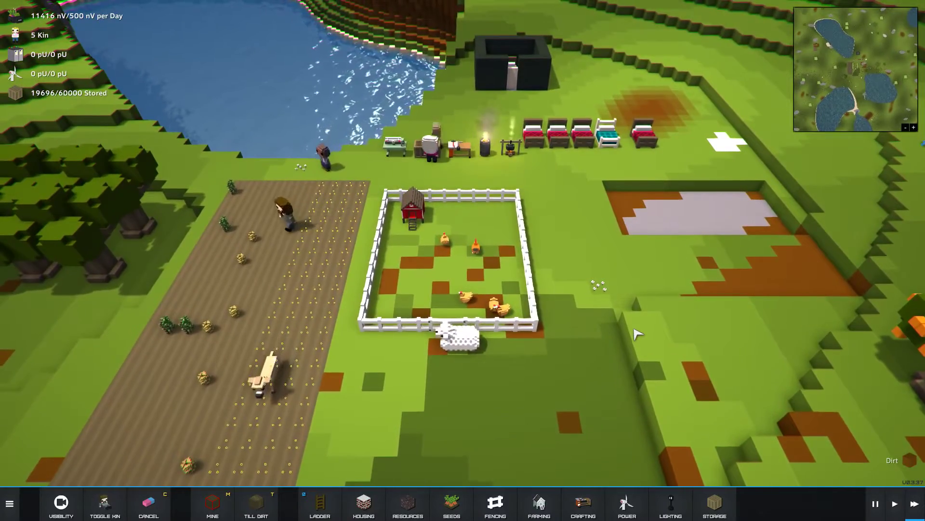
{"action": "scroll", "coordinate": [636, 333], "scroll_direction": "down", "scroll_amount": 3}
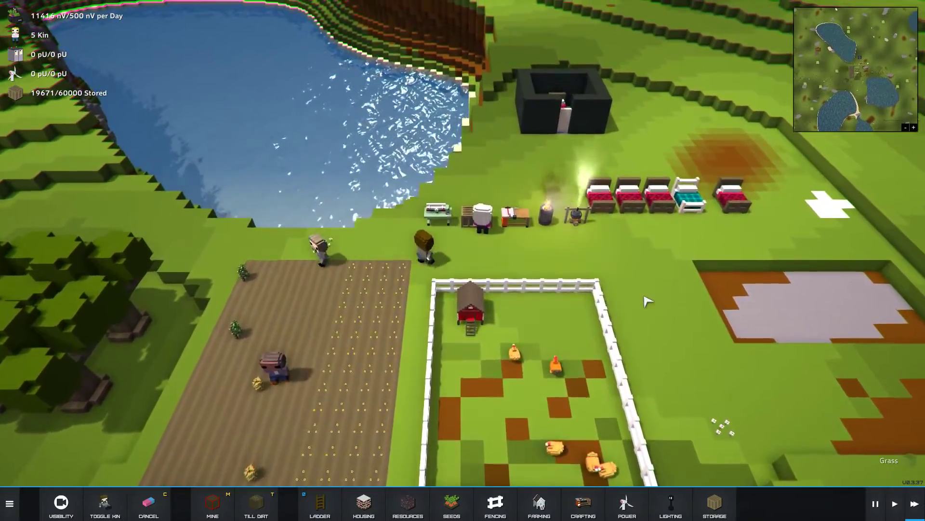
{"action": "key", "text": "w"}
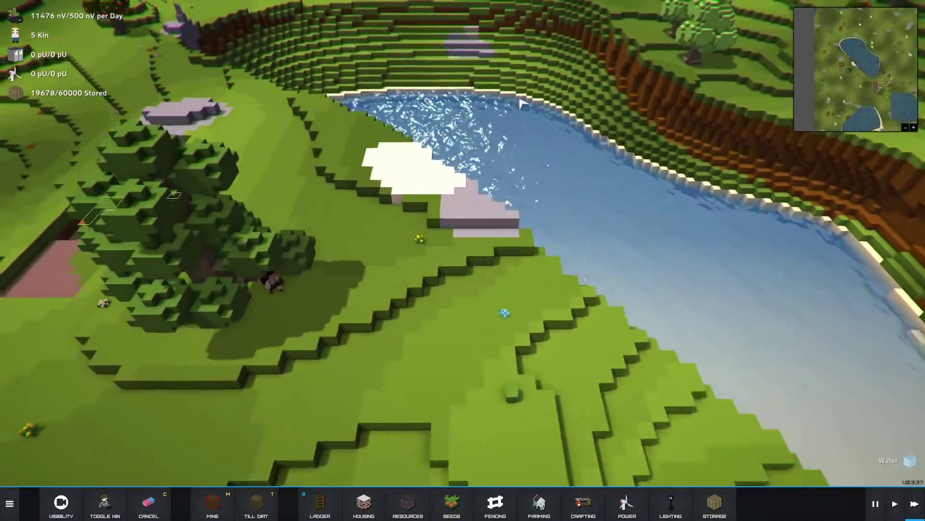
{"action": "mouse_move", "coordinate": [617, 364]}
{"action": "left_mouse_down"}
{"action": "mouse_move", "coordinate": [483, 148]}
{"action": "mouse_move", "coordinate": [455, 479]}
{"action": "mouse_move", "coordinate": [402, 129]}
{"action": "mouse_move", "coordinate": [402, 242]}
{"action": "mouse_move", "coordinate": [431, 232]}
{"action": "mouse_move", "coordinate": [396, 284]}
{"action": "mouse_move", "coordinate": [553, 219]}
{"action": "left_mouse_up"}
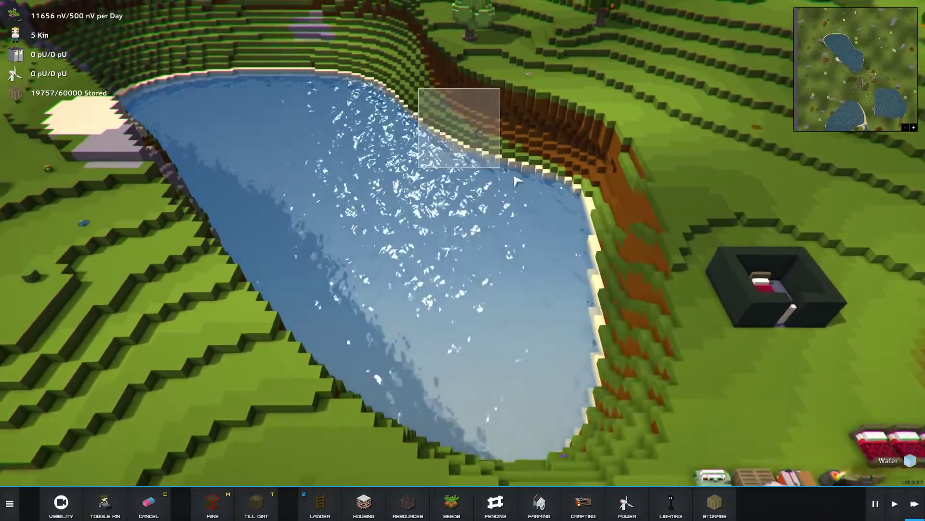
{"action": "scroll", "coordinate": [517, 181], "scroll_direction": "up", "scroll_amount": 2}
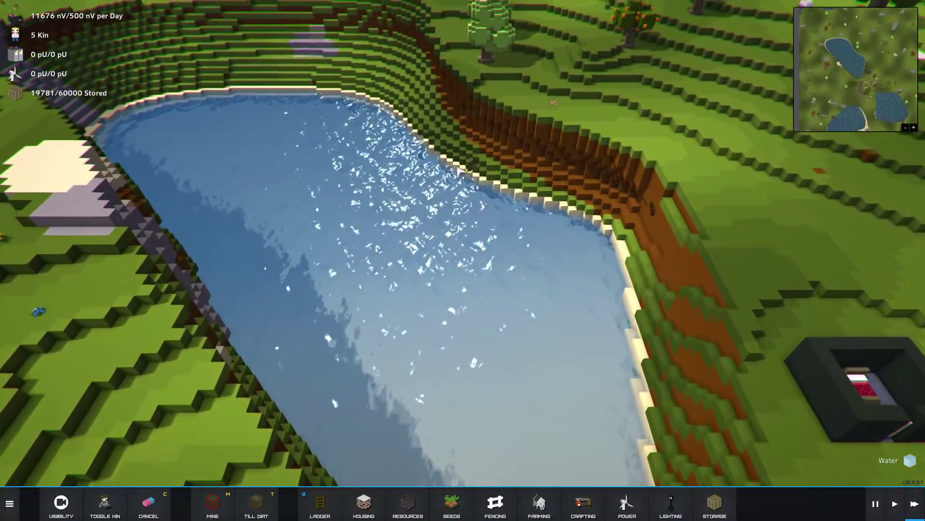
{"action": "left_click", "coordinate": [463, 167]}
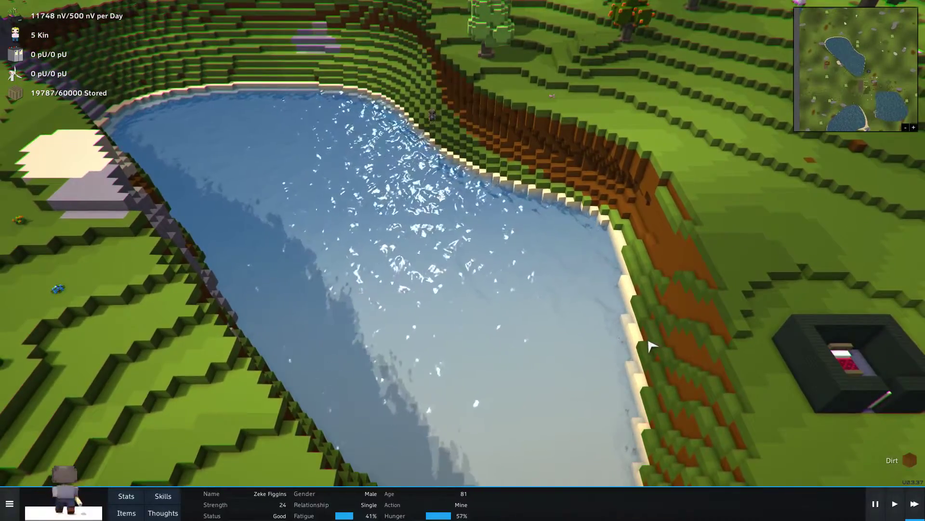
{"action": "scroll", "coordinate": [657, 406], "scroll_direction": "down", "scroll_amount": 2}
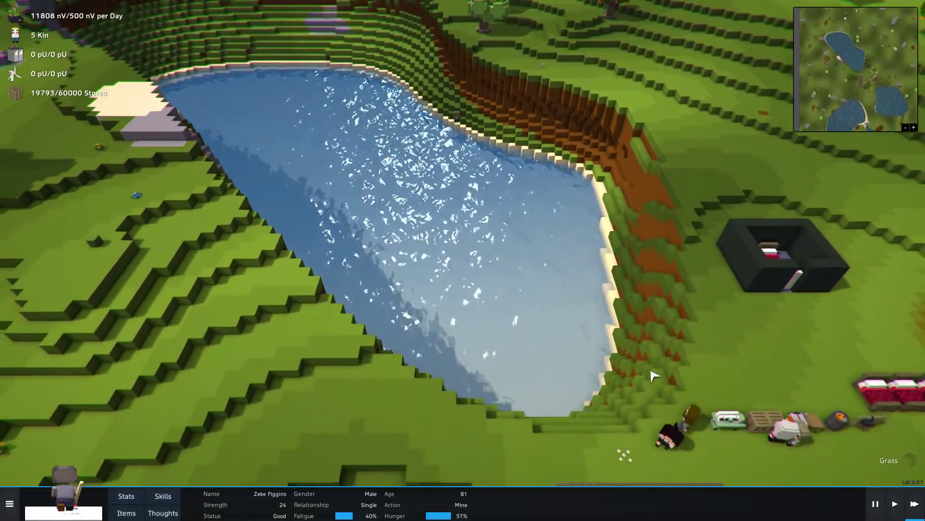
{"action": "scroll", "coordinate": [434, 325], "scroll_direction": "down", "scroll_amount": 2}
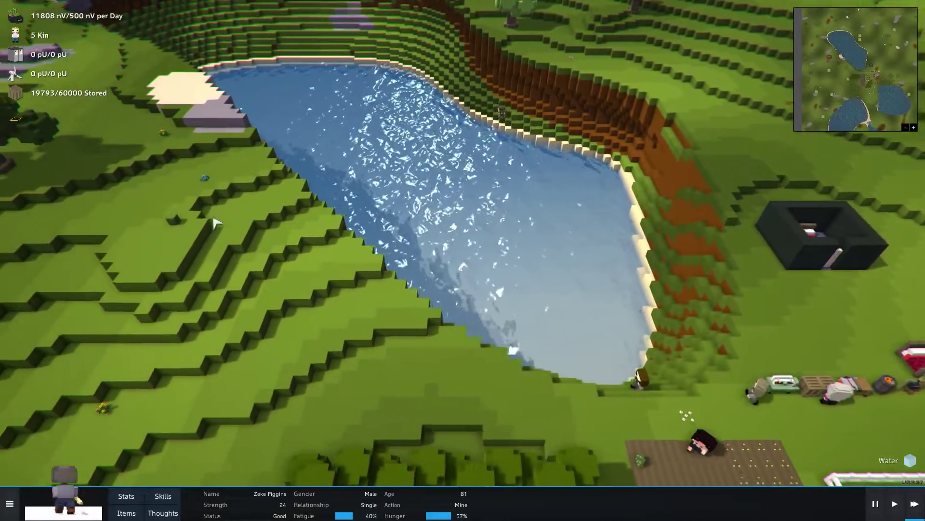
{"action": "left_click_drag", "start_coordinate": [216, 223], "coordinate": [177, 247]}
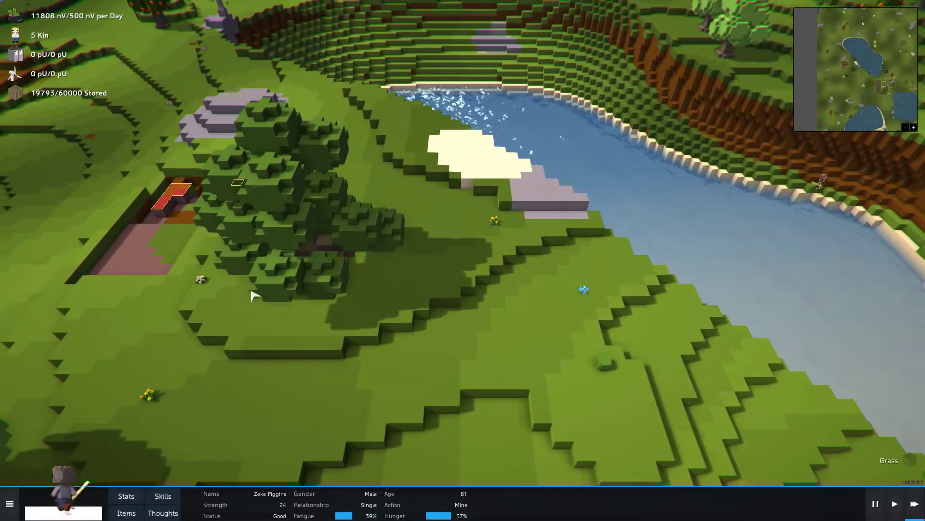
{"action": "left_click", "coordinate": [253, 295]}
{"action": "mouse_move", "coordinate": [318, 362]}
{"action": "left_mouse_down"}
{"action": "mouse_move", "coordinate": [915, 186]}
{"action": "mouse_move", "coordinate": [316, 258]}
{"action": "left_mouse_up"}
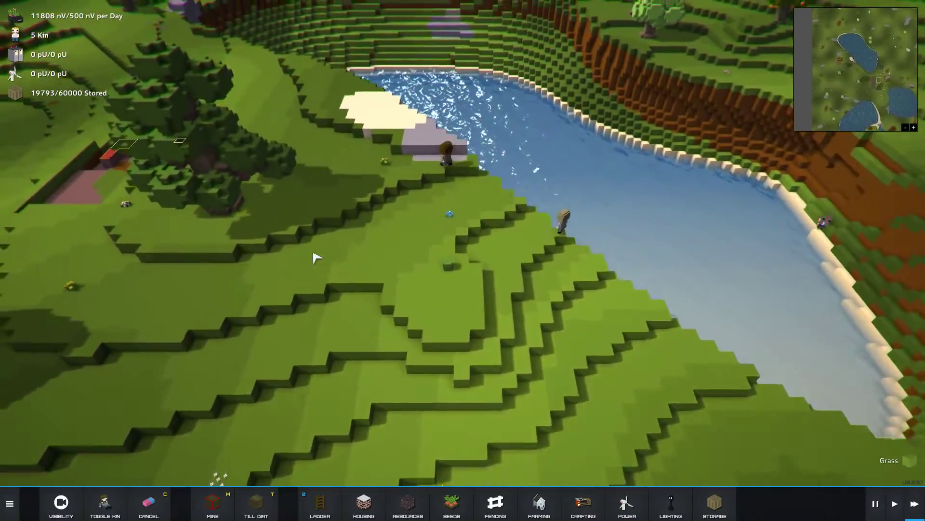
{"action": "scroll", "coordinate": [317, 257], "scroll_direction": "up", "scroll_amount": 3}
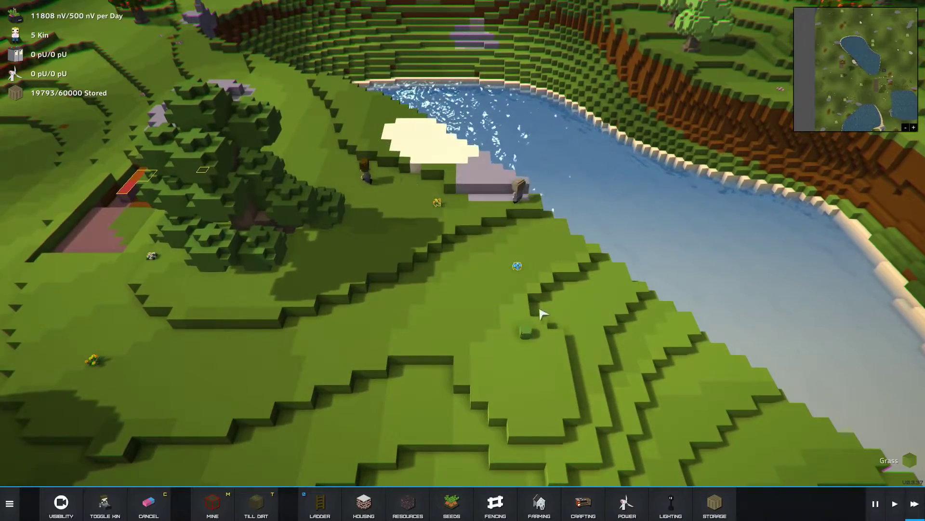
{"action": "left_click_drag", "start_coordinate": [538, 314], "coordinate": [485, 326]}
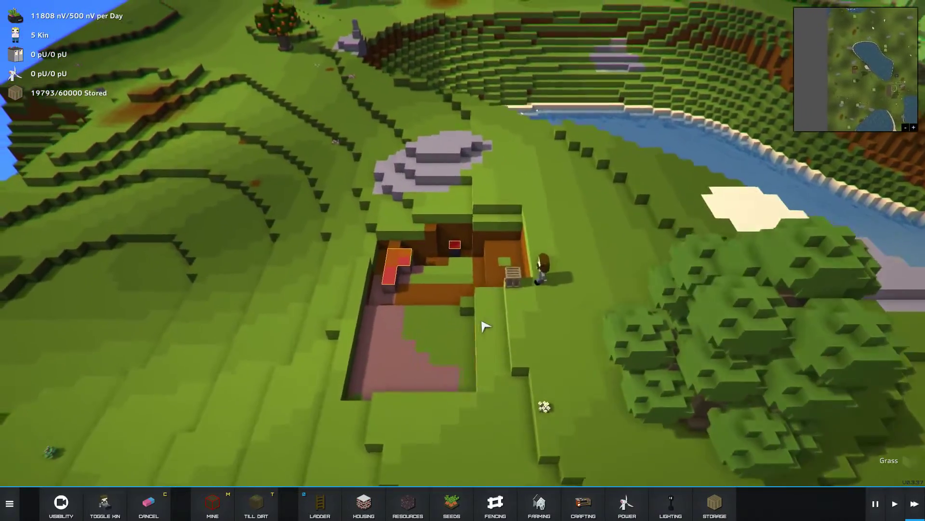
{"action": "scroll", "coordinate": [484, 326], "scroll_direction": "up", "scroll_amount": 1}
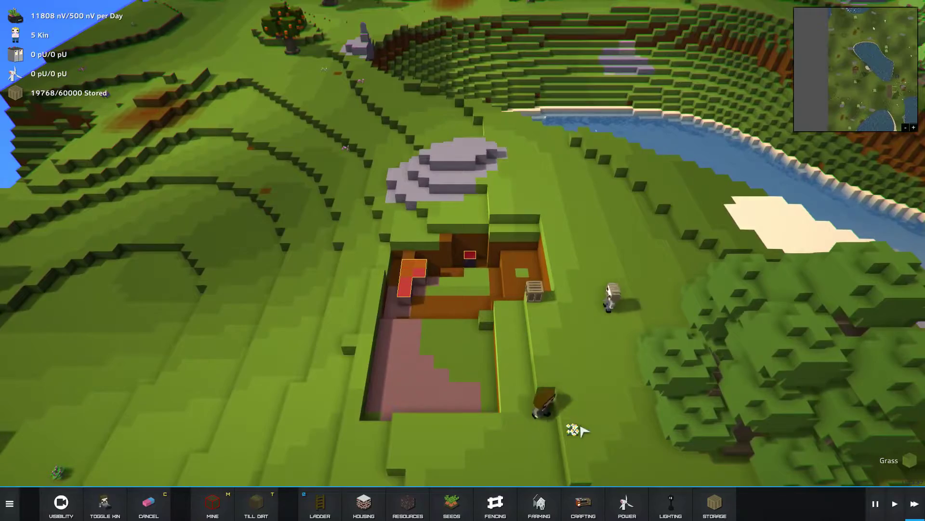
{"action": "scroll", "coordinate": [572, 443], "scroll_direction": "down", "scroll_amount": 3}
{"action": "mouse_move", "coordinate": [571, 443]}
{"action": "left_mouse_down"}
{"action": "mouse_move", "coordinate": [485, 428]}
{"action": "mouse_move", "coordinate": [407, 359]}
{"action": "mouse_move", "coordinate": [411, 366]}
{"action": "left_mouse_up"}
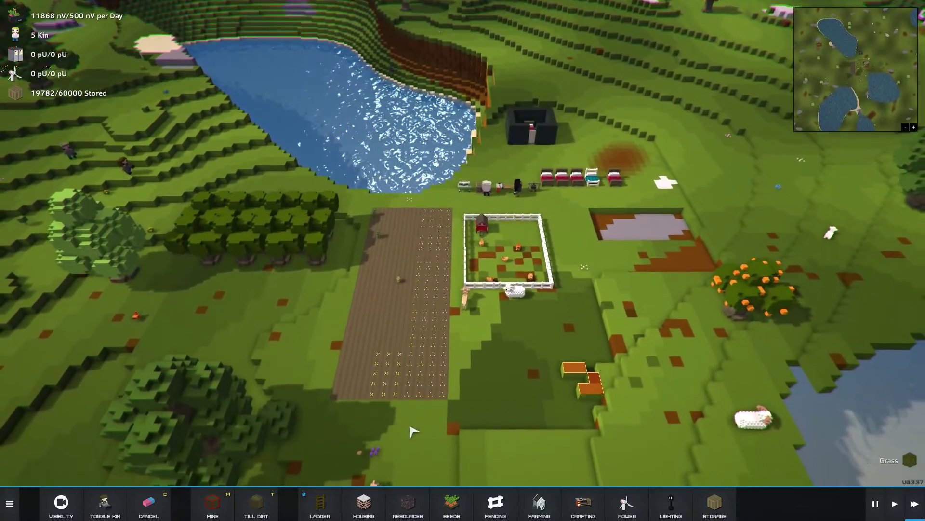
Step: Mark the whole farm field for tilling and select Carrot Seed for planting
{"action": "key", "text": "h"}
{"action": "scroll", "coordinate": [402, 414], "scroll_direction": "up", "scroll_amount": 3}
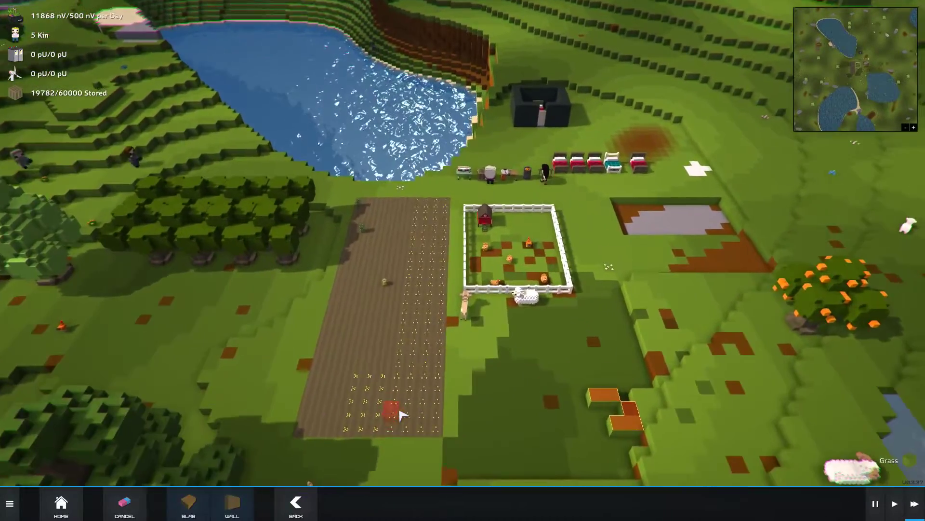
{"action": "scroll", "coordinate": [402, 414], "scroll_direction": "up", "scroll_amount": 1}
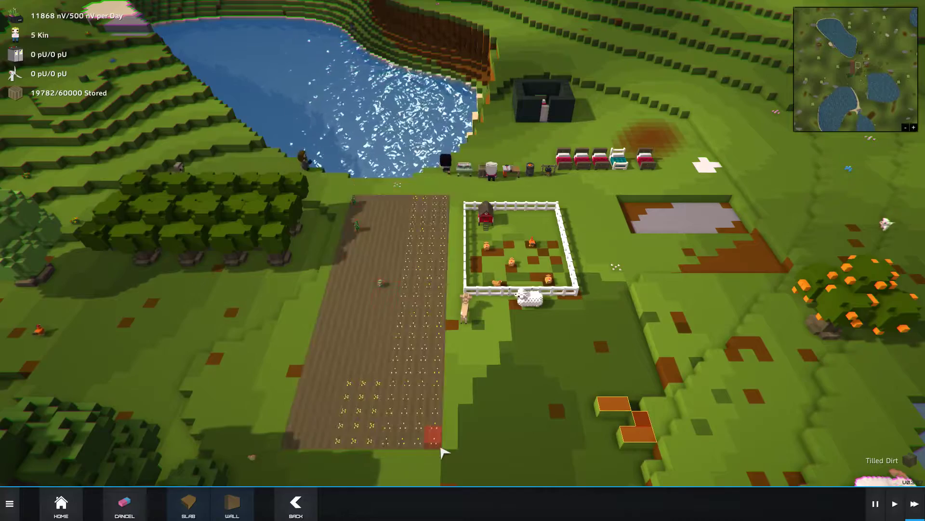
{"action": "left_click", "coordinate": [363, 194]}
{"action": "scroll", "coordinate": [411, 290], "scroll_direction": "up", "scroll_amount": 3}
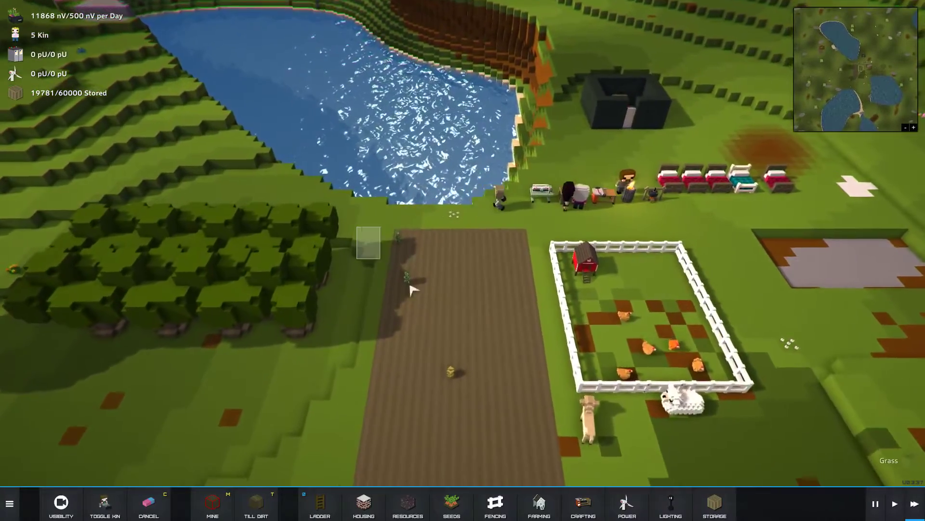
{"action": "scroll", "coordinate": [410, 290], "scroll_direction": "up", "scroll_amount": 1}
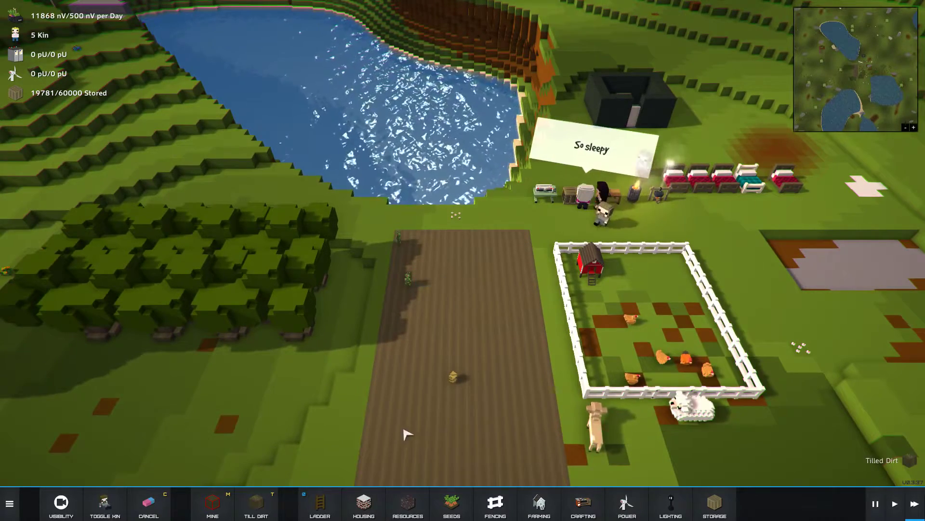
{"action": "left_click", "coordinate": [451, 504]}
{"action": "left_click", "coordinate": [189, 505]}
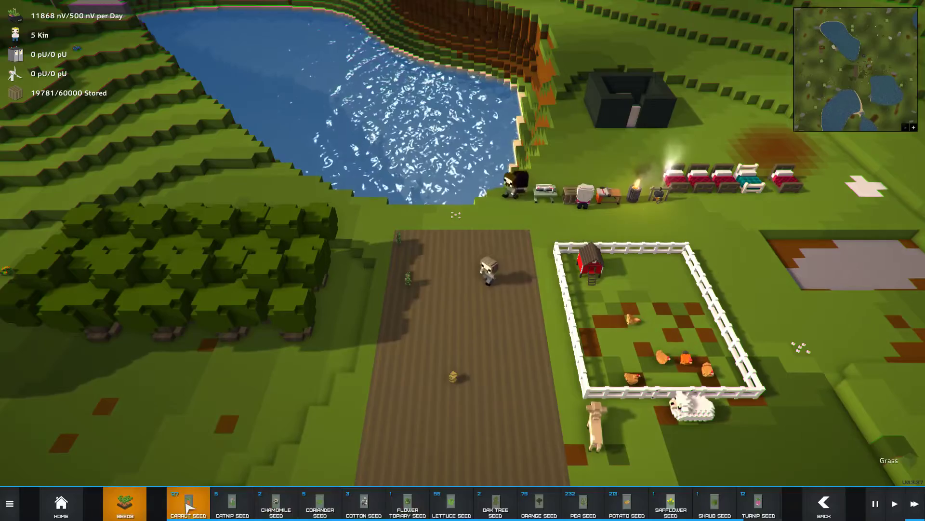
{"action": "scroll", "coordinate": [511, 358], "scroll_direction": "down", "scroll_amount": 2}
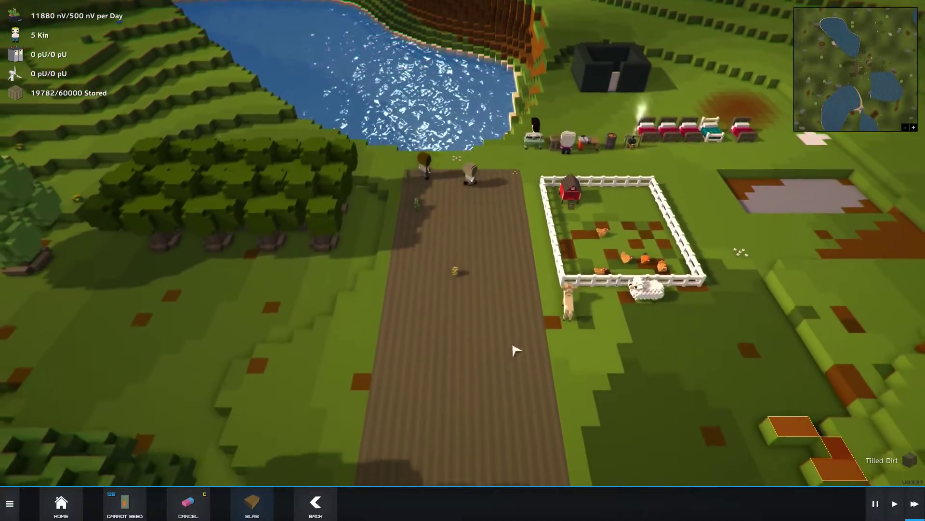
{"action": "scroll", "coordinate": [510, 357], "scroll_direction": "down", "scroll_amount": 1}
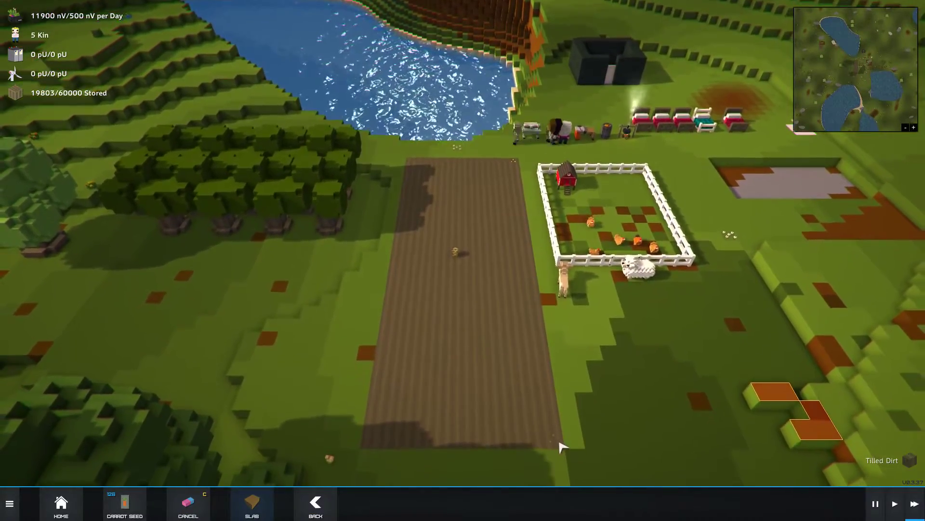
{"action": "scroll", "coordinate": [508, 301], "scroll_direction": "up", "scroll_amount": 2}
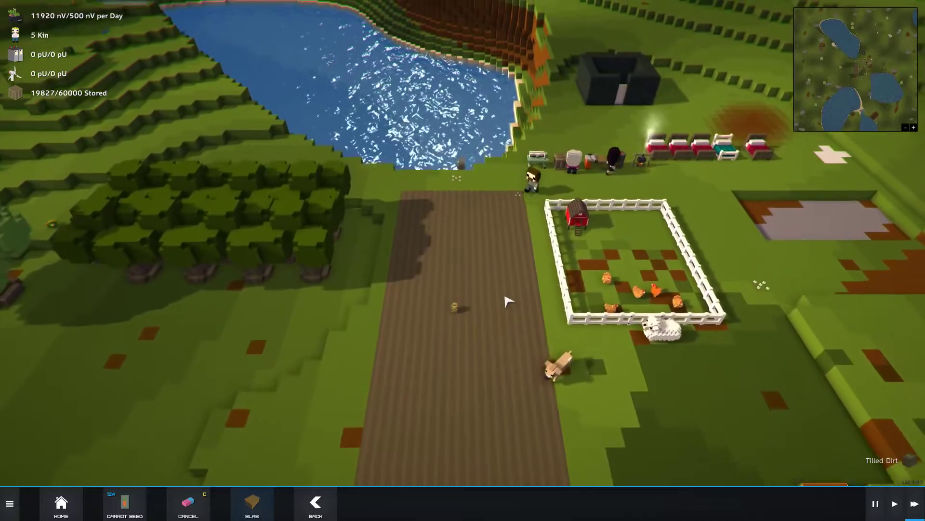
{"action": "scroll", "coordinate": [507, 302], "scroll_direction": "down", "scroll_amount": 1}
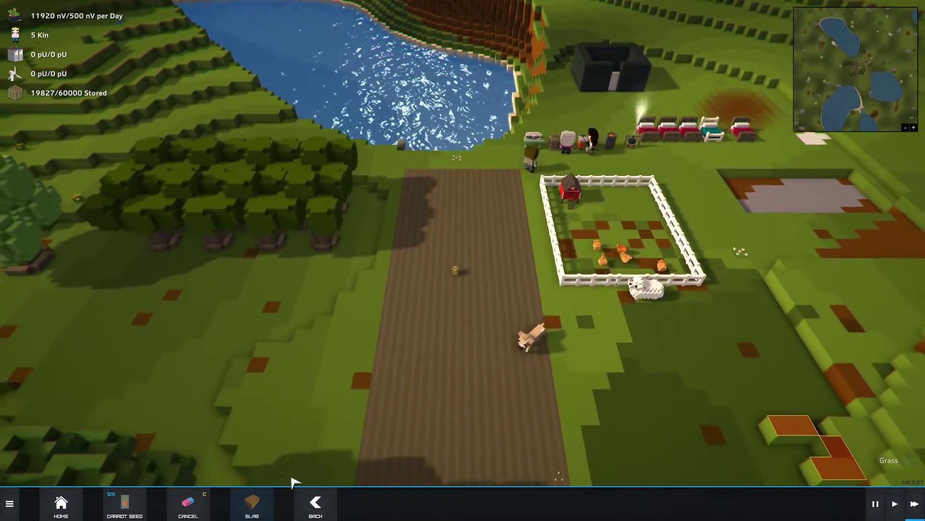
{"action": "left_click", "coordinate": [252, 504]}
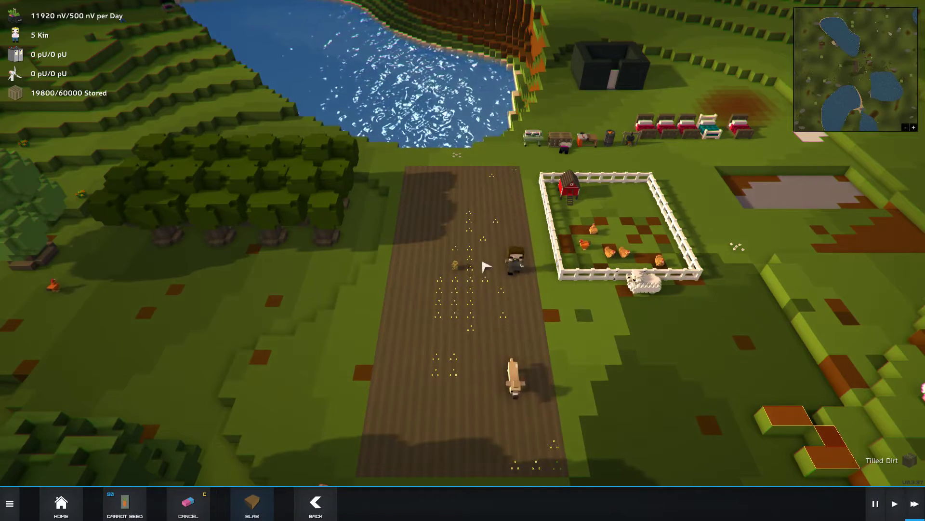
{"action": "scroll", "coordinate": [425, 235], "scroll_direction": "up", "scroll_amount": 1}
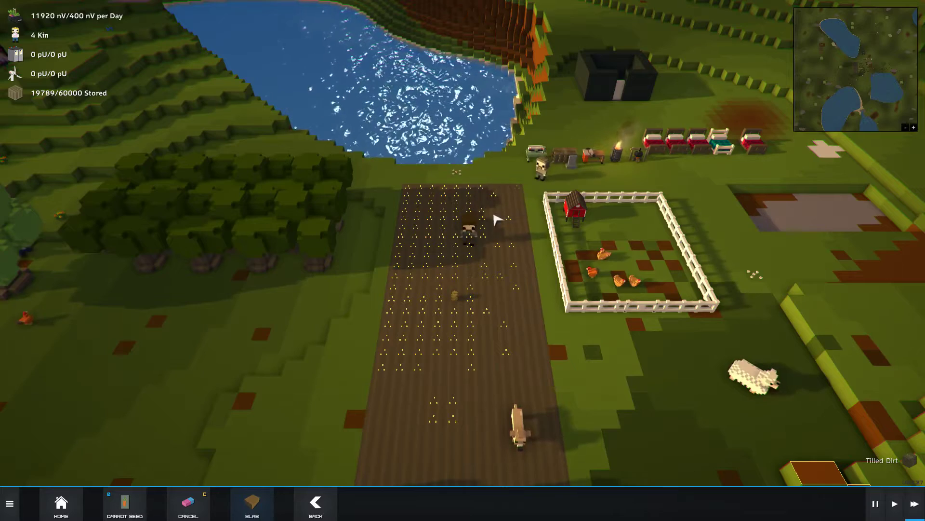
Step: Stop carrot planting, inspect the grown potato plant, and rotate the view back to base
{"action": "key", "text": "c"}
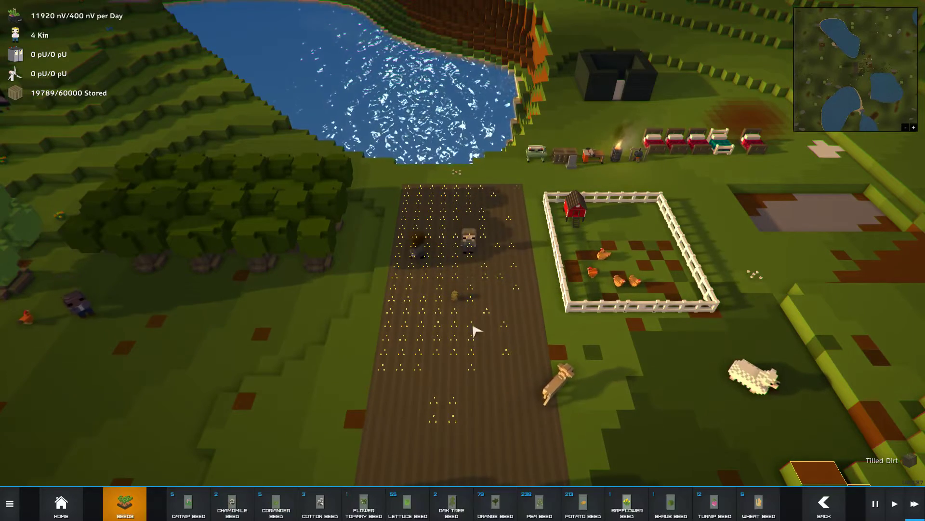
{"action": "left_click", "coordinate": [457, 298]}
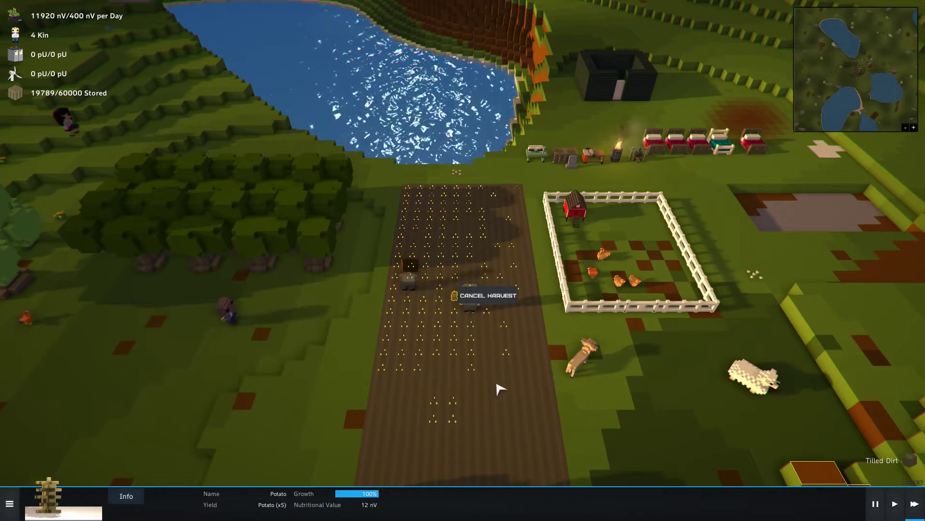
{"action": "key", "text": "Escape"}
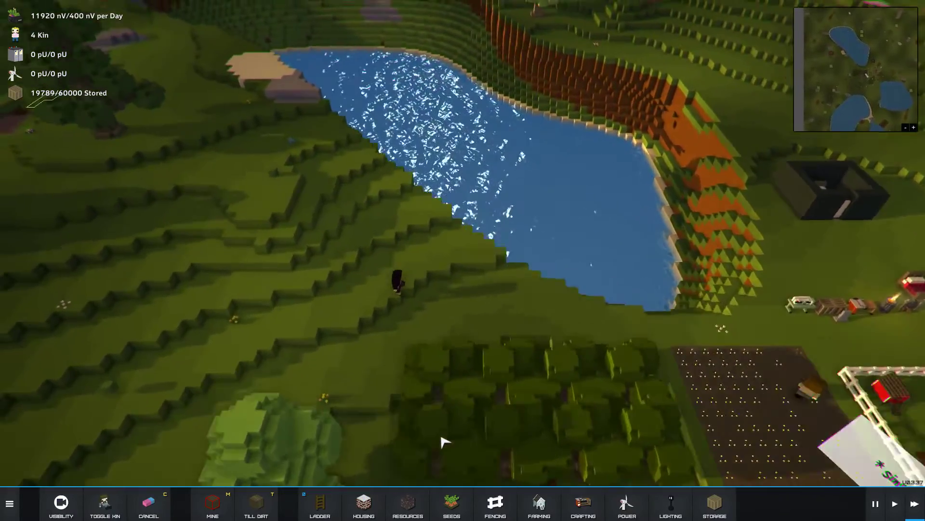
{"action": "key", "text": "q"}
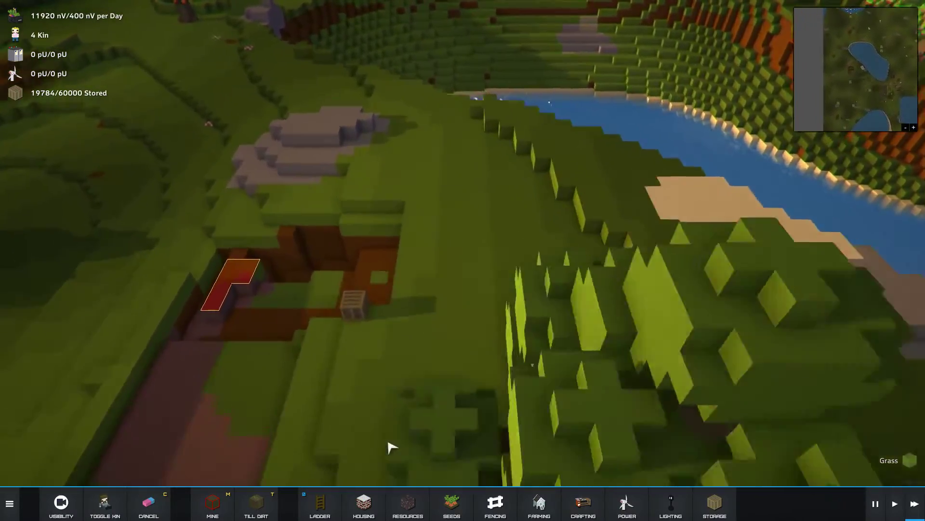
{"action": "scroll", "coordinate": [391, 447], "scroll_direction": "up", "scroll_amount": 5}
{"action": "key", "text": "q"}
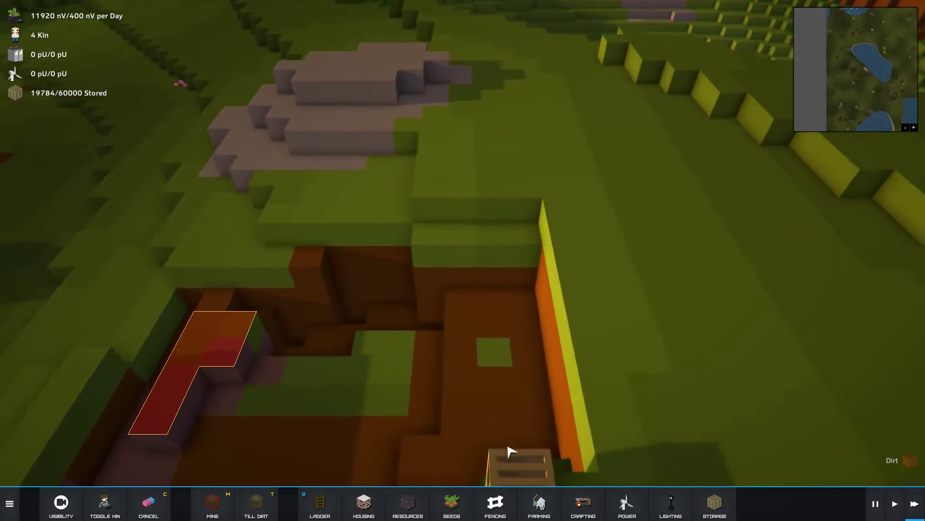
{"action": "scroll", "coordinate": [508, 453], "scroll_direction": "down", "scroll_amount": 5}
{"action": "key", "text": "q"}
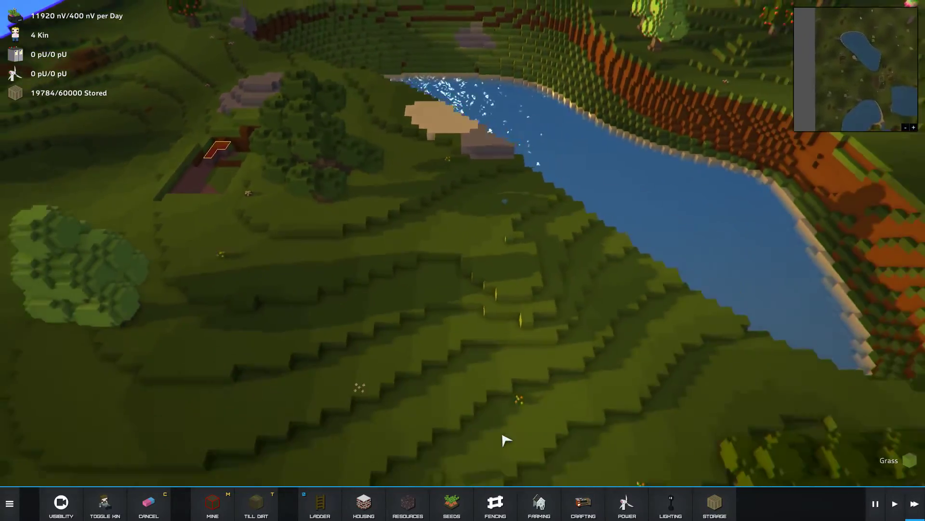
{"action": "key", "text": "q"}
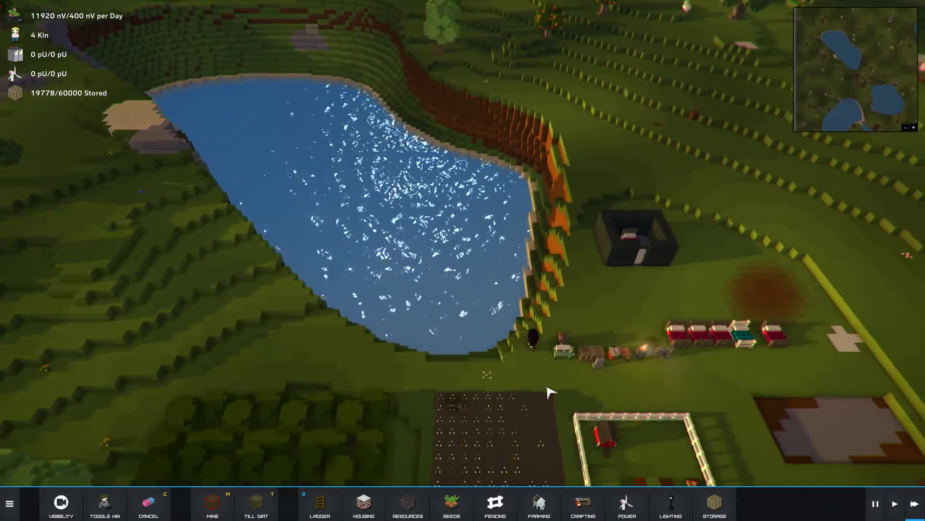
Step: Queue Steel from iron ore at the Smelting Furnace and close its details
{"action": "left_click", "coordinate": [501, 330]}
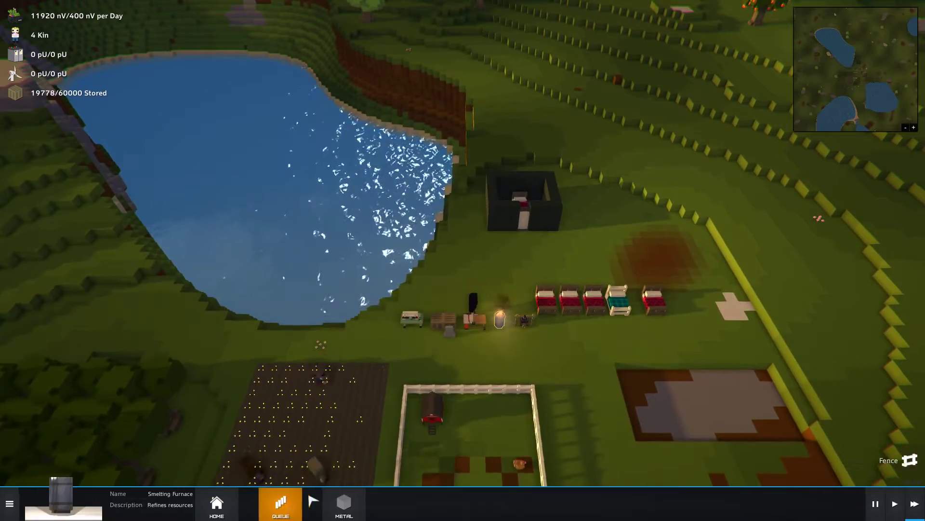
{"action": "left_click", "coordinate": [343, 503]}
{"action": "left_click", "coordinate": [237, 503]}
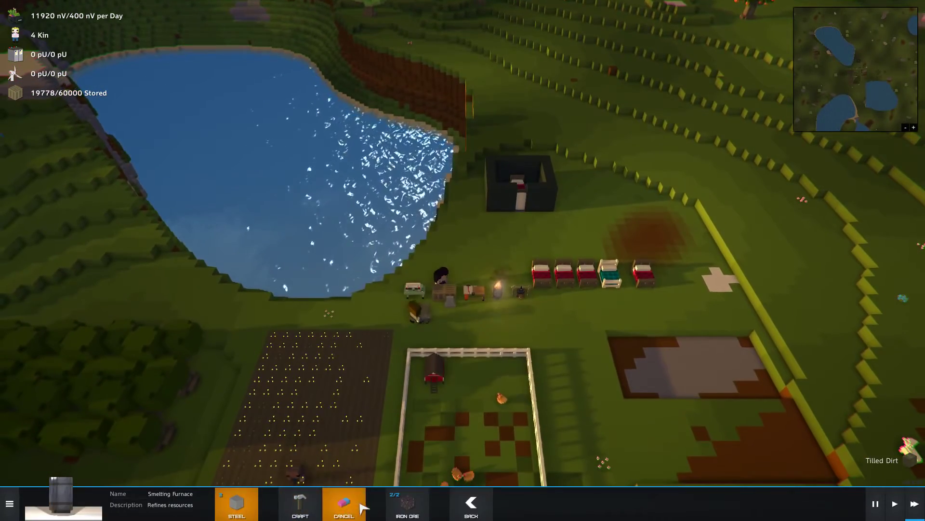
{"action": "right_click", "coordinate": [548, 329]}
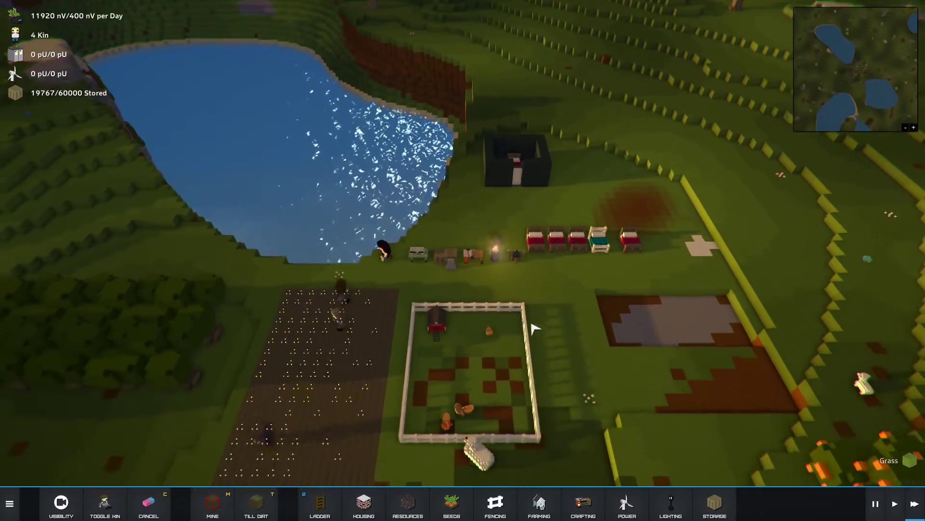
{"action": "scroll", "coordinate": [548, 328], "scroll_direction": "down", "scroll_amount": 5}
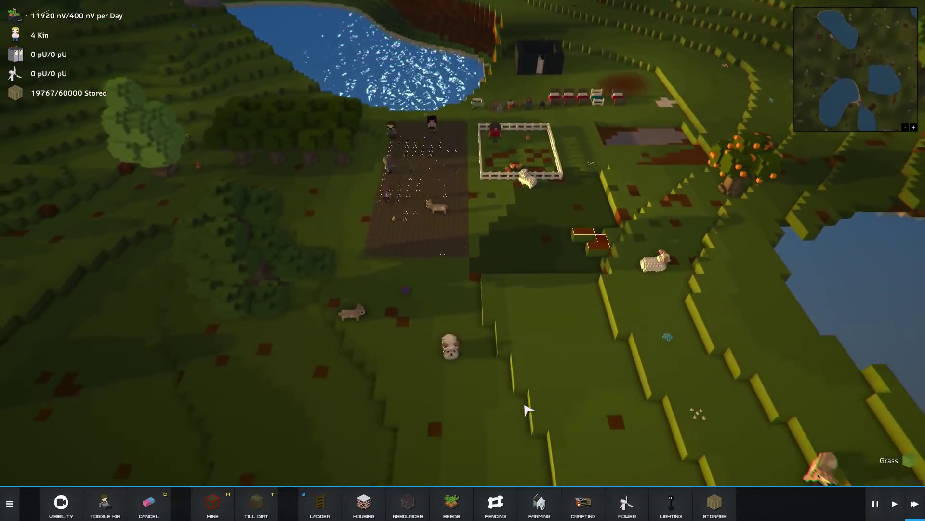
{"action": "scroll", "coordinate": [525, 383], "scroll_direction": "down", "scroll_amount": 5}
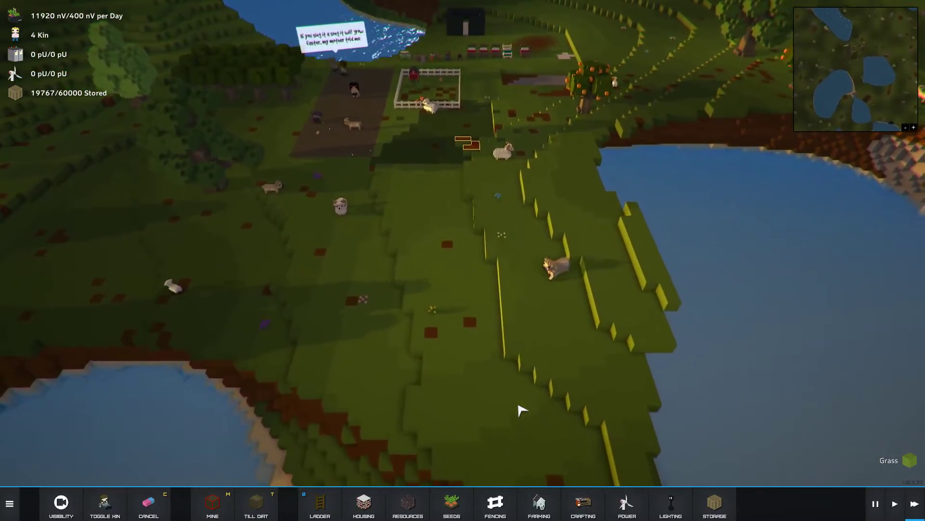
{"action": "scroll", "coordinate": [522, 410], "scroll_direction": "up", "scroll_amount": 5}
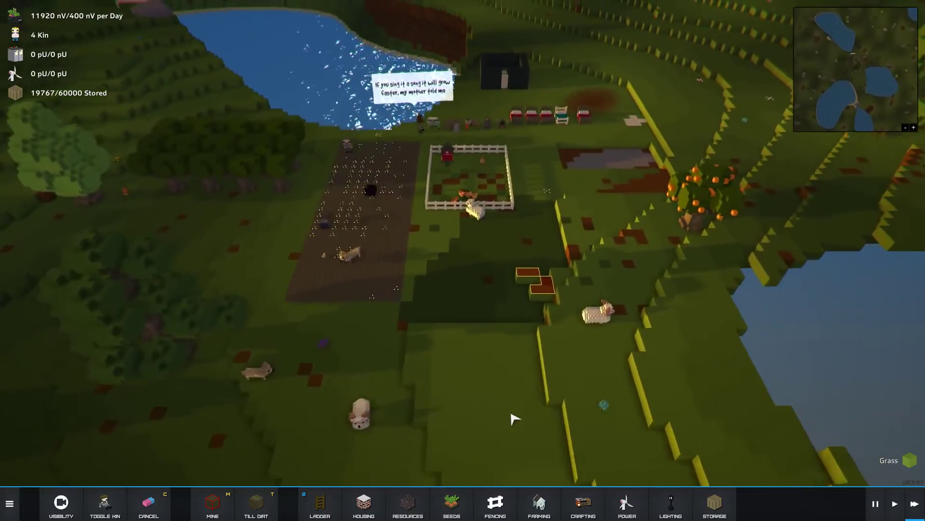
{"action": "scroll", "coordinate": [515, 418], "scroll_direction": "up", "scroll_amount": 5}
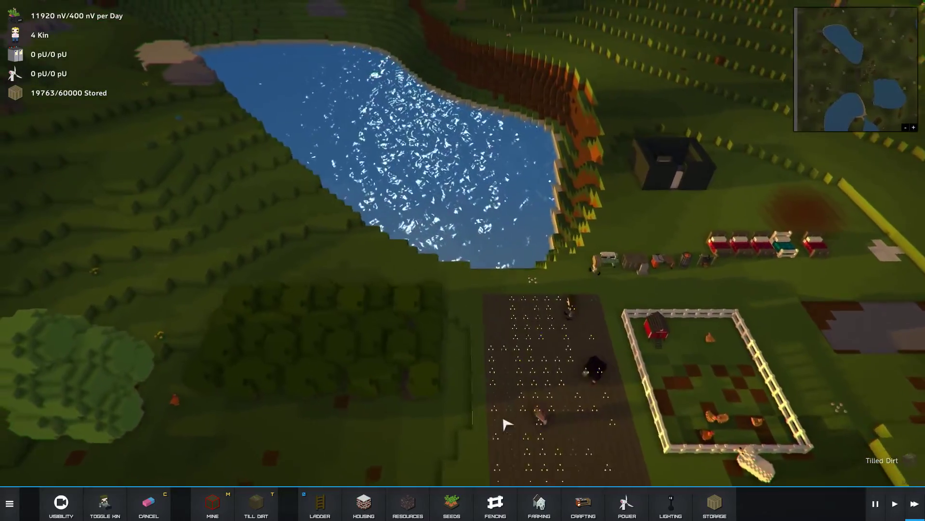
{"action": "scroll", "coordinate": [507, 423], "scroll_direction": "up", "scroll_amount": 5}
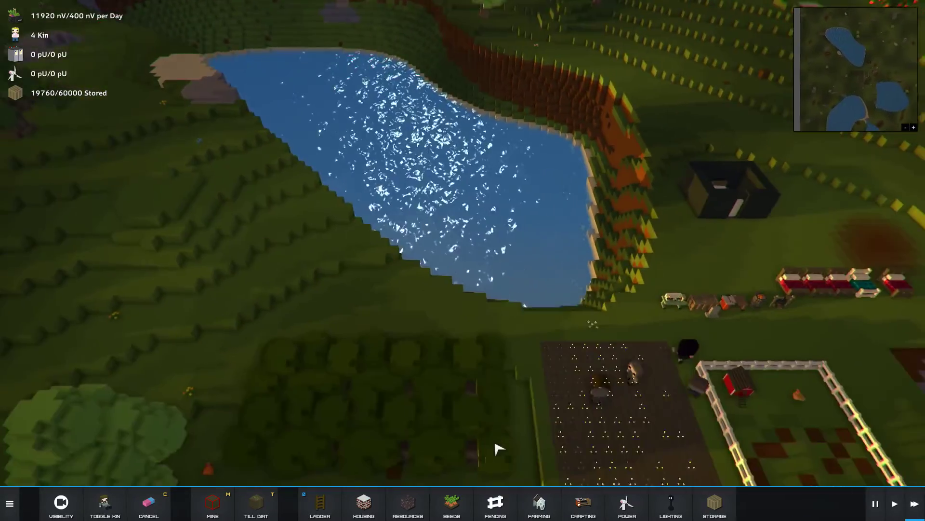
{"action": "left_click_drag", "start_coordinate": [499, 450], "coordinate": [317, 250]}
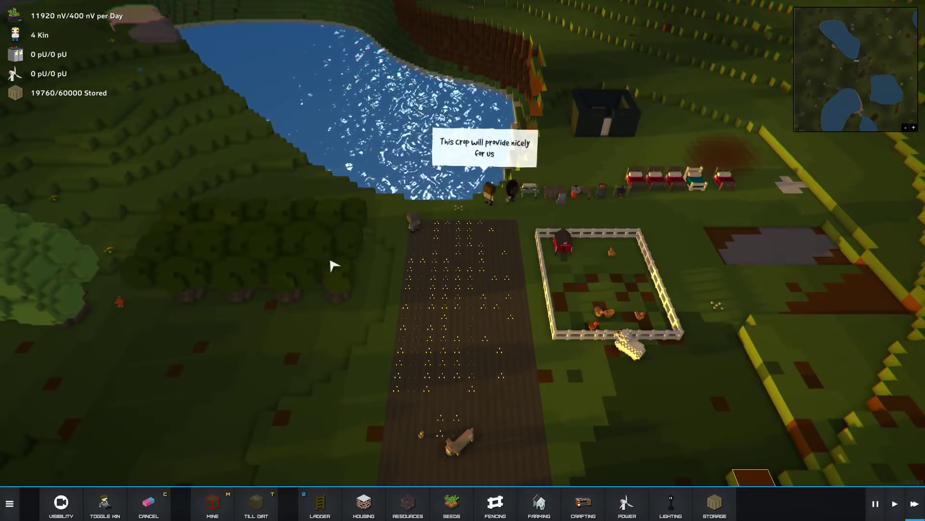
{"action": "left_click", "coordinate": [334, 267]}
{"action": "left_click", "coordinate": [250, 264]}
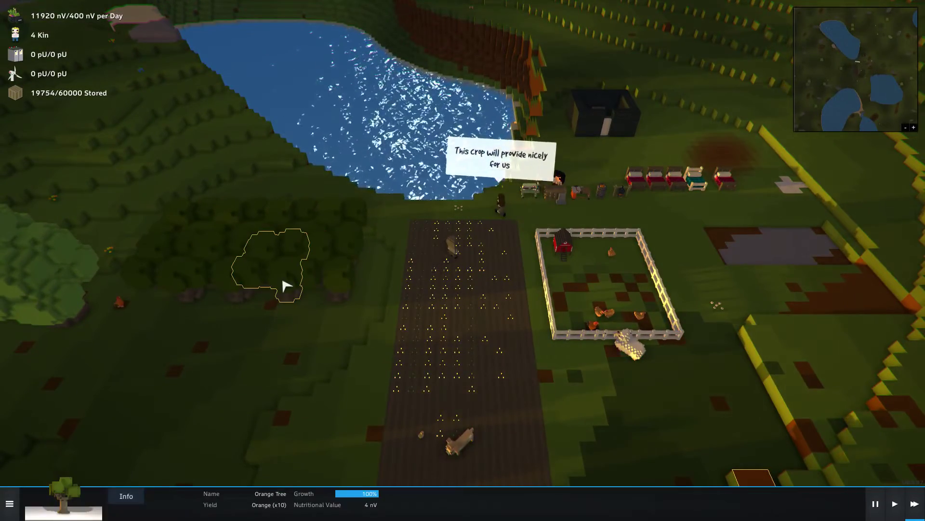
{"action": "key", "text": "d"}
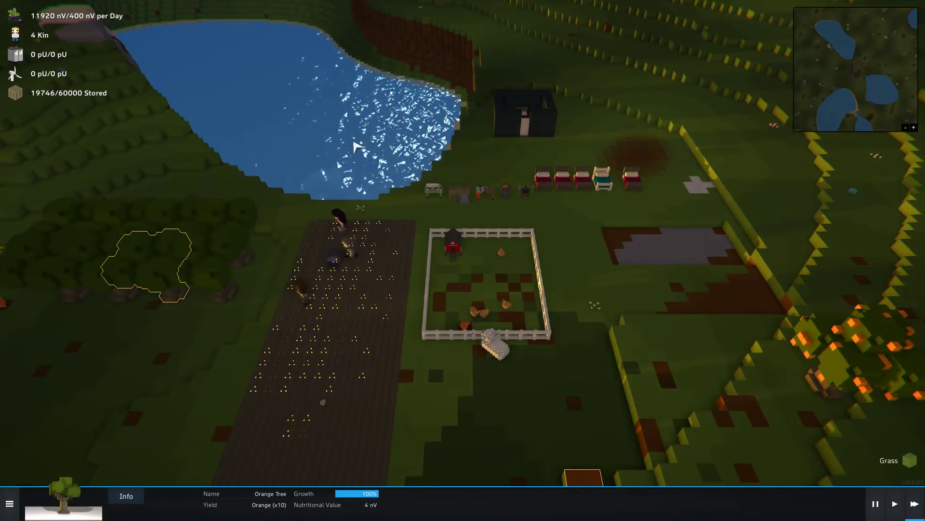
{"action": "key", "text": "s"}
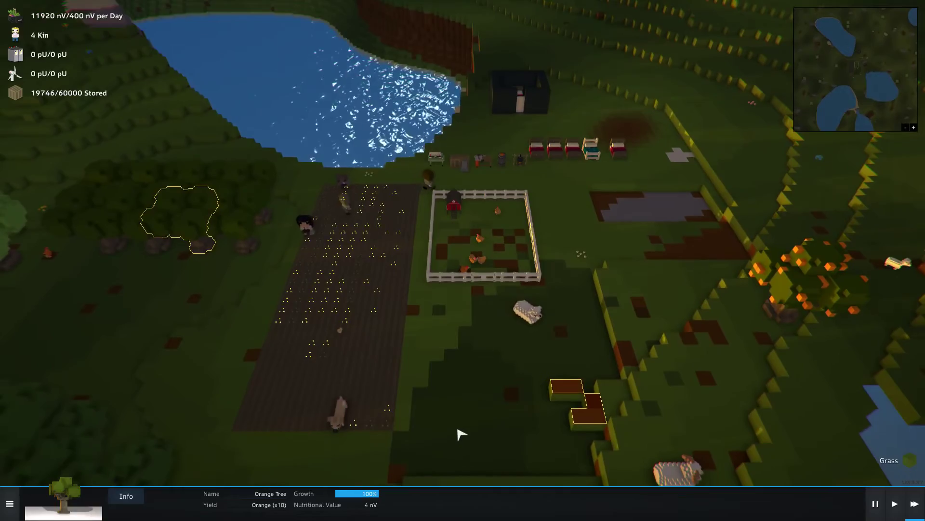
{"action": "right_click", "coordinate": [460, 433]}
{"action": "scroll", "coordinate": [448, 419], "scroll_direction": "up", "scroll_amount": 4}
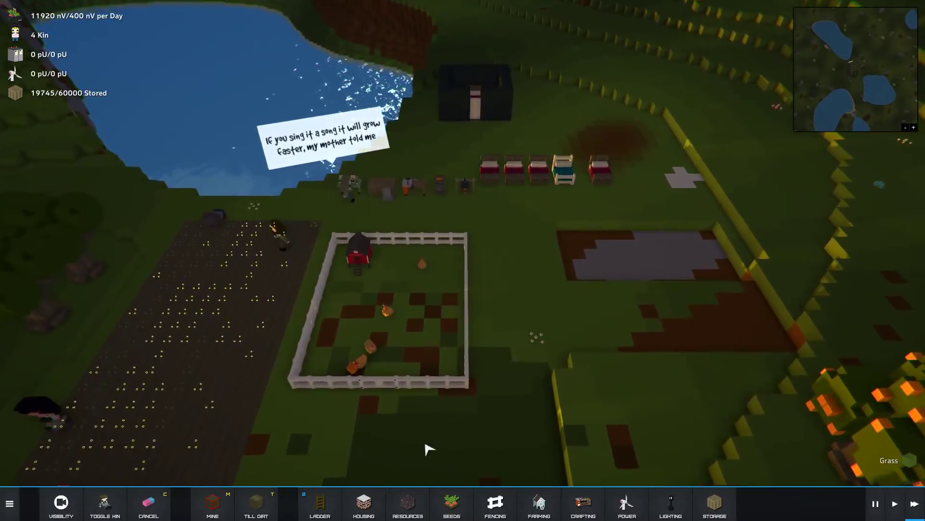
{"action": "scroll", "coordinate": [429, 449], "scroll_direction": "down", "scroll_amount": 5}
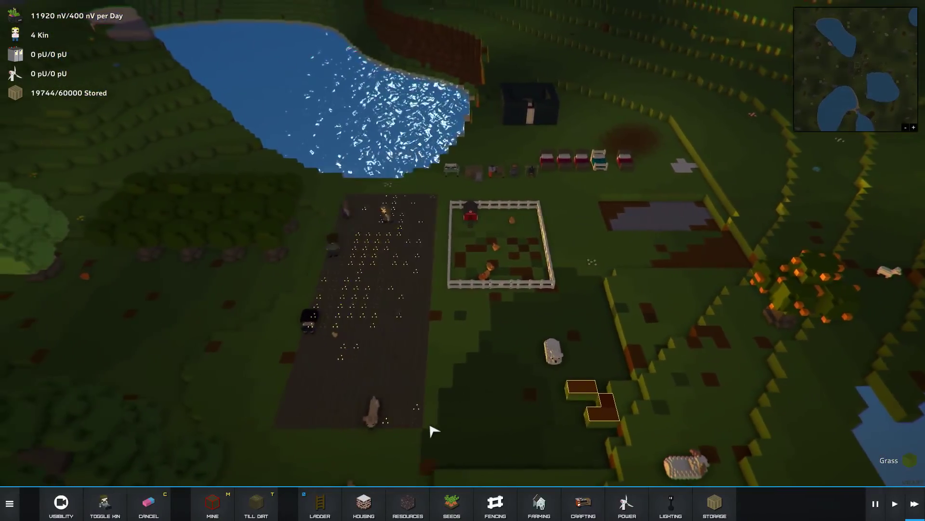
{"action": "scroll", "coordinate": [434, 431], "scroll_direction": "up", "scroll_amount": 1}
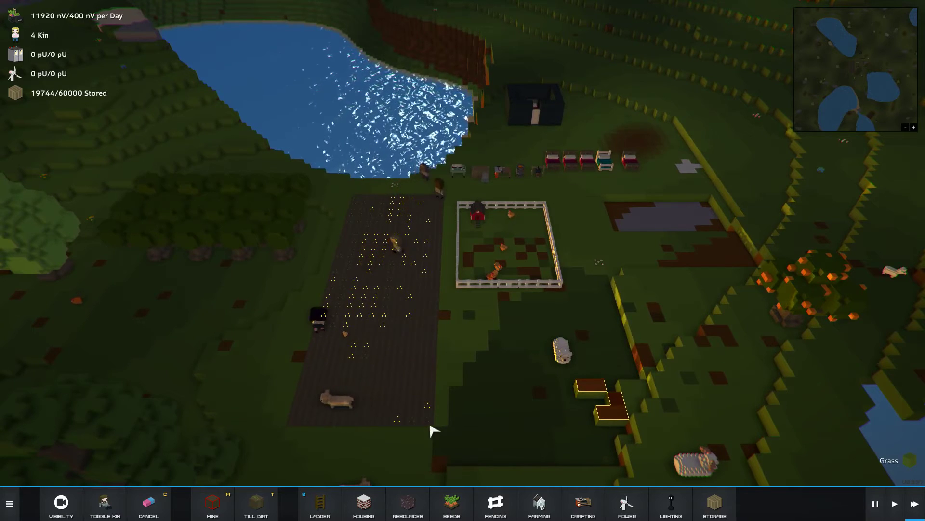